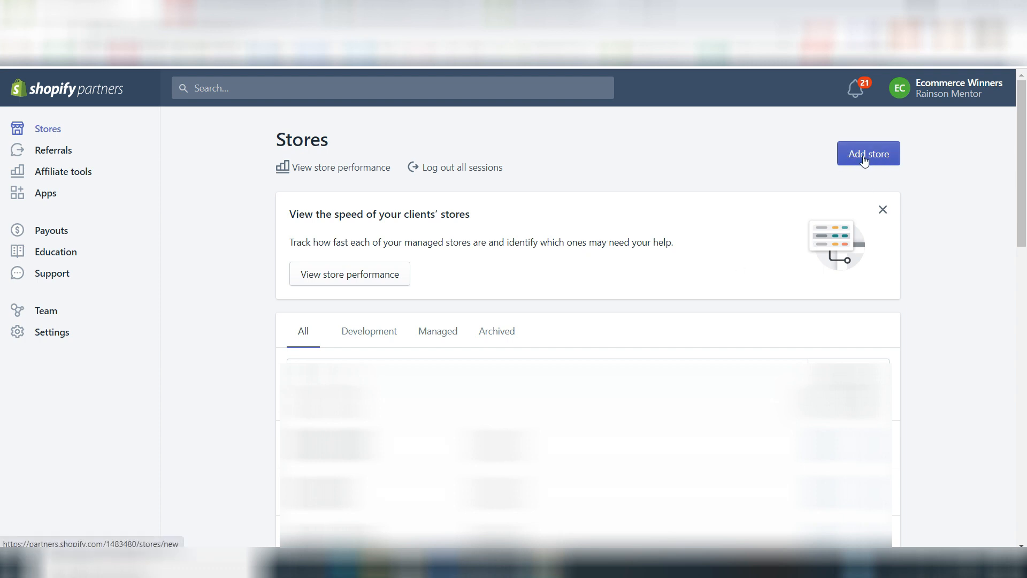
# Step: Start adding a store in Shopify Partners and choose Development store as its type
pyautogui.click(882, 160)
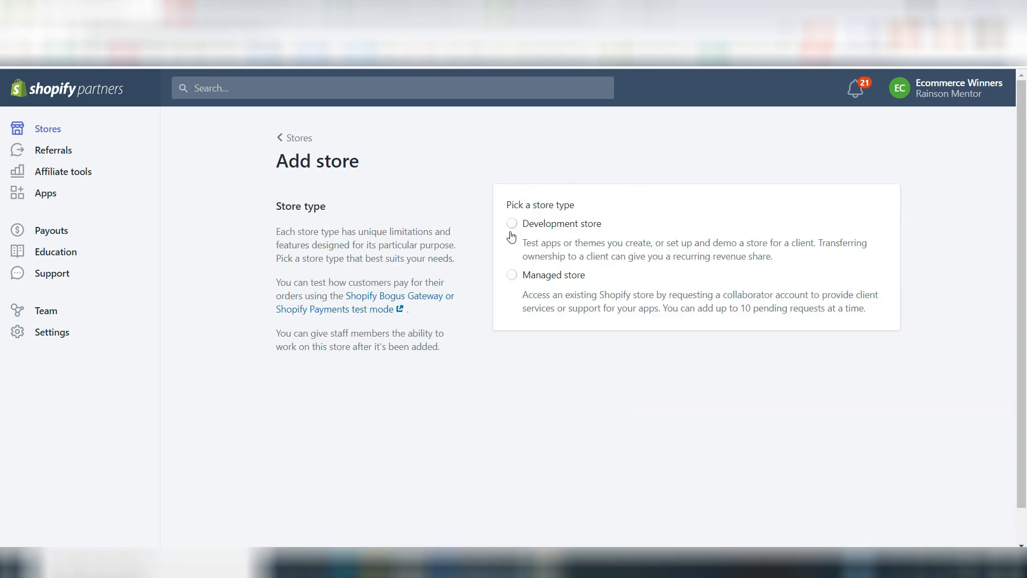
pyautogui.click(512, 224)
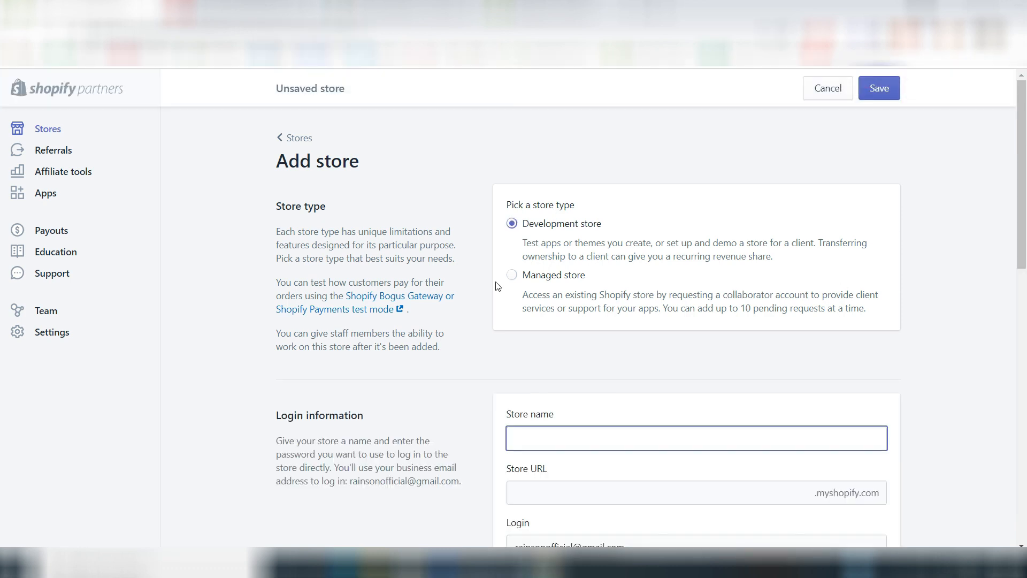
# Step: Set the development store's purpose to building a new store for a client, and enter the new store
pyautogui.scroll(-4, 466, 390)
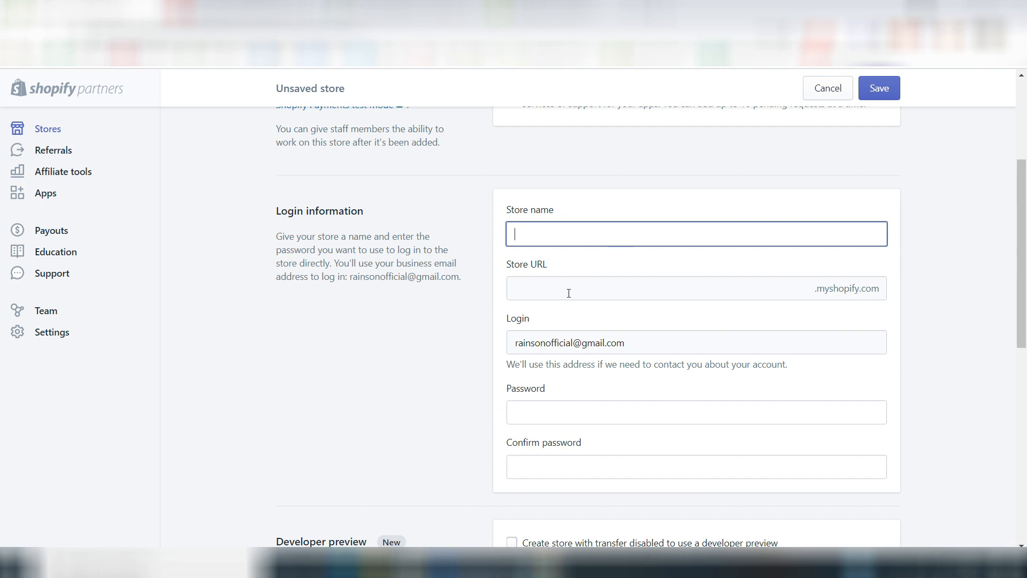
pyautogui.scroll(-3, 486, 293)
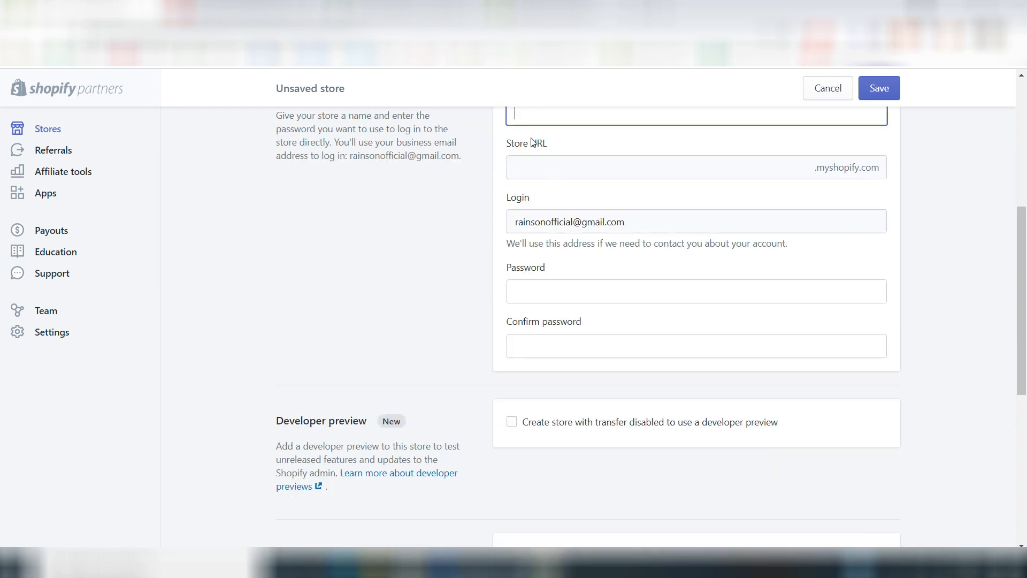
pyautogui.scroll(1, 585, 191)
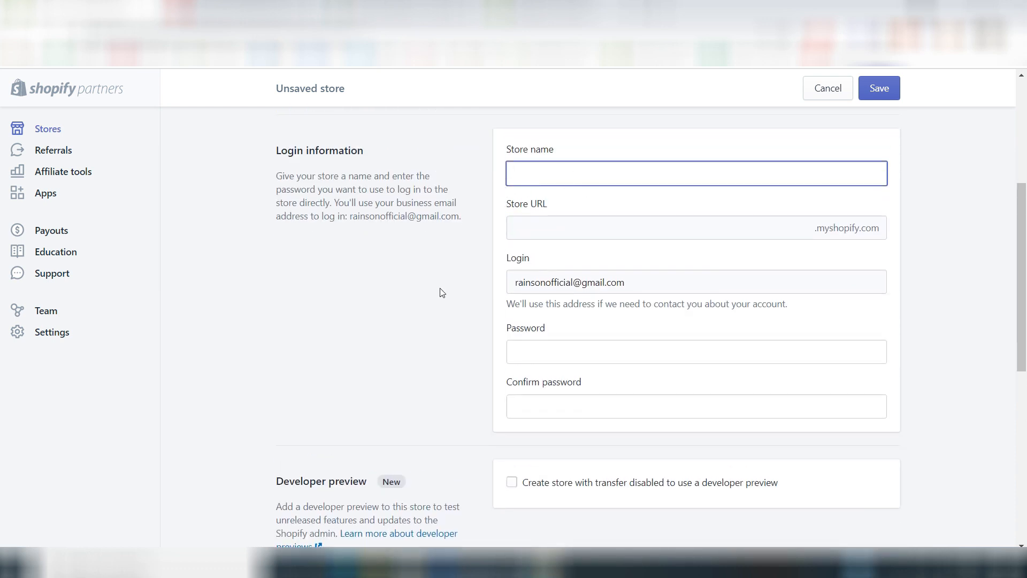
pyautogui.scroll(-2, 442, 292)
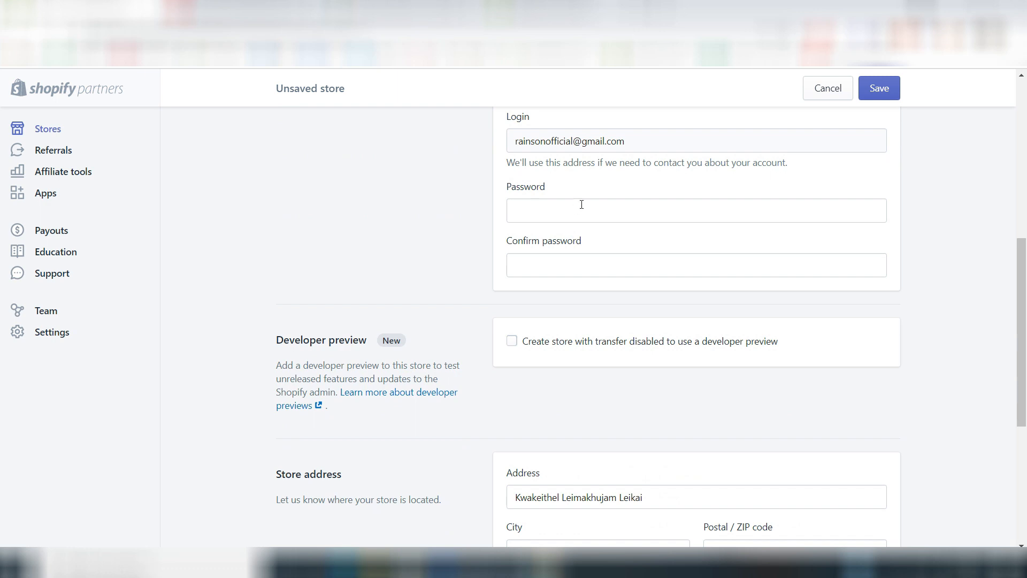
pyautogui.scroll(-3, 549, 252)
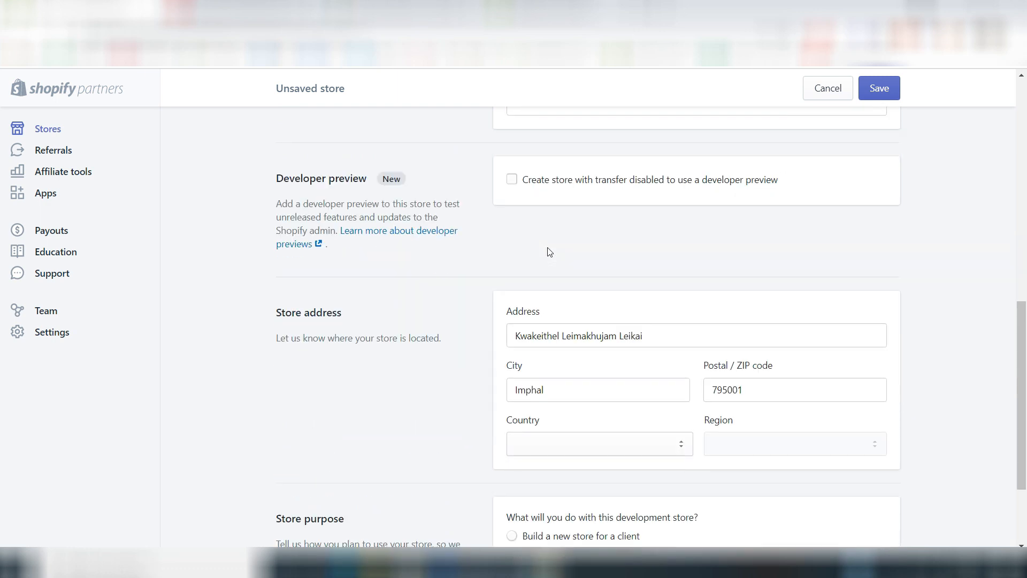
pyautogui.scroll(-2, 550, 251)
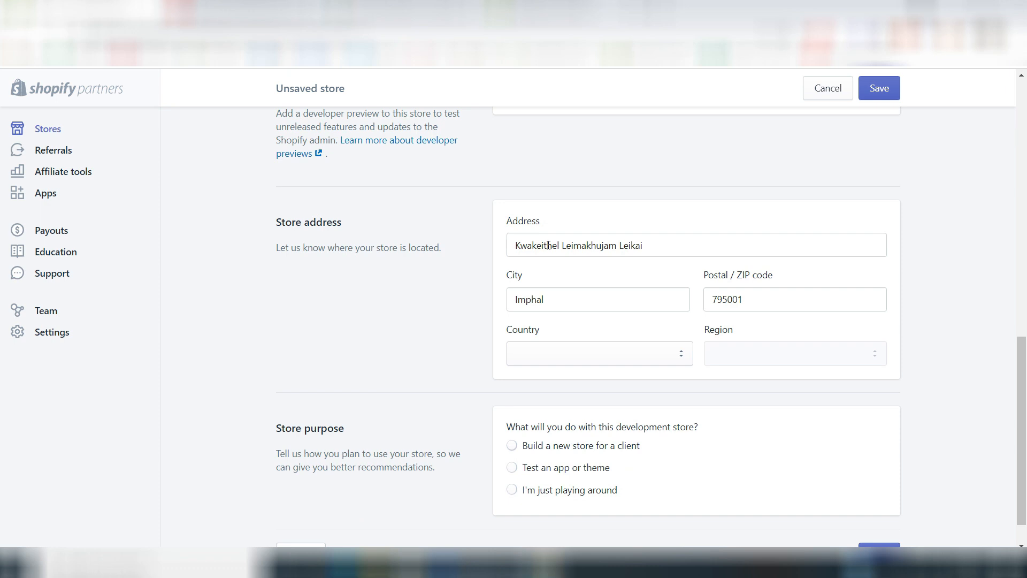
pyautogui.scroll(-1, 548, 245)
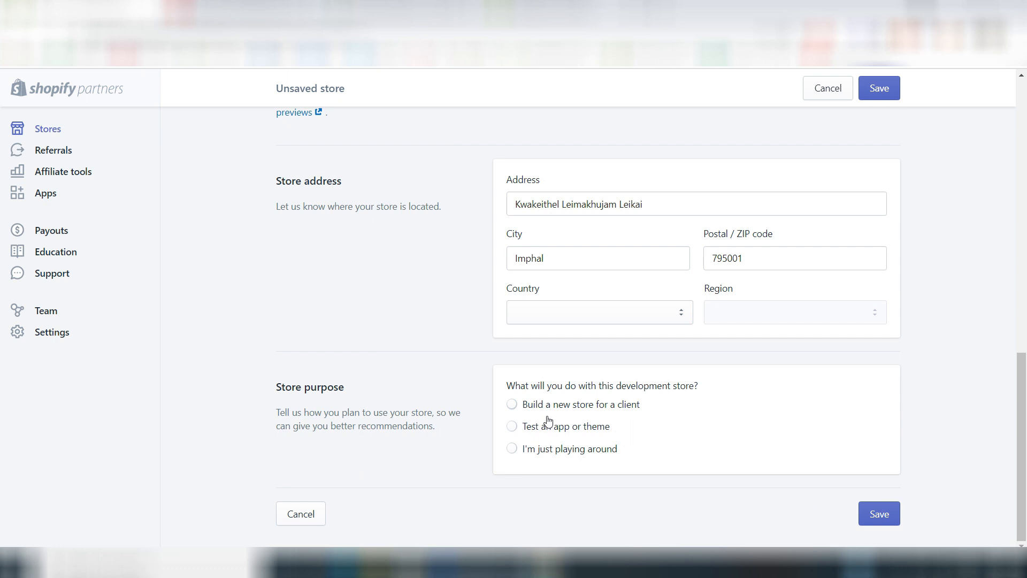
pyautogui.click(512, 407)
pyautogui.scroll(6, 567, 234)
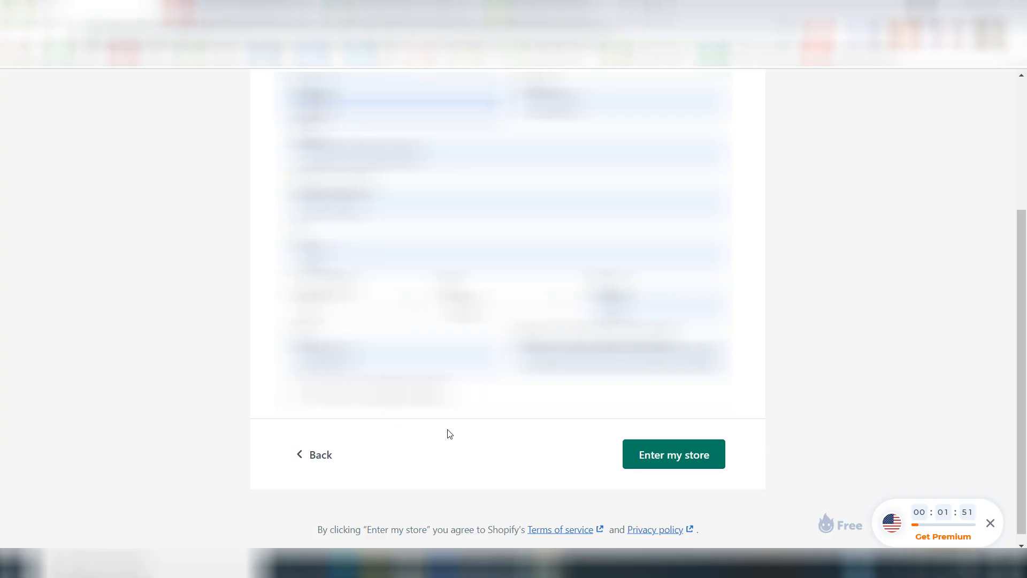
pyautogui.click(649, 456)
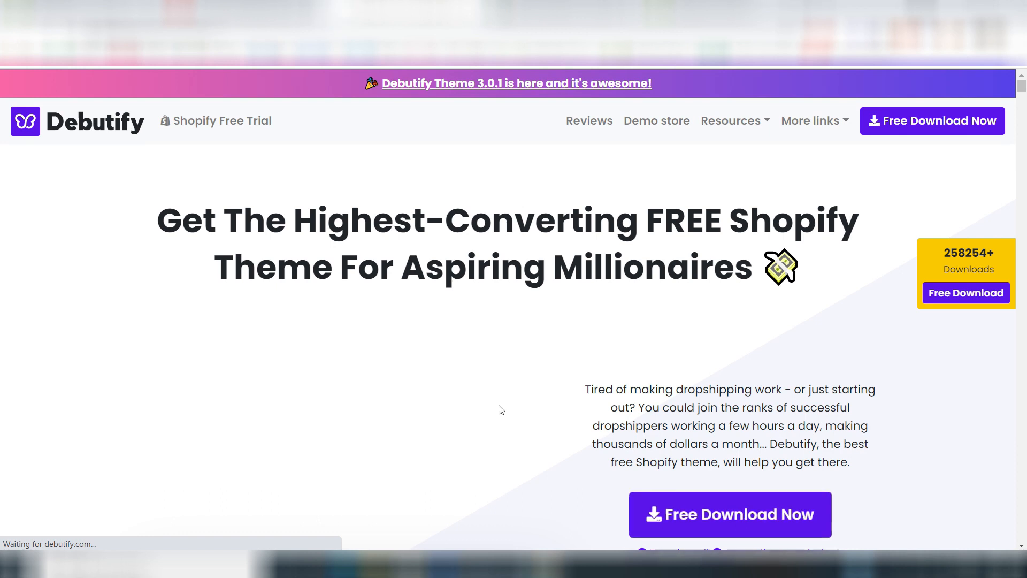
# Step: On the Debutify website, request the free theme download and submit the name and email form
pyautogui.scroll(-2, 608, 465)
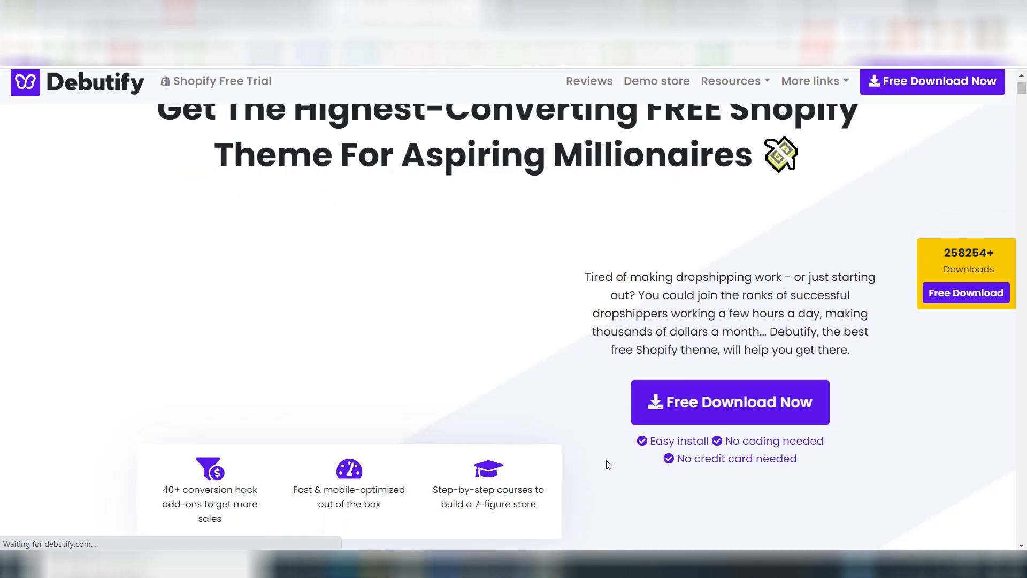
pyautogui.click(692, 398)
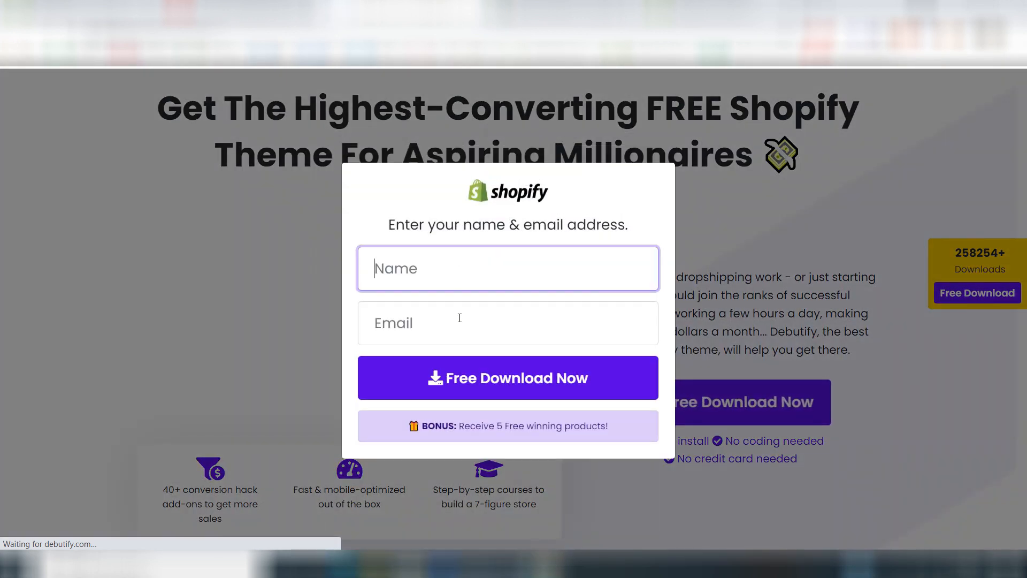
pyautogui.click(437, 380)
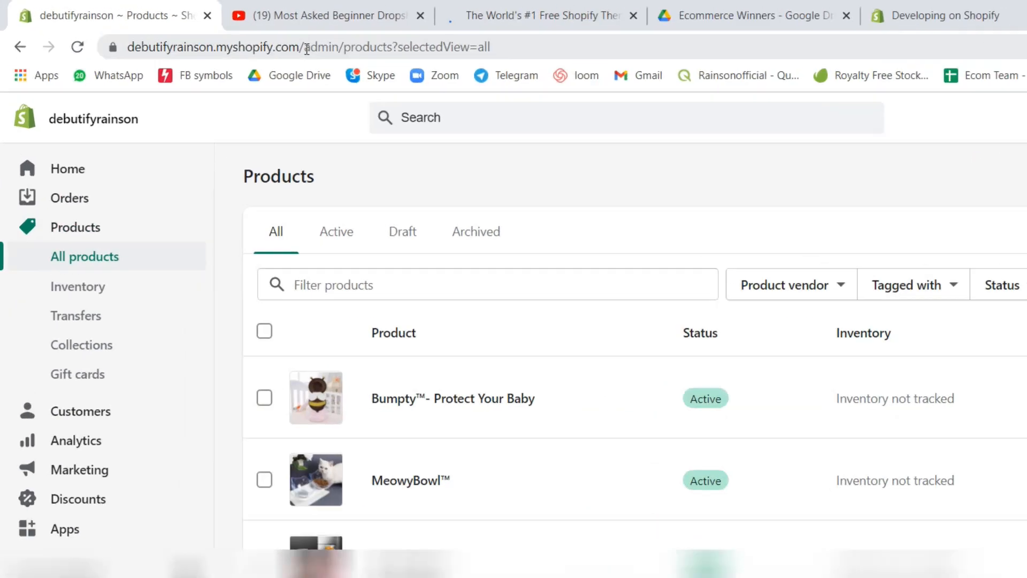
# Step: In the Shopify admin, copy the base part of the store's web address, through myshopify.com/
pyautogui.moveTo(231, 35); pyautogui.dragTo(96, 36)
pyautogui.rightClick(283, 86)
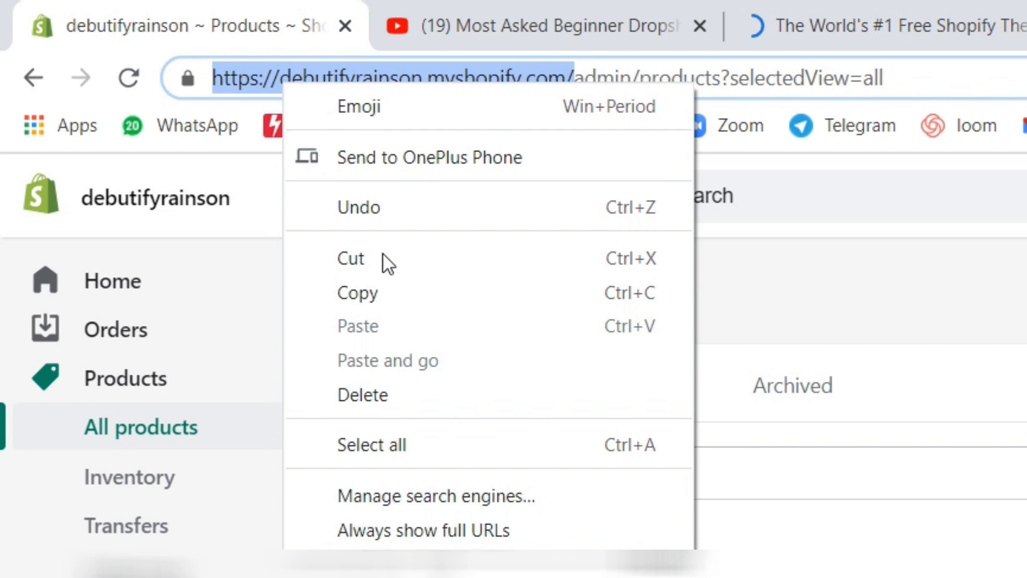
pyautogui.click(383, 285)
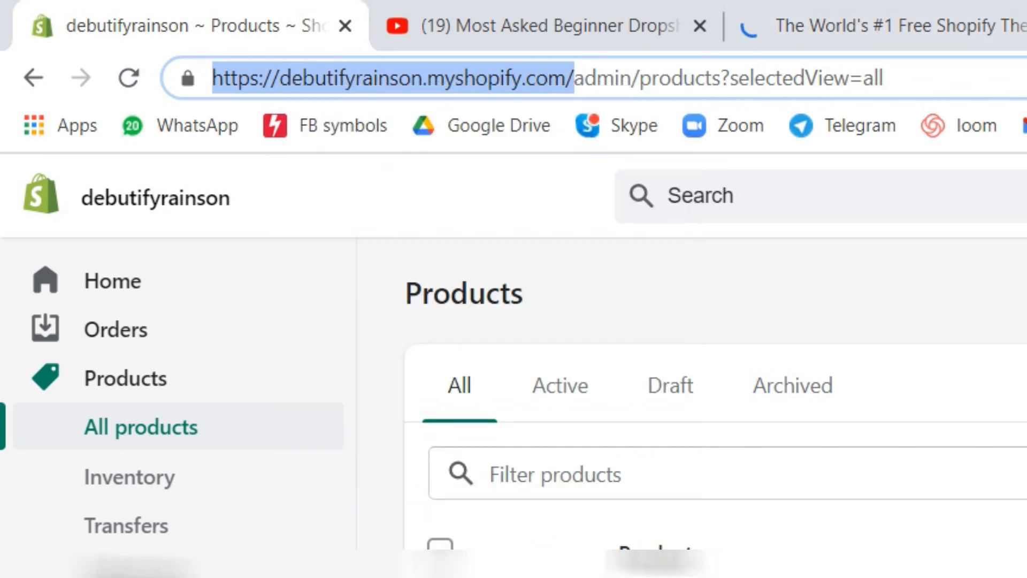
# Step: Paste the copied store address as the Shopify domain on the Debutify site and submit the free download request
pyautogui.click(839, 2)
pyautogui.click(433, 289)
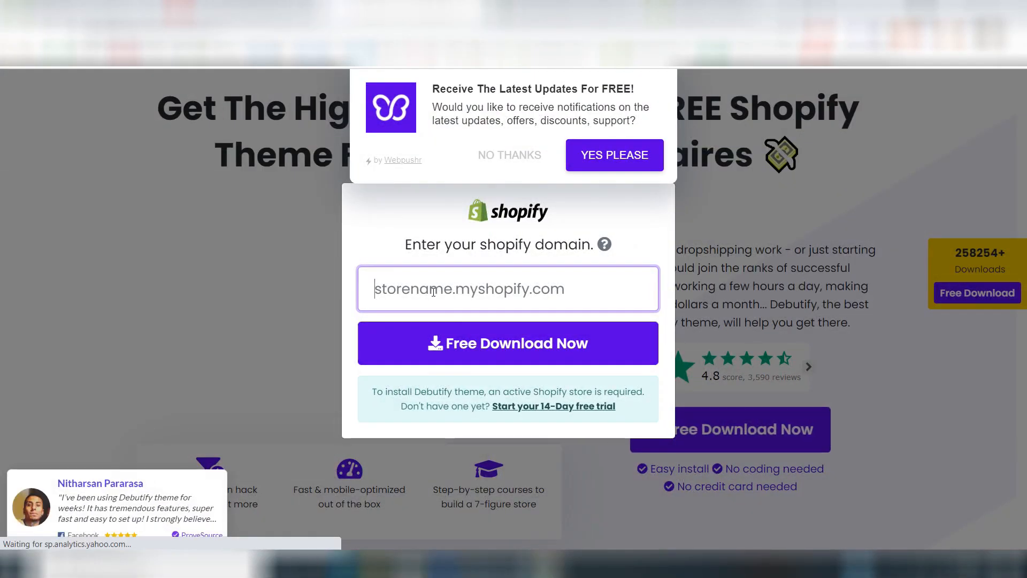
pyautogui.hotkey('ctrl', 'v')
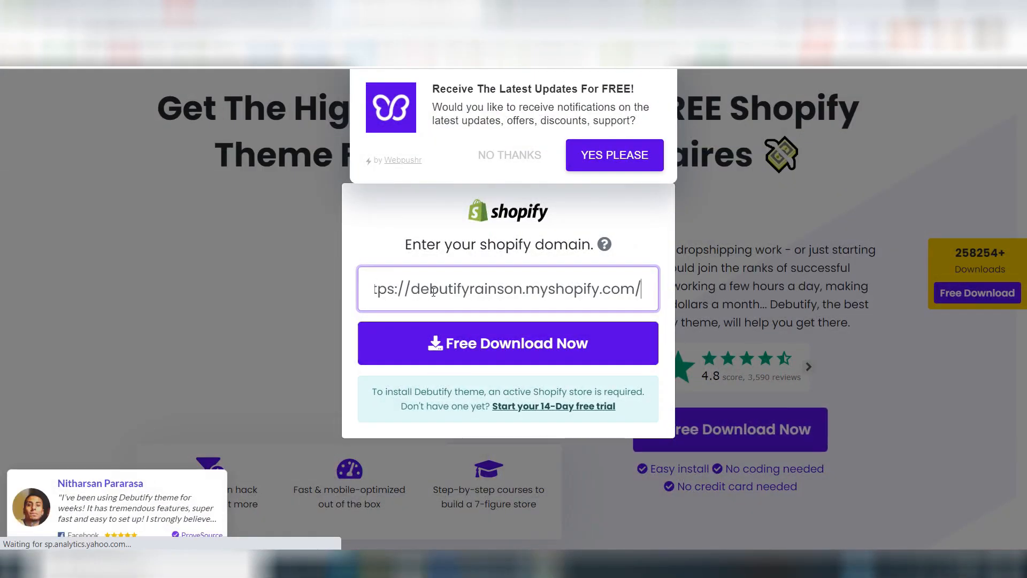
pyautogui.click(444, 349)
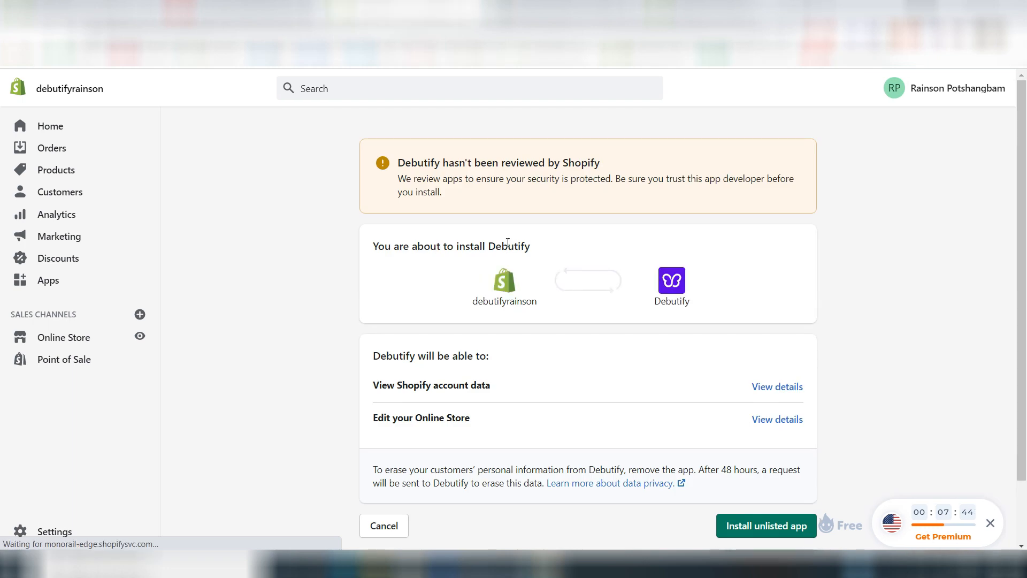
# Step: Install the unlisted Debutify app in the Shopify store
pyautogui.scroll(-3, 555, 292)
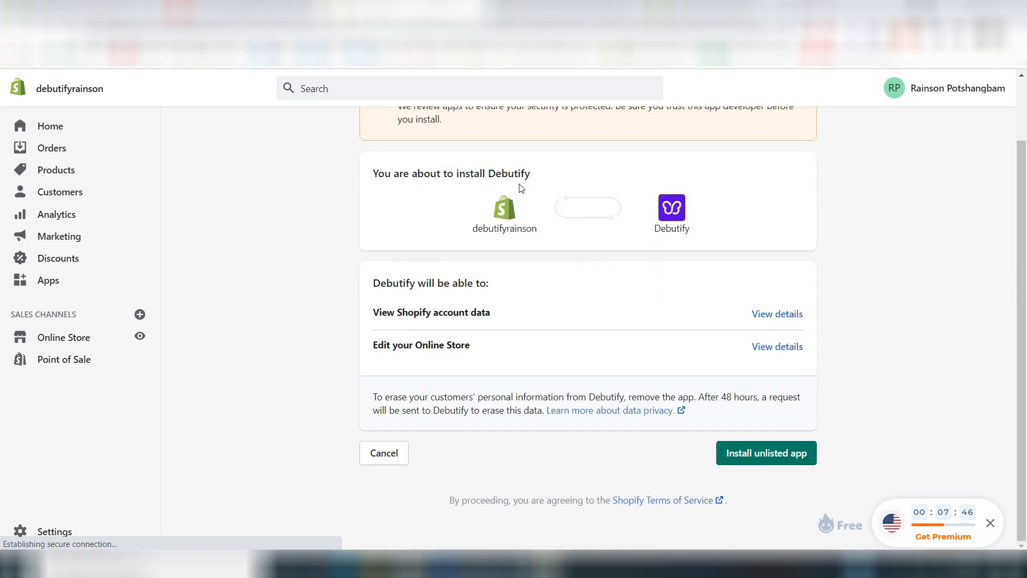
pyautogui.click(759, 454)
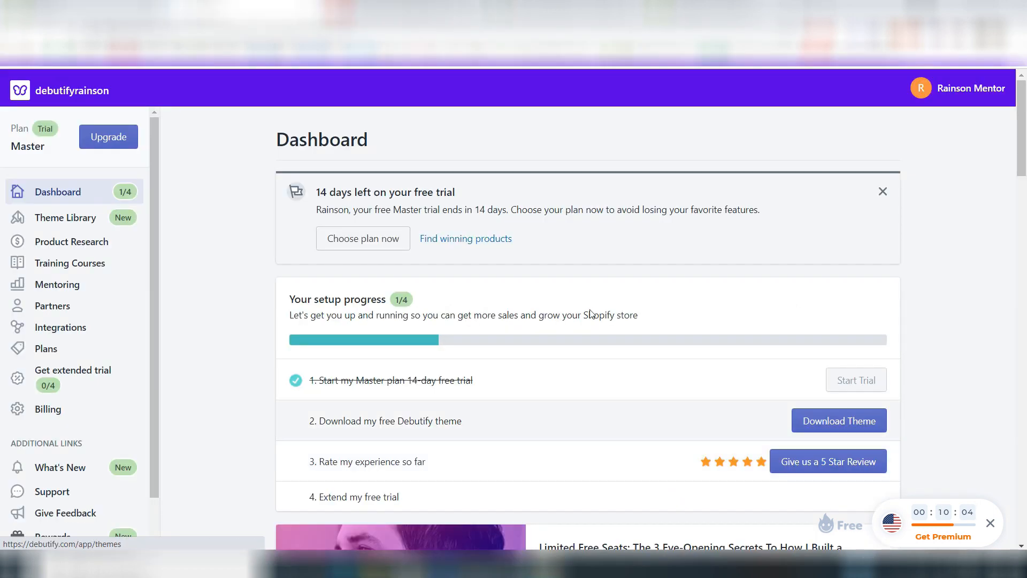
# Step: Choose to download the free Debutify theme and add version 3.0.2 to the store's theme library
pyautogui.scroll(-3, 269, 349)
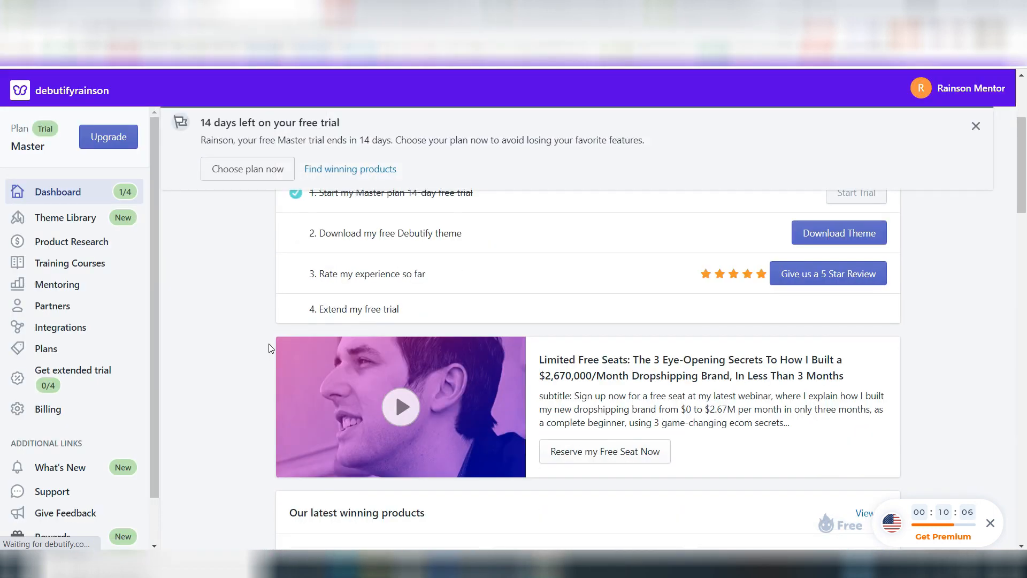
pyautogui.scroll(3, 269, 348)
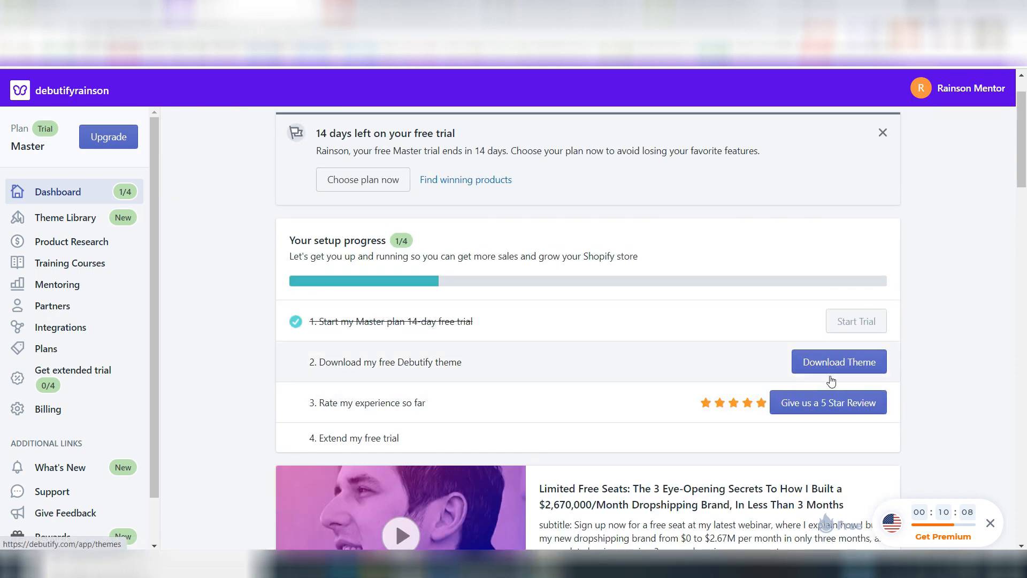
pyautogui.click(833, 373)
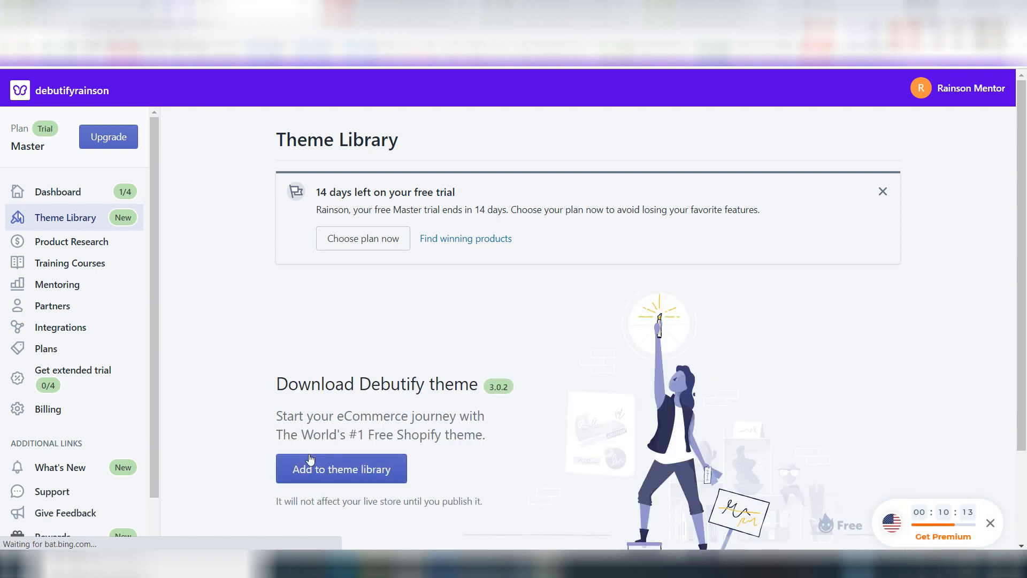
pyautogui.click(312, 467)
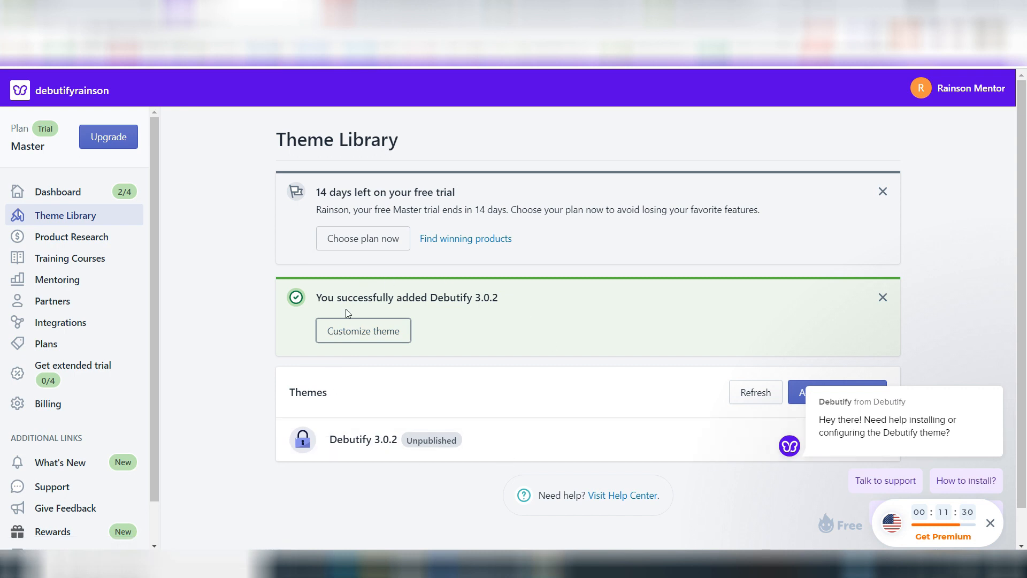
# Step: In the Shopify admin's online store themes, publish Debutify 3.0.2 as the current theme in place of Debut
pyautogui.click(97, 11)
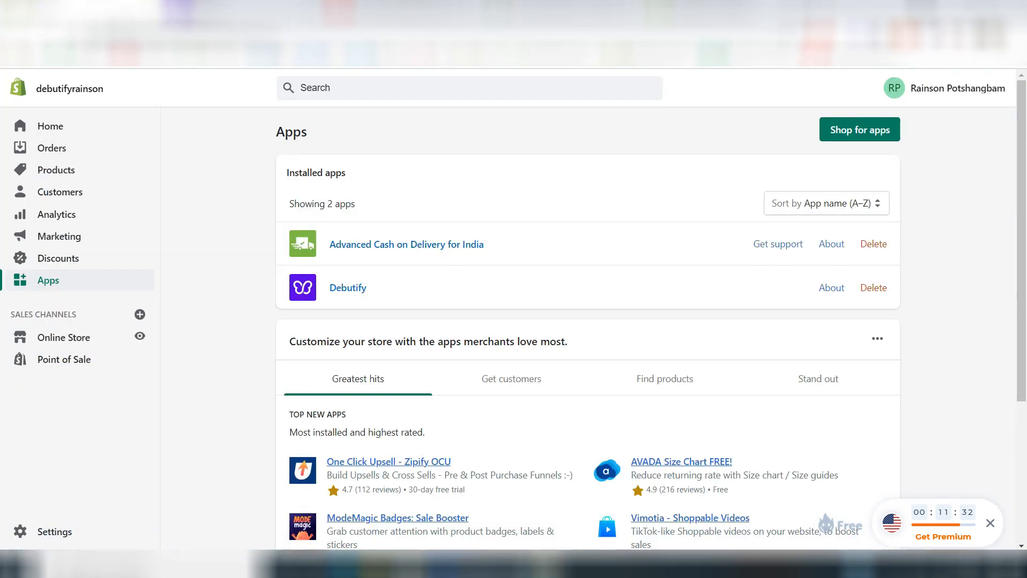
pyautogui.click(77, 331)
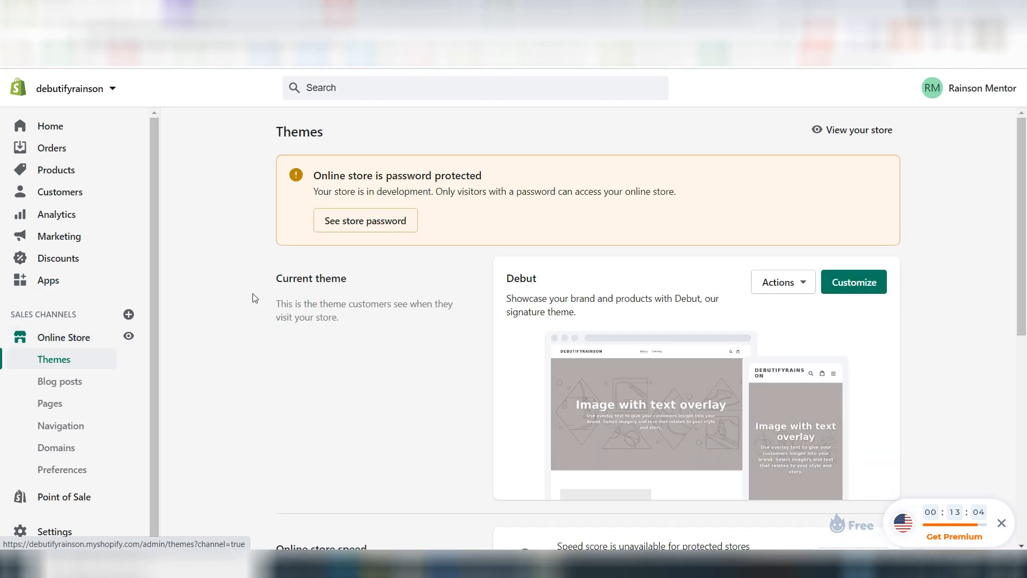
pyautogui.scroll(-5, 443, 371)
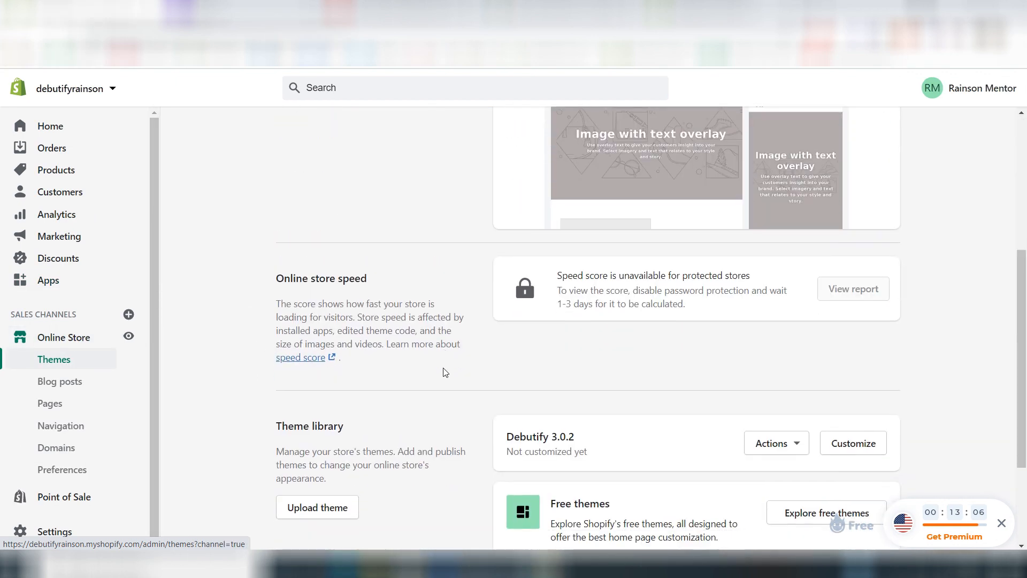
pyautogui.scroll(-2, 581, 443)
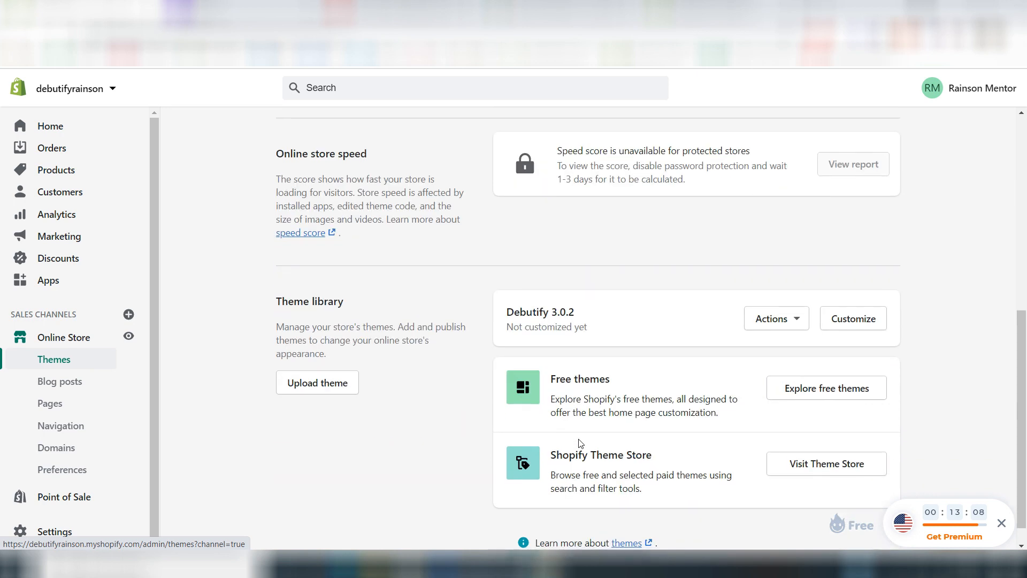
pyautogui.click(786, 321)
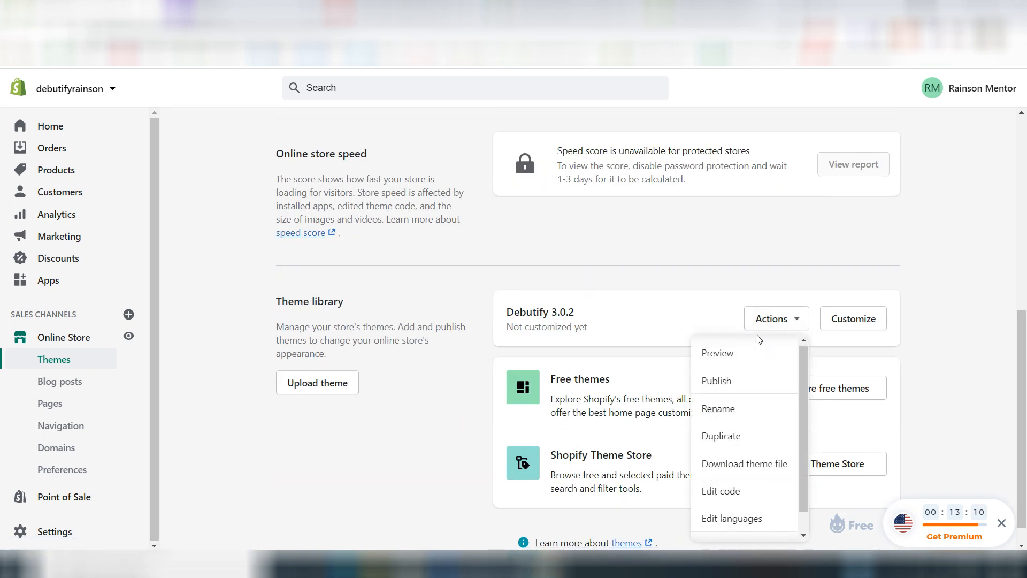
pyautogui.click(728, 382)
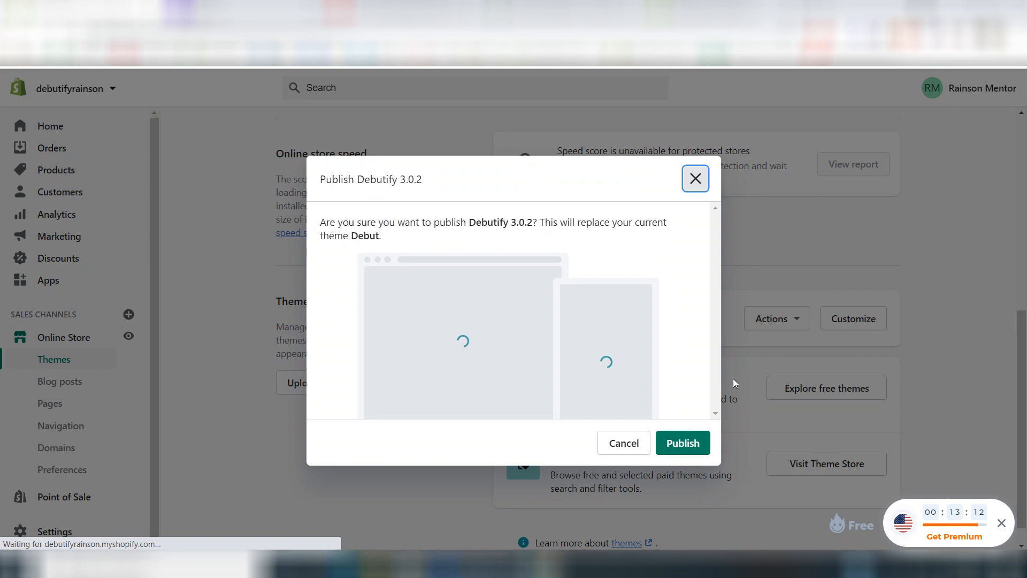
pyautogui.click(683, 441)
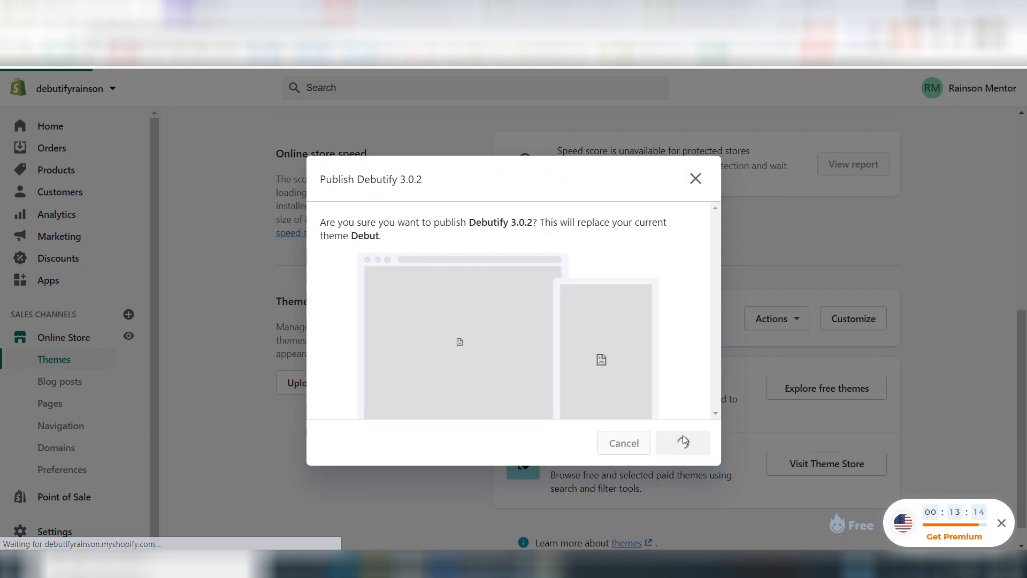
# Step: Open the current Debutify 3.0.2 theme for customization and look over its home page preview
pyautogui.scroll(6, 683, 440)
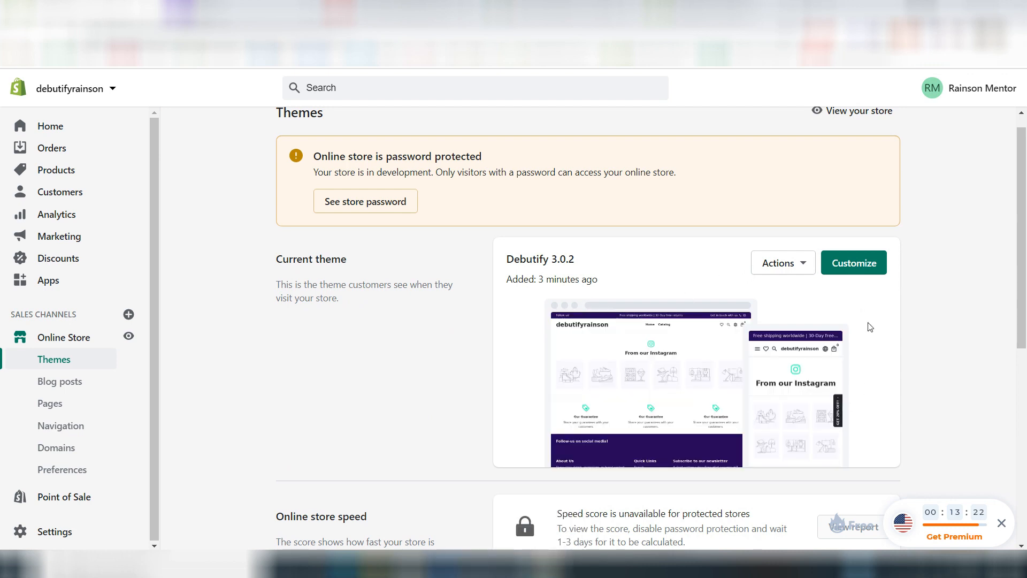
pyautogui.click(853, 265)
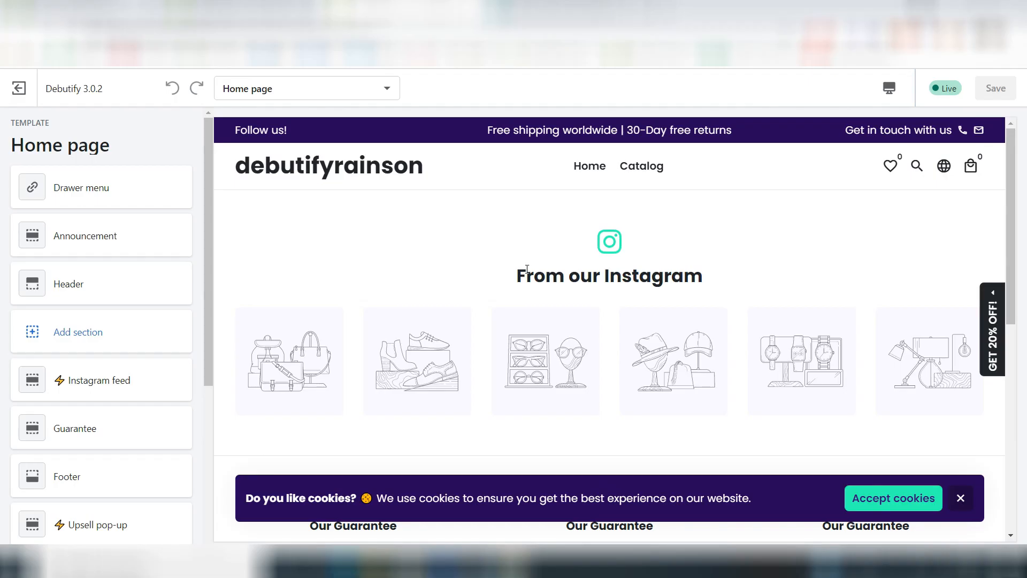
pyautogui.scroll(-8, 526, 268)
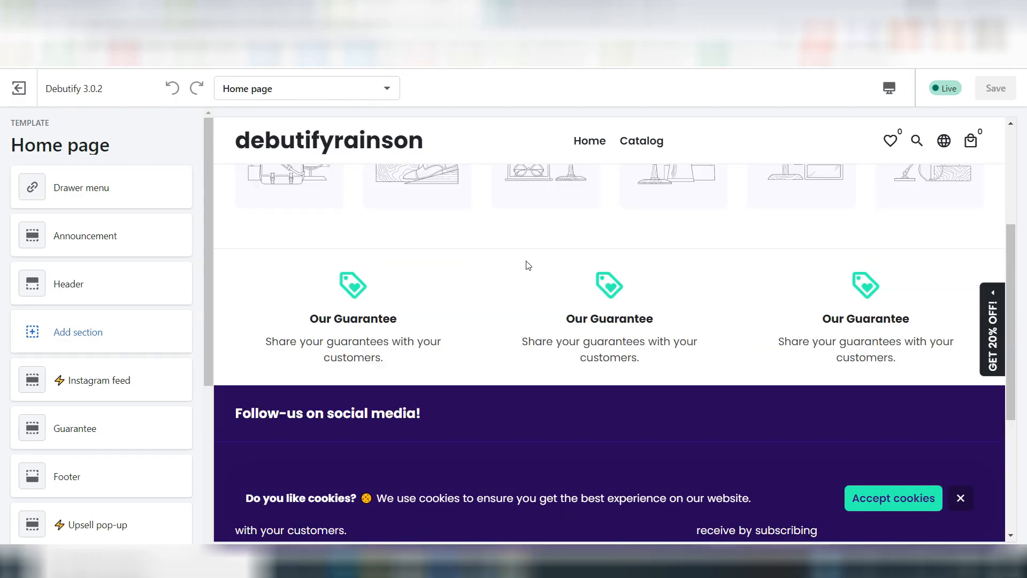
# Step: In the theme's color settings, change the announcement background to the blue 219DD6
pyautogui.scroll(10, 525, 261)
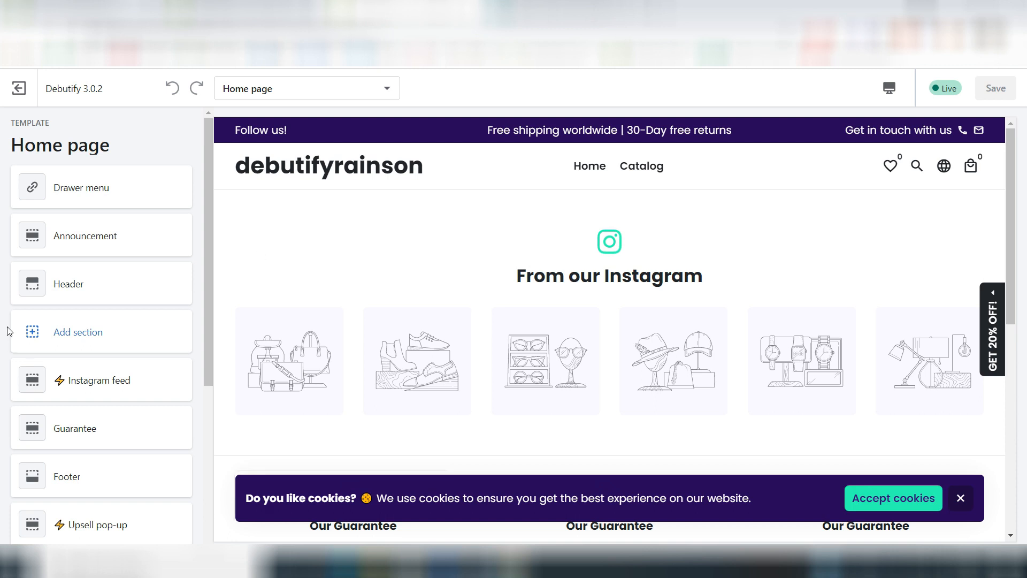
pyautogui.scroll(-5, 8, 331)
pyautogui.click(76, 490)
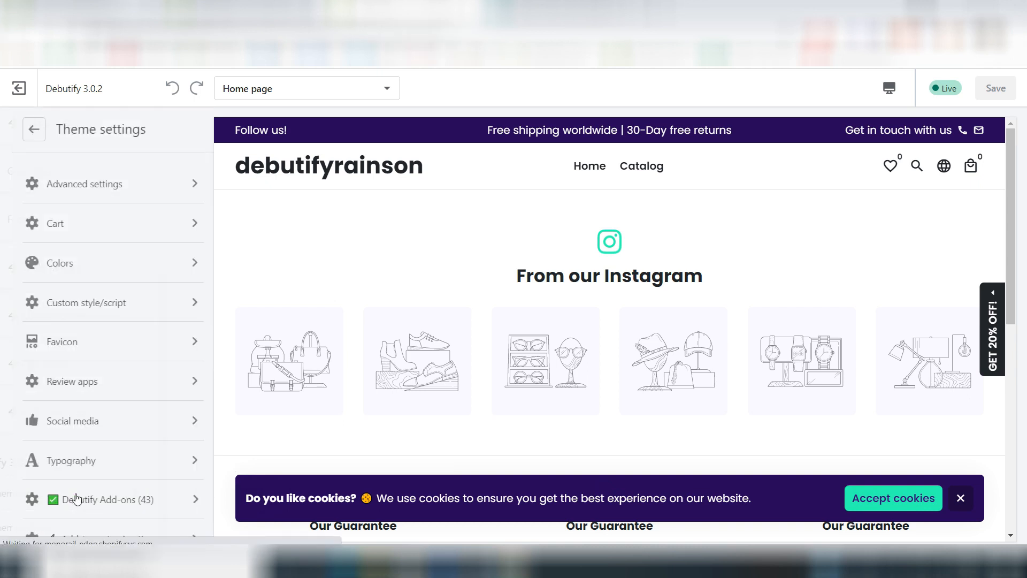
pyautogui.click(72, 271)
pyautogui.click(43, 228)
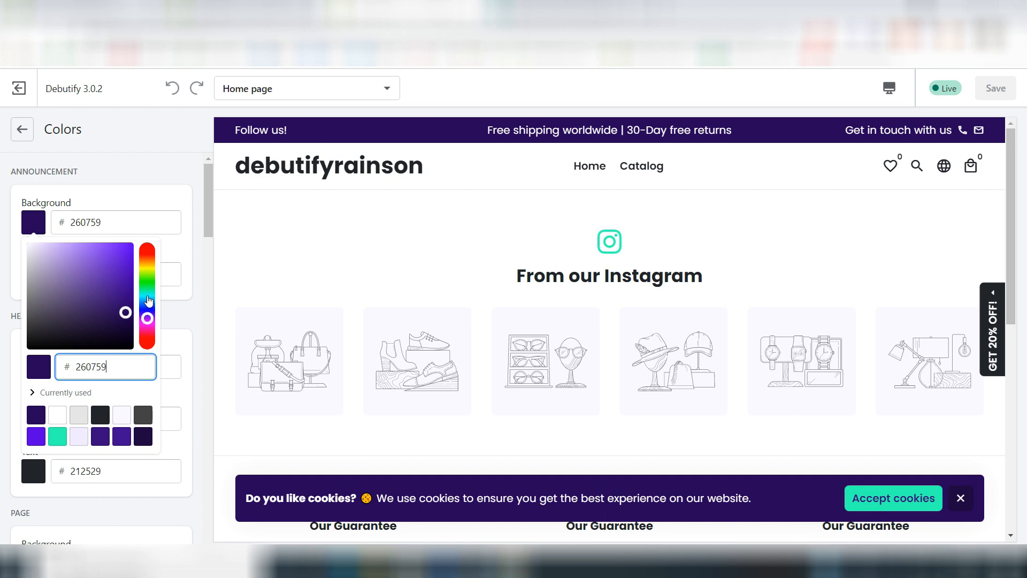
pyautogui.click(147, 297)
pyautogui.moveTo(124, 313)
pyautogui.mouseDown()
pyautogui.moveTo(119, 249)
pyautogui.moveTo(117, 260)
pyautogui.mouseUp()
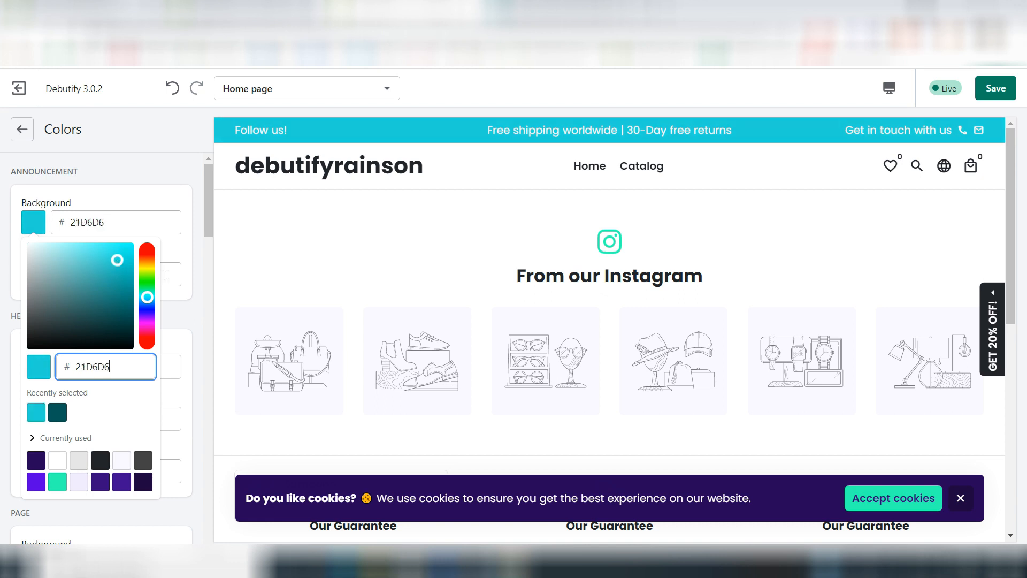
pyautogui.click(148, 303)
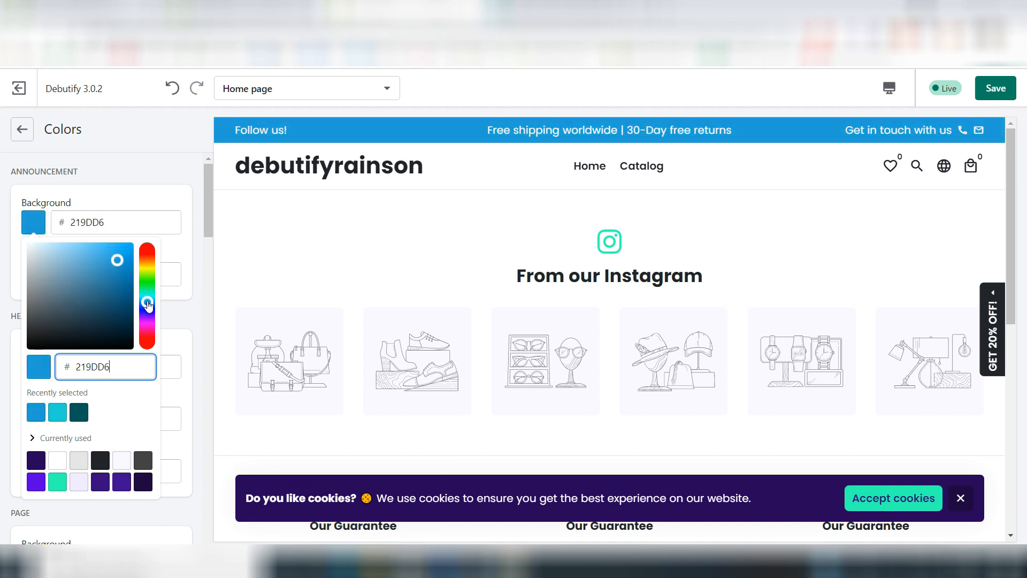
pyautogui.click(197, 238)
# Step: Set the page's Buttons color to the recently selected blue 219DD6
pyautogui.scroll(-3, 112, 320)
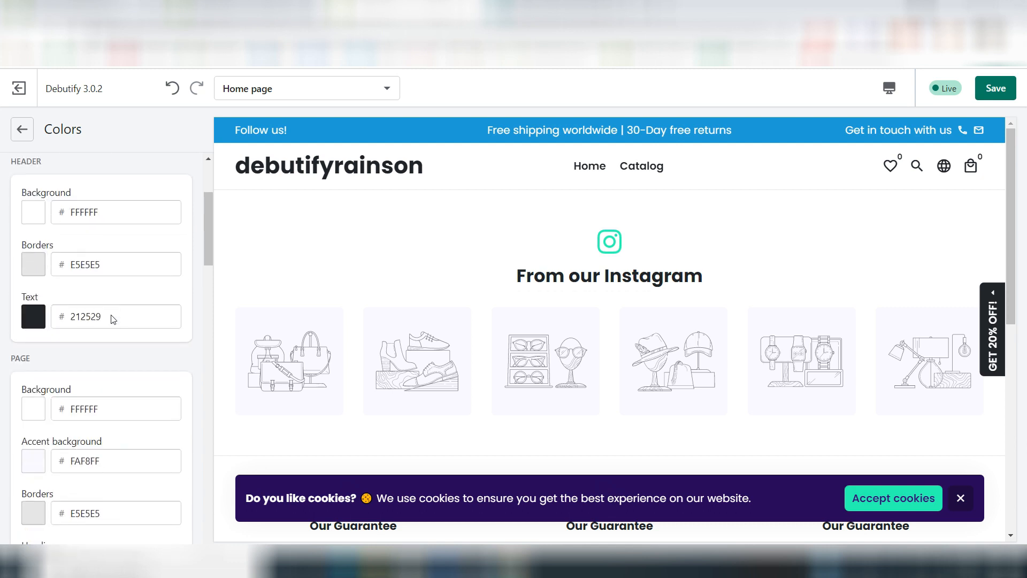
pyautogui.scroll(-3, 59, 343)
pyautogui.scroll(-3, 60, 339)
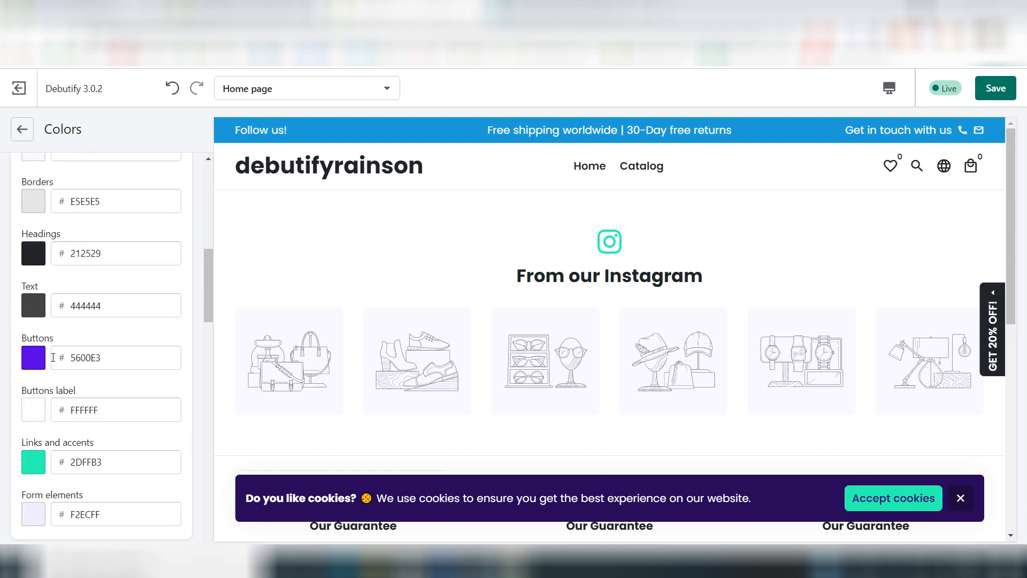
pyautogui.click(33, 367)
pyautogui.scroll(-3, 55, 498)
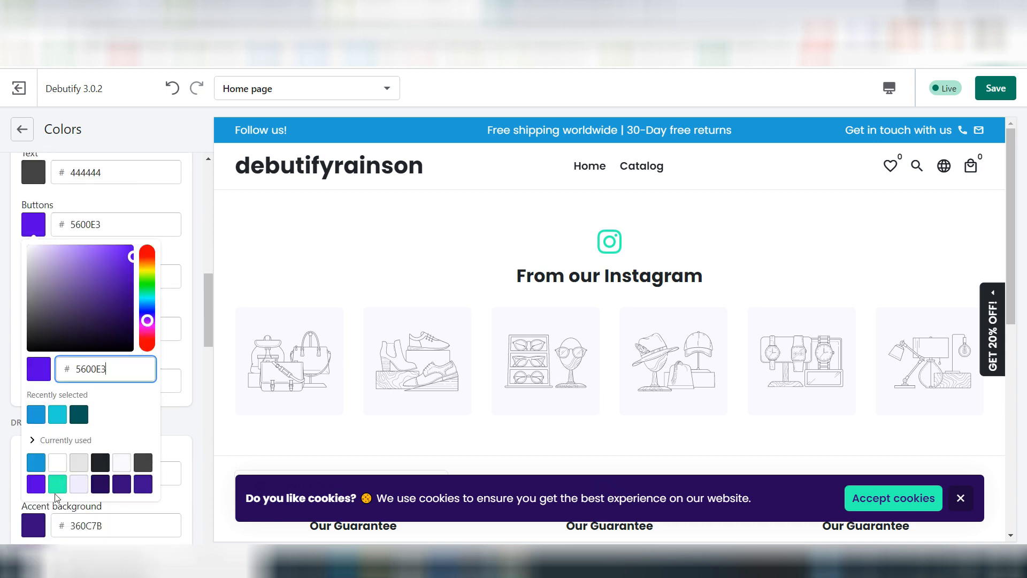
pyautogui.click(36, 415)
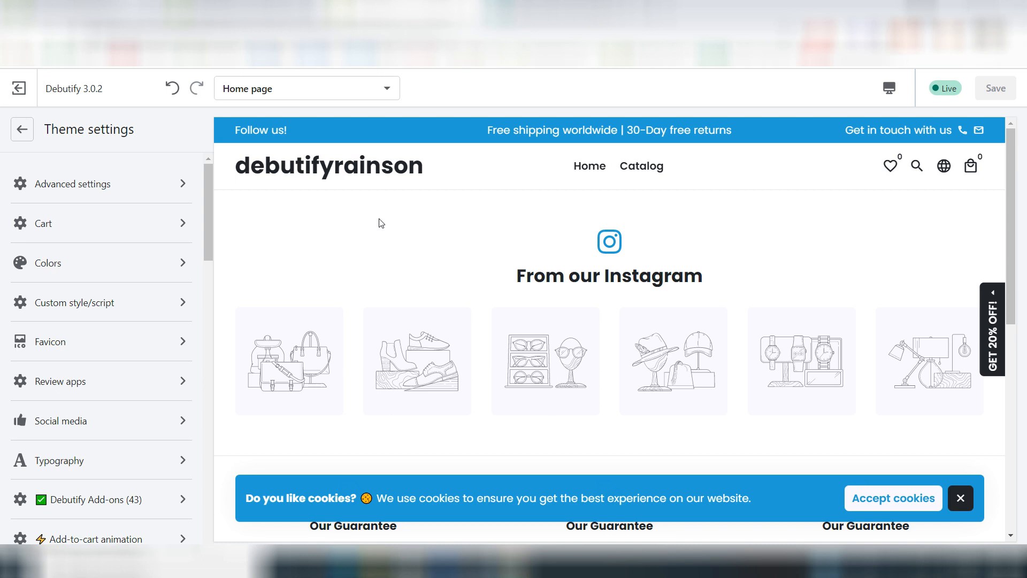
# Step: Look over the recolored home page in the desktop preview, from the Instagram feed down to the footer
pyautogui.scroll(-3, 489, 303)
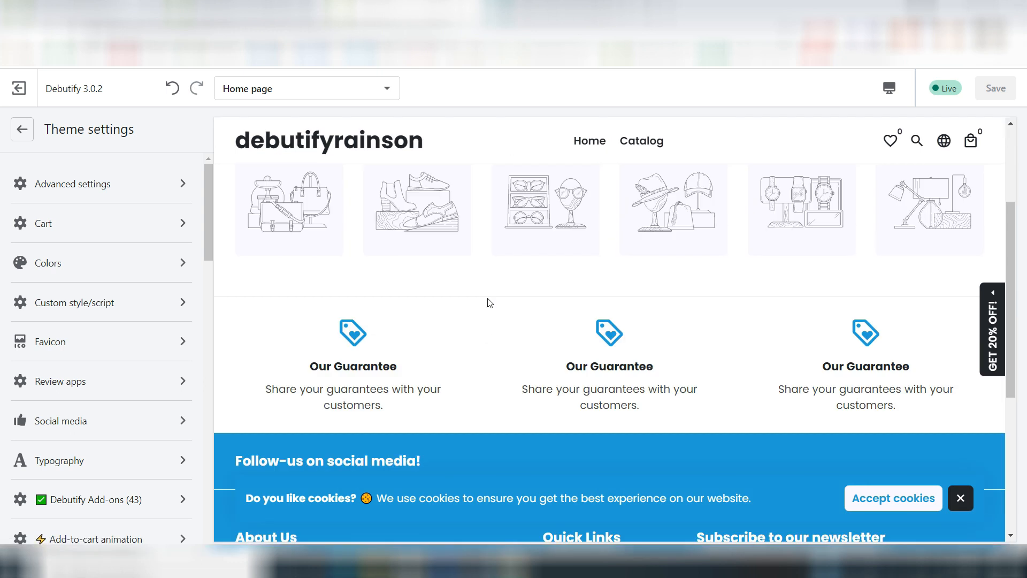
pyautogui.scroll(-4, 489, 303)
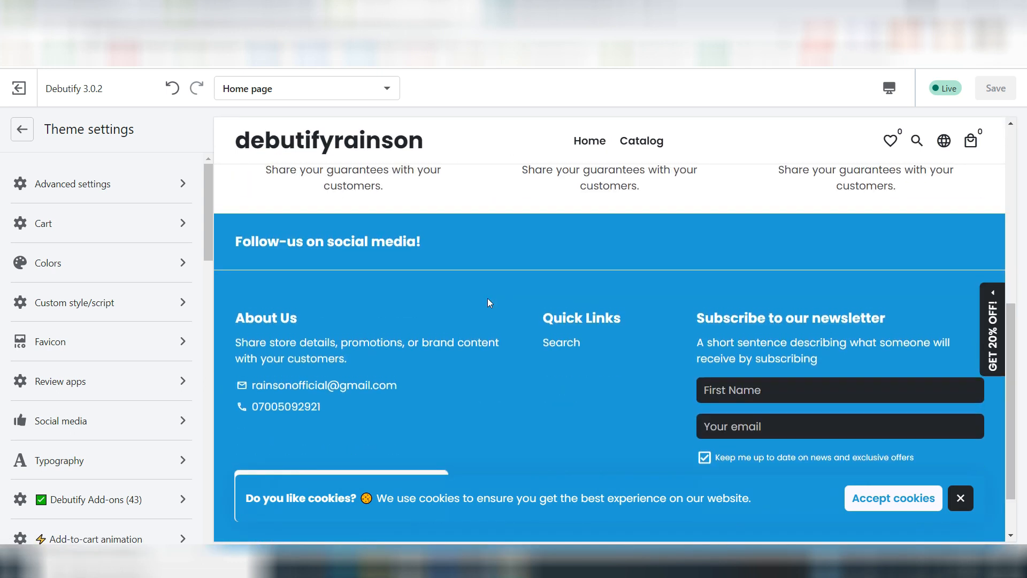
pyautogui.scroll(2, 488, 302)
pyautogui.scroll(-2, 488, 303)
pyautogui.scroll(3, 488, 302)
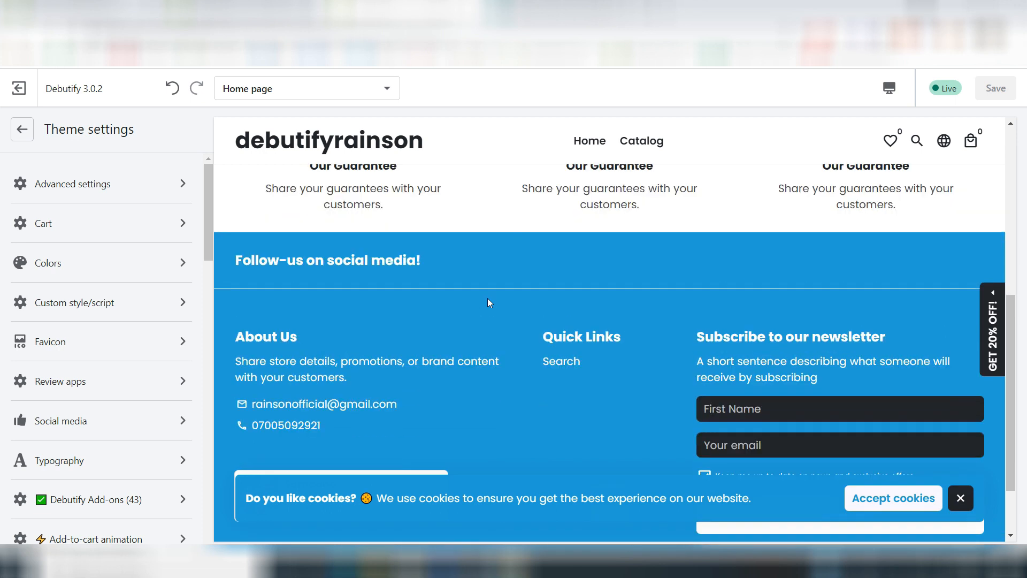
pyautogui.scroll(-2, 488, 303)
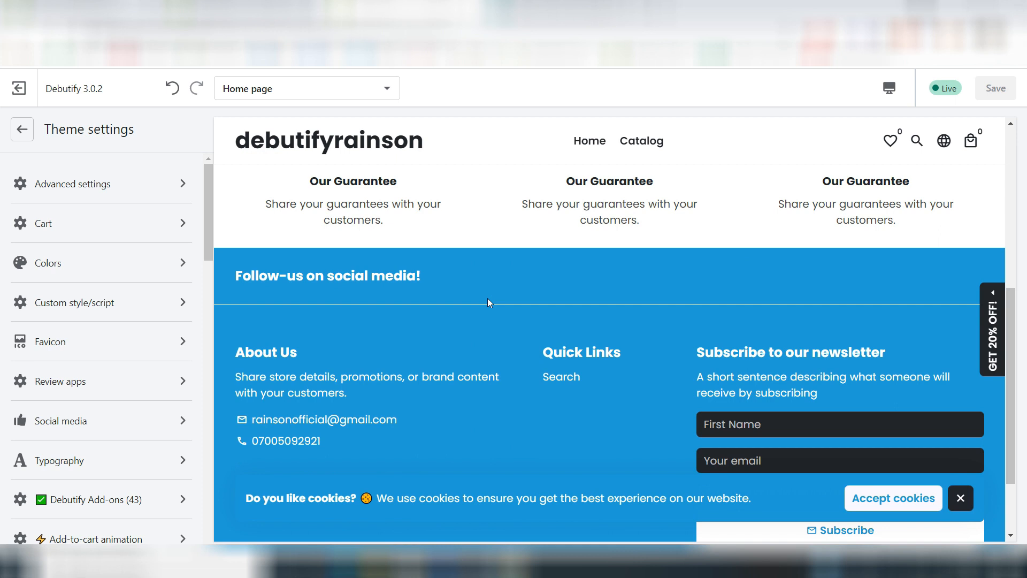
# Step: Switch the preview to Mobile and examine how the guarantee, footer and newsletter sections are laid out
pyautogui.click(888, 90)
pyautogui.click(904, 129)
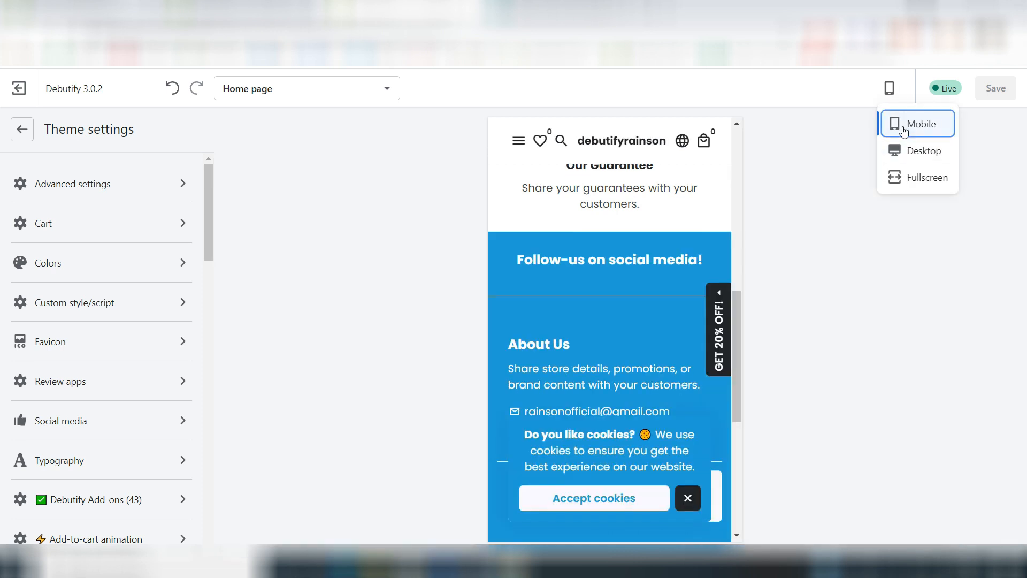
pyautogui.scroll(6, 581, 287)
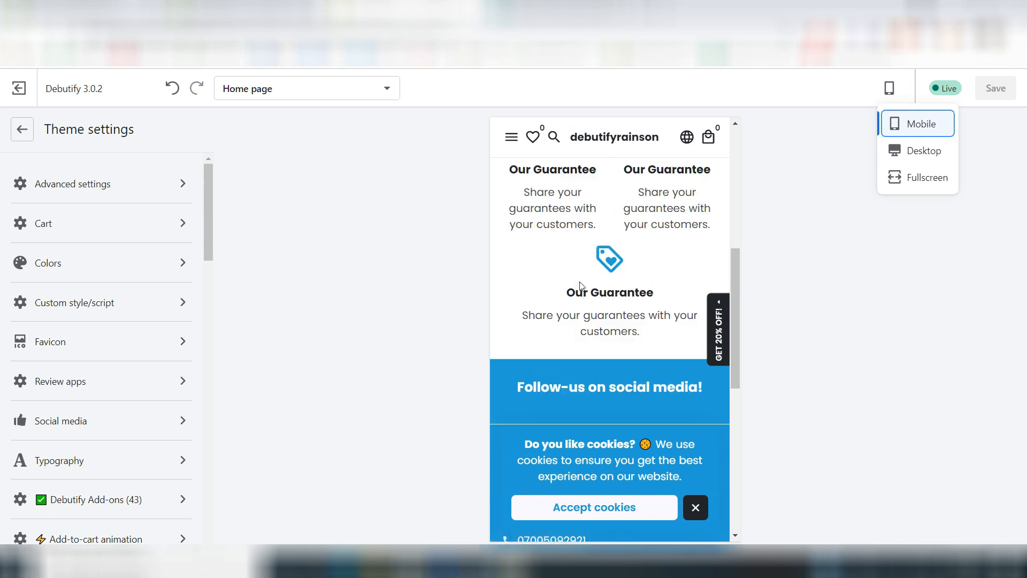
pyautogui.scroll(3, 582, 286)
pyautogui.scroll(-10, 581, 287)
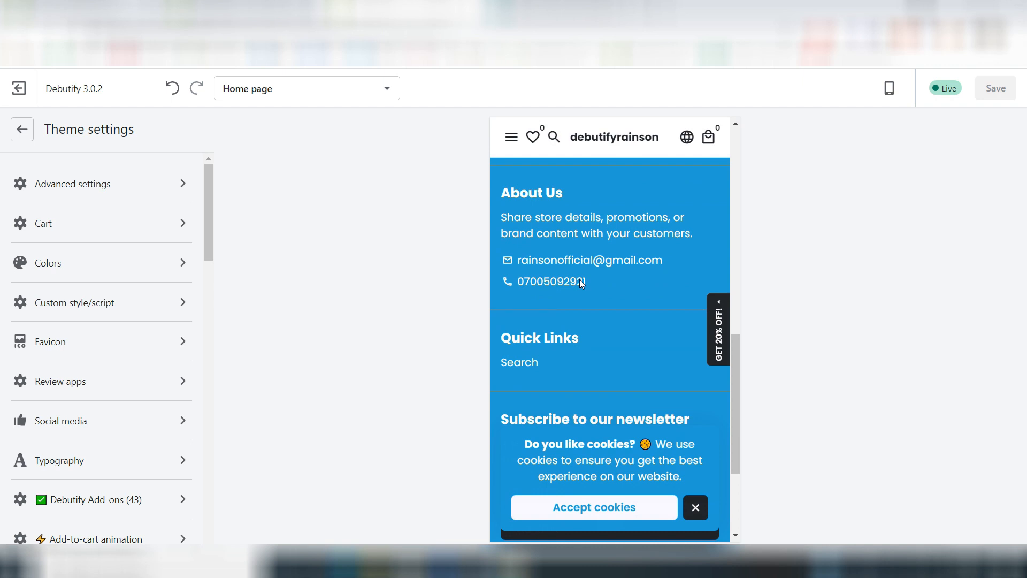
pyautogui.scroll(-2, 581, 281)
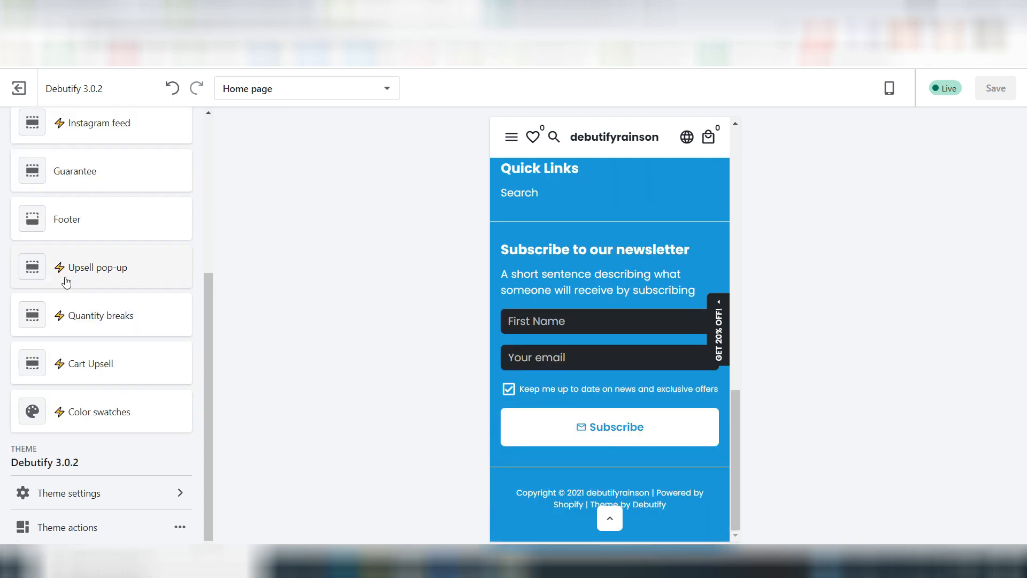
pyautogui.scroll(4, 64, 279)
pyautogui.scroll(-5, 66, 281)
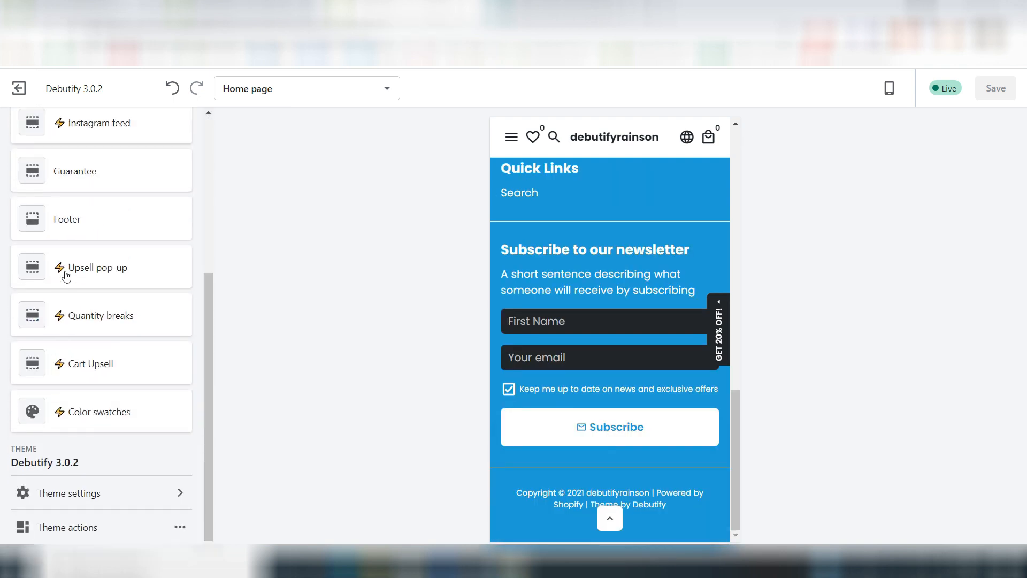
# Step: In the theme's advanced settings, turn off Show products count for the collection grid
pyautogui.click(79, 495)
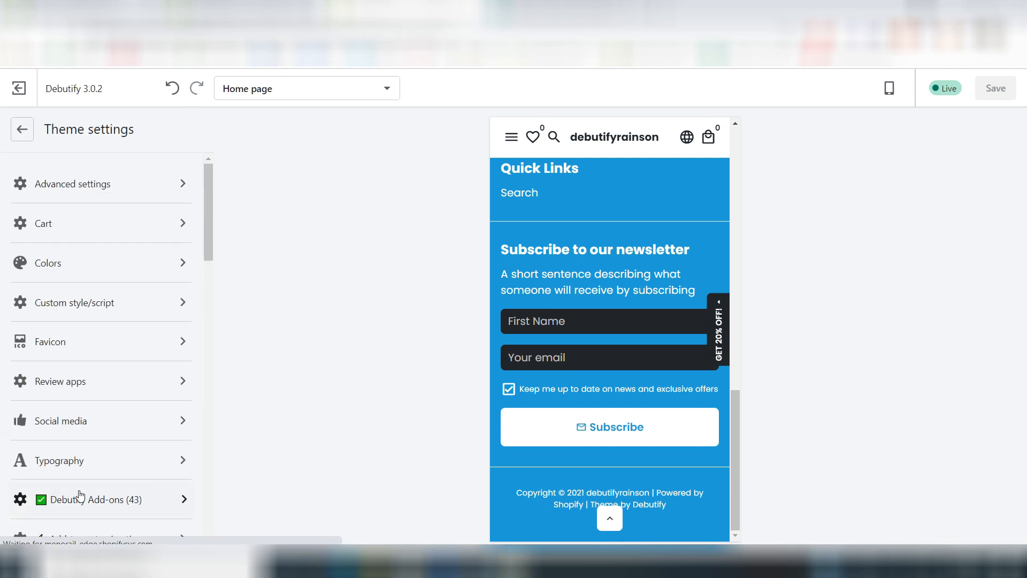
pyautogui.click(62, 187)
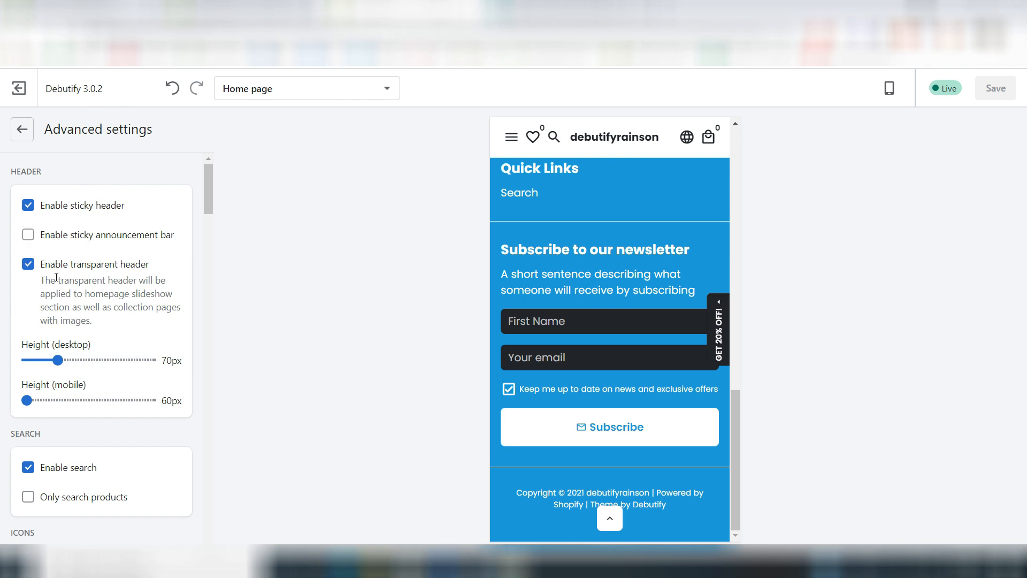
pyautogui.scroll(-8, 56, 277)
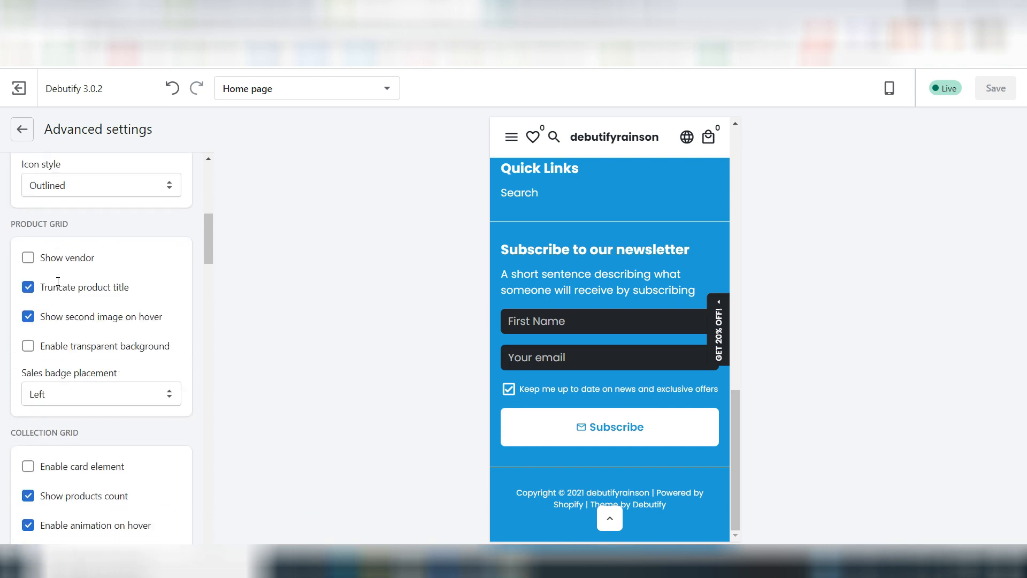
pyautogui.scroll(-3, 59, 283)
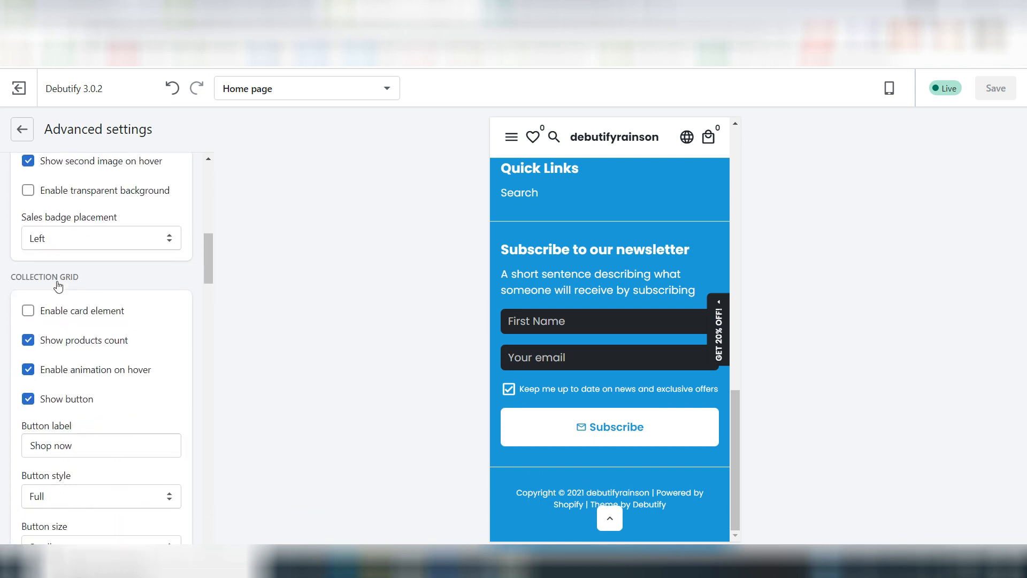
pyautogui.scroll(-3, 58, 286)
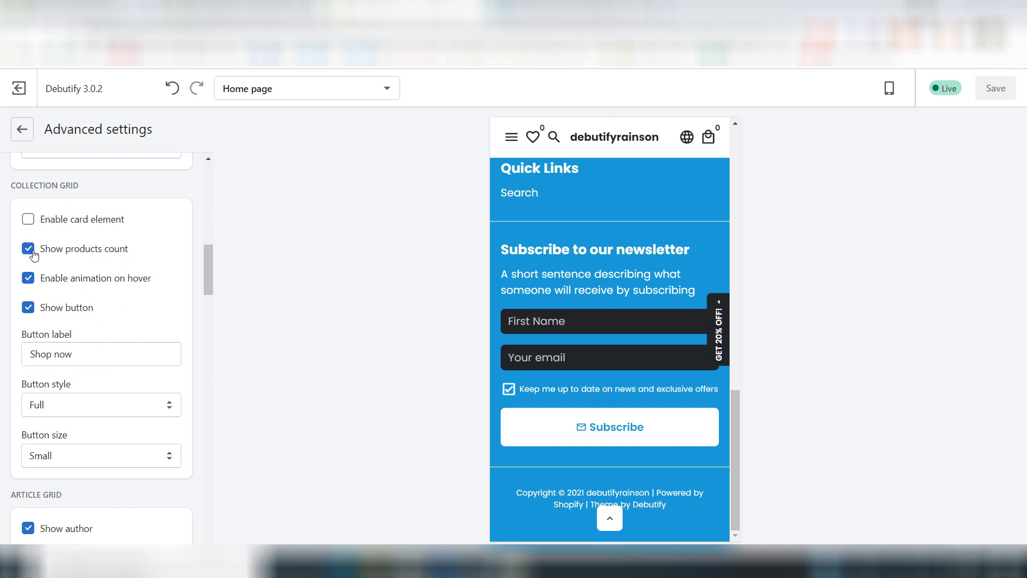
pyautogui.click(28, 248)
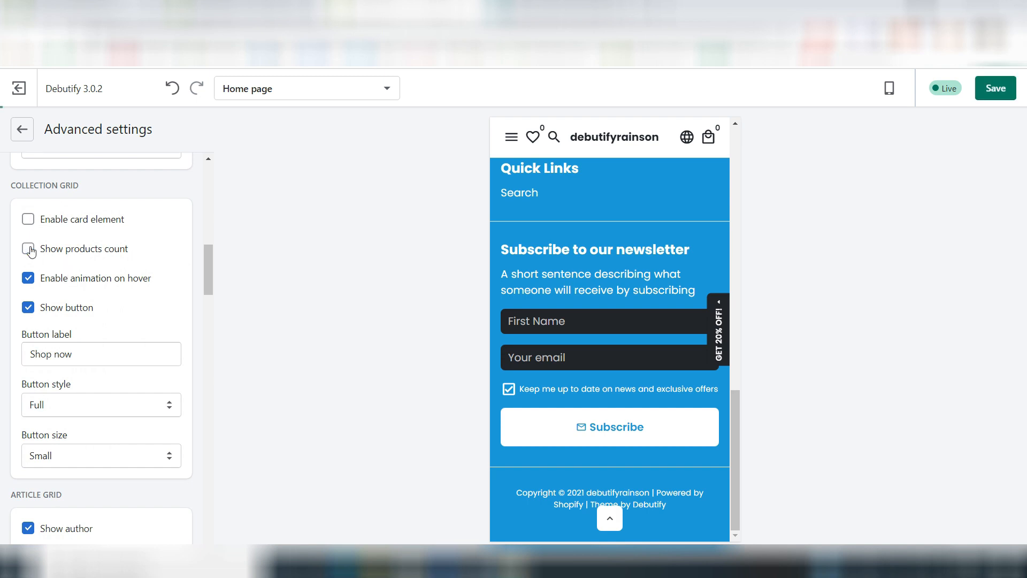
# Step: Set the position of the back to top button to Right
pyautogui.scroll(-5, 92, 303)
pyautogui.scroll(-10, 94, 303)
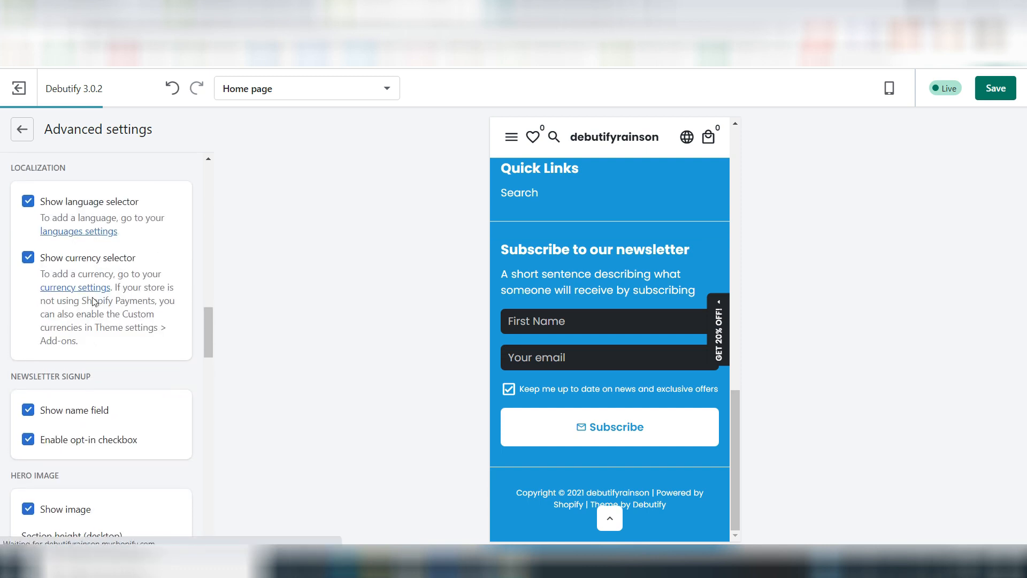
pyautogui.scroll(-3, 93, 303)
pyautogui.scroll(-10, 94, 303)
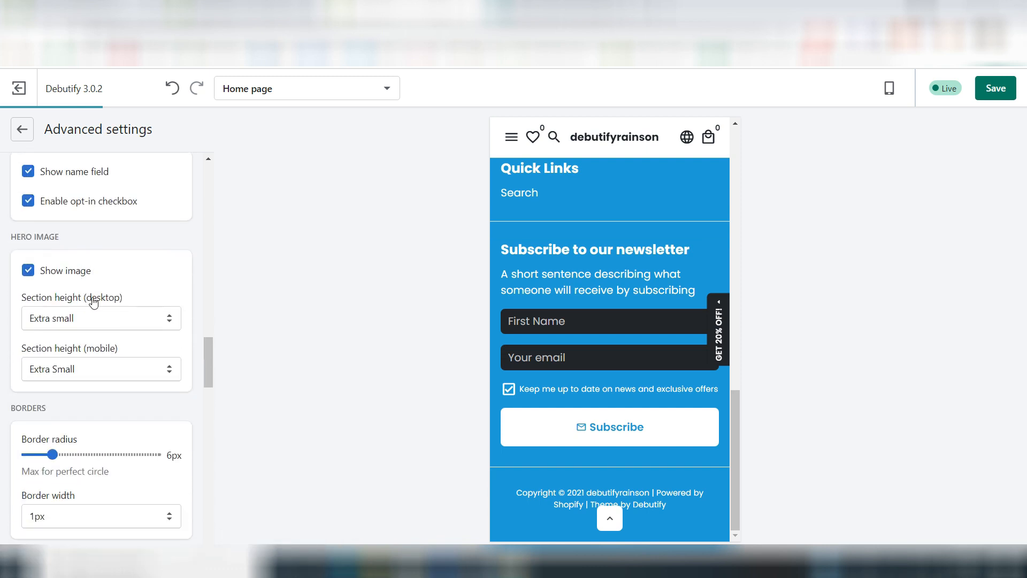
pyautogui.scroll(-4, 94, 301)
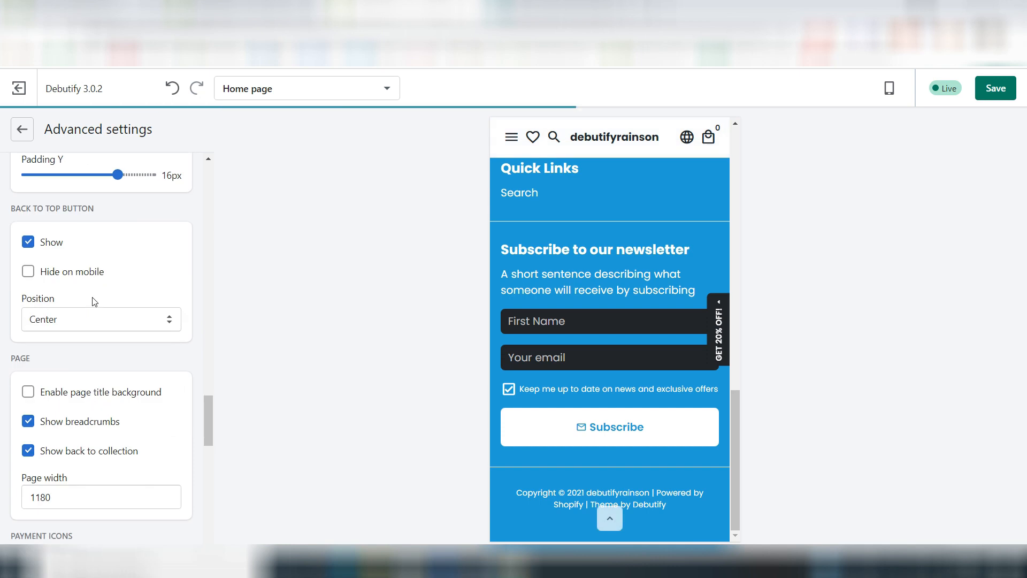
pyautogui.click(59, 321)
pyautogui.click(56, 349)
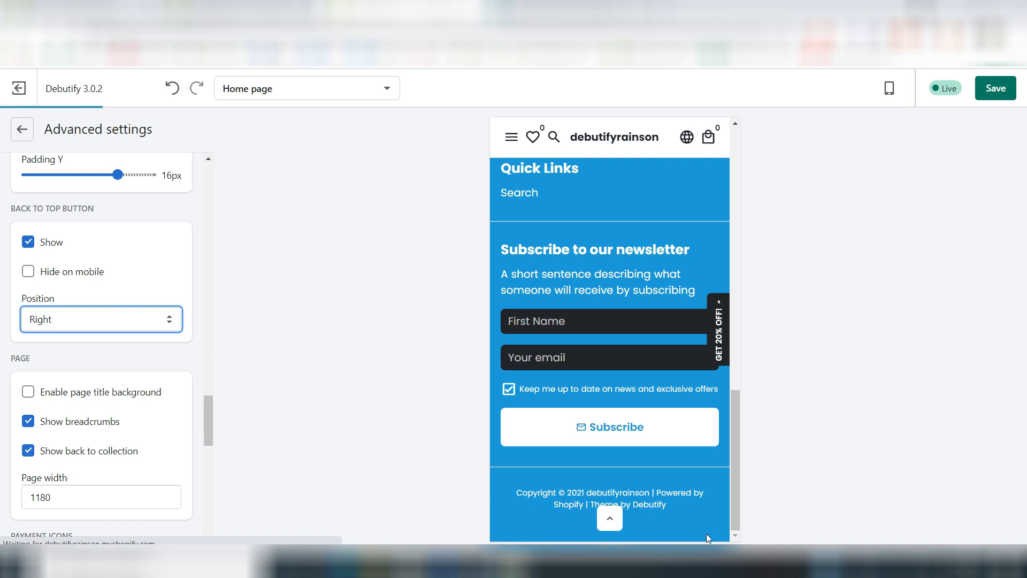
# Step: Look through the remaining advanced settings, from page and payment icons to the developer options, and leave them
pyautogui.scroll(-6, 154, 397)
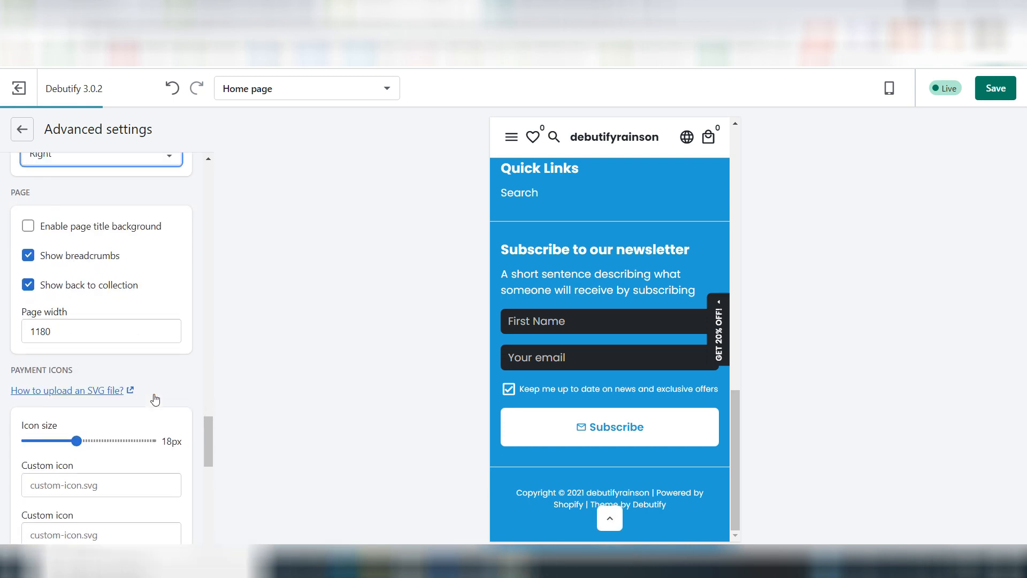
pyautogui.scroll(-6, 154, 397)
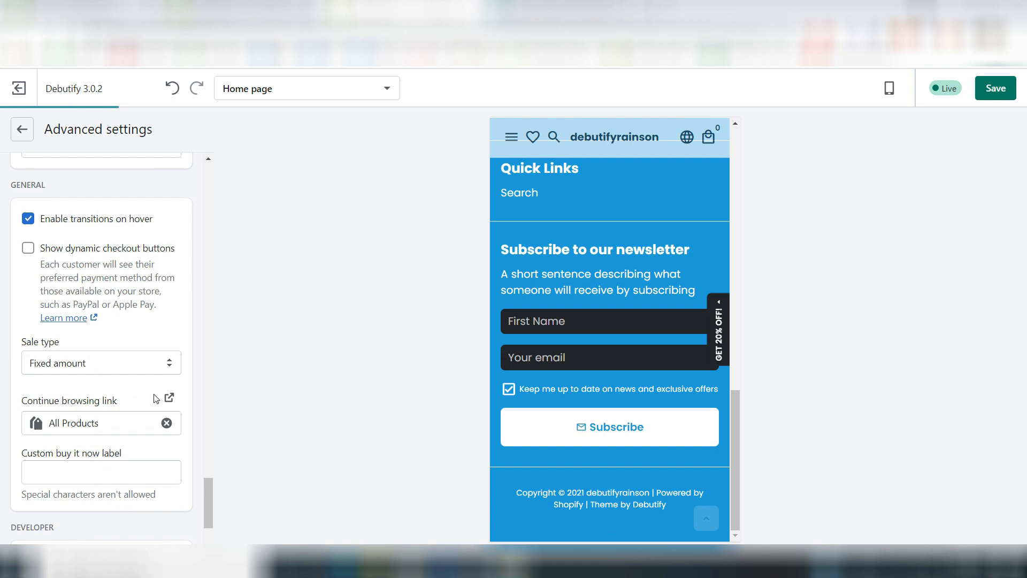
pyautogui.scroll(-2, 155, 398)
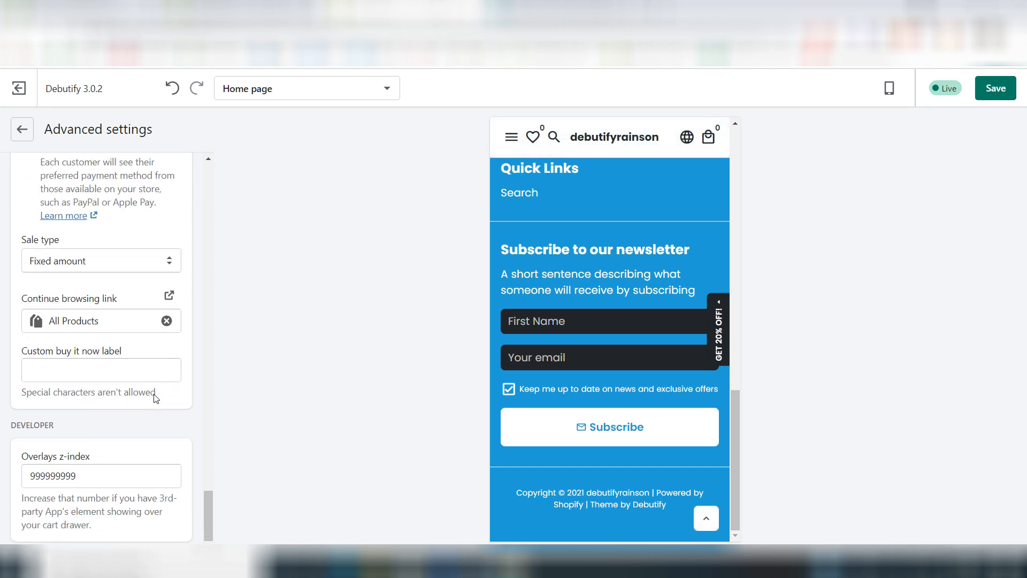
pyautogui.scroll(10, 155, 398)
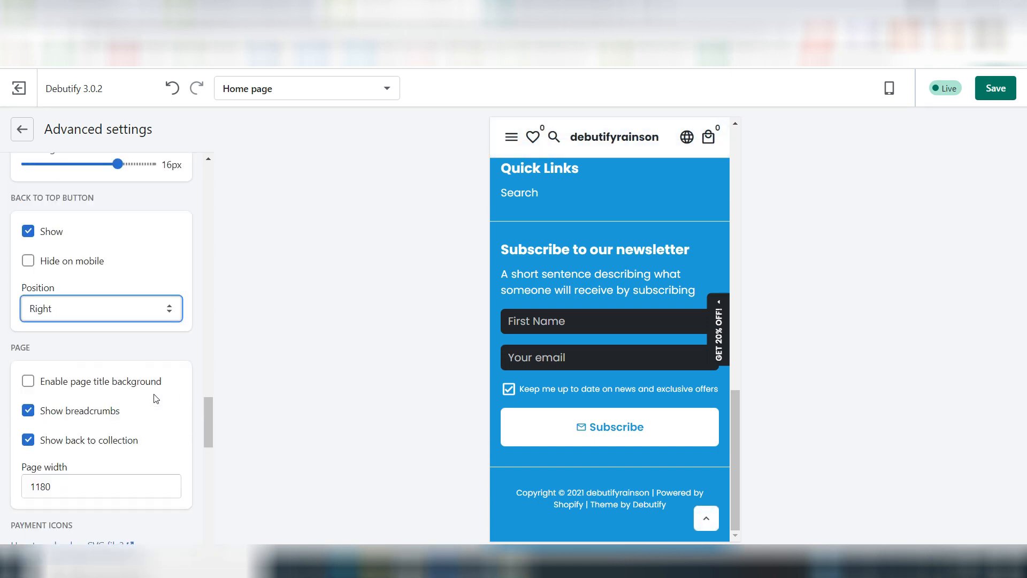
pyautogui.scroll(2, 155, 398)
pyautogui.click(21, 129)
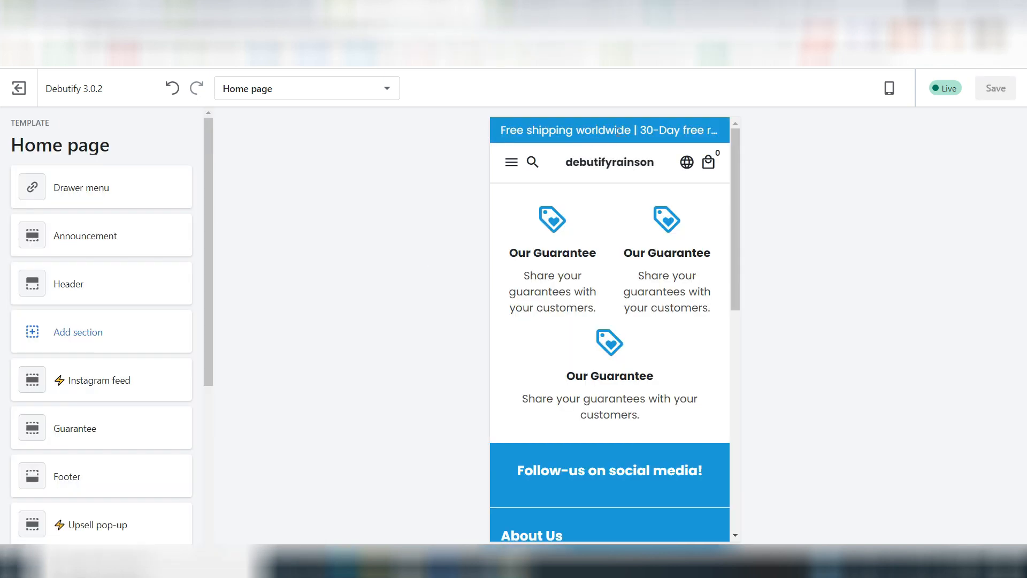
# Step: Replace the text of the announcement bar's message with "Any questions? We are here to help :D"
pyautogui.click(92, 237)
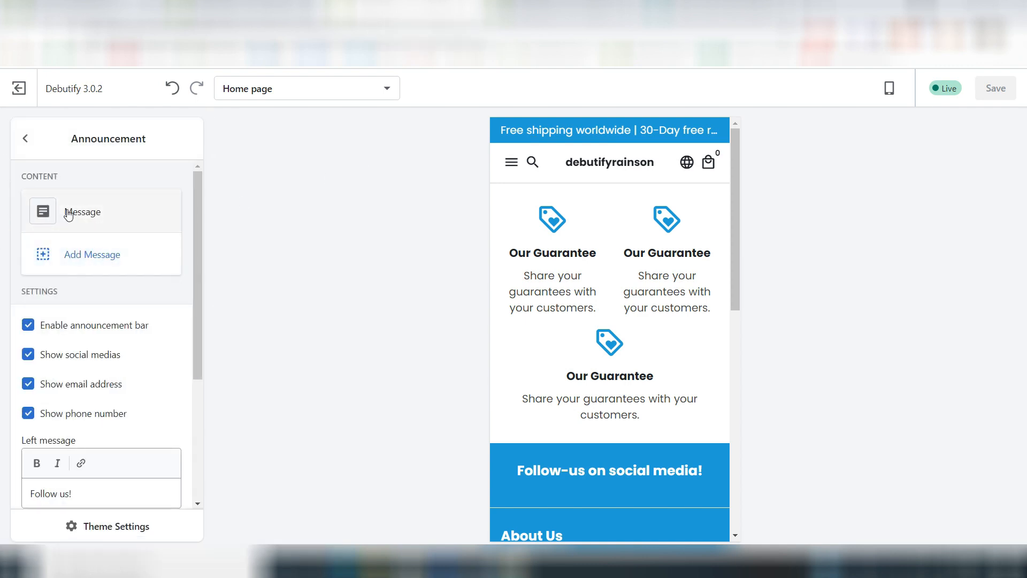
pyautogui.click(67, 213)
pyautogui.click(78, 260)
pyautogui.hotkey('ctrl', 'a')
pyautogui.write('Any questions? We are here to help :D')
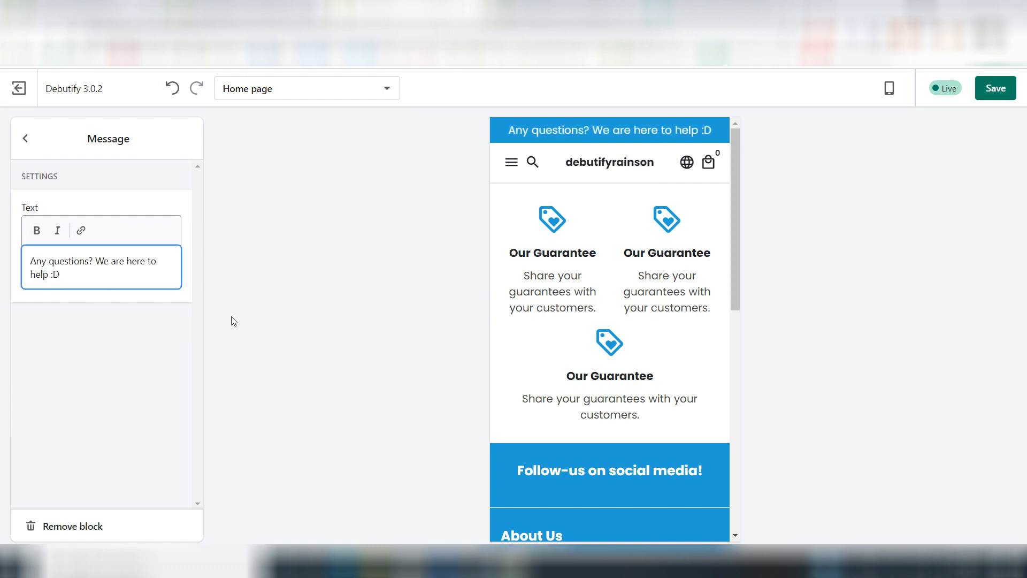
# Step: Leave the announcement message block and save the theme changes
pyautogui.click(25, 138)
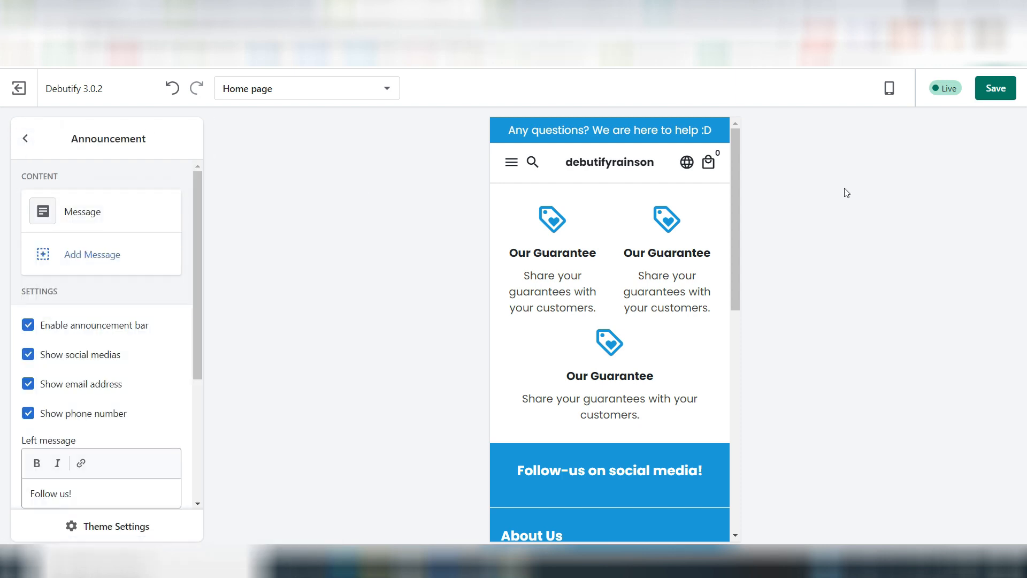
pyautogui.click(996, 88)
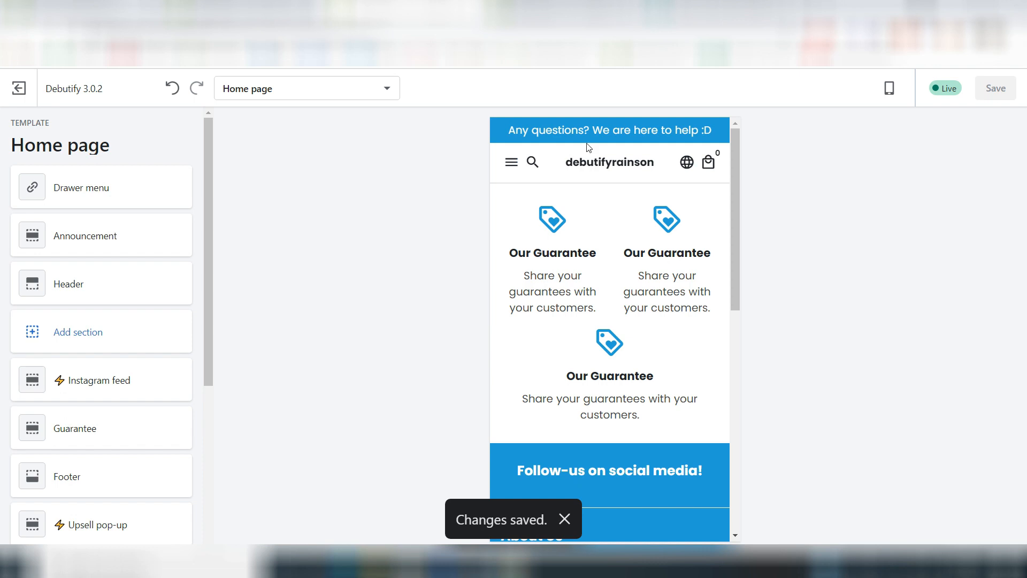
# Step: Add a Slideshow section to the home page
pyautogui.scroll(-4, 121, 230)
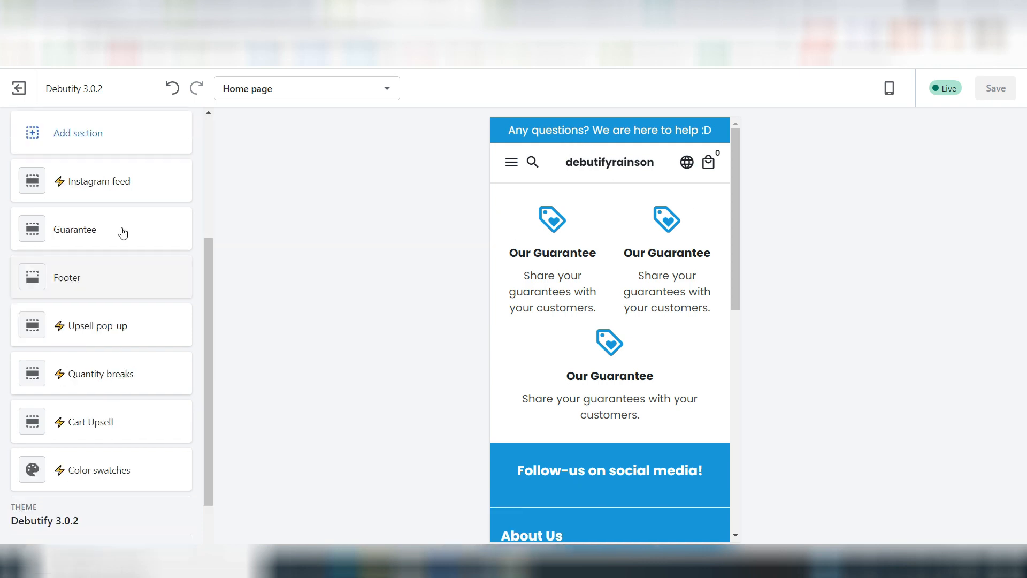
pyautogui.scroll(2, 121, 232)
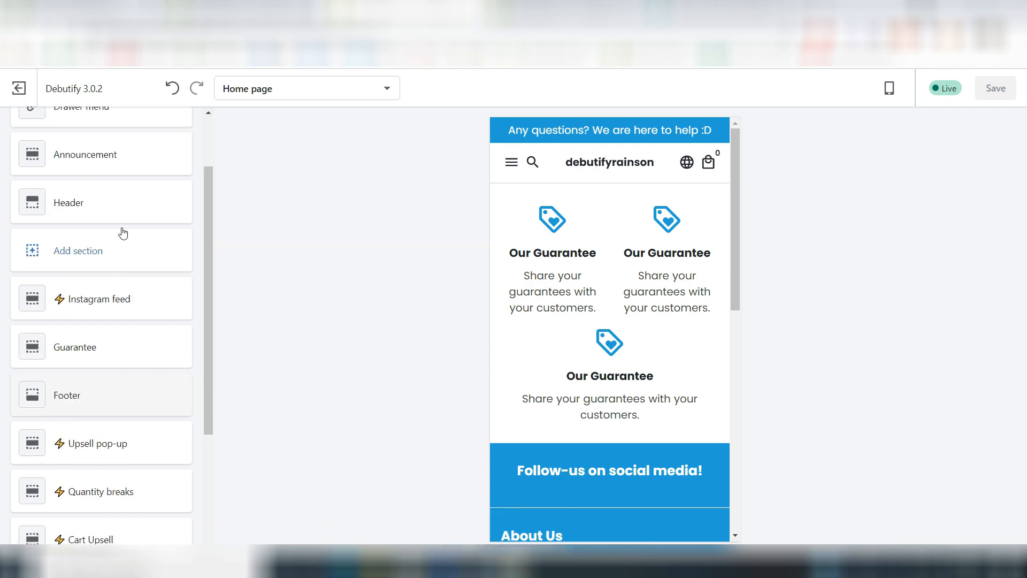
pyautogui.click(51, 250)
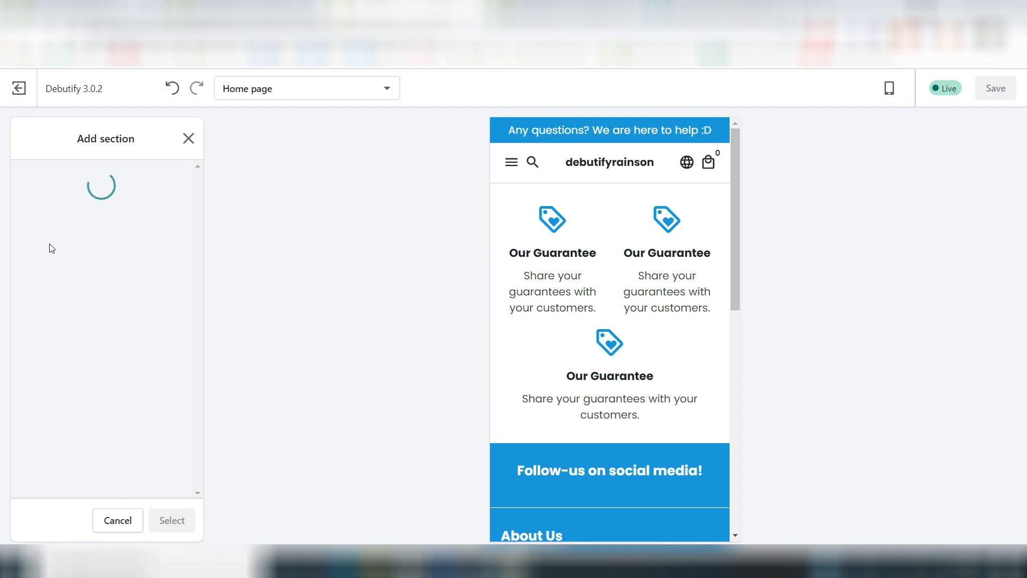
pyautogui.scroll(-4, 109, 336)
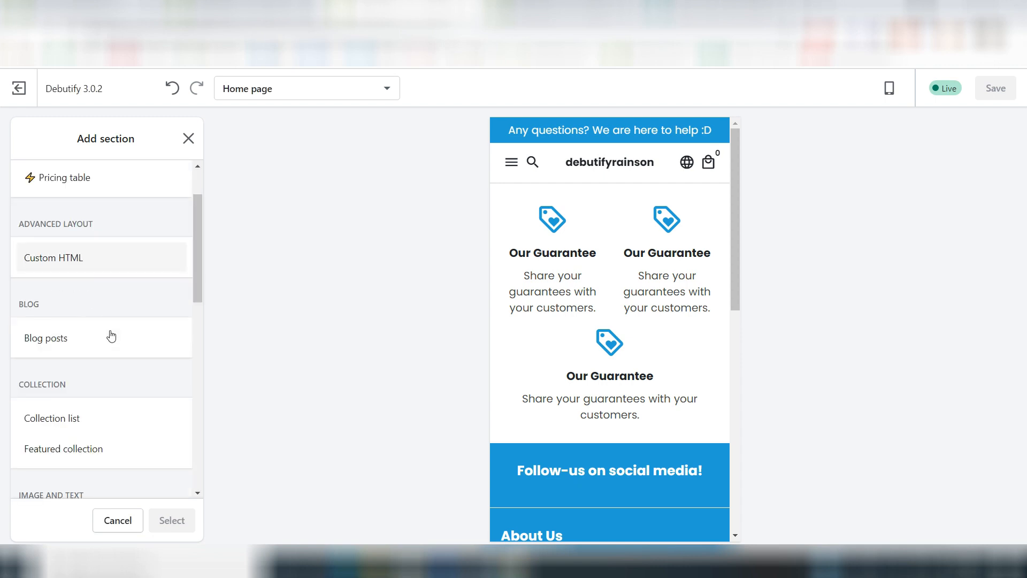
pyautogui.scroll(-3, 111, 335)
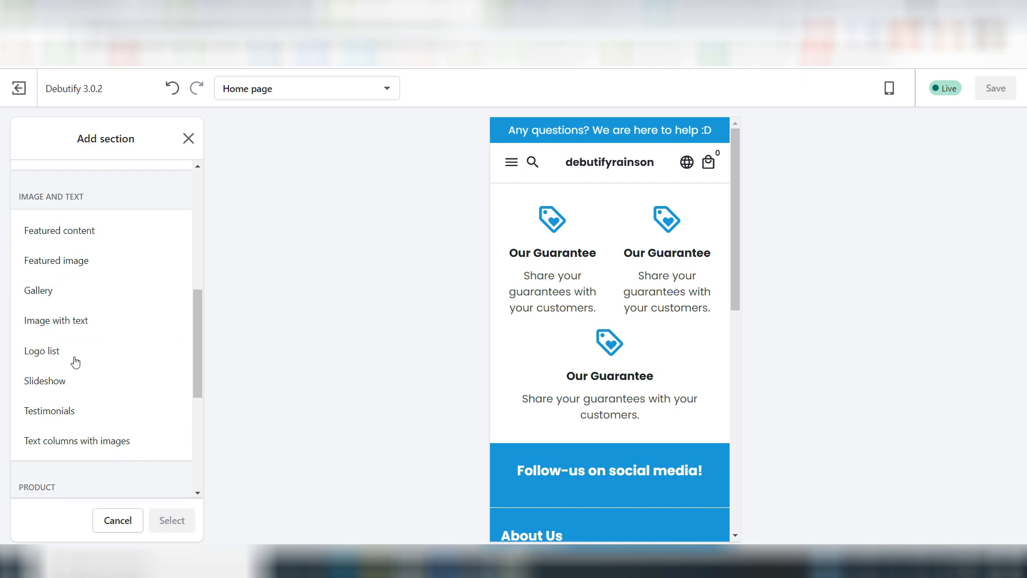
pyautogui.click(65, 380)
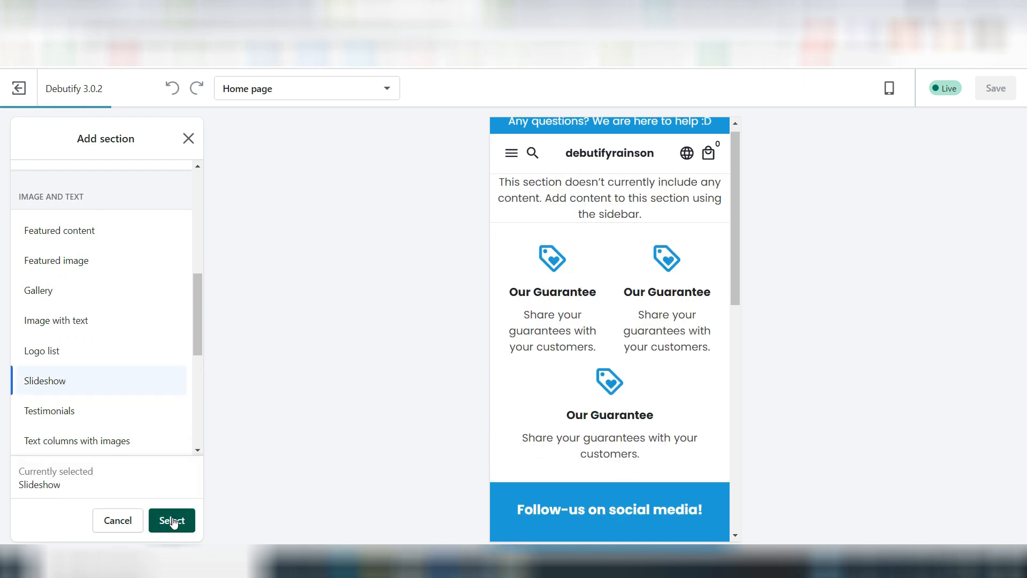
pyautogui.click(172, 520)
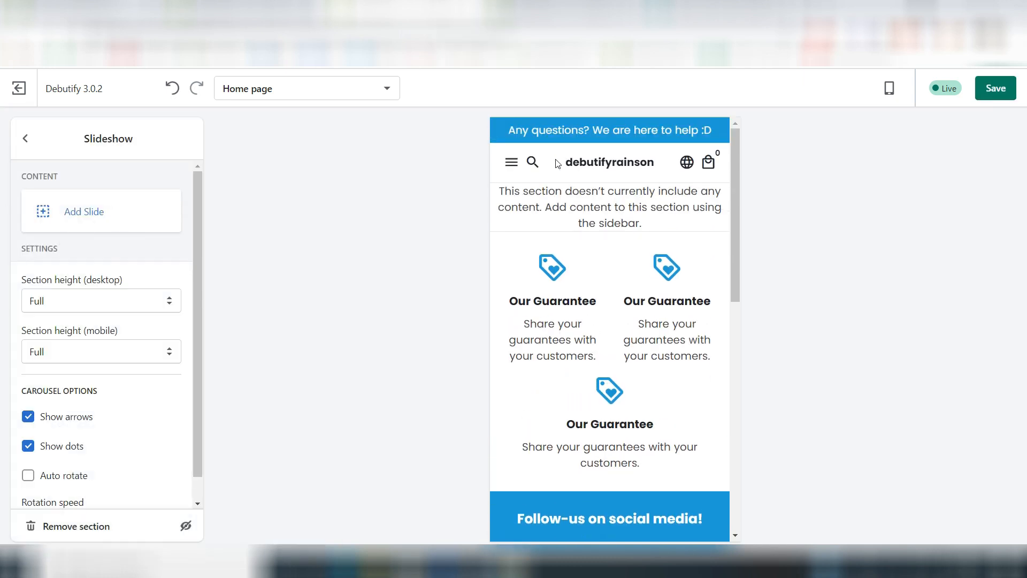
# Step: Add a slide to the slideshow and use the library photo of hands holding a gift box as its desktop background image
pyautogui.click(73, 215)
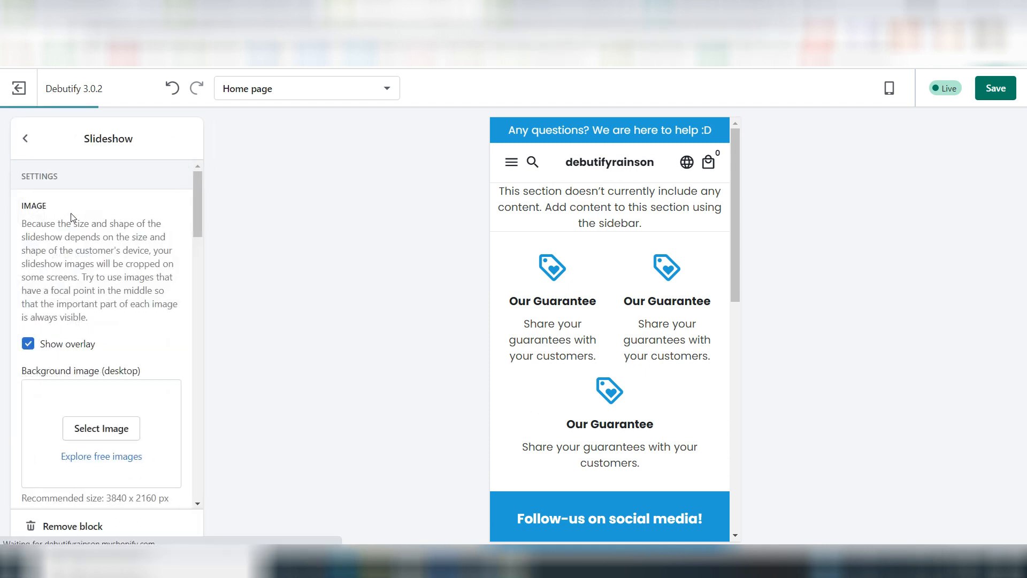
pyautogui.scroll(-3, 103, 385)
pyautogui.click(104, 282)
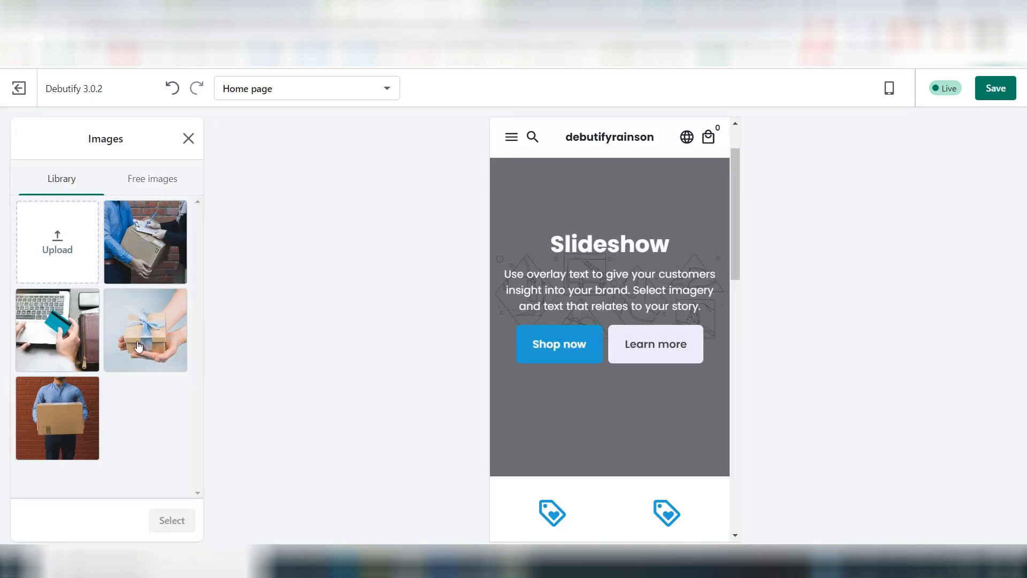
pyautogui.click(138, 346)
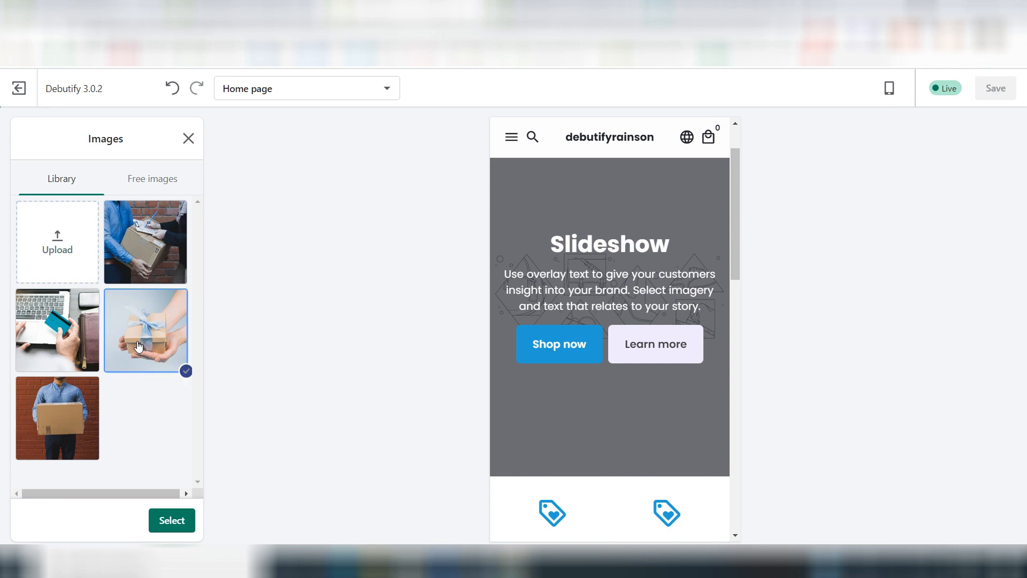
pyautogui.click(147, 182)
pyautogui.click(66, 214)
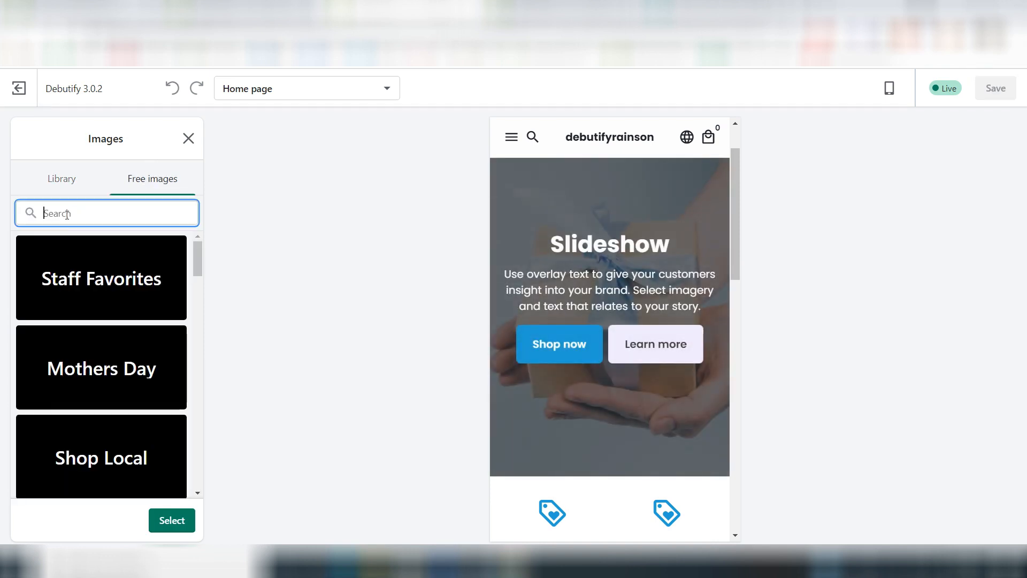
pyautogui.click(63, 185)
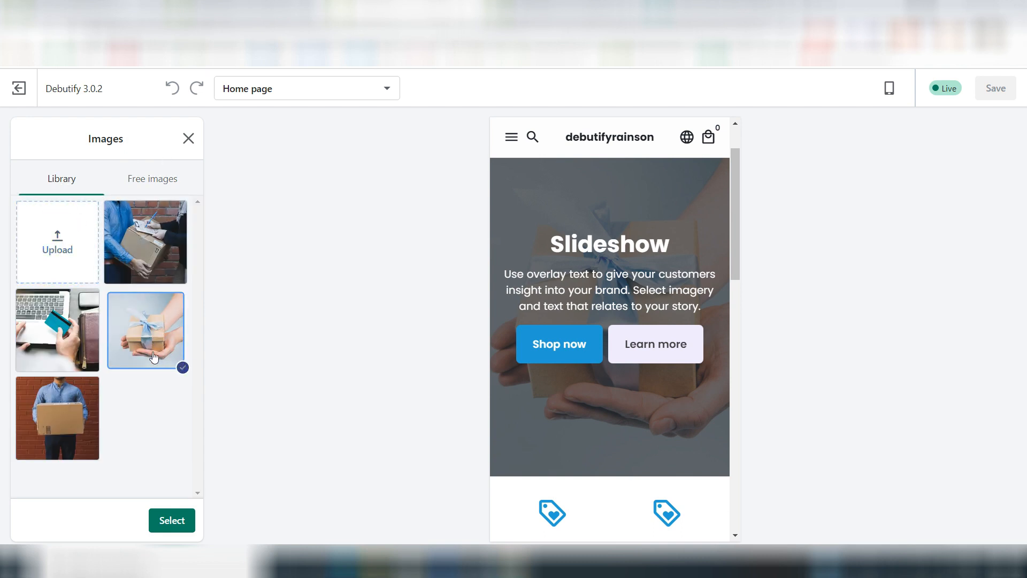
pyautogui.click(172, 519)
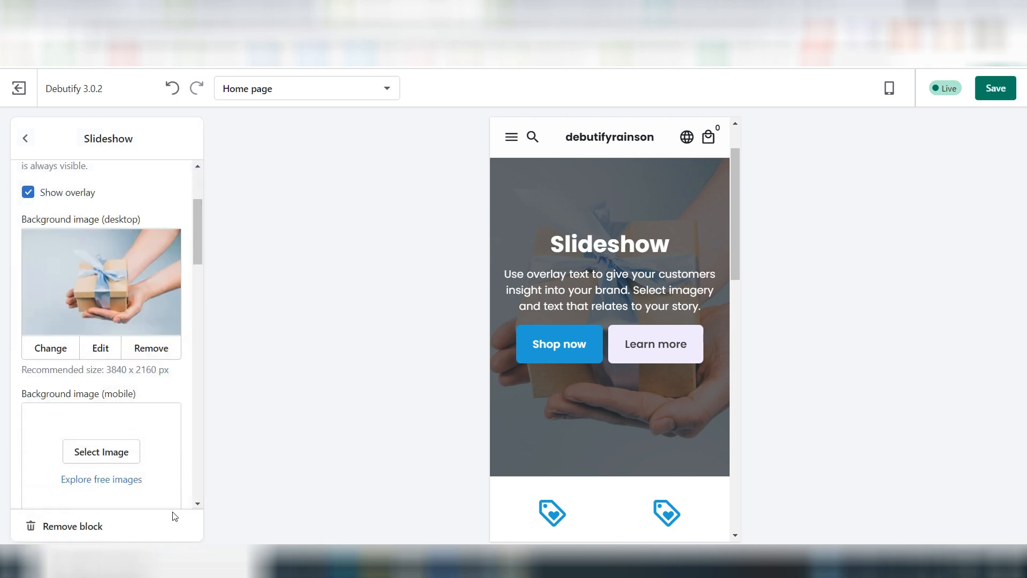
# Step: Try Middle right as the slide's image position for both desktop and mobile
pyautogui.scroll(-4, 101, 428)
pyautogui.click(79, 429)
pyautogui.click(79, 435)
pyautogui.scroll(-3, 79, 435)
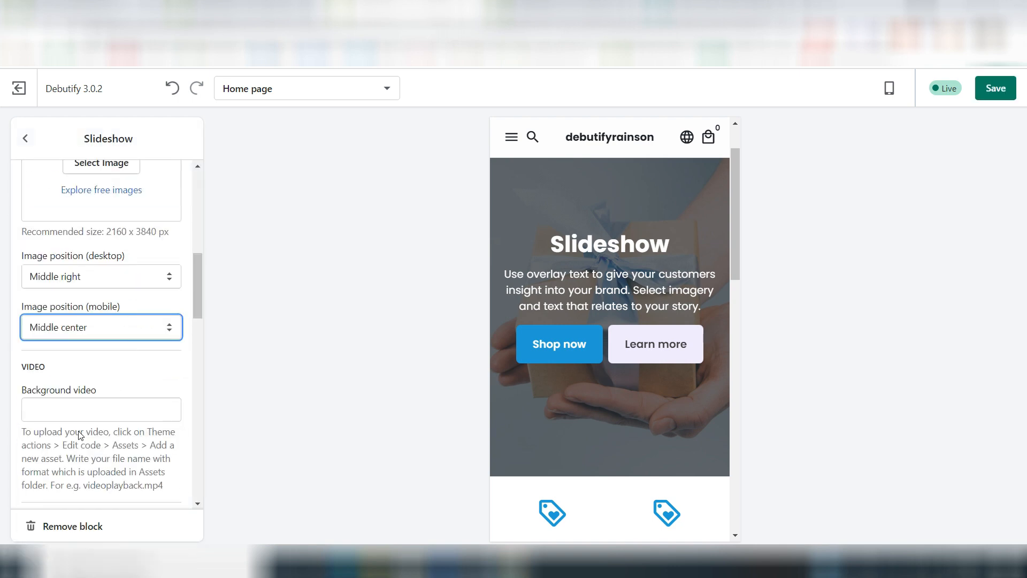
pyautogui.click(79, 246)
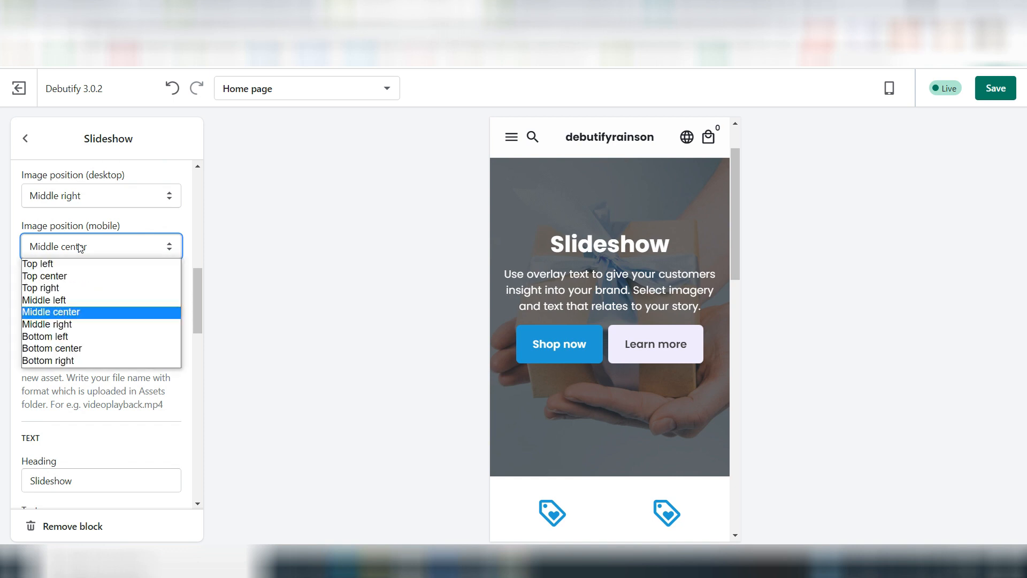
pyautogui.click(47, 325)
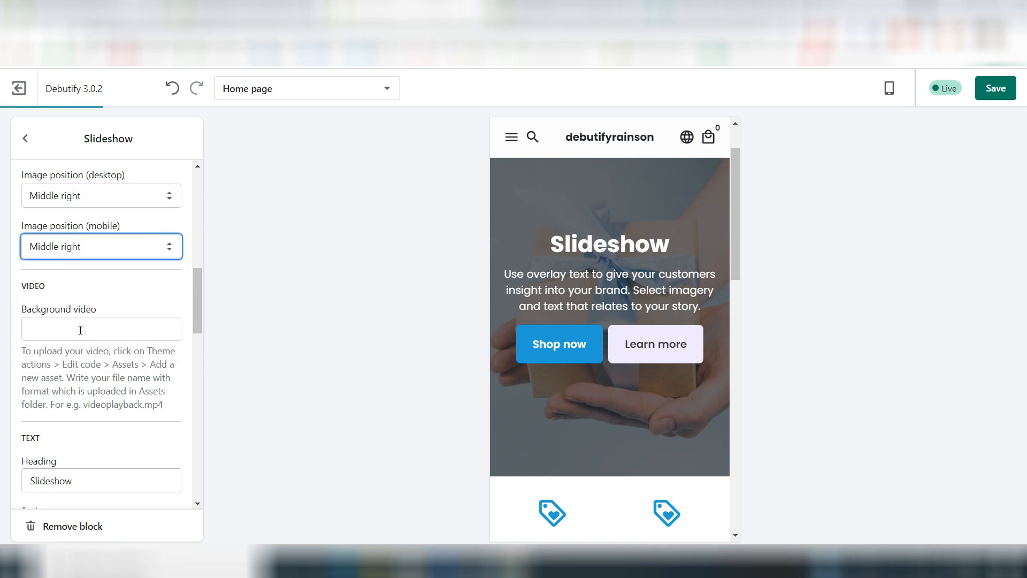
# Step: Set the slide's image position to Middle left for both mobile and desktop, and return to the slideshow section settings
pyautogui.click(84, 247)
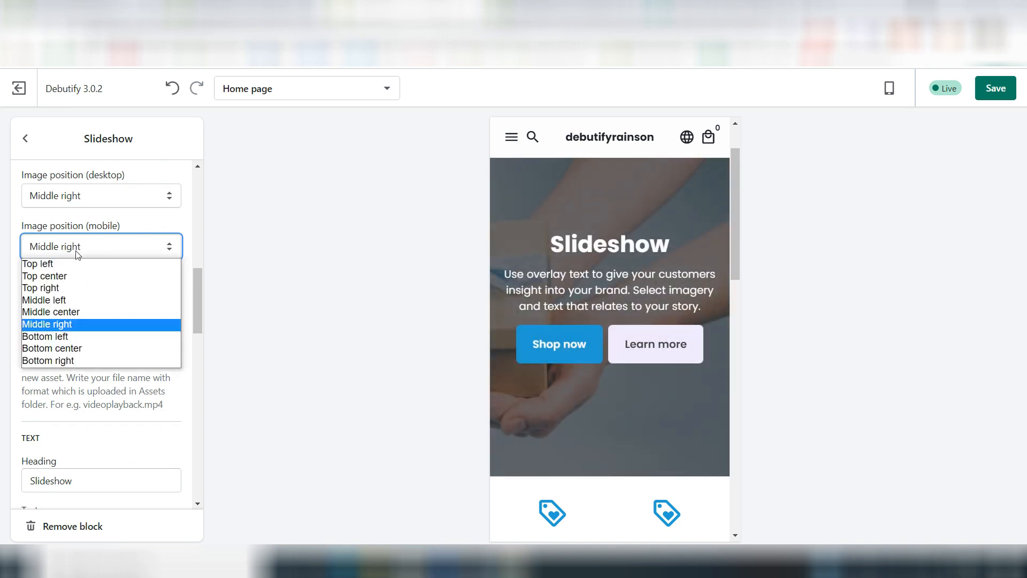
pyautogui.click(53, 301)
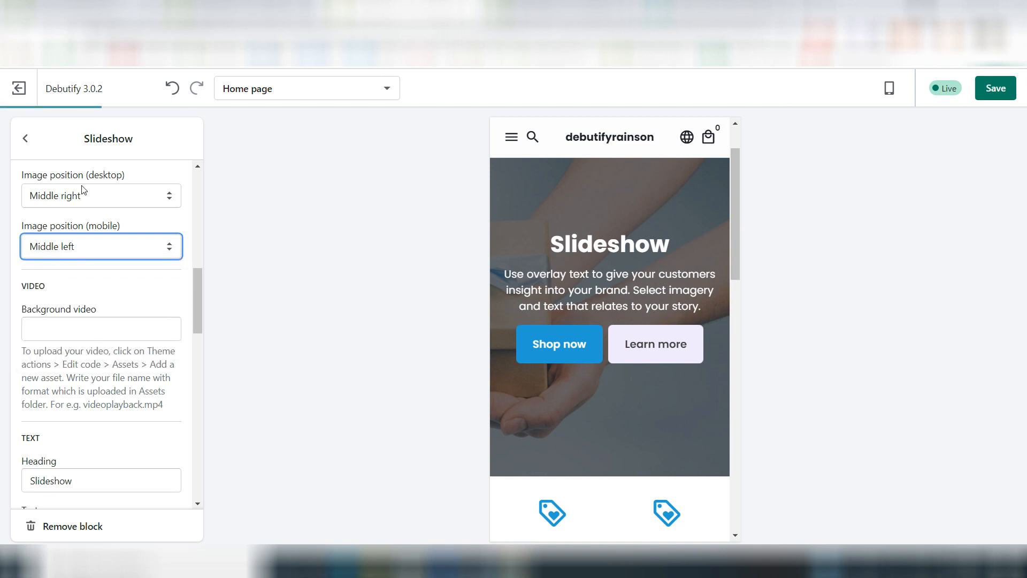
pyautogui.click(81, 196)
pyautogui.click(63, 249)
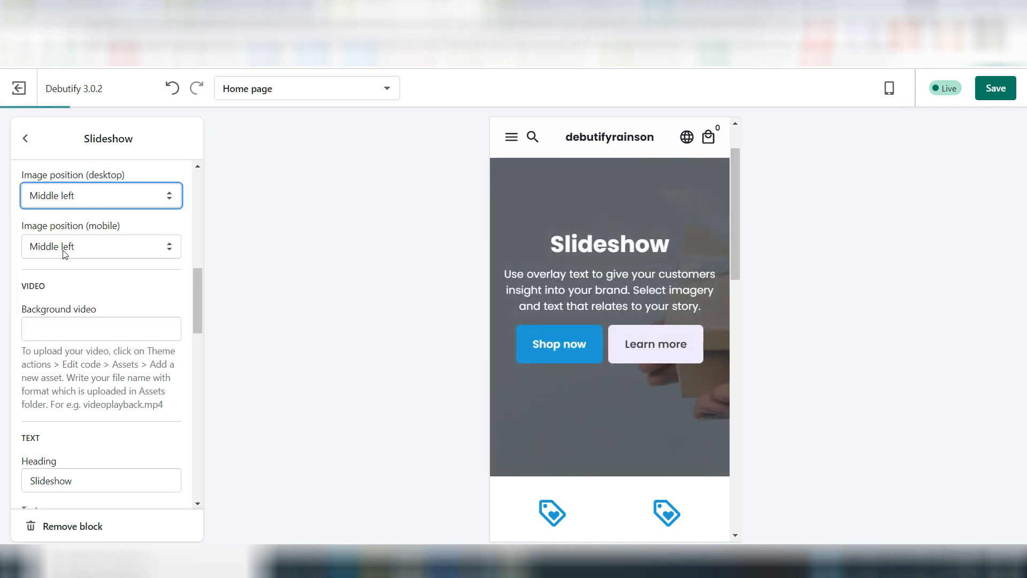
pyautogui.scroll(-6, 124, 245)
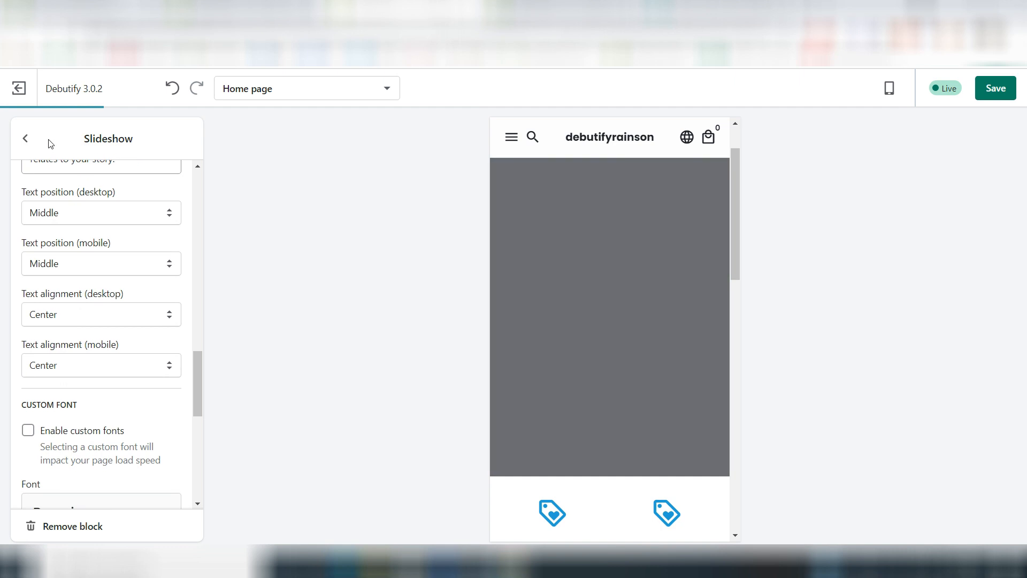
pyautogui.click(25, 138)
# Step: Set the slideshow's section height to Medium for both mobile and desktop
pyautogui.scroll(-1, 85, 267)
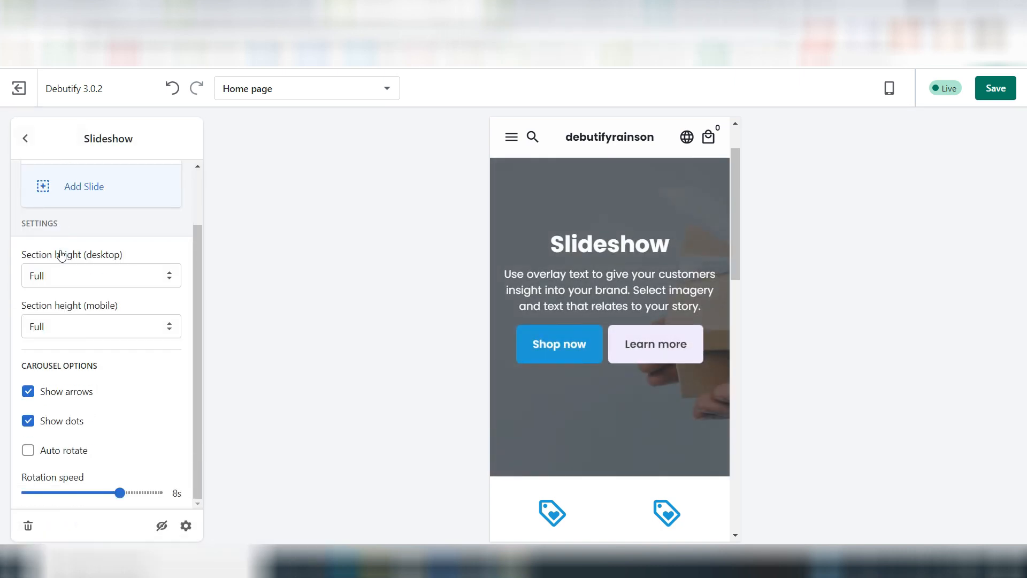
pyautogui.click(100, 327)
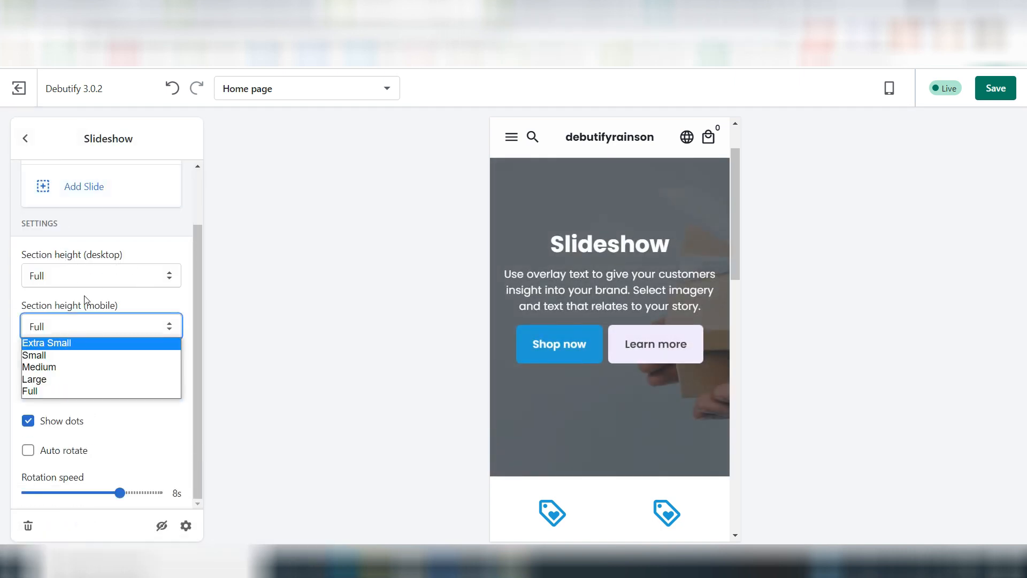
pyautogui.click(57, 370)
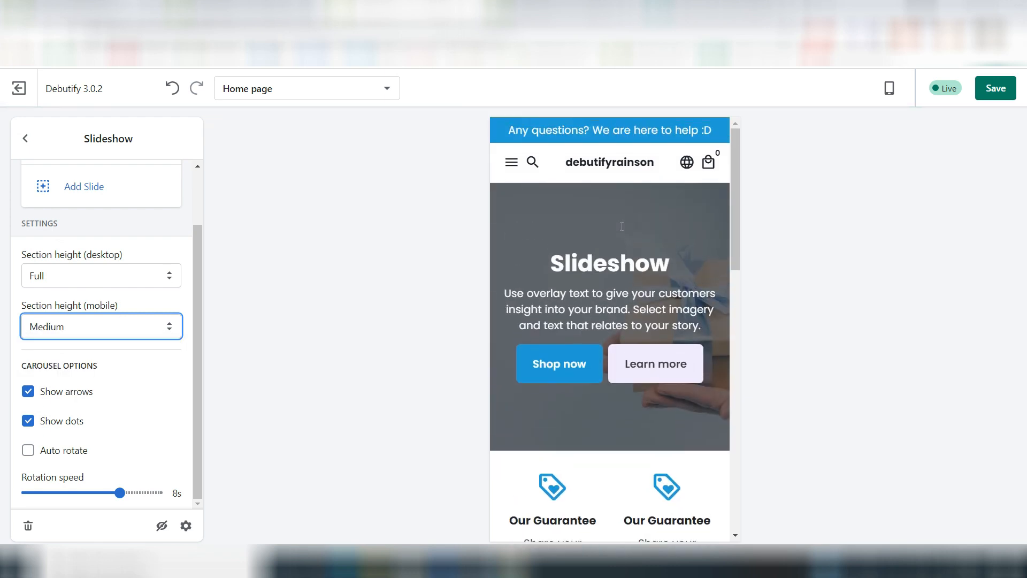
pyautogui.click(89, 277)
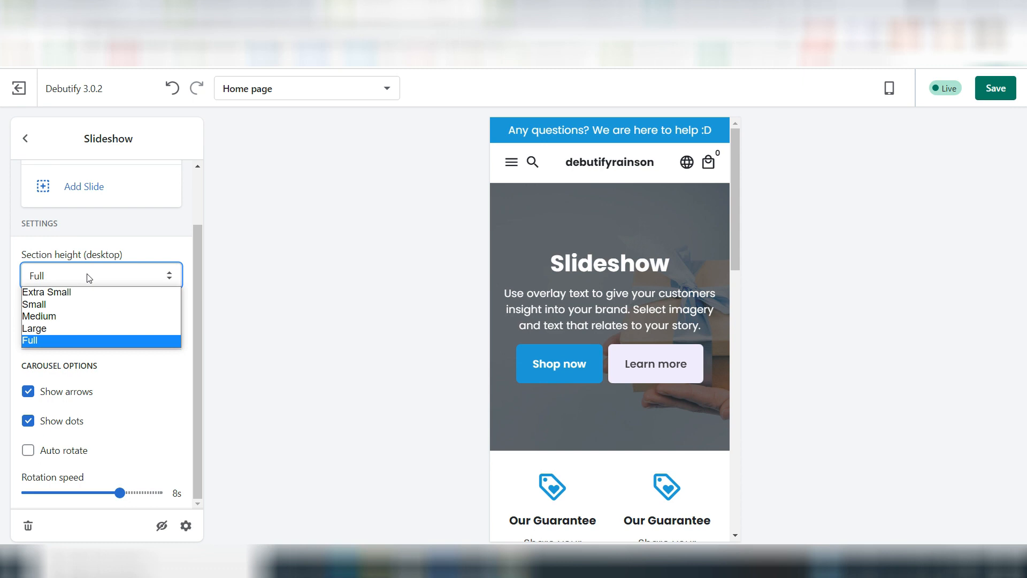
pyautogui.click(48, 316)
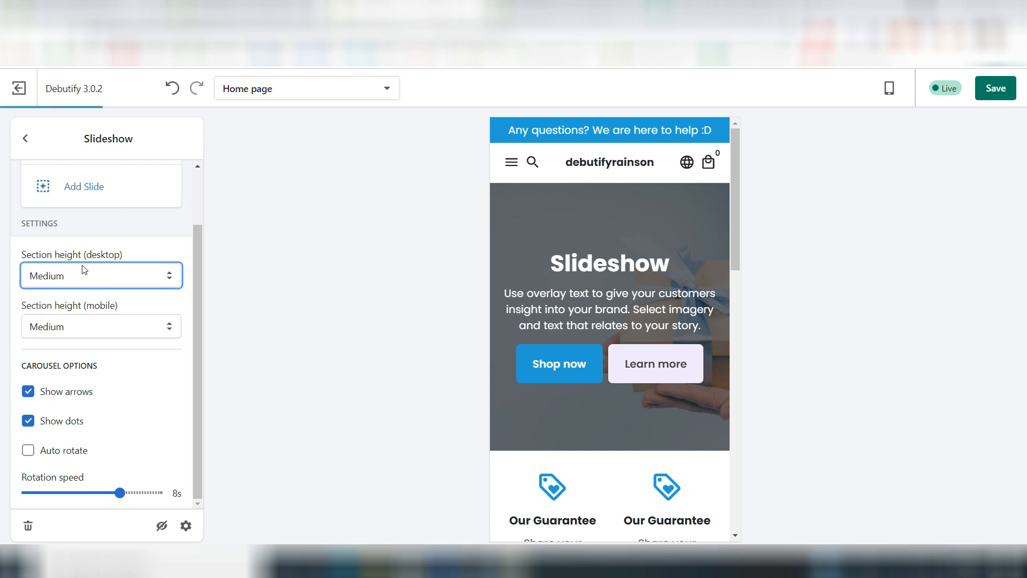
# Step: Replace the slide's heading with "Welcome to Shopname"
pyautogui.scroll(2, 118, 418)
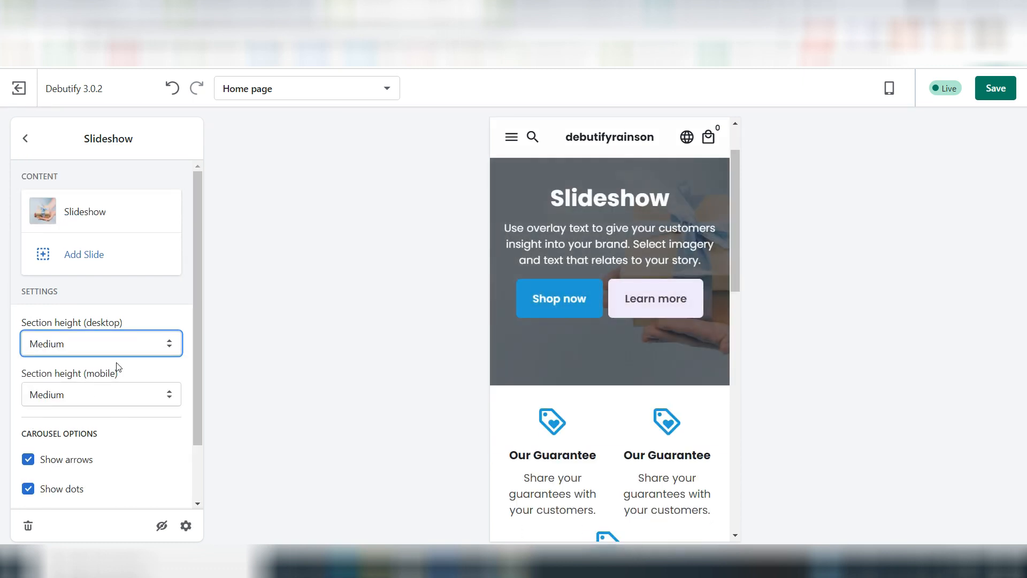
pyautogui.click(98, 232)
pyautogui.scroll(-10, 97, 232)
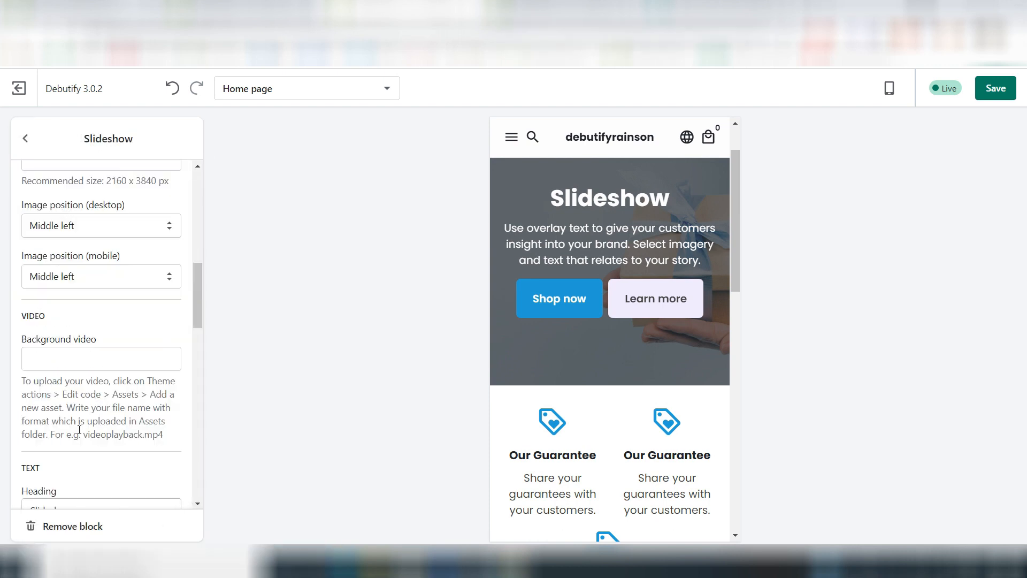
pyautogui.click(47, 315)
pyautogui.doubleClick(47, 315)
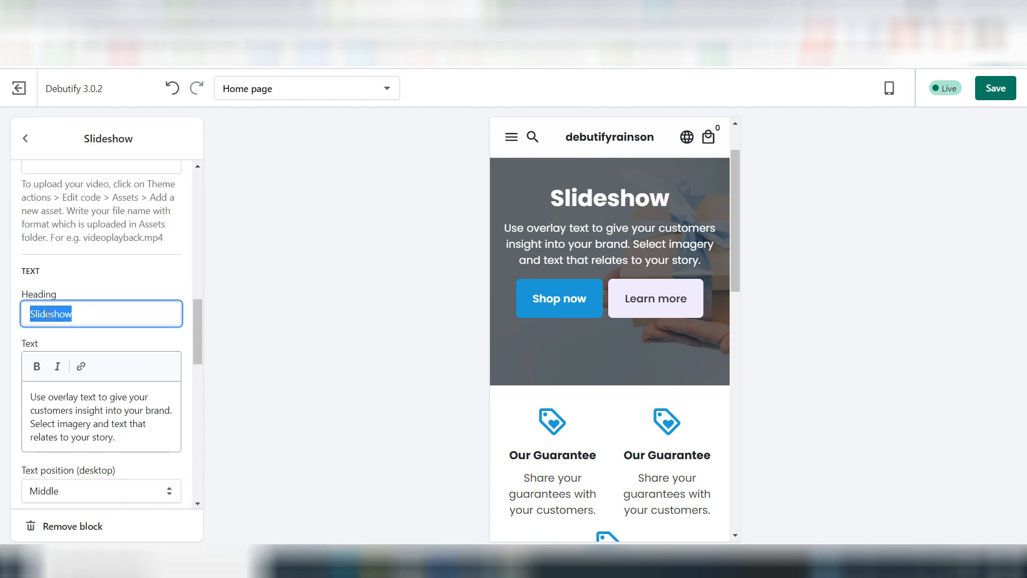
pyautogui.write('Welcome to Shopname')
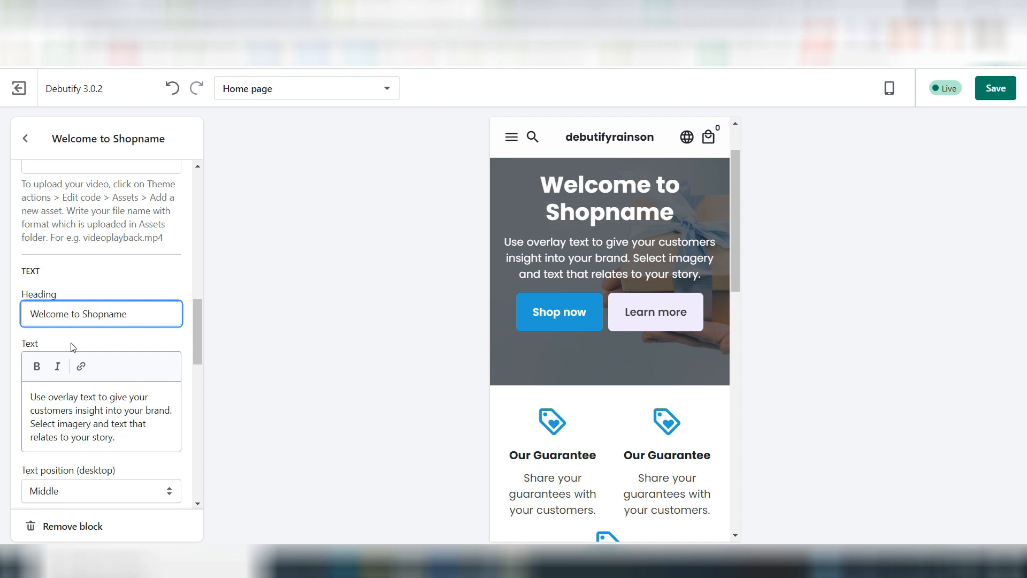
# Step: Replace the slide's overlay text with "Shop with confidence"
pyautogui.click(58, 397)
pyautogui.hotkey('ctrl', 'a')
pyautogui.write('Shop with confidence')
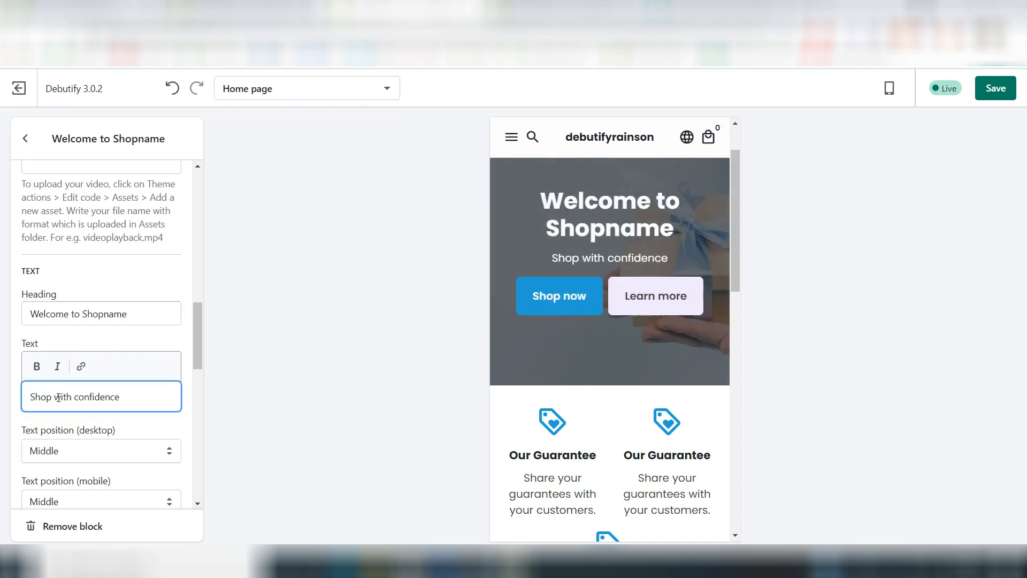
# Step: Set the slide's text position to Bottom for both desktop and mobile
pyautogui.click(118, 453)
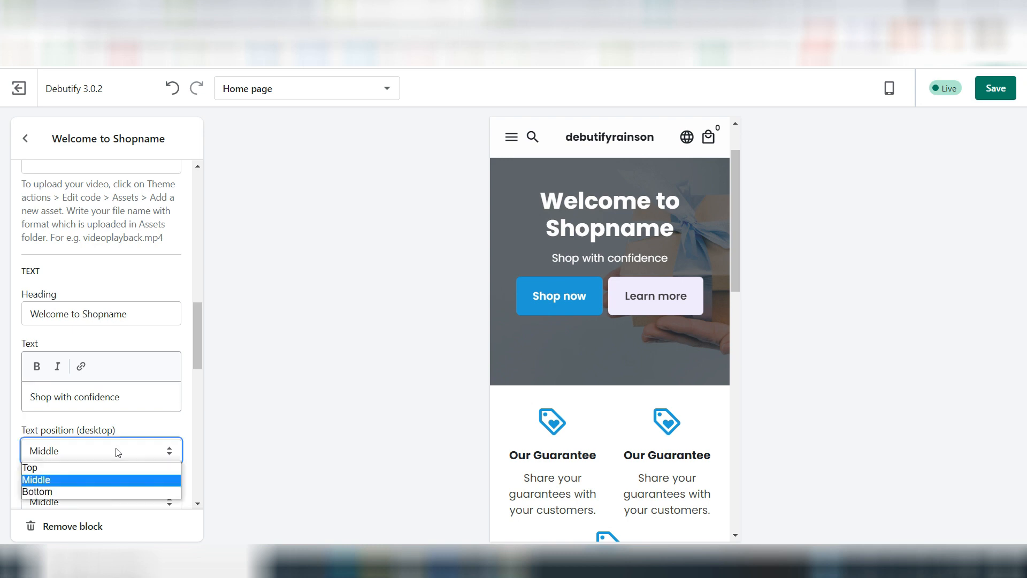
pyautogui.click(42, 493)
pyautogui.scroll(-3, 114, 430)
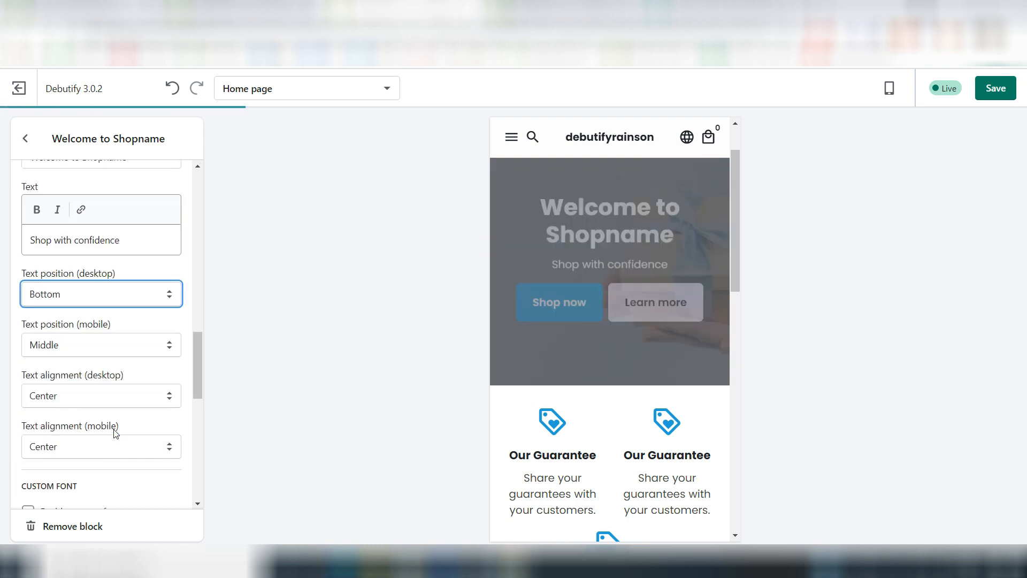
pyautogui.click(105, 348)
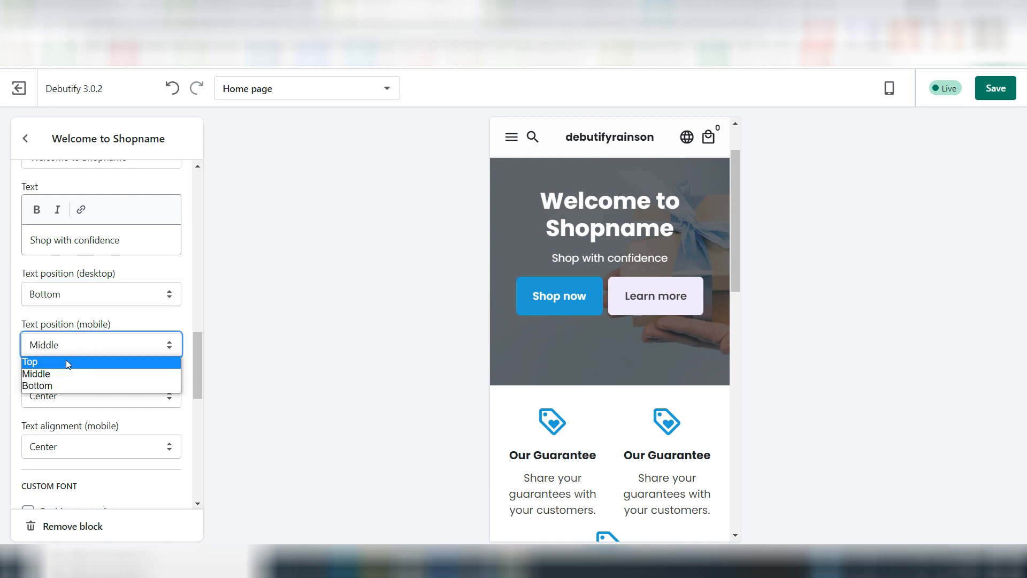
pyautogui.click(56, 385)
# Step: Set the slide's mobile text alignment to Left, keeping the desktop alignment at Center
pyautogui.click(127, 399)
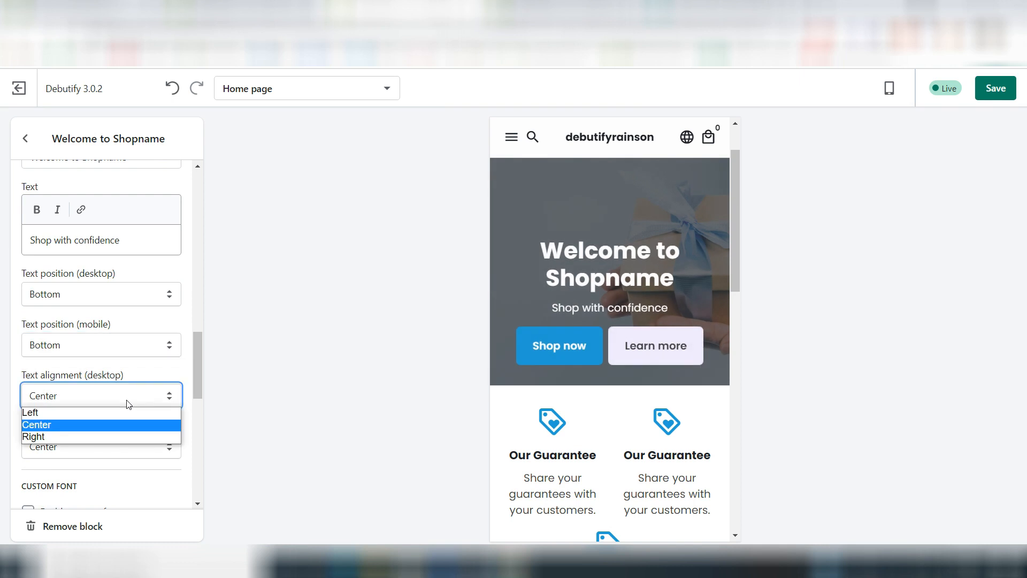
pyautogui.click(110, 449)
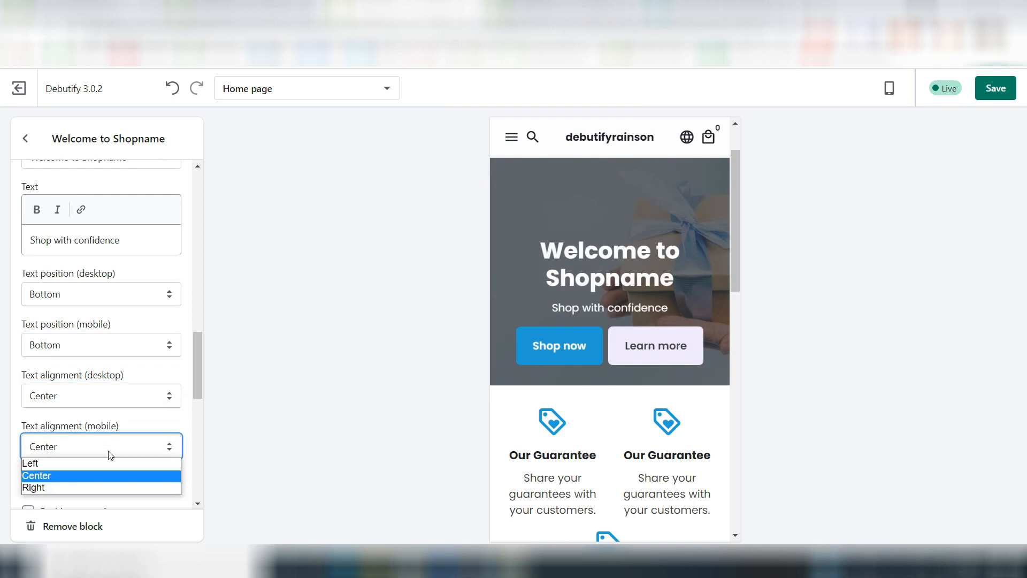
pyautogui.click(72, 465)
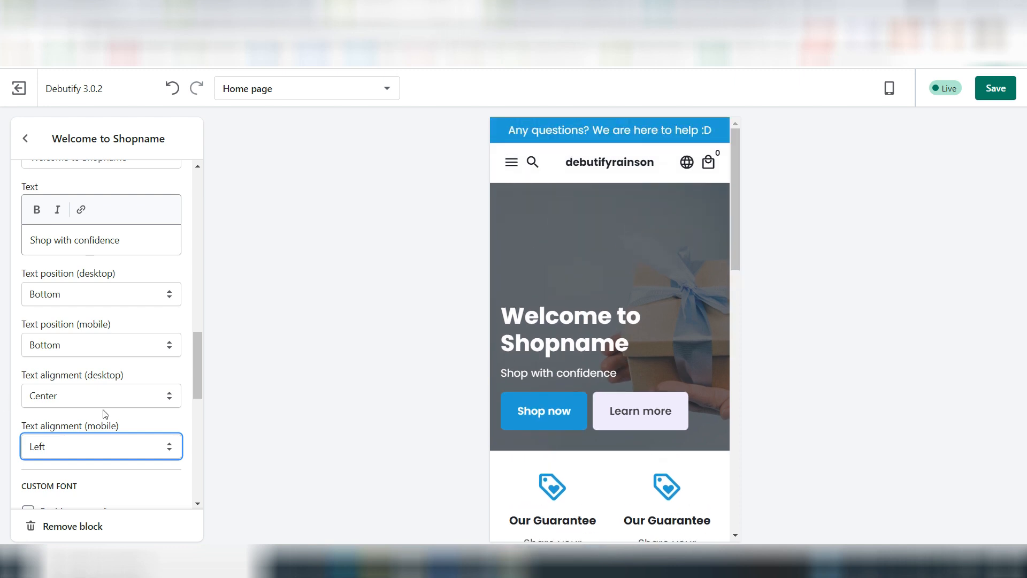
# Step: Change the label of the slide's second button to "About Us"
pyautogui.scroll(-4, 106, 414)
pyautogui.scroll(-5, 91, 381)
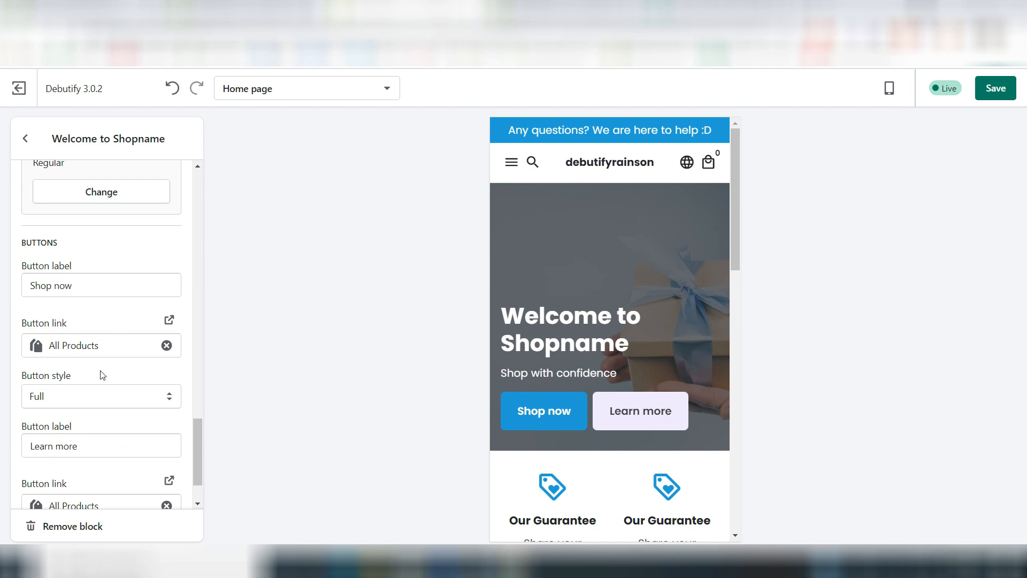
pyautogui.scroll(-1, 103, 375)
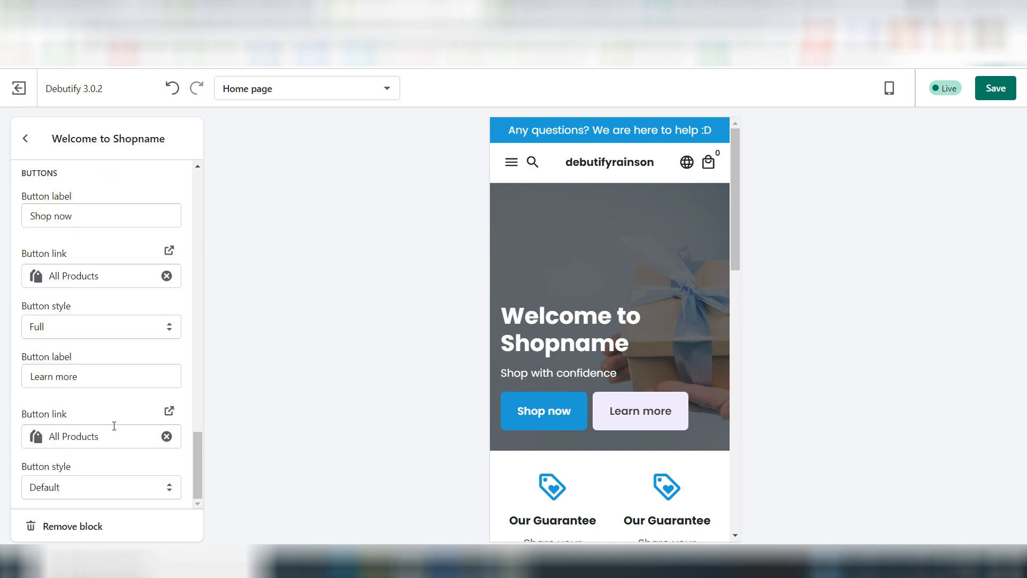
pyautogui.click(96, 374)
pyautogui.tripleClick(96, 373)
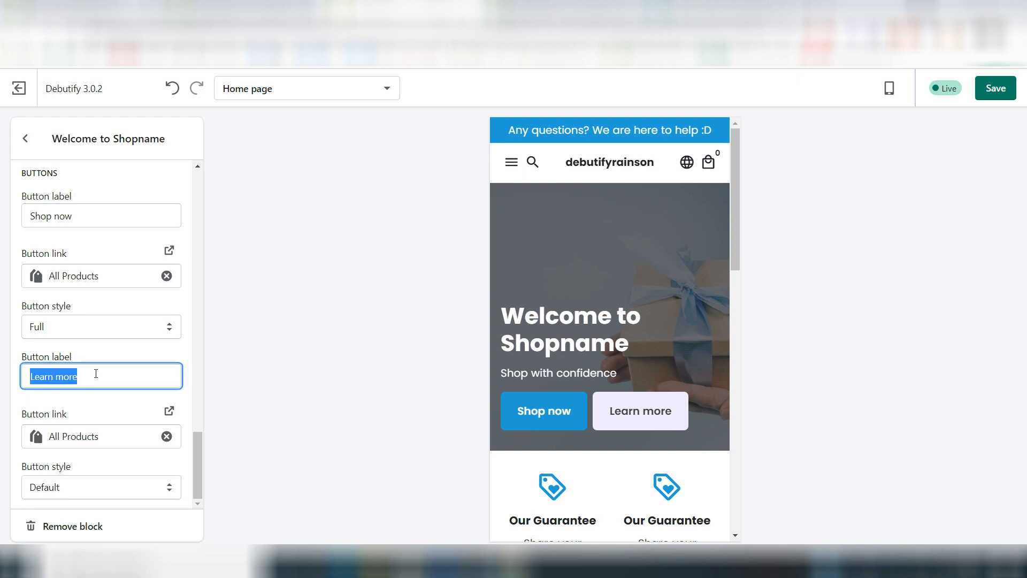
pyautogui.write('About Us')
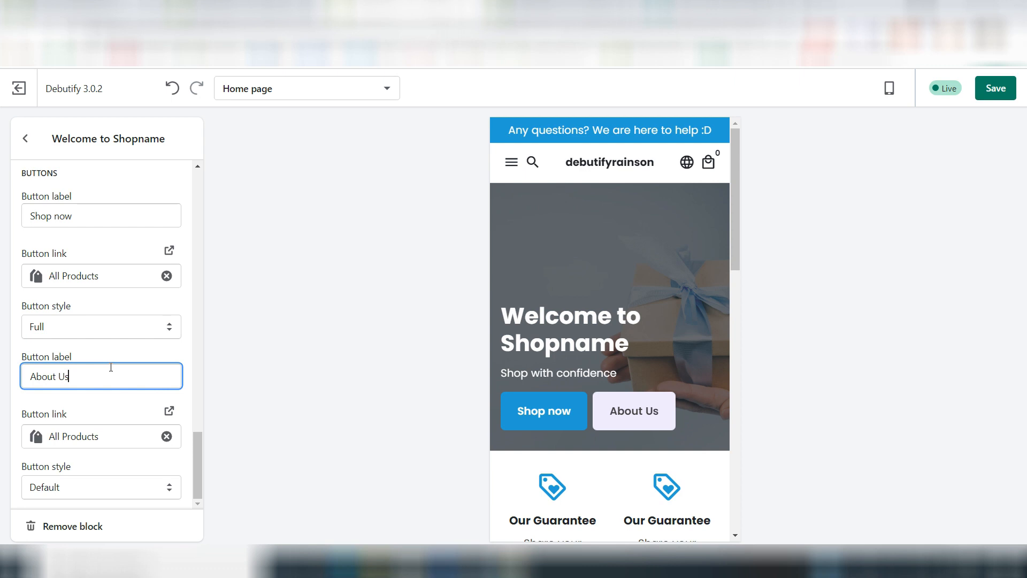
pyautogui.click(118, 353)
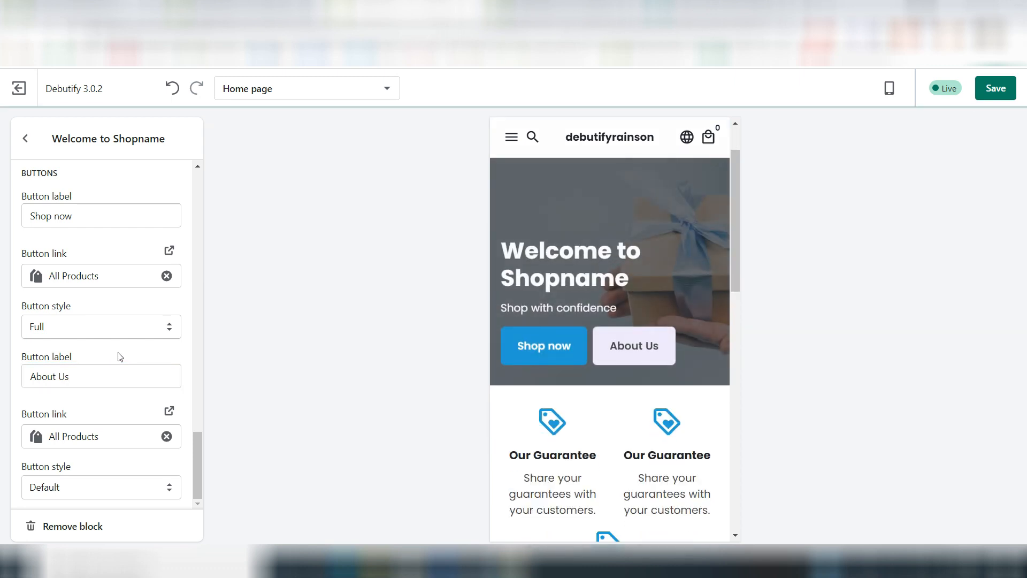
# Step: Remove the All Products link from the About Us button, check Pages for a replacement link, and return to the home page section list
pyautogui.click(168, 439)
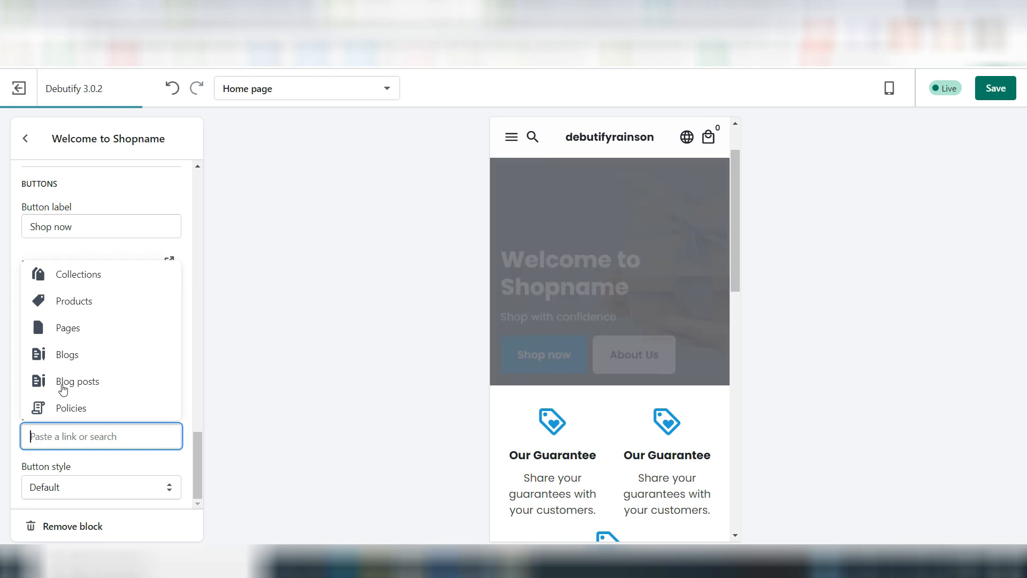
pyautogui.click(65, 329)
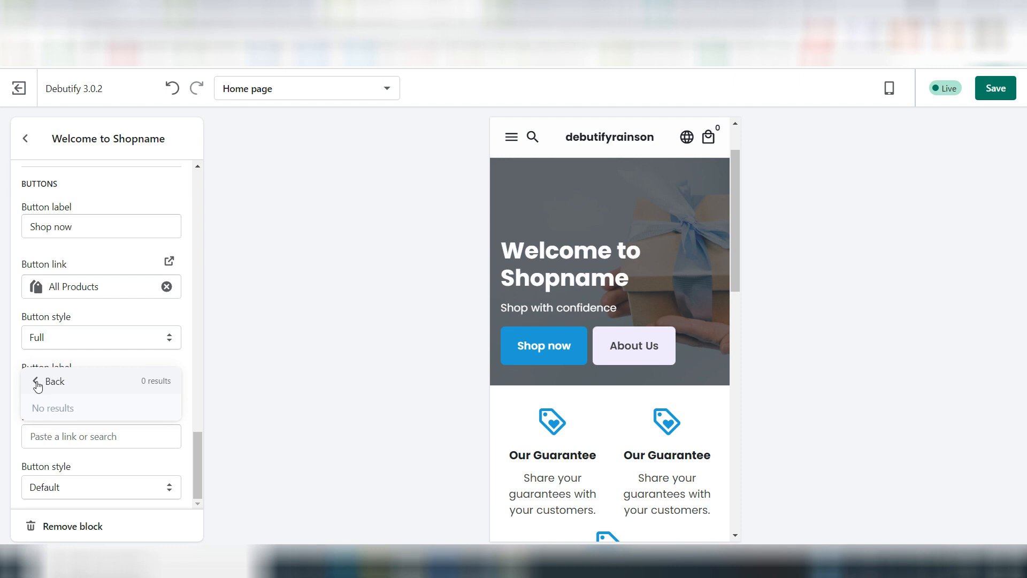
pyautogui.click(313, 283)
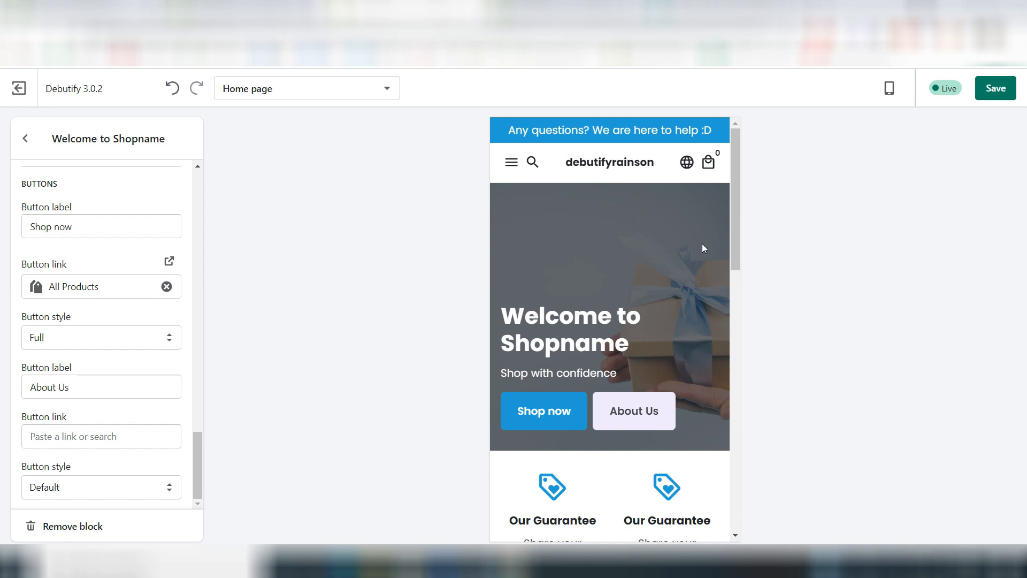
pyautogui.scroll(-4, 582, 369)
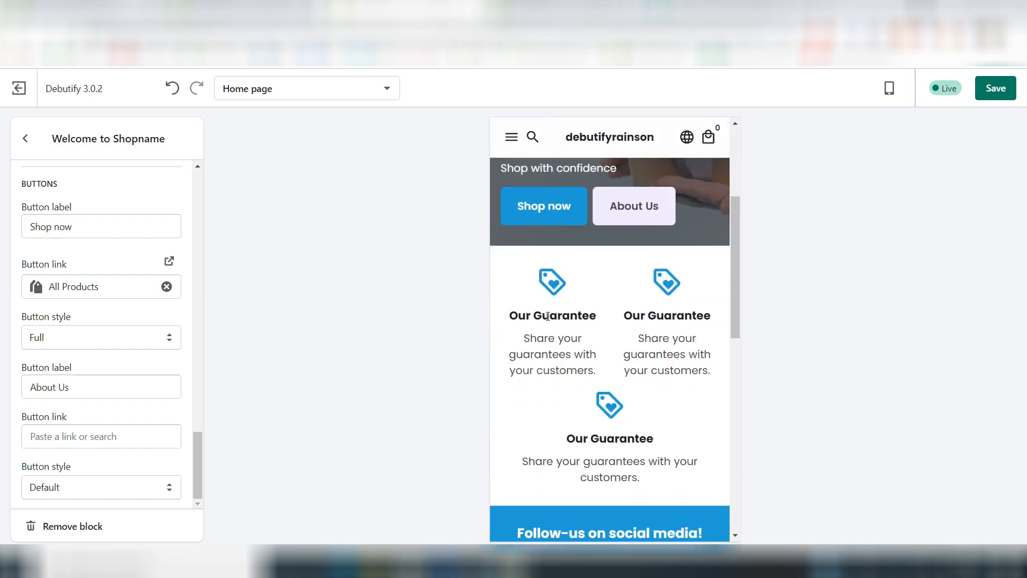
pyautogui.click(24, 139)
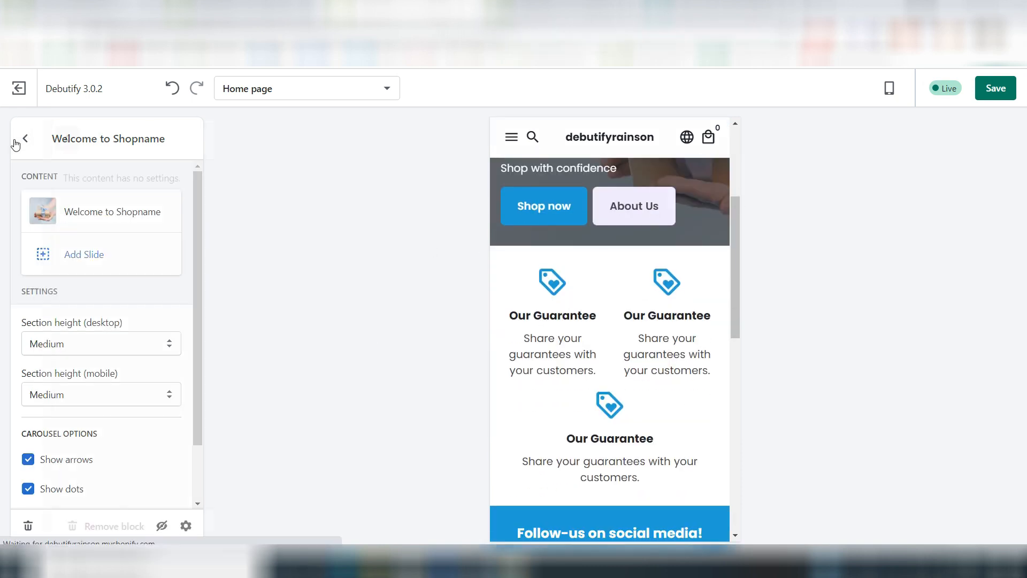
pyautogui.click(25, 139)
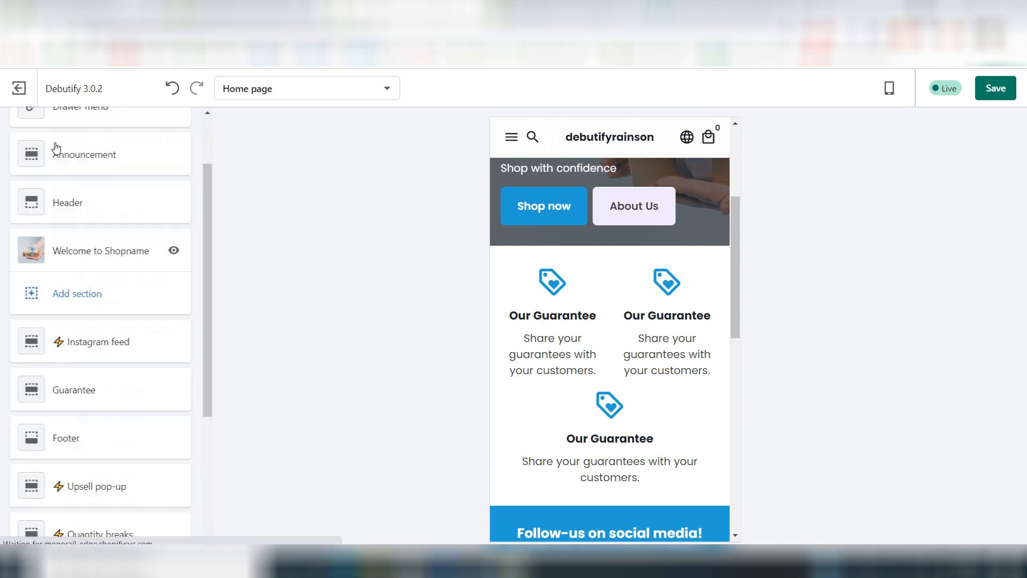
# Step: Add a Featured product section to the home page
pyautogui.scroll(-2, 117, 356)
pyautogui.scroll(1, 59, 270)
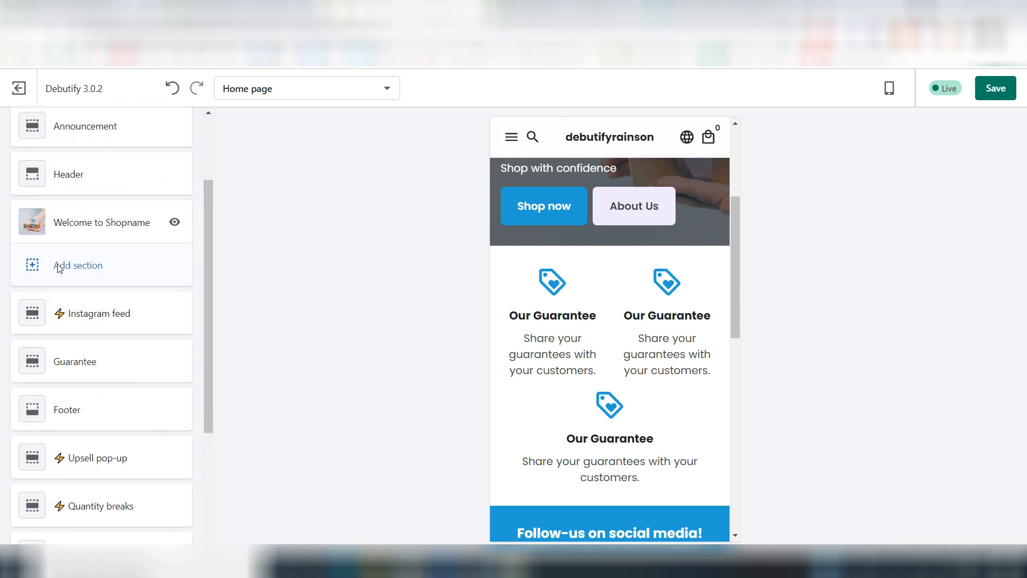
pyautogui.click(60, 267)
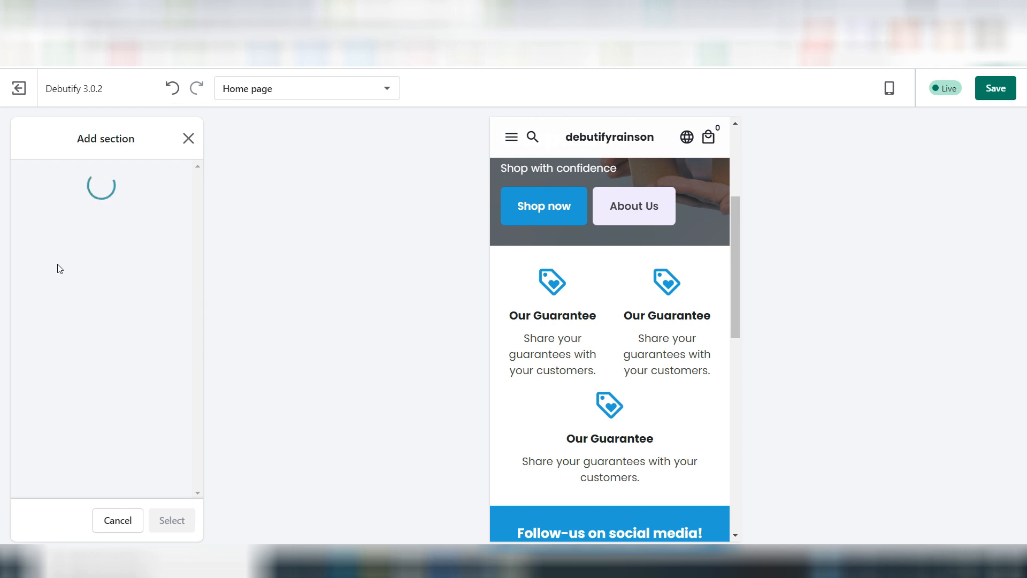
pyautogui.scroll(-7, 115, 427)
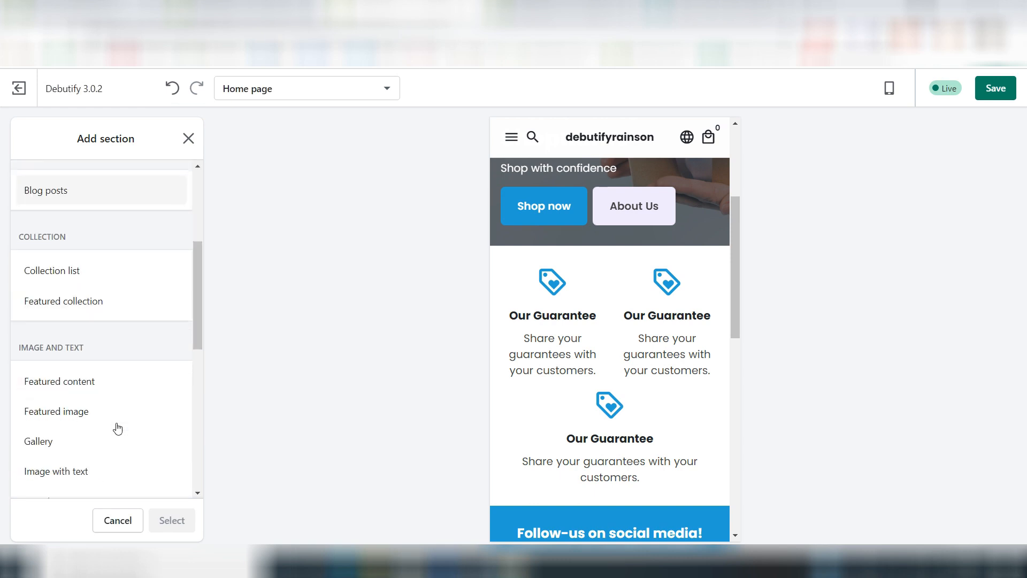
pyautogui.scroll(-3, 117, 427)
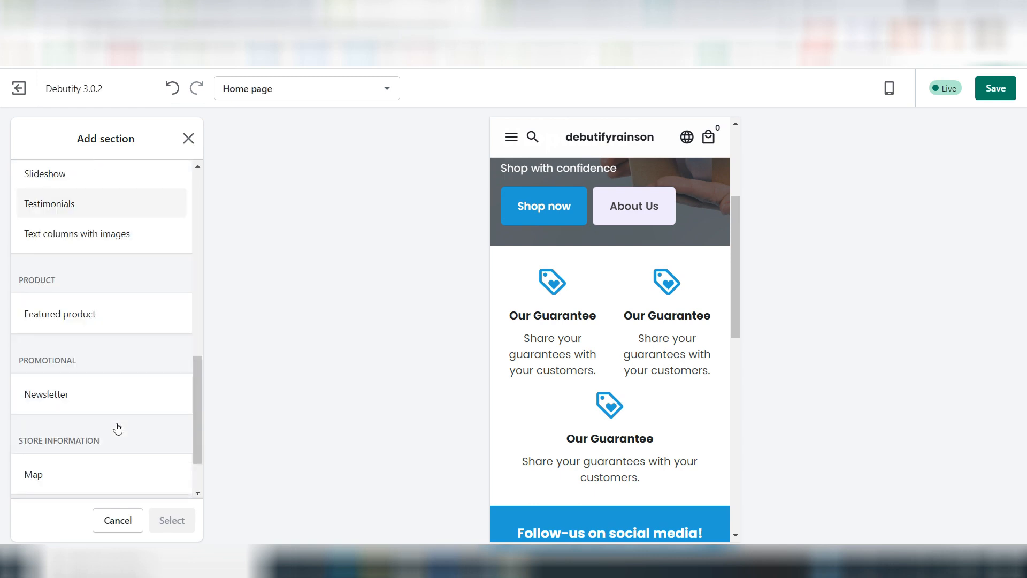
pyautogui.click(78, 316)
pyautogui.click(172, 520)
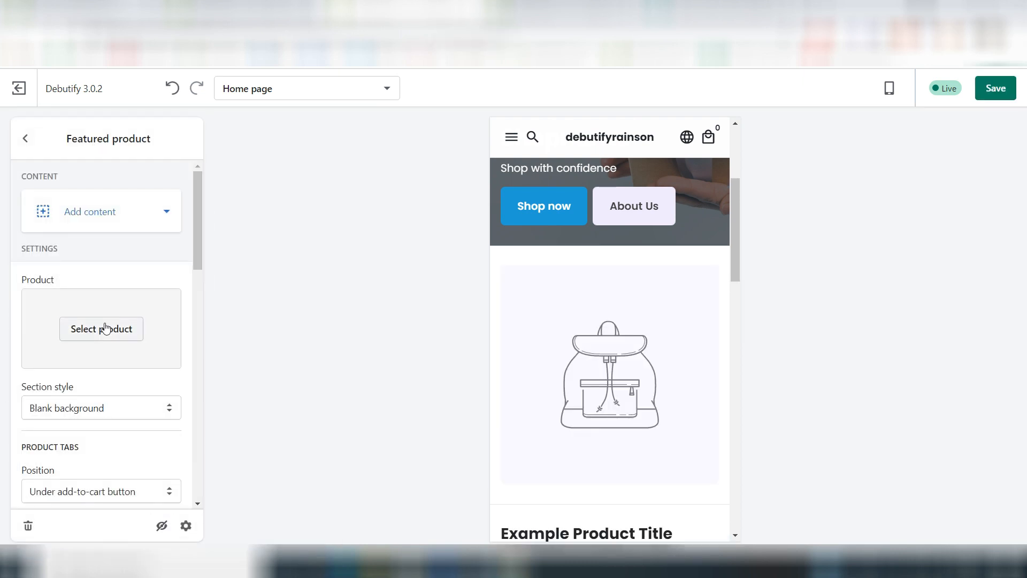
# Step: Assign the MeowyBowl™ product to the featured product section
pyautogui.click(106, 329)
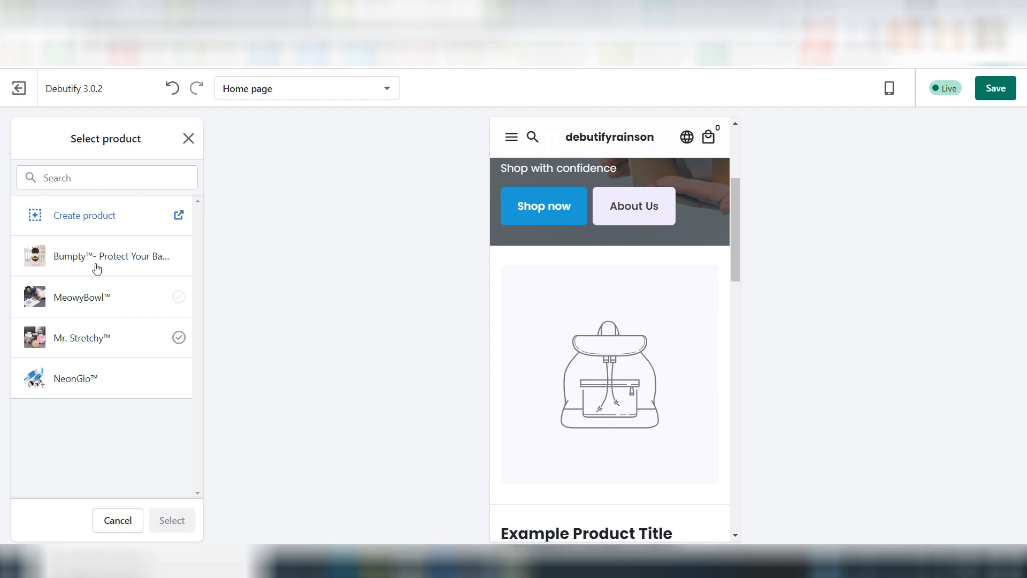
pyautogui.click(82, 299)
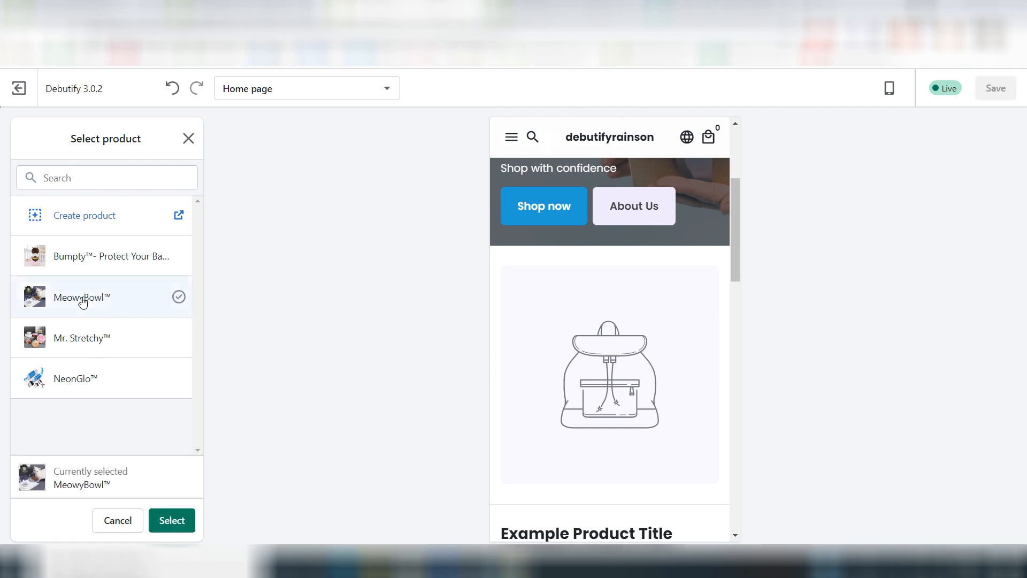
pyautogui.click(172, 521)
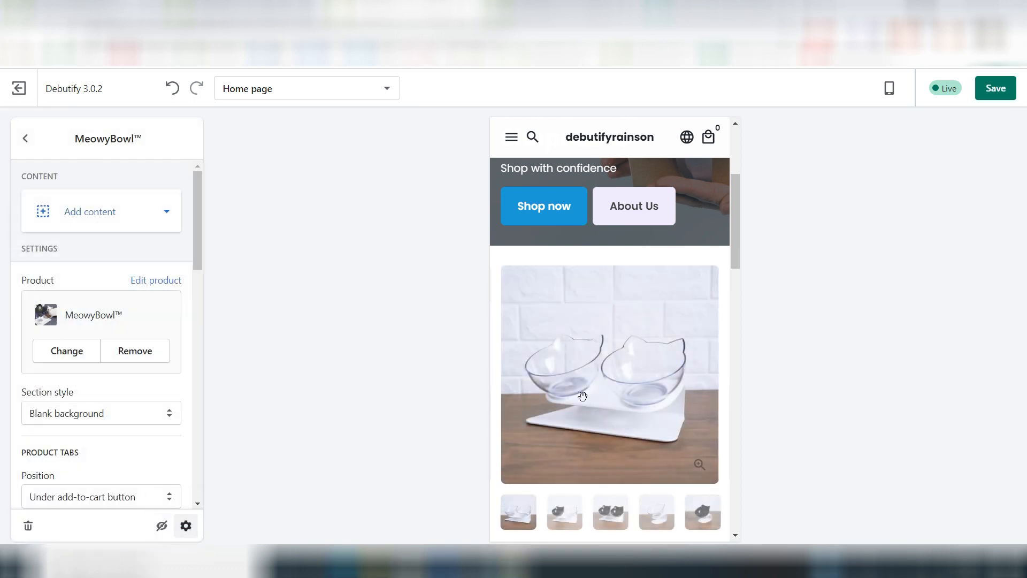
# Step: Hide the product type, product tags and product collections in the featured product section, and return to the section list
pyautogui.scroll(-1, 582, 396)
pyautogui.scroll(-3, 582, 396)
pyautogui.scroll(2, 587, 385)
pyautogui.scroll(-3, 121, 435)
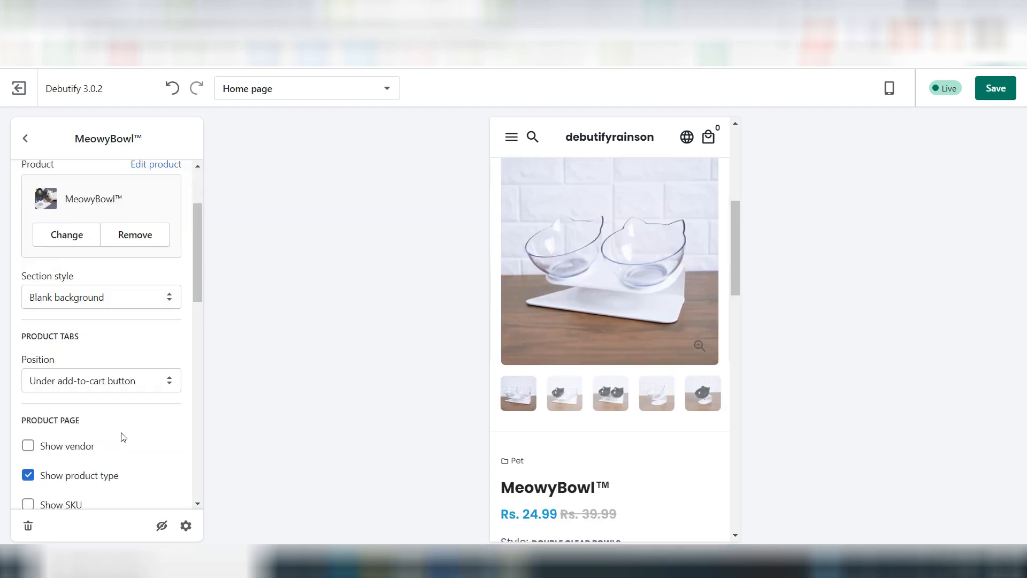
pyautogui.scroll(-2, 121, 435)
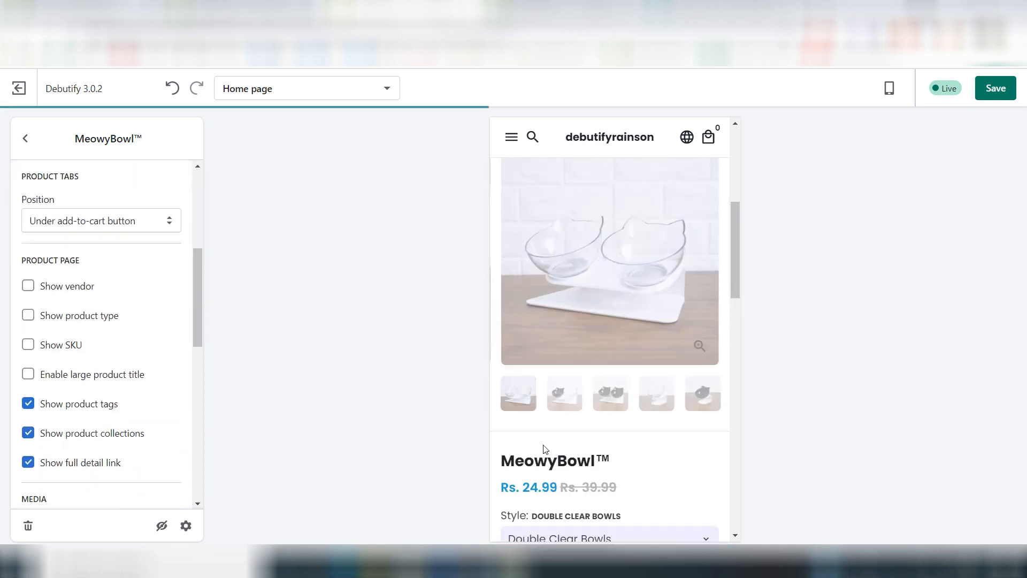
pyautogui.scroll(-2, 54, 440)
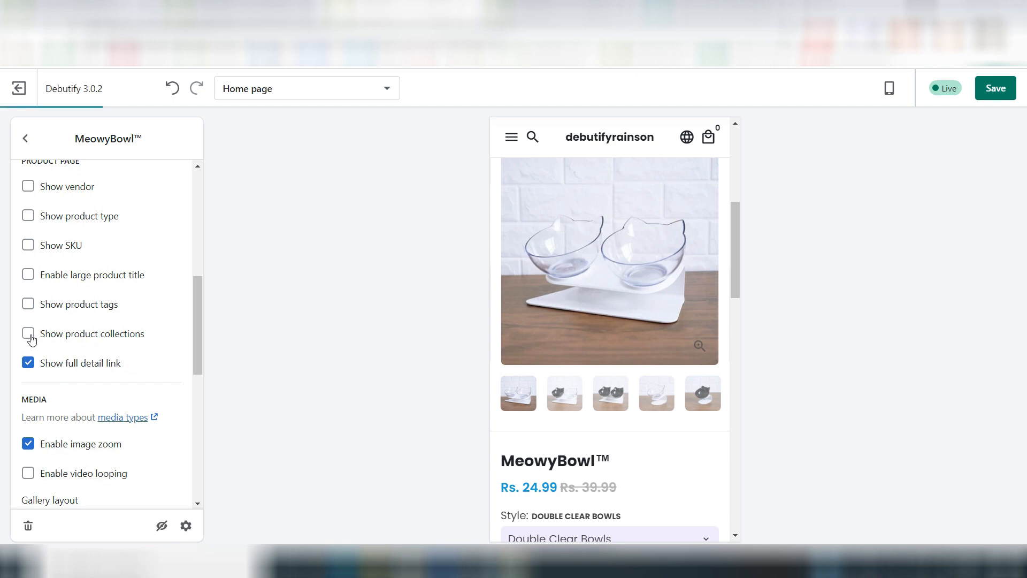
pyautogui.scroll(-5, 69, 382)
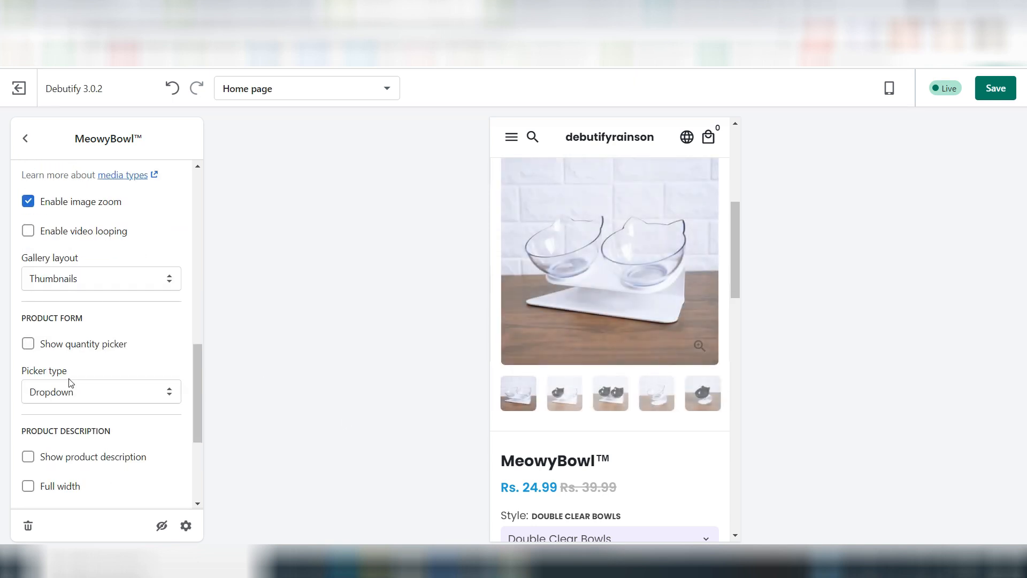
pyautogui.scroll(-4, 69, 382)
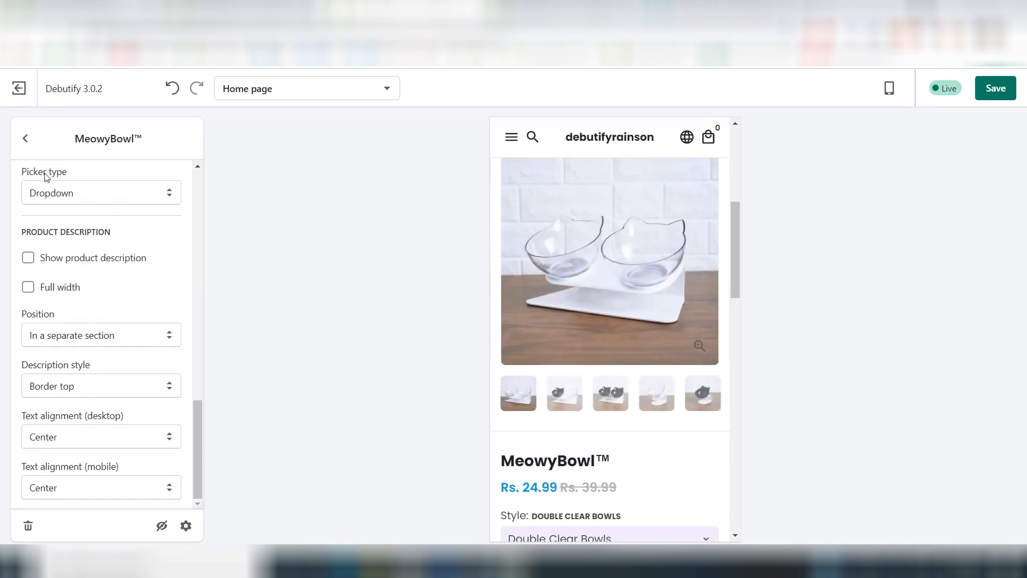
pyautogui.click(25, 138)
pyautogui.scroll(3, 615, 329)
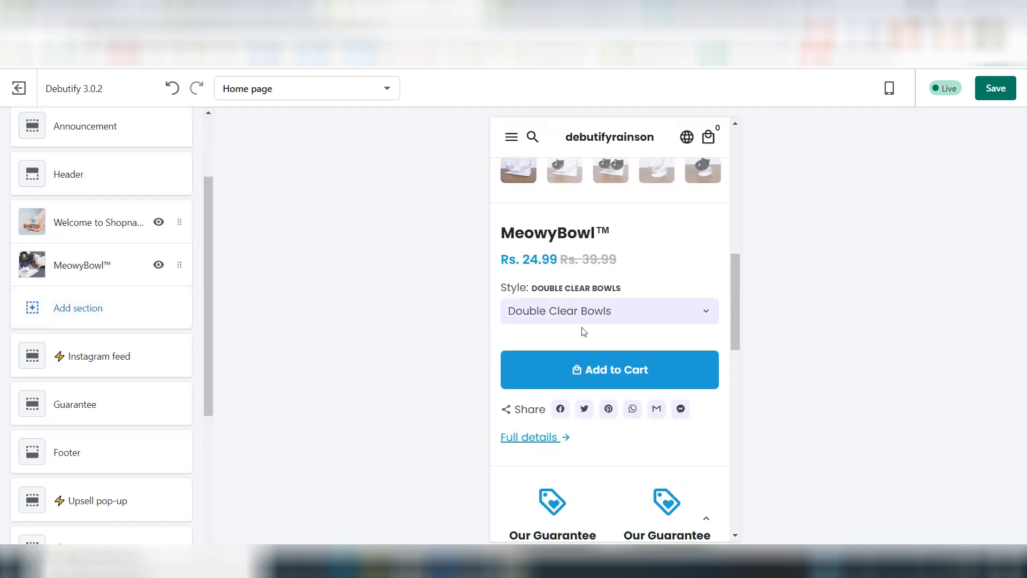
pyautogui.scroll(-4, 584, 332)
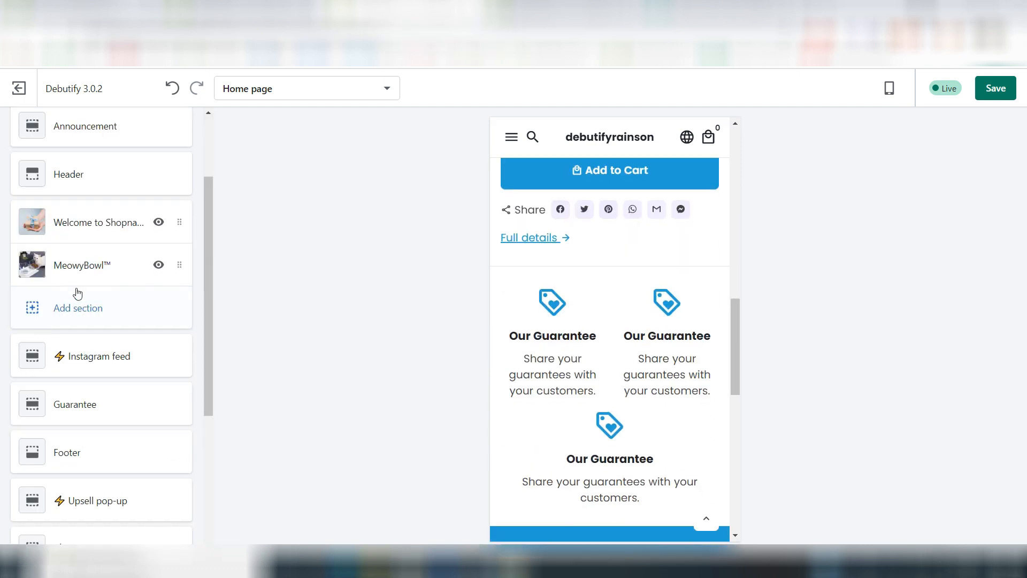
# Step: Add a Collection list section below the featured product on the home page
pyautogui.click(53, 314)
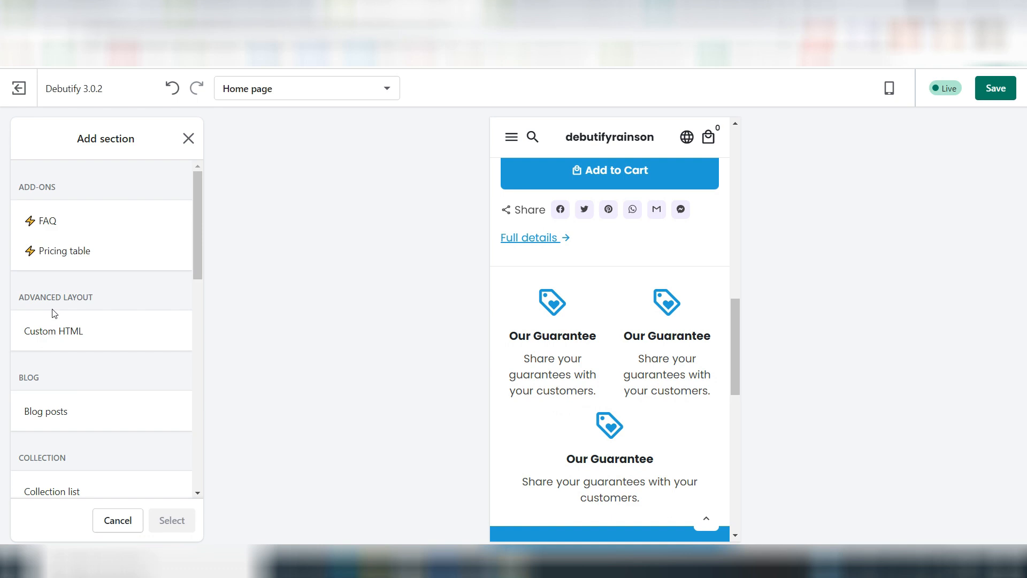
pyautogui.scroll(-3, 114, 379)
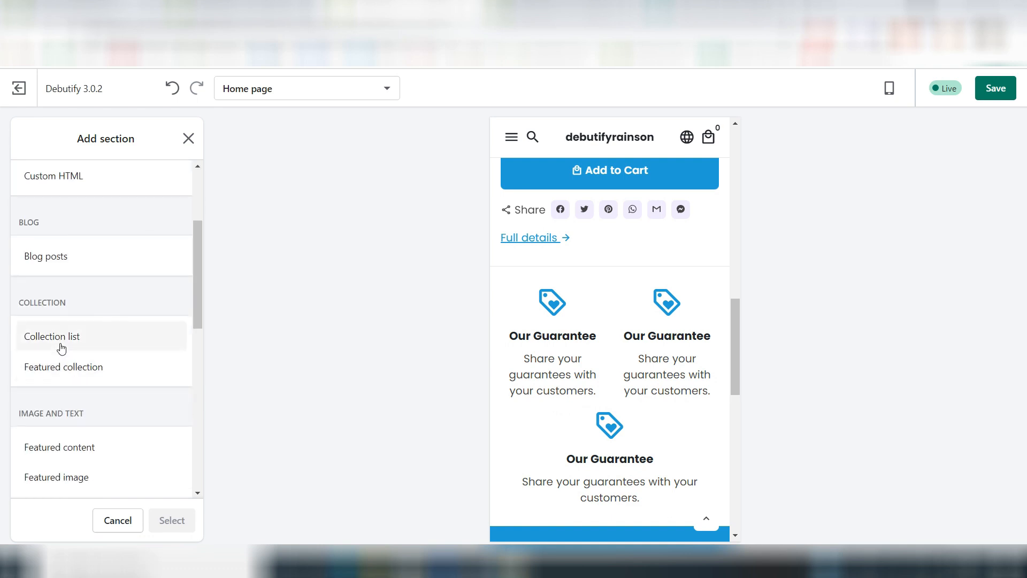
pyautogui.click(90, 350)
pyautogui.click(172, 519)
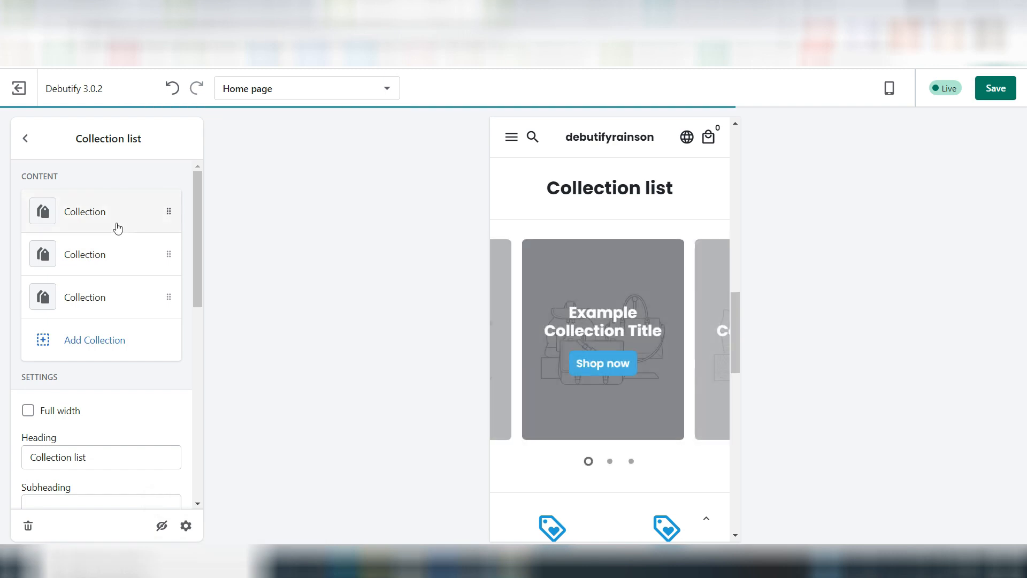
# Step: Assign the Baby collection to the first block of the collection list and return to the section settings
pyautogui.click(117, 225)
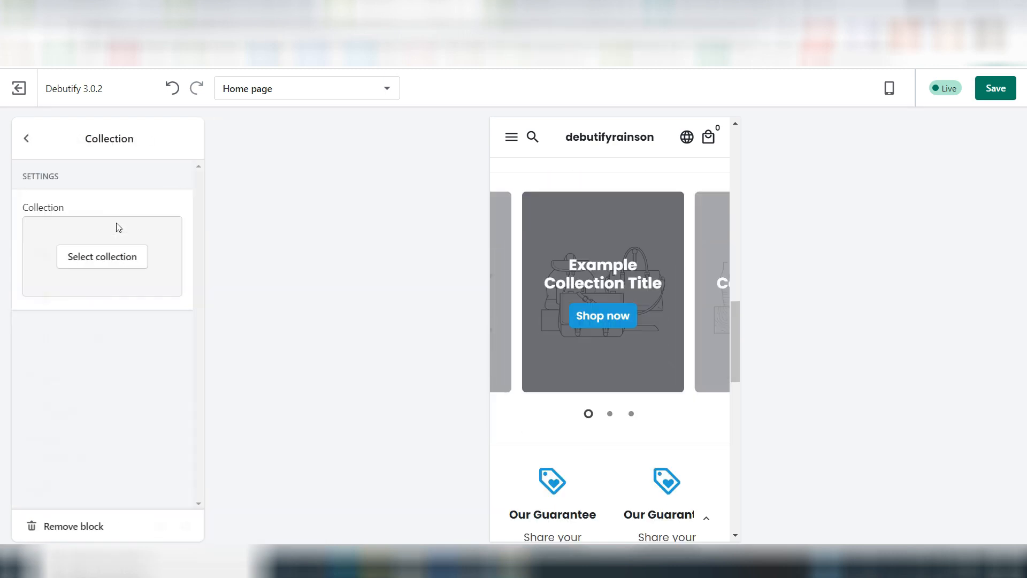
pyautogui.click(78, 266)
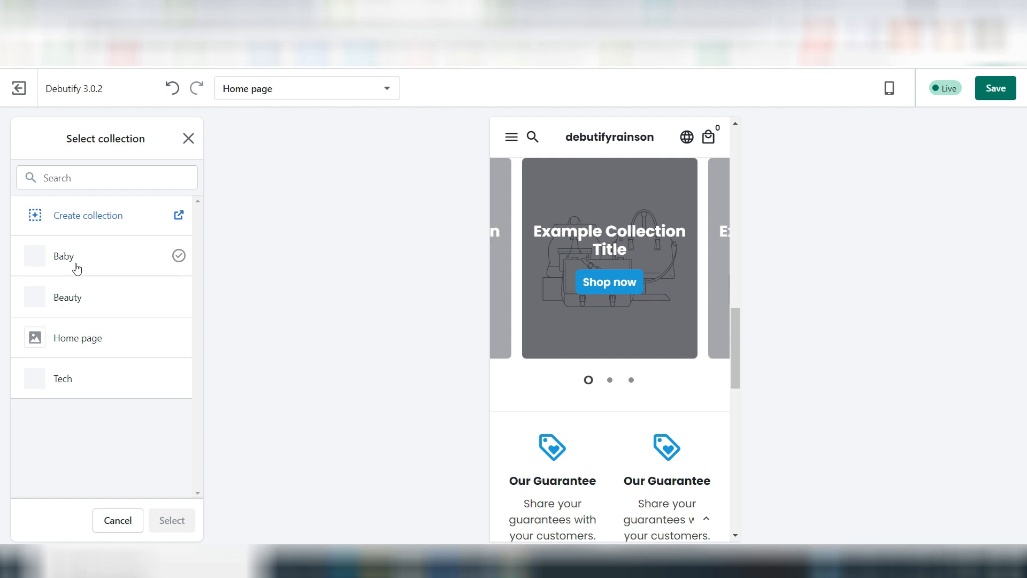
pyautogui.click(76, 264)
pyautogui.click(179, 521)
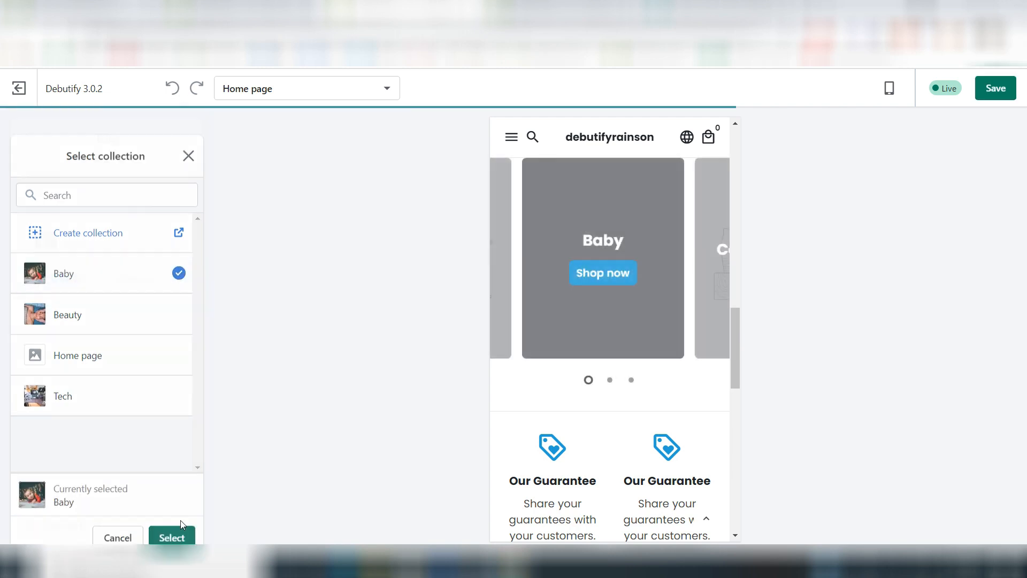
pyautogui.click(20, 138)
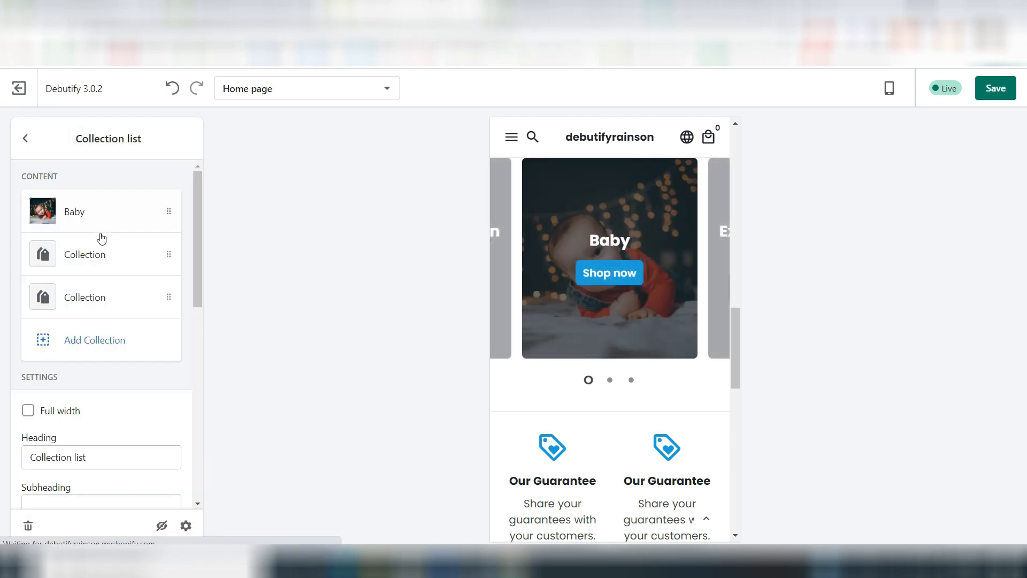
# Step: Assign the Beauty collection to the second block of the collection list and return to the section settings
pyautogui.click(91, 254)
pyautogui.click(93, 255)
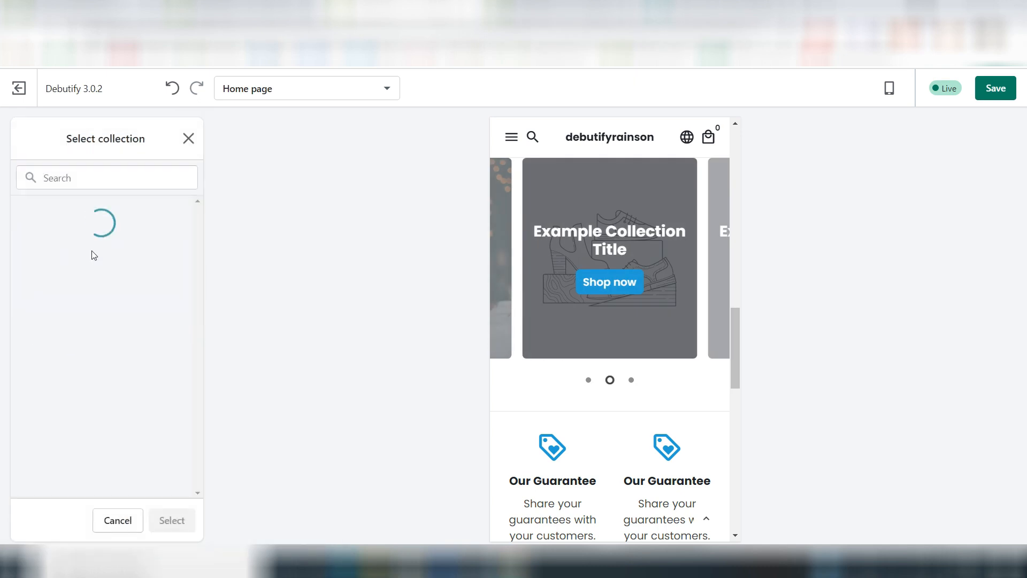
pyautogui.click(91, 303)
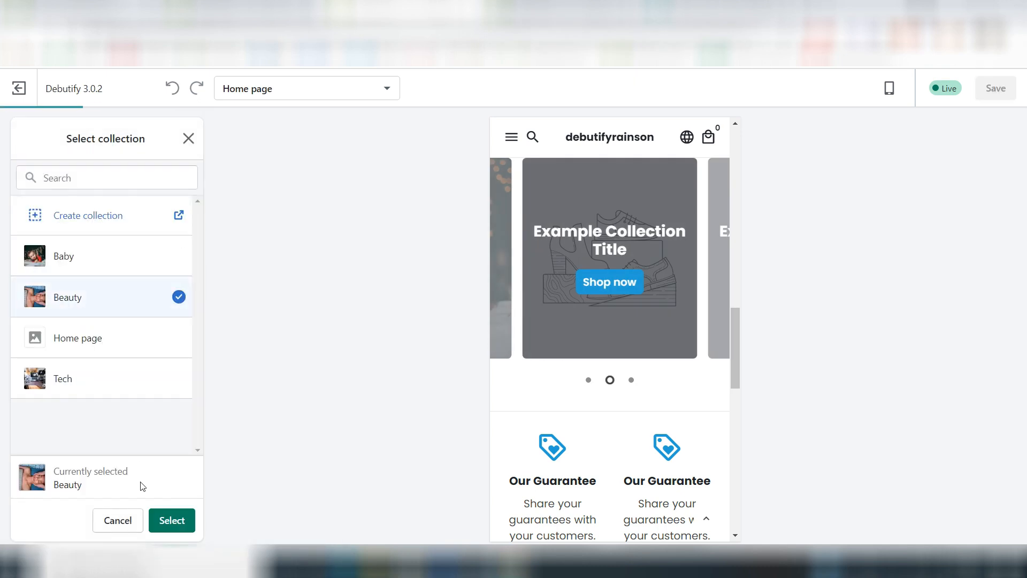
pyautogui.click(171, 519)
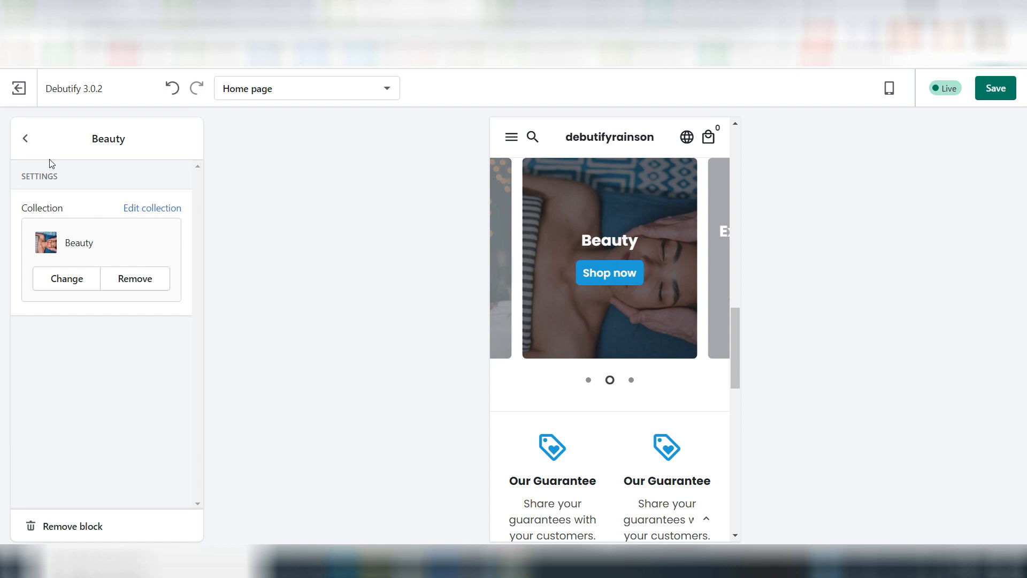
pyautogui.click(25, 138)
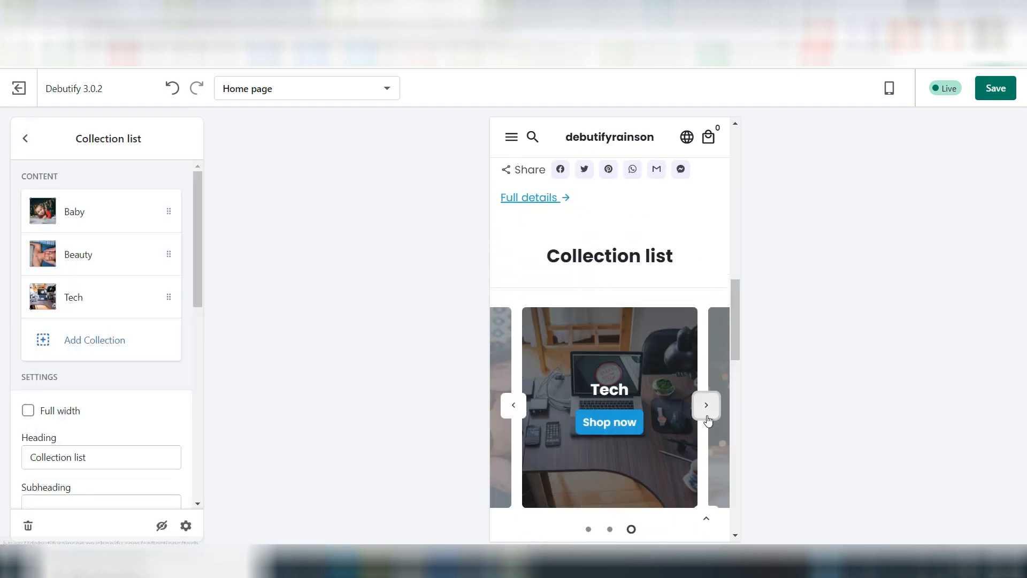
# Step: Preview the collection list carousel by cycling through its collections in the mobile view
pyautogui.click(706, 412)
pyautogui.click(707, 412)
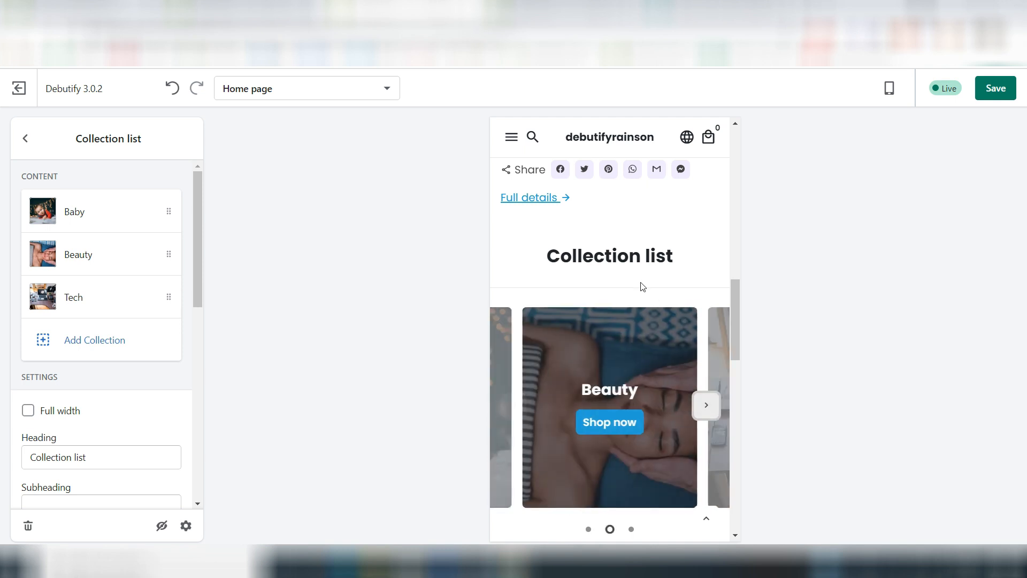
pyautogui.scroll(-5, 641, 251)
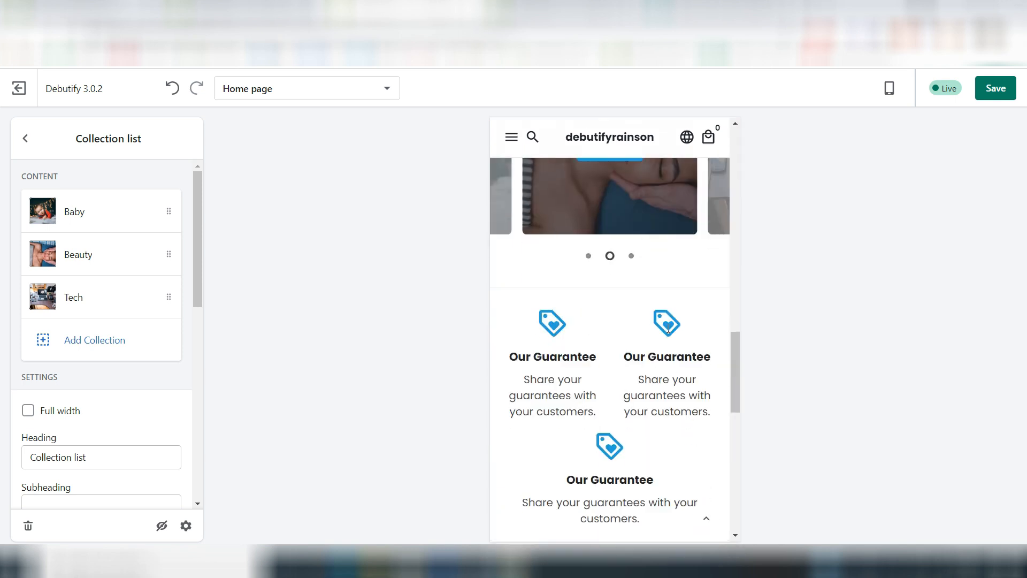
# Step: Add a Slideshow section below the collection list on the home page
pyautogui.click(91, 340)
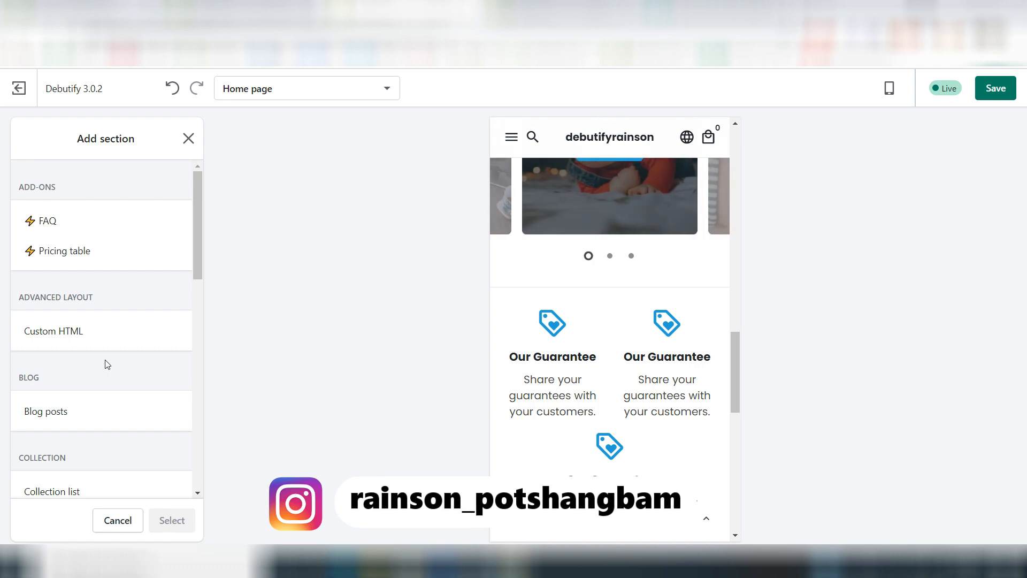
pyautogui.scroll(-8, 107, 365)
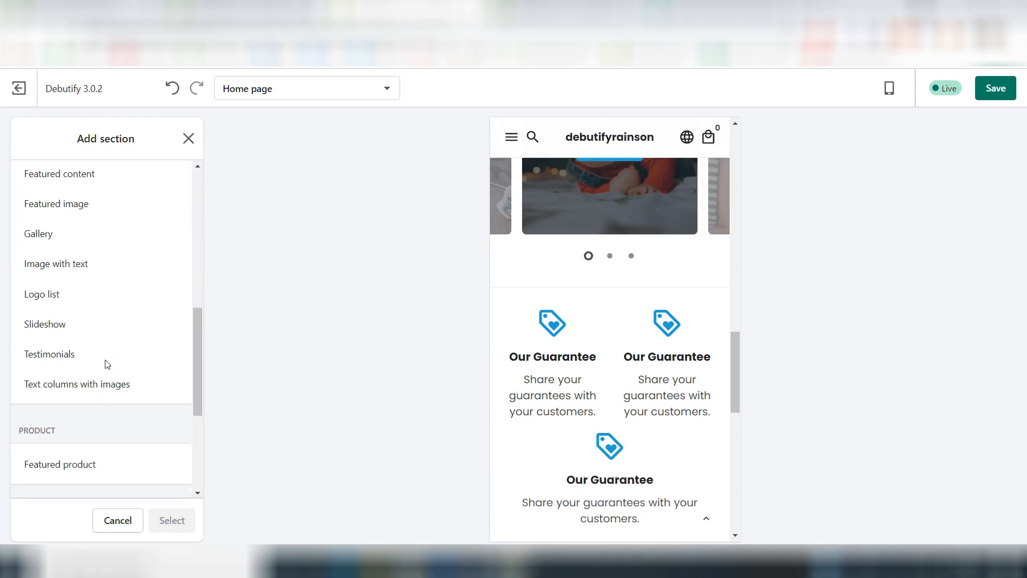
pyautogui.click(60, 325)
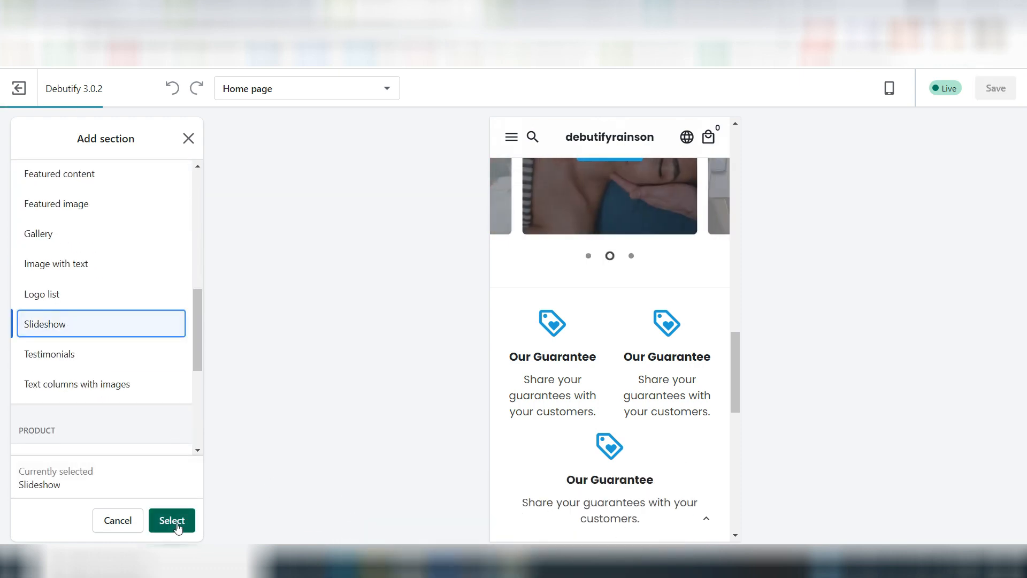
pyautogui.click(172, 521)
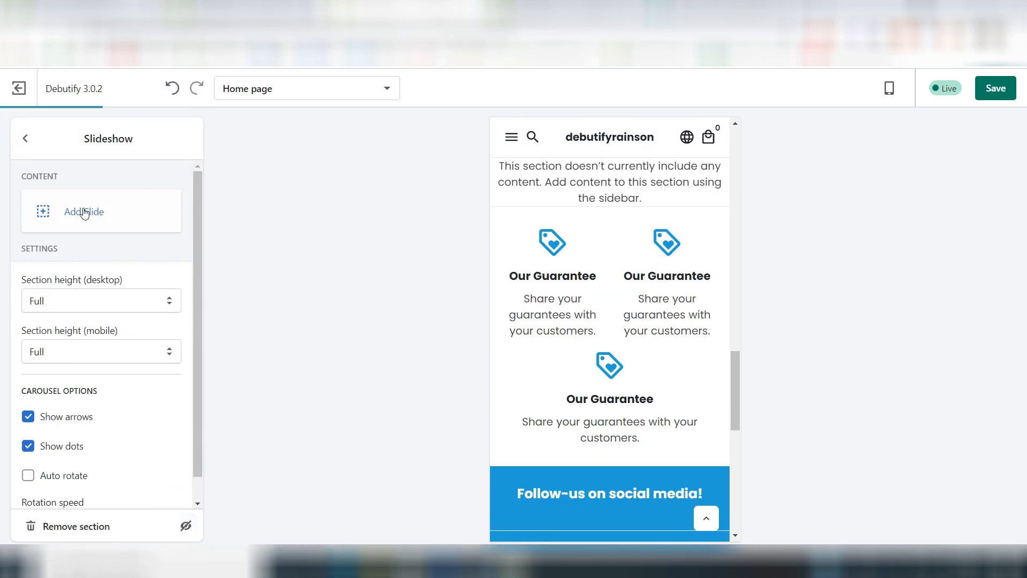
# Step: Add a slide with the library photo of a hand holding a blue card at a laptop as its desktop background
pyautogui.click(84, 212)
pyautogui.scroll(-3, 75, 339)
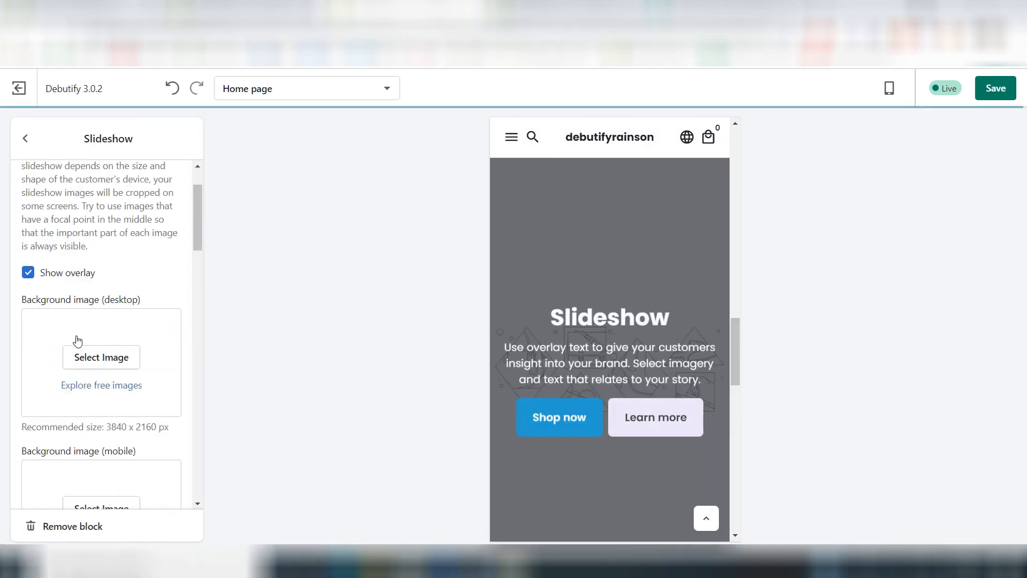
pyautogui.click(87, 295)
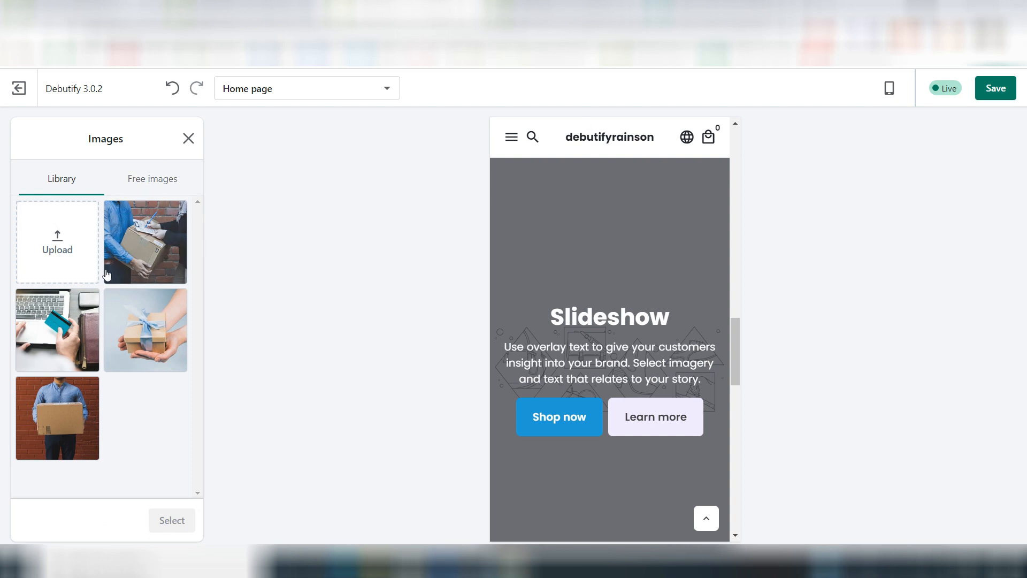
pyautogui.click(58, 330)
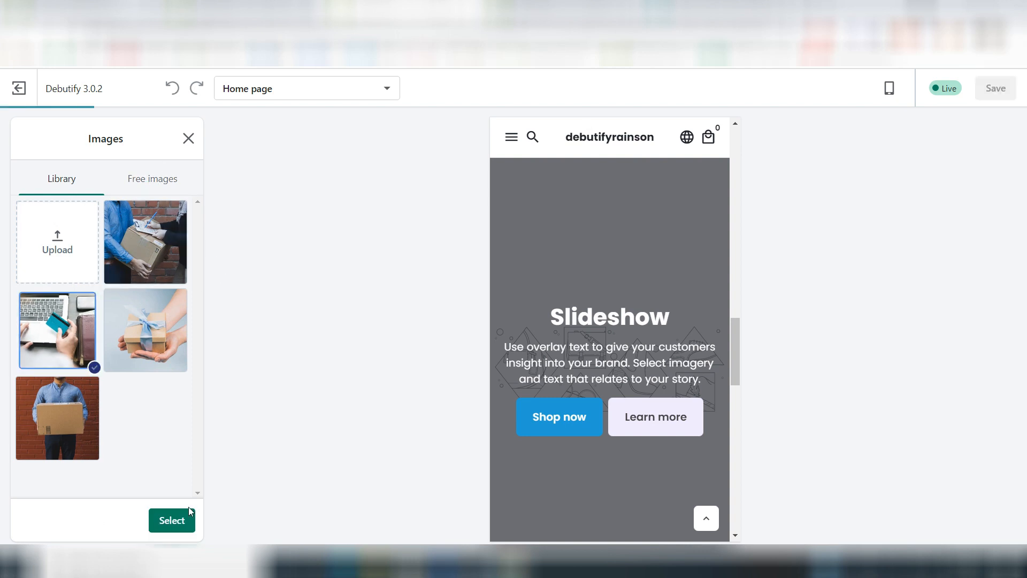
pyautogui.click(181, 520)
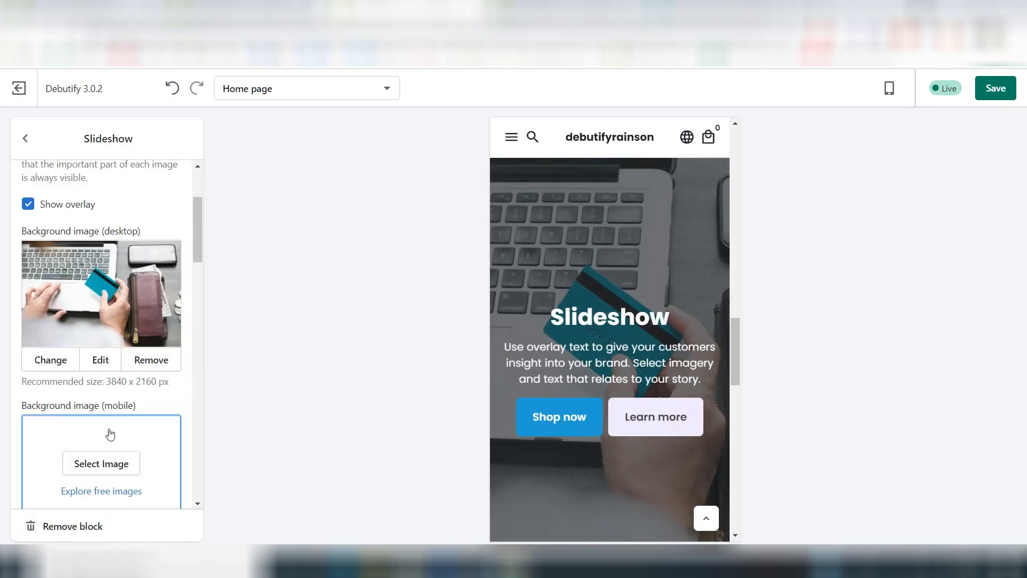
pyautogui.scroll(-5, 109, 432)
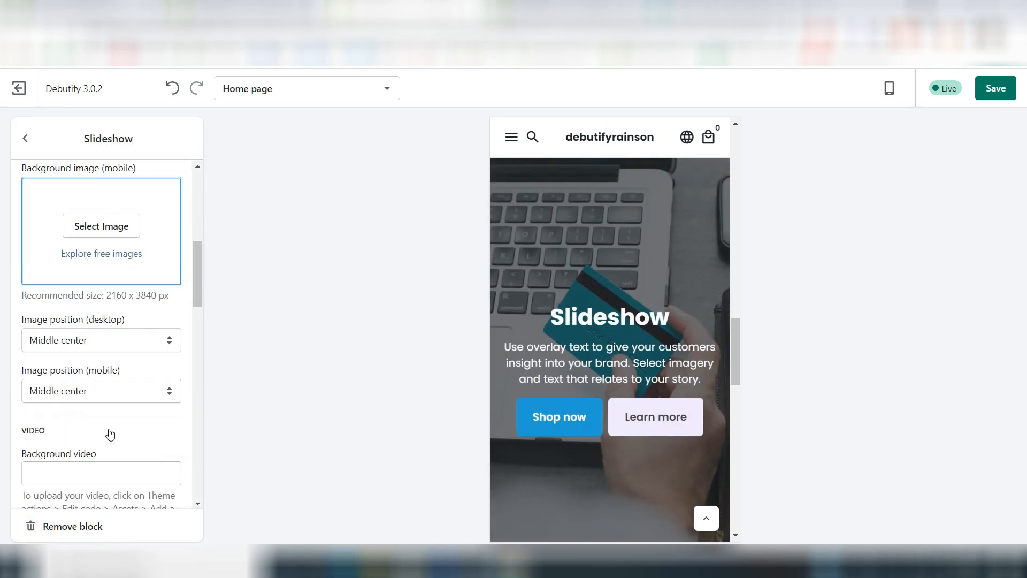
pyautogui.click(26, 139)
# Step: Set the slideshow's section height to Medium for both desktop and mobile
pyautogui.click(133, 347)
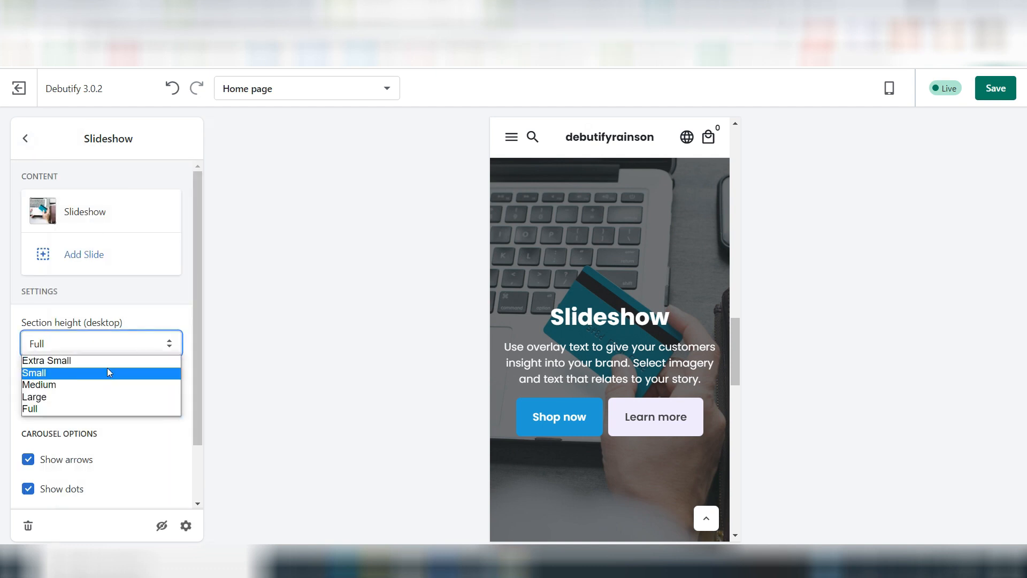
pyautogui.click(103, 382)
pyautogui.click(87, 392)
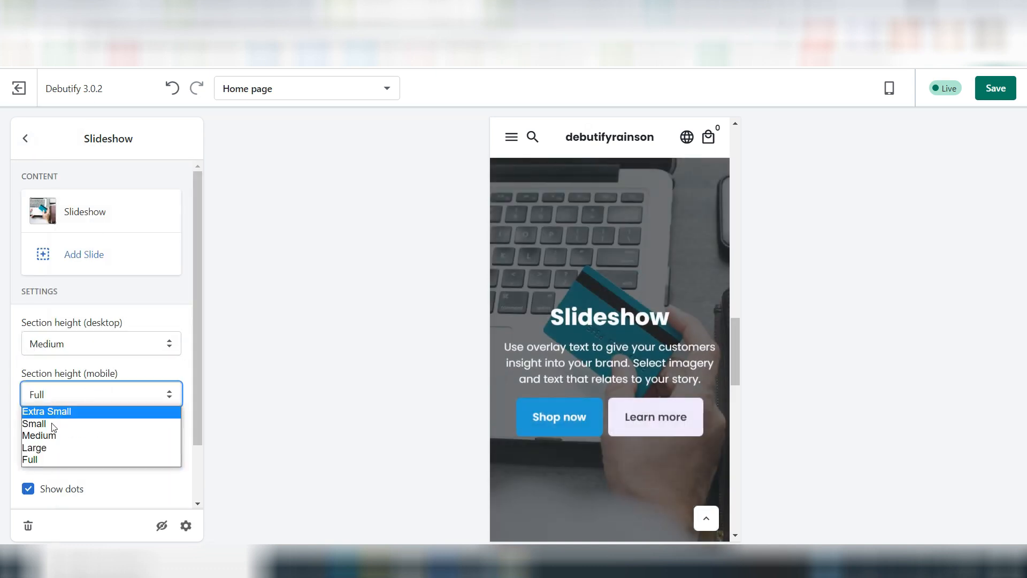
pyautogui.click(49, 435)
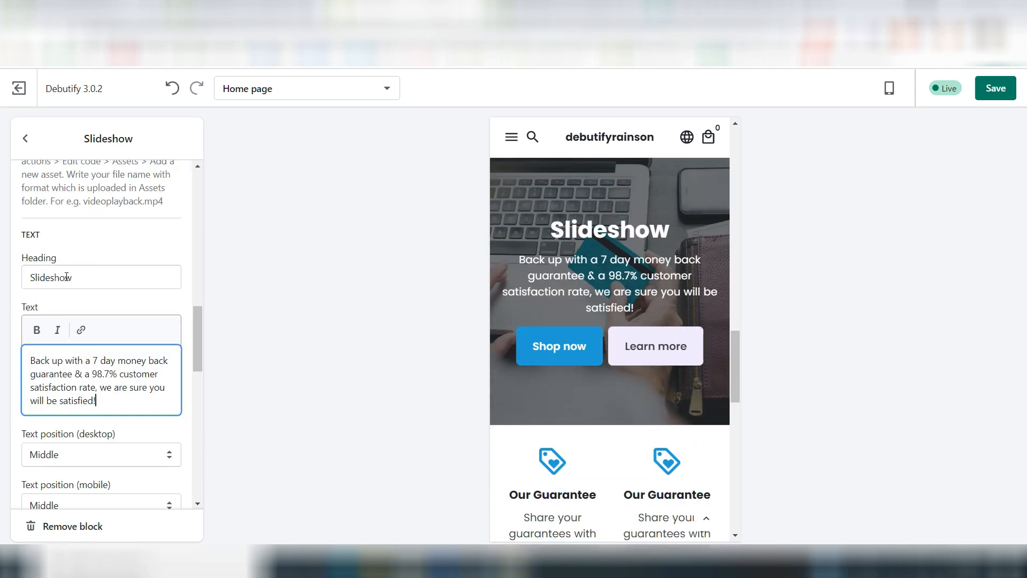
# Step: Set the first slide's heading to "Shop with Confidence" and return to the slideshow settings
pyautogui.click(66, 277)
pyautogui.doubleClick(66, 277)
pyautogui.write('Shop w')
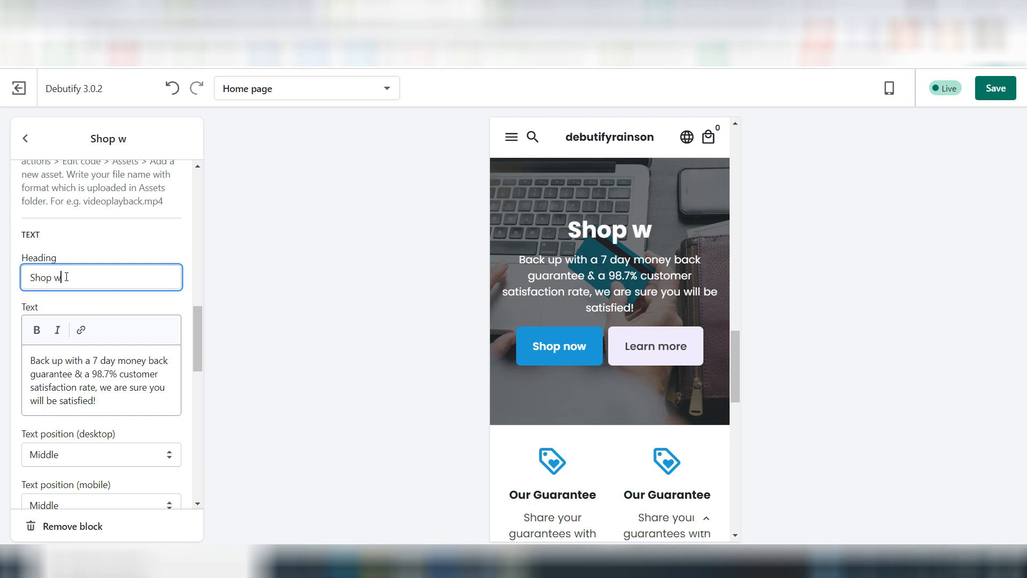
pyautogui.write('ith Confidence')
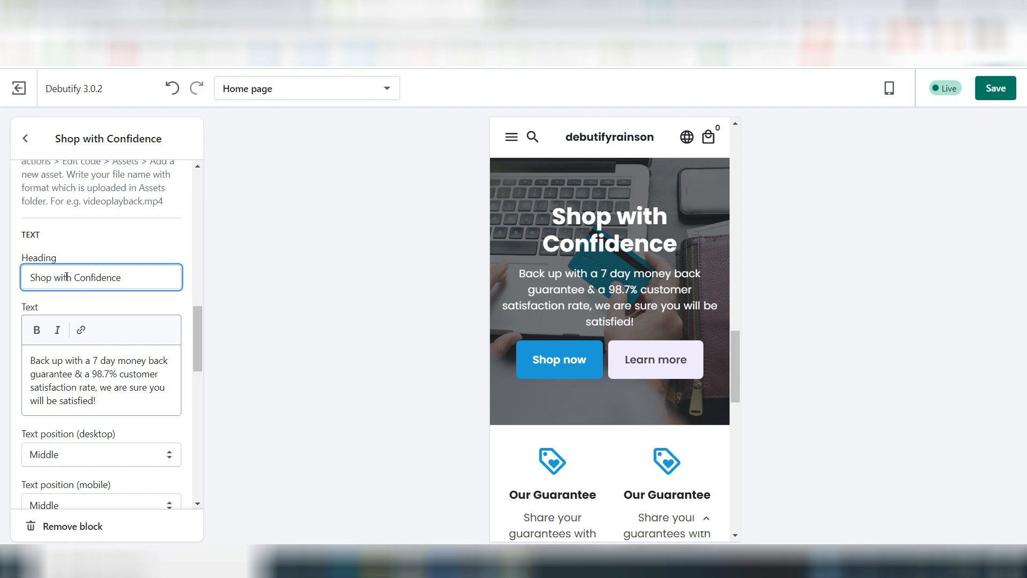
pyautogui.scroll(-3, 91, 256)
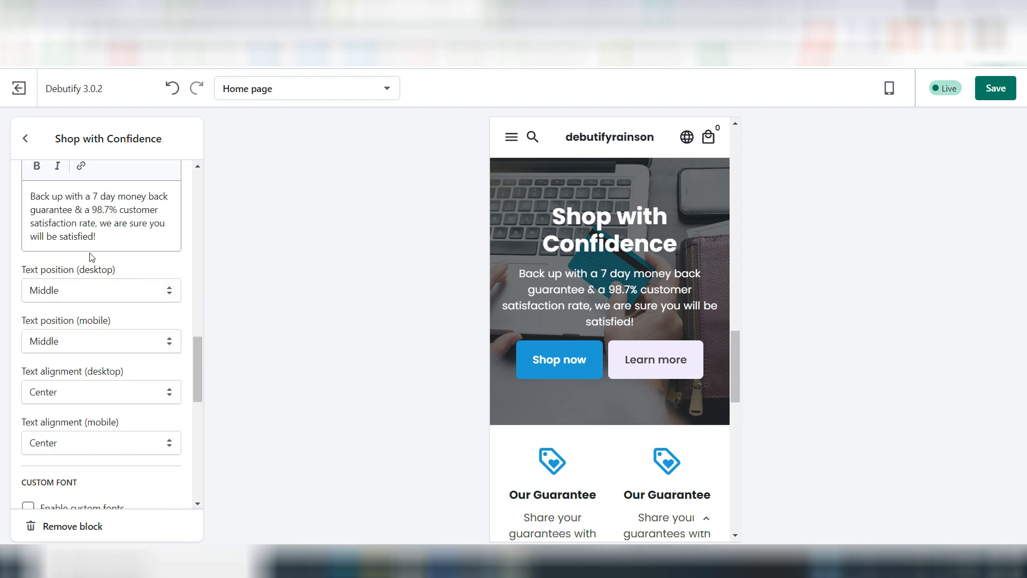
pyautogui.click(26, 138)
# Step: Add a second slide with the library photo of a box being handed over against a brick wall as its desktop background
pyautogui.scroll(-2, 161, 385)
pyautogui.scroll(2, 149, 357)
pyautogui.click(89, 259)
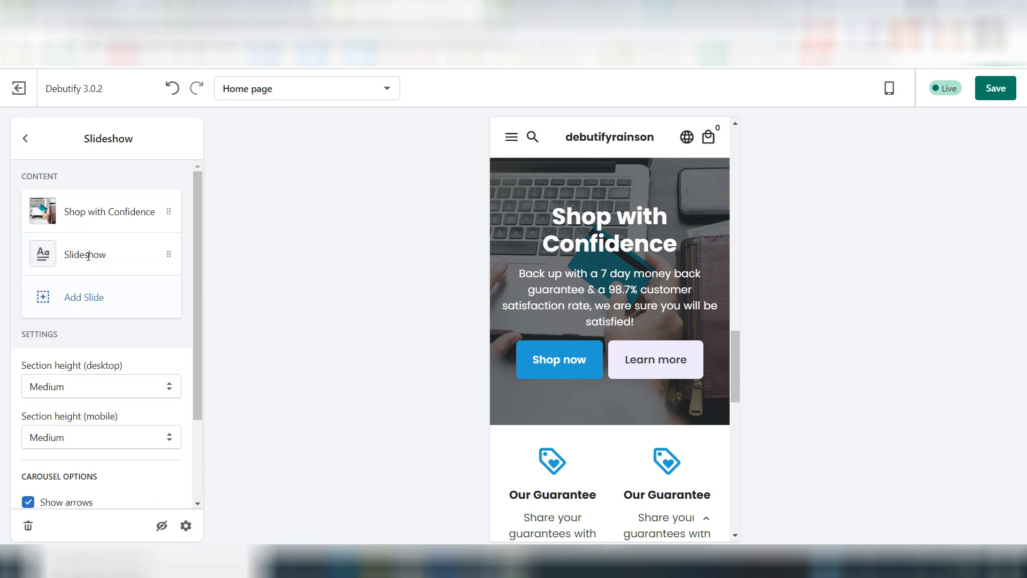
pyautogui.click(94, 425)
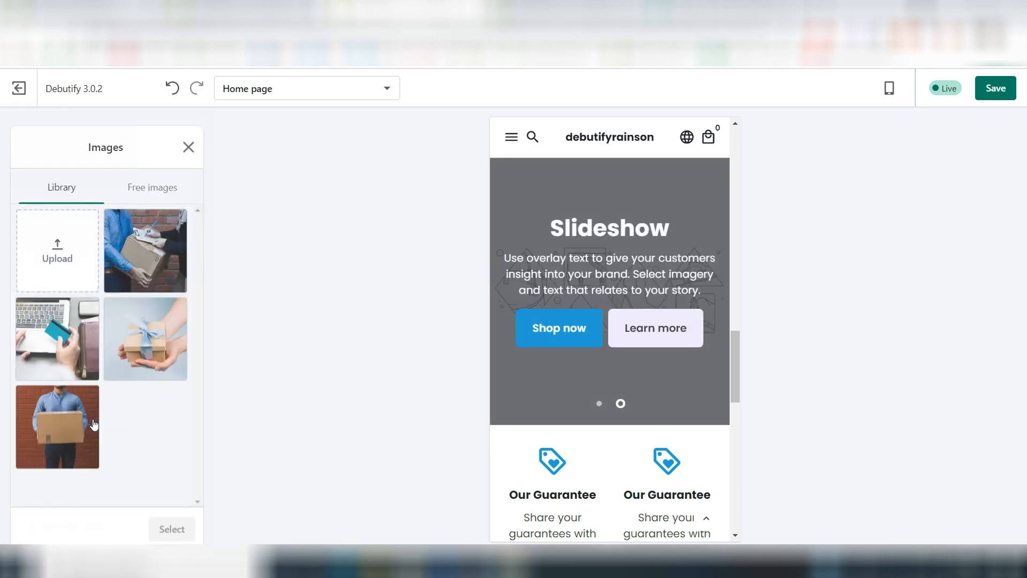
pyautogui.click(145, 242)
pyautogui.click(172, 520)
# Step: Set the second slide's heading to "Not Satisfied? We will help you out"
pyautogui.hotkey('ctrl', 'a')
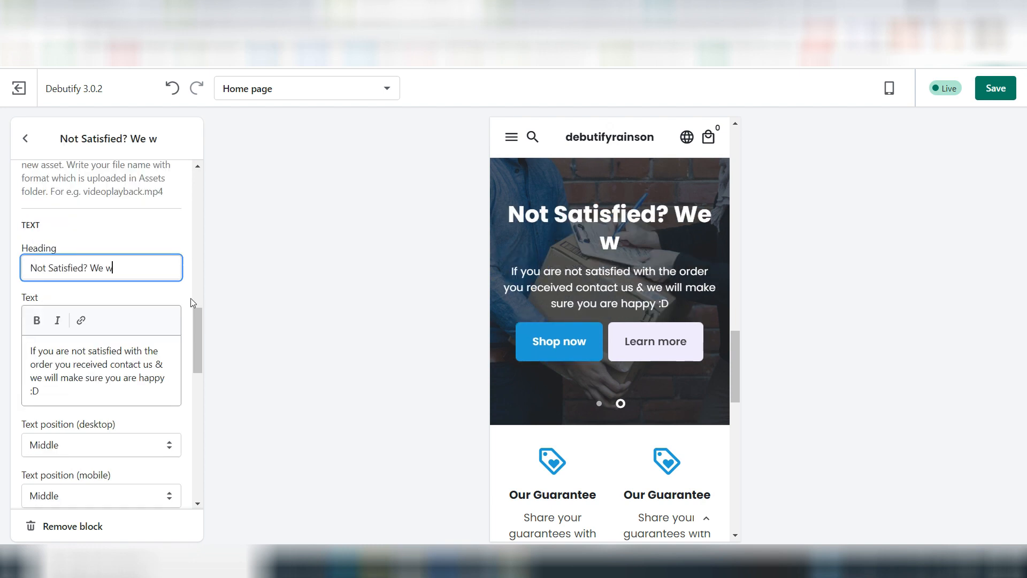
pyautogui.write('ill h')
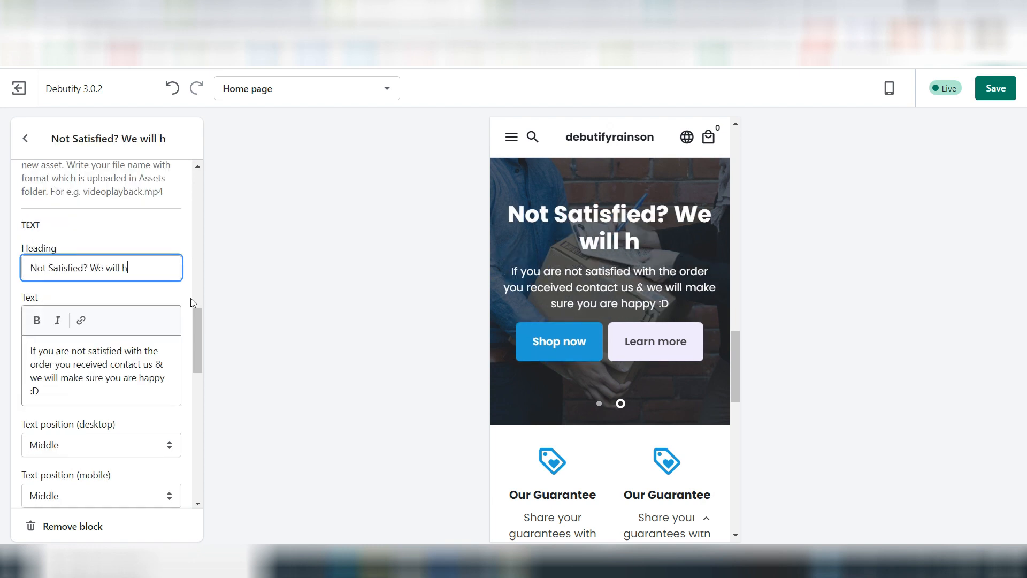
pyautogui.write('elp you out')
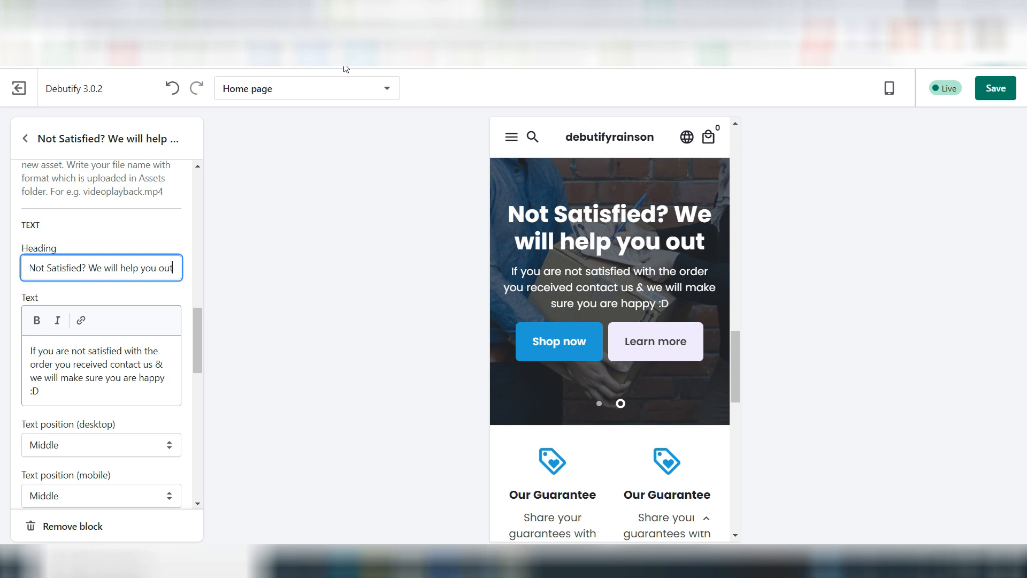
# Step: Remove the All Products link and the "Learn more" label from the second slide's second button
pyautogui.scroll(-4, 115, 399)
pyautogui.scroll(-8, 115, 398)
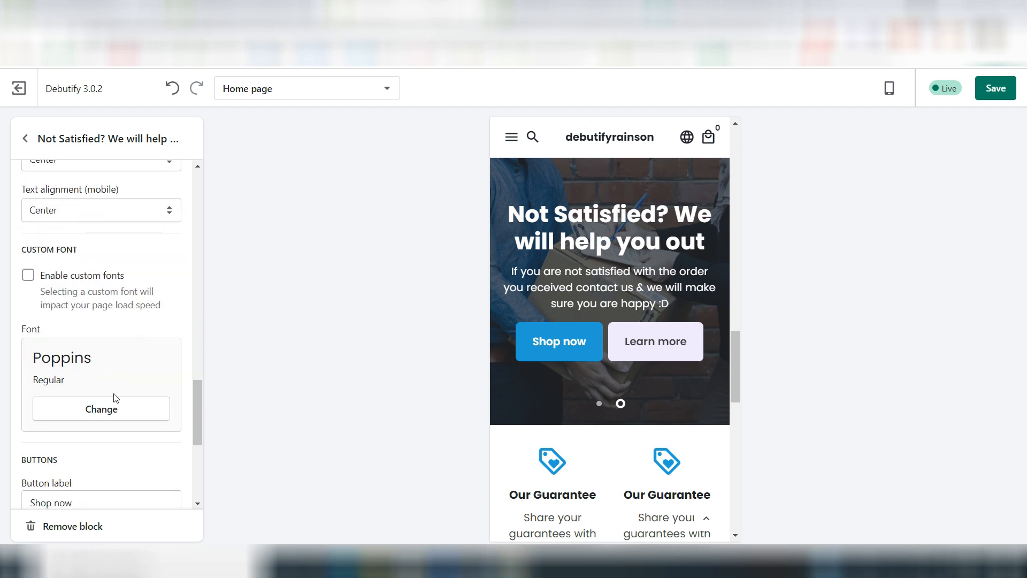
pyautogui.click(167, 437)
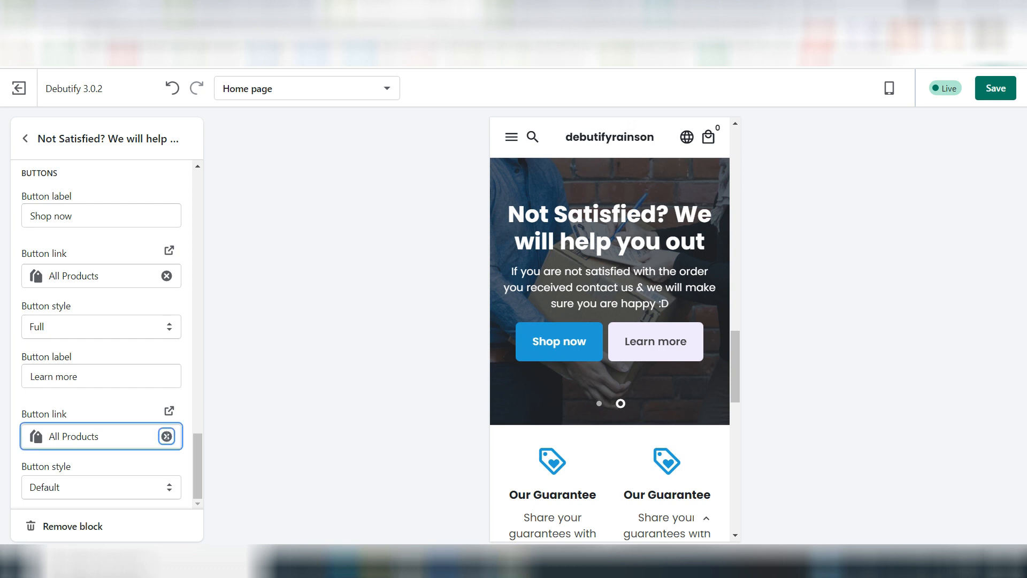
pyautogui.click(44, 397)
pyautogui.hotkey('ctrl', 'a')
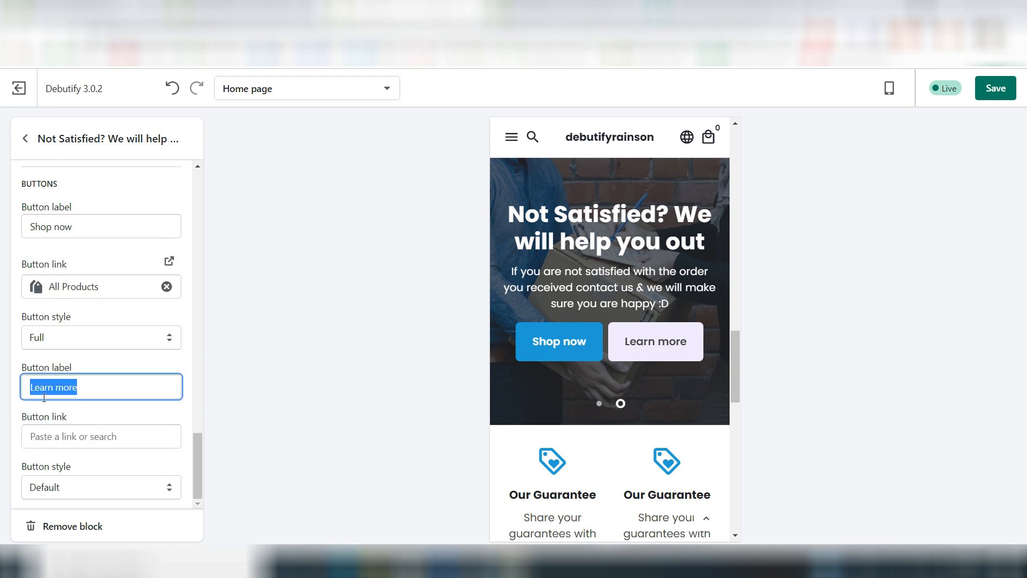
pyautogui.press('BackSpace')
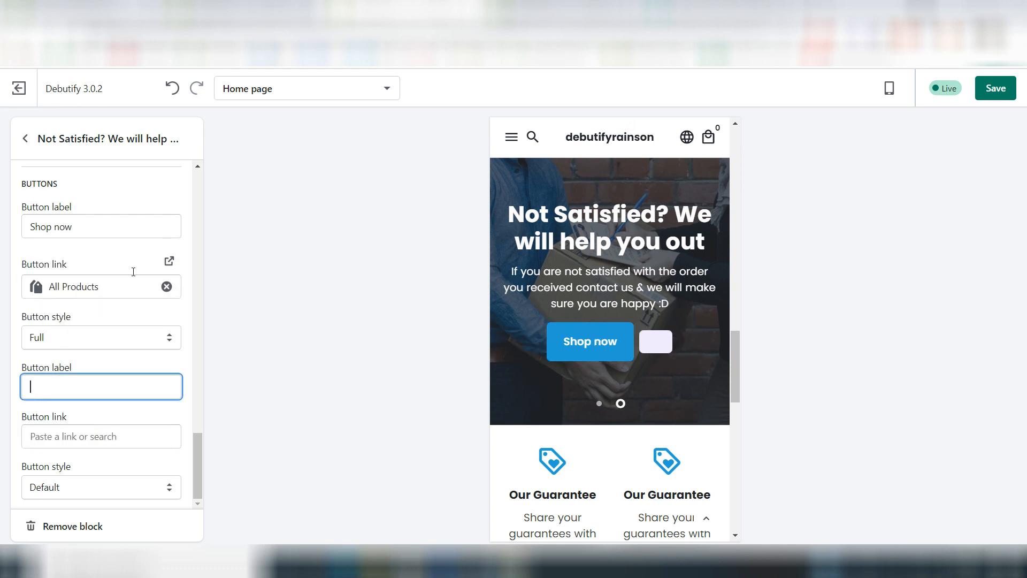
# Step: Set the second slide's first button label to "Contact Us"
pyautogui.click(64, 226)
pyautogui.hotkey('ctrl', 'a')
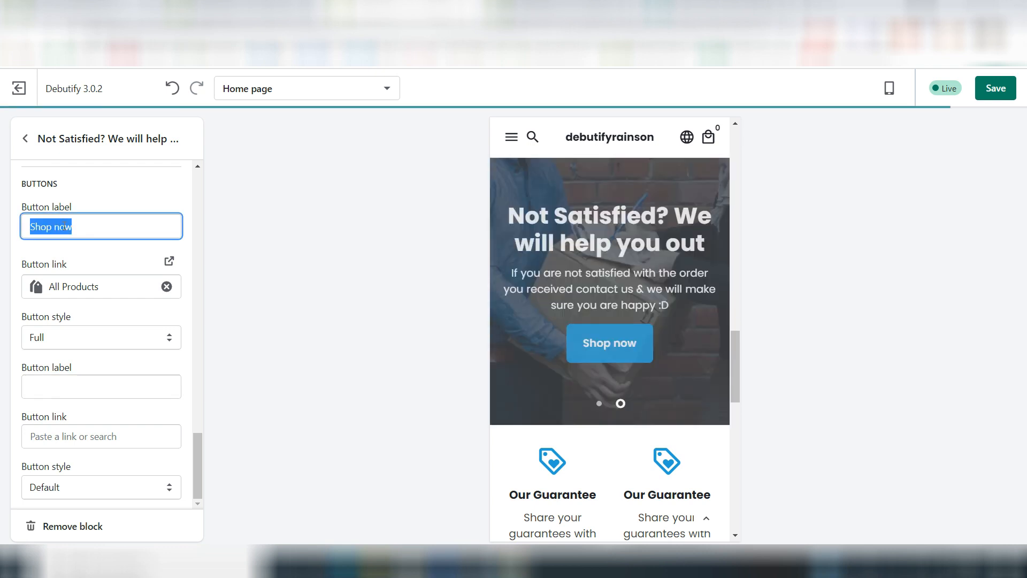
pyautogui.write('Co')
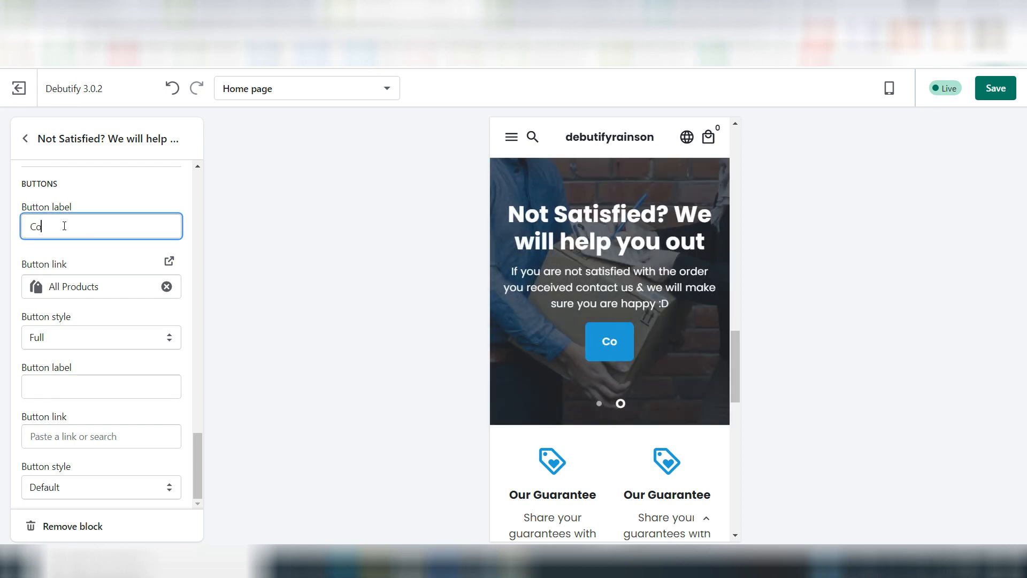
pyautogui.write('ntact Us')
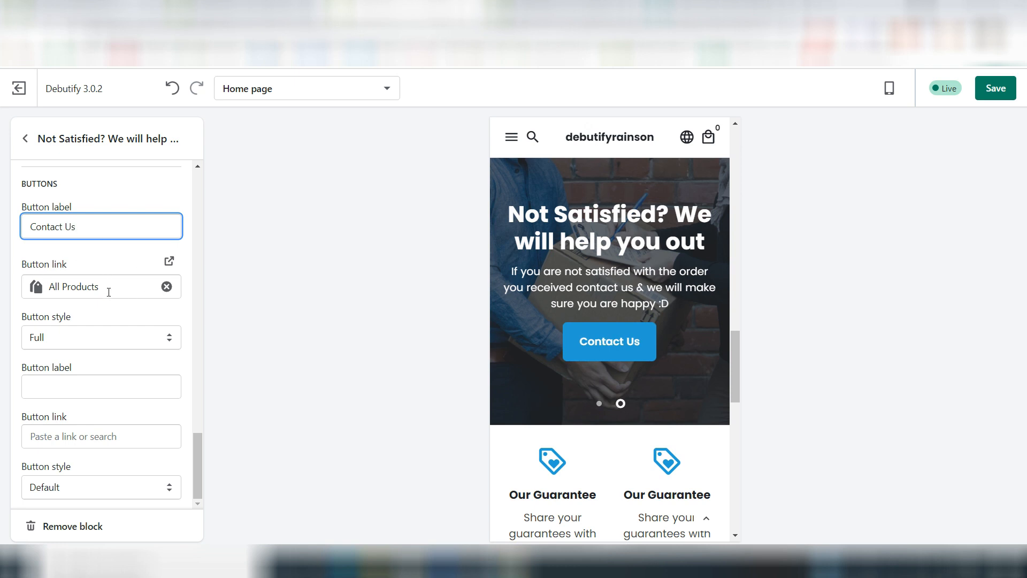
# Step: Remove the All Products link from the "Contact Us" button, look for a page to link, and return to the slideshow settings
pyautogui.click(168, 288)
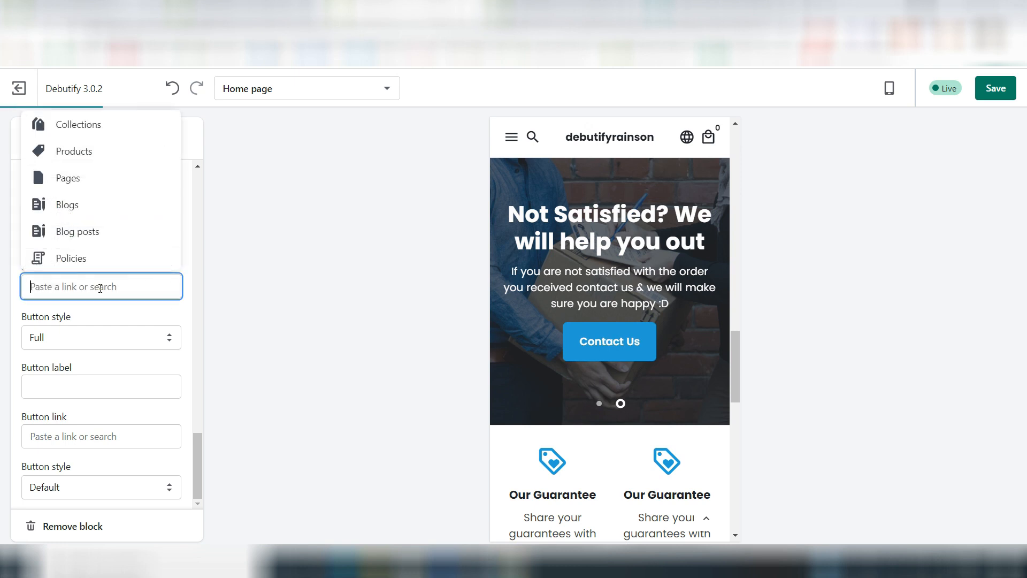
pyautogui.click(68, 177)
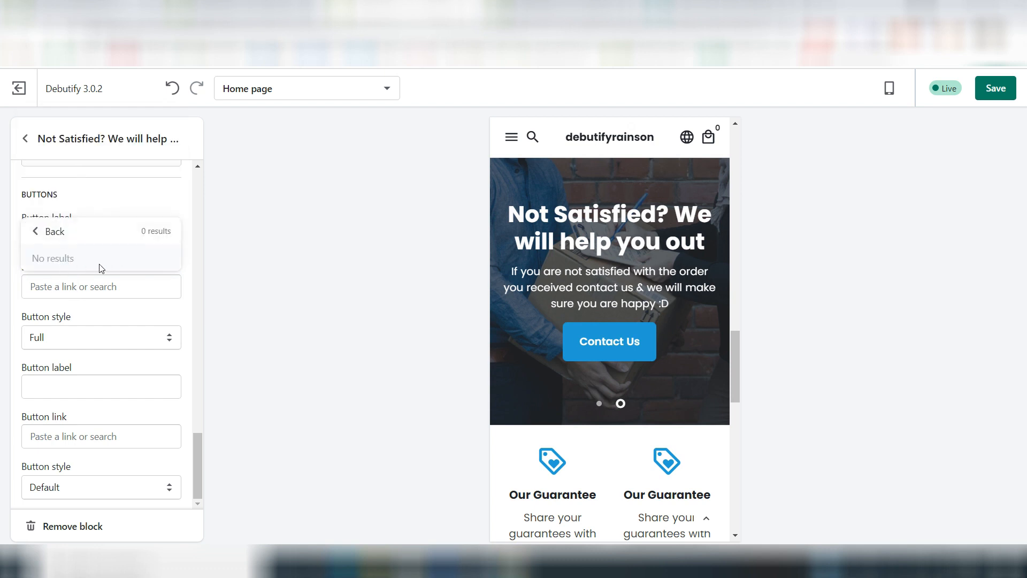
pyautogui.click(40, 235)
pyautogui.click(25, 139)
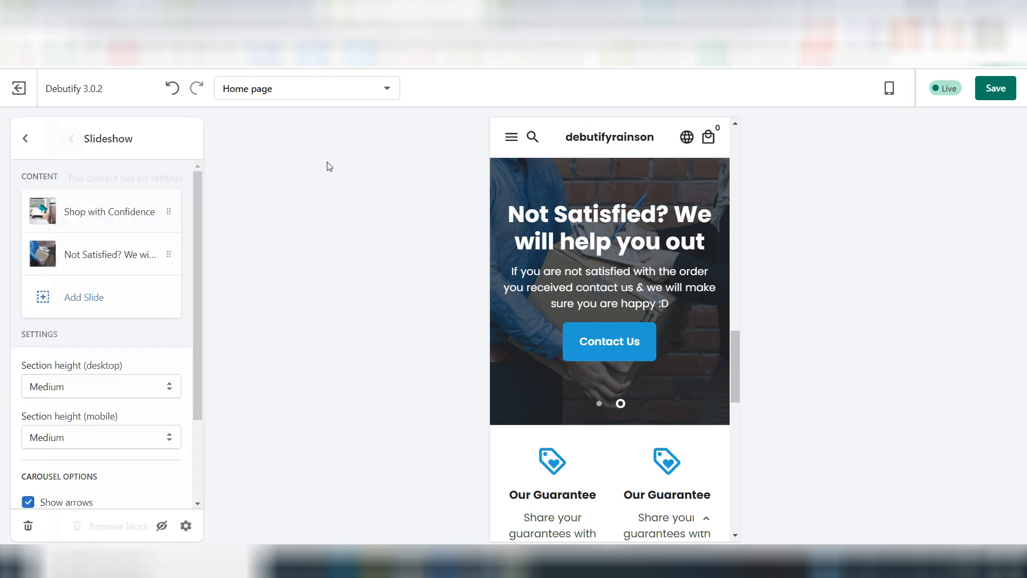
# Step: Change the "Shop with Confidence" slide's second button label to "About Us"
pyautogui.scroll(1, 698, 327)
pyautogui.scroll(3, 698, 327)
pyautogui.click(513, 417)
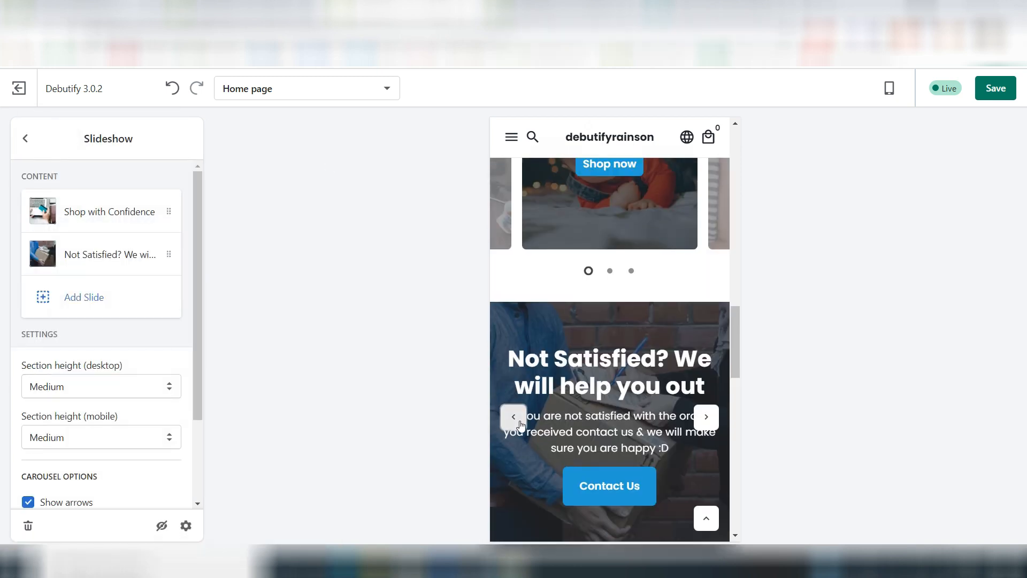
pyautogui.scroll(-3, 610, 347)
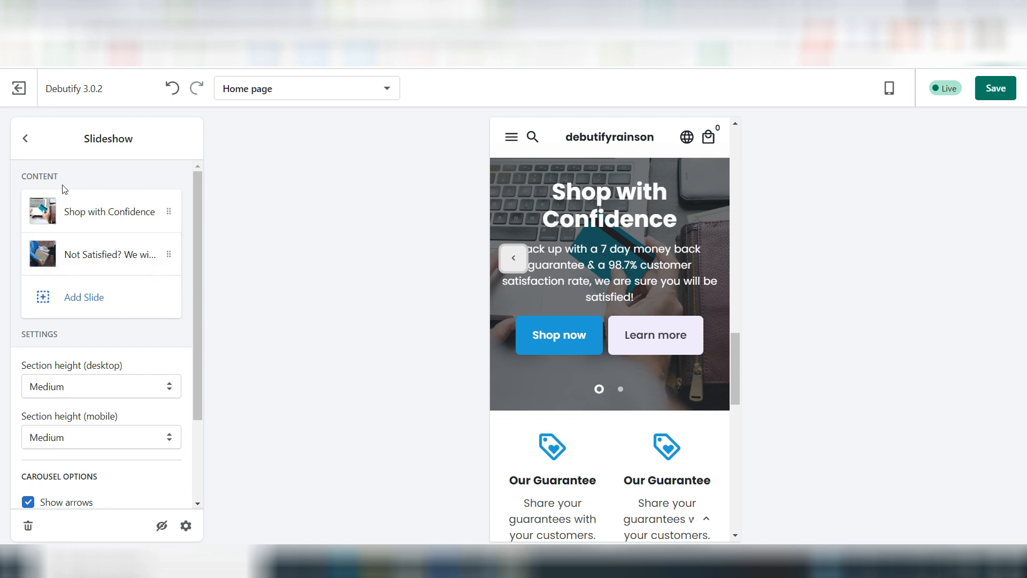
pyautogui.click(97, 226)
pyautogui.scroll(-5, 110, 339)
pyautogui.scroll(-15, 110, 337)
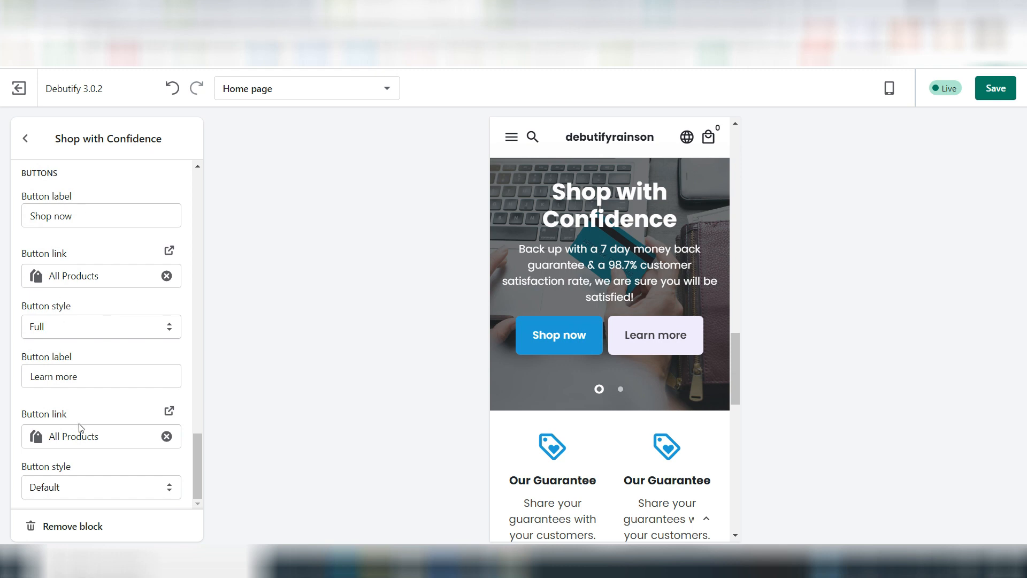
pyautogui.tripleClick(55, 382)
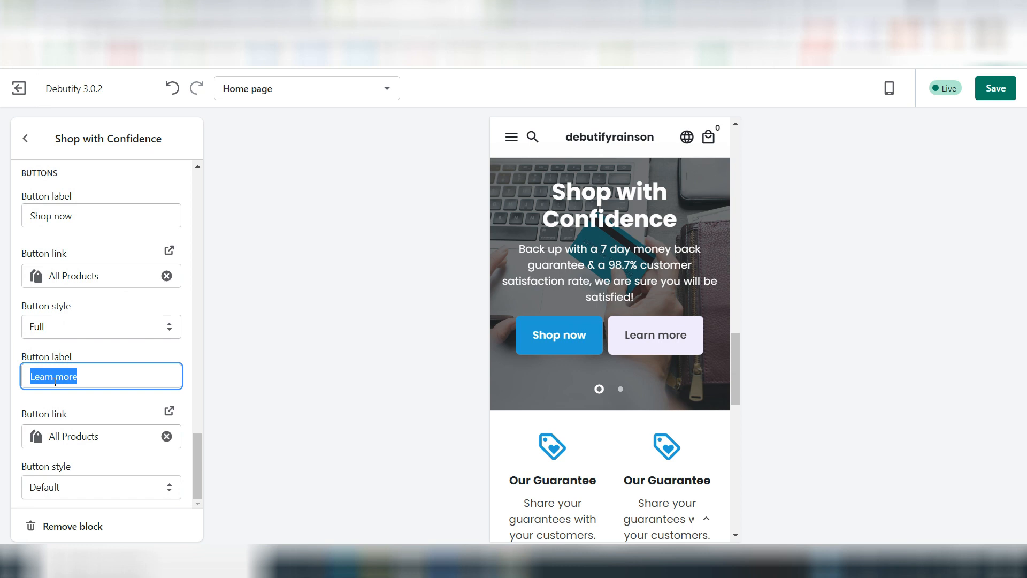
pyautogui.write('About Us')
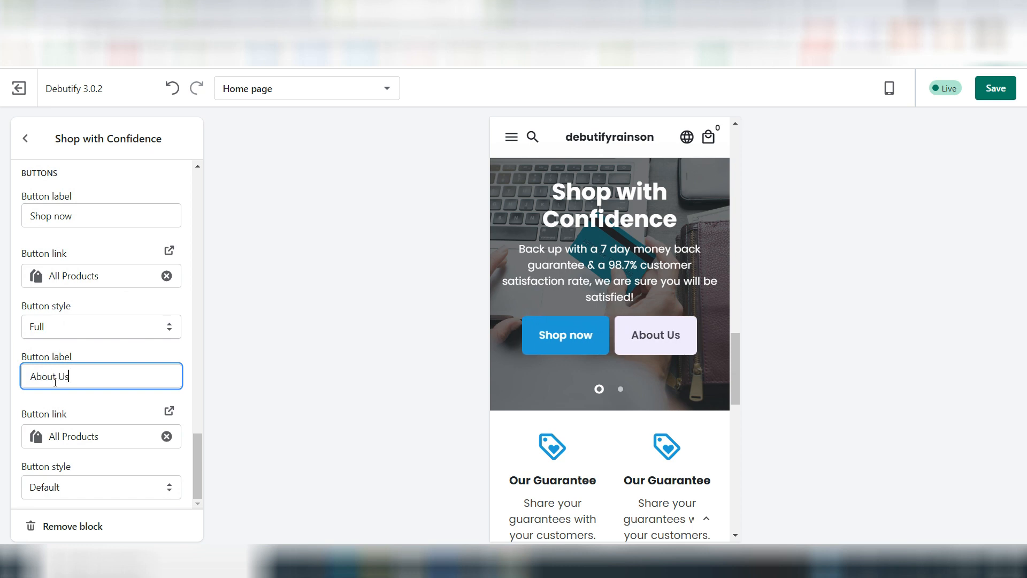
pyautogui.scroll(15, 647, 259)
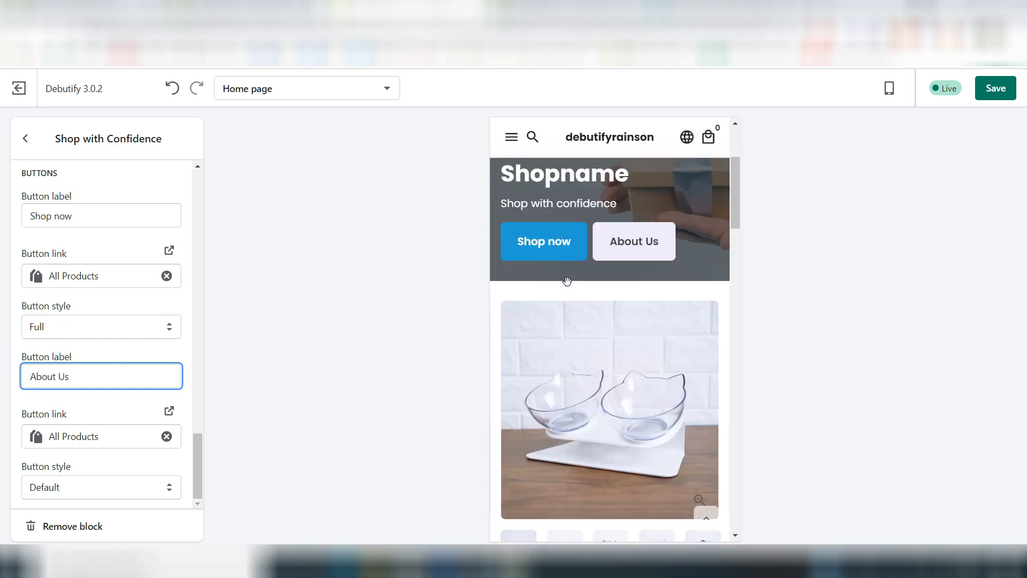
# Step: Add a Testimonials section to the home page below the slideshow
pyautogui.scroll(-10, 611, 426)
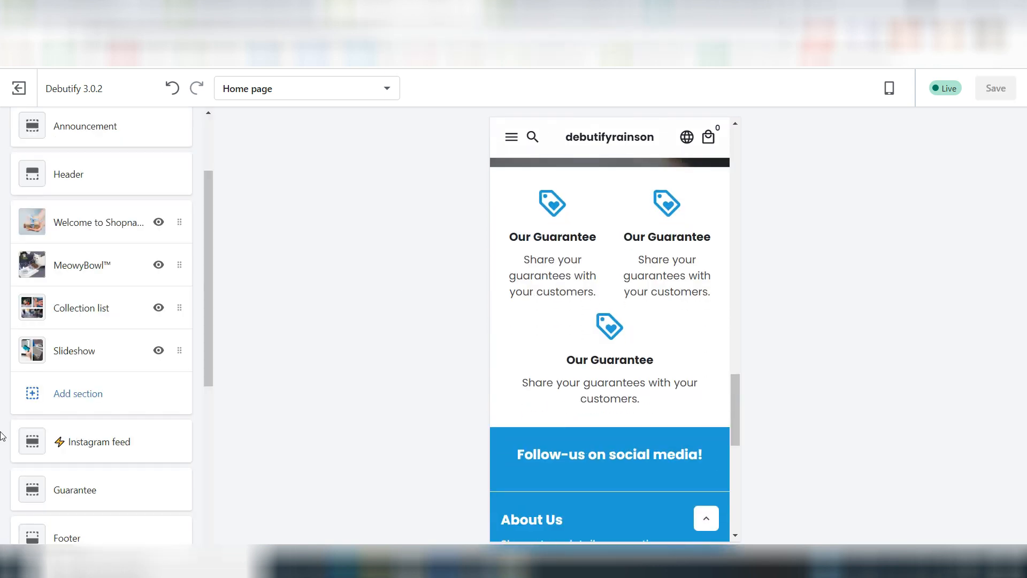
pyautogui.click(71, 397)
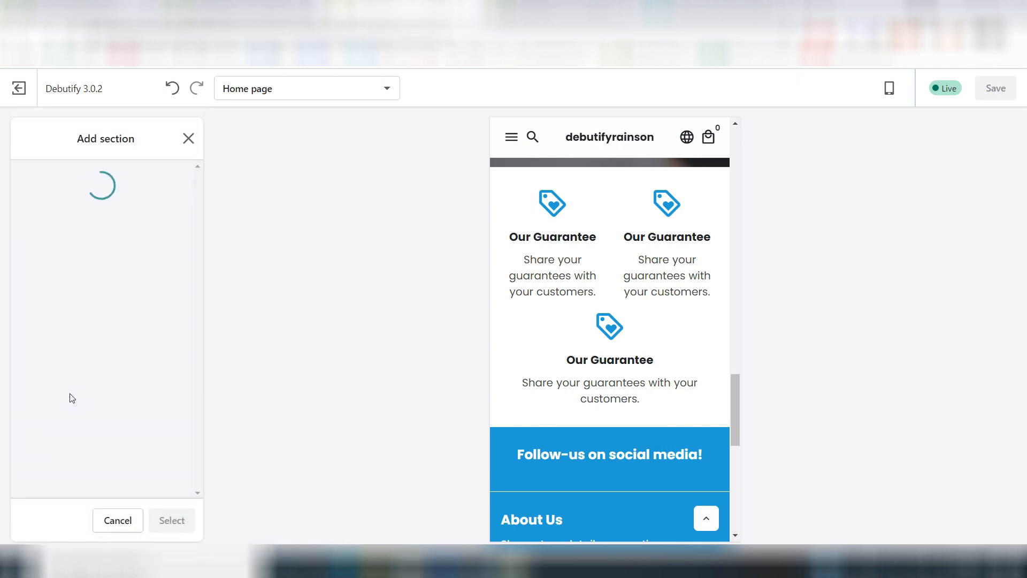
pyautogui.scroll(-10, 72, 398)
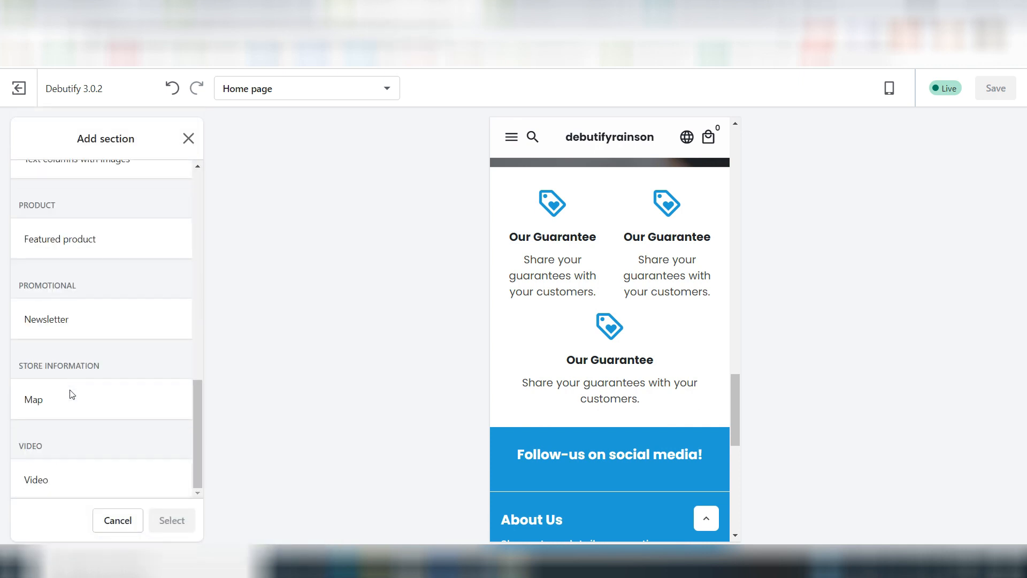
pyautogui.scroll(6, 59, 343)
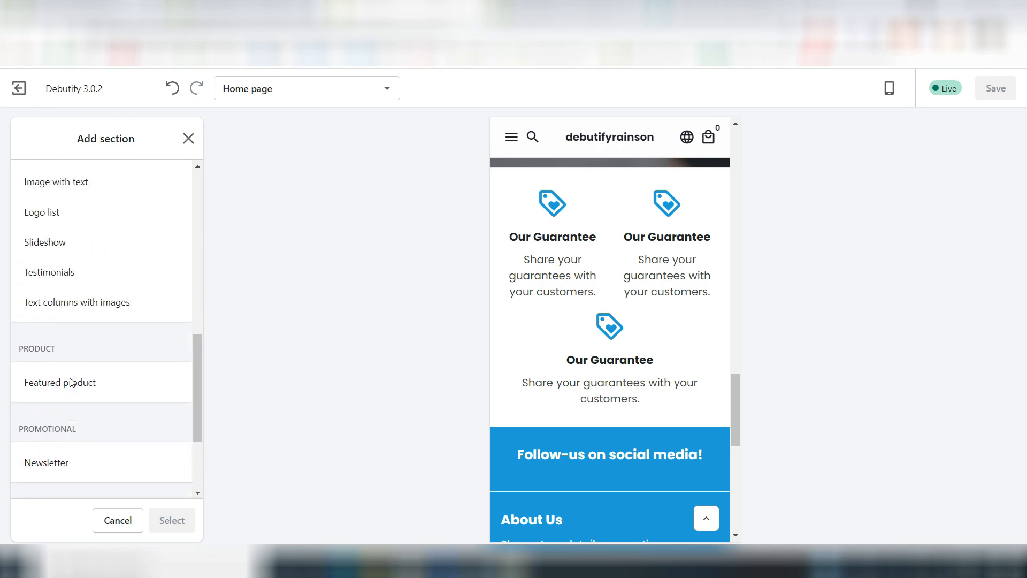
pyautogui.click(58, 309)
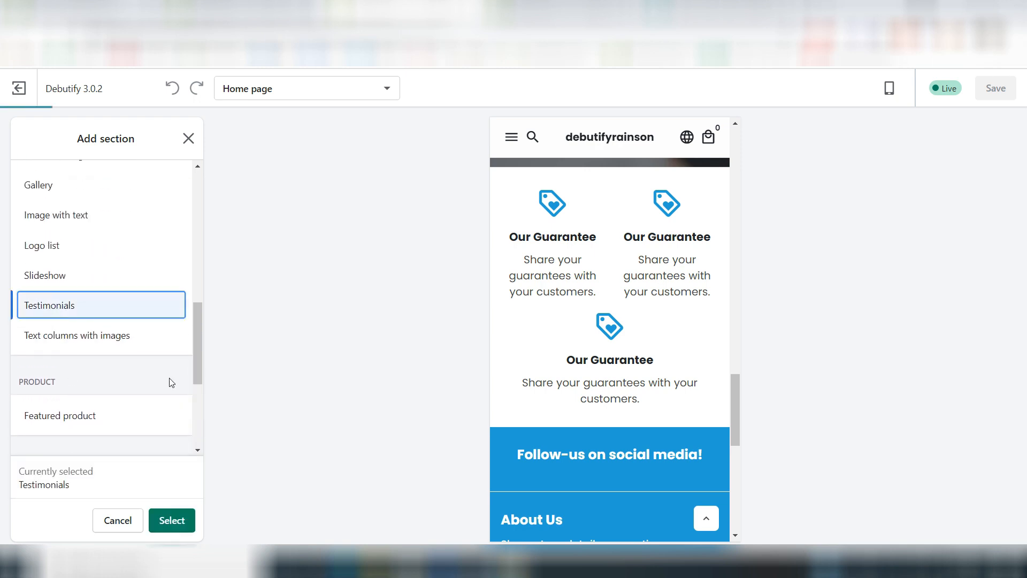
pyautogui.click(171, 520)
pyautogui.click(185, 526)
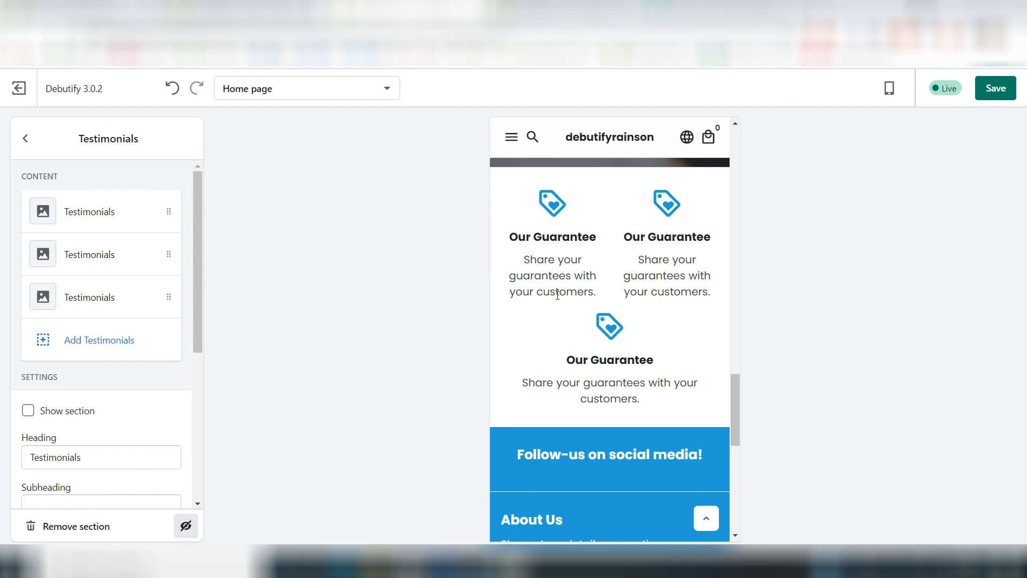
# Step: Set the first testimonial's text to "Amazing" and enter the author's name
pyautogui.click(74, 208)
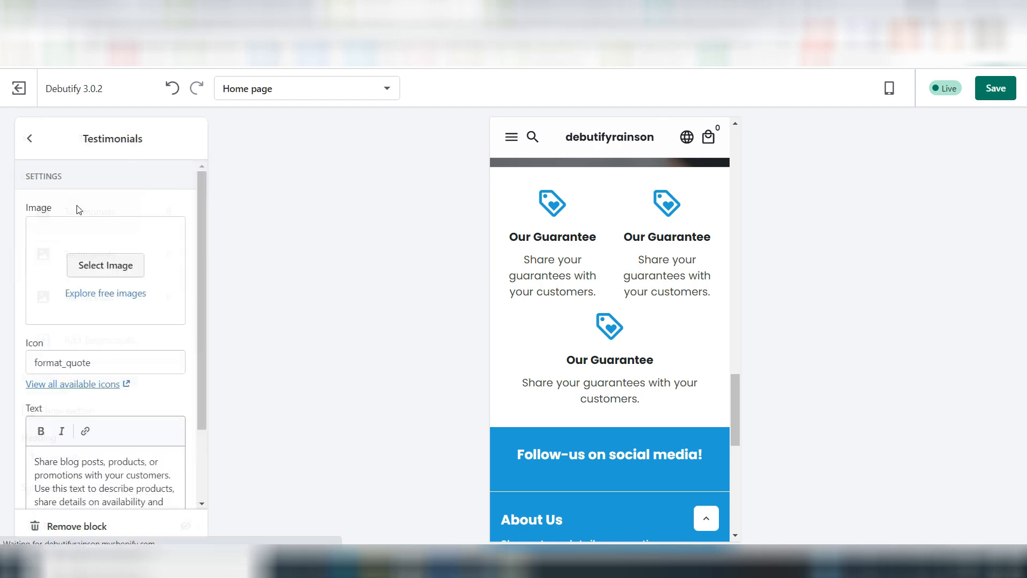
pyautogui.scroll(-2, 100, 361)
pyautogui.click(69, 381)
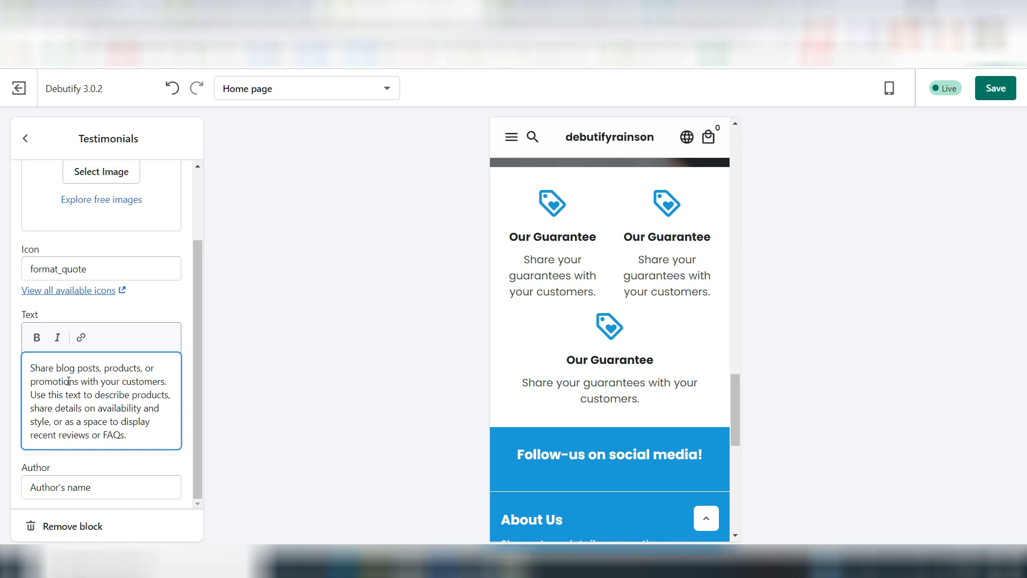
pyautogui.hotkey('ctrl', 'a')
pyautogui.write('Ama')
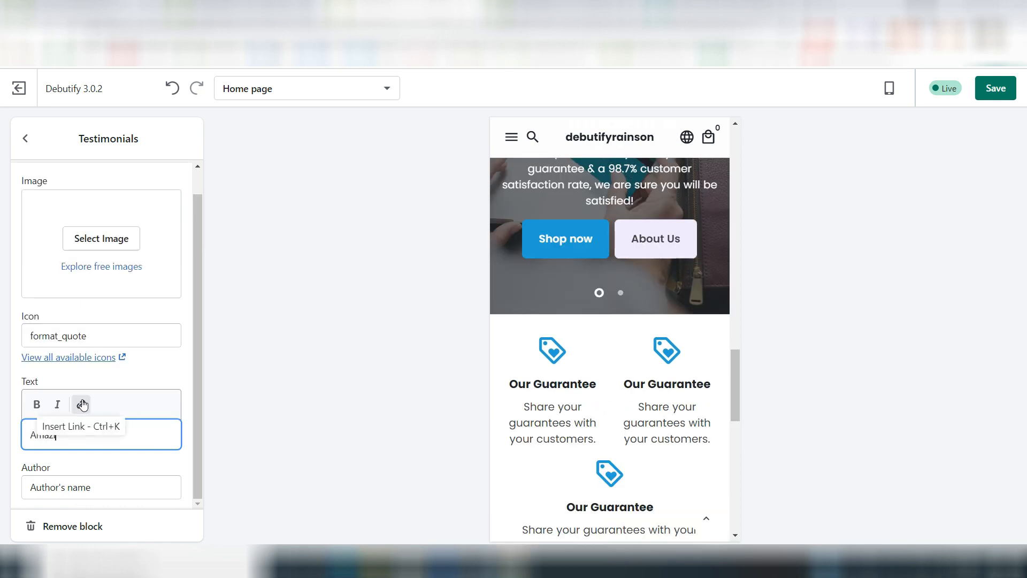
pyautogui.click(166, 466)
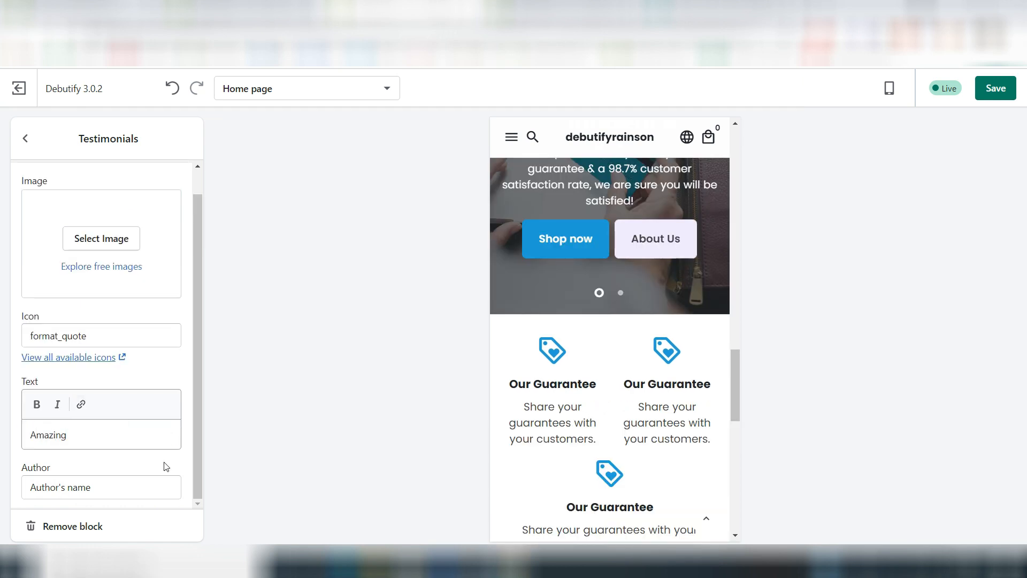
pyautogui.click(55, 484)
pyautogui.hotkey('ctrl', 'a')
pyautogui.write('Rainson')
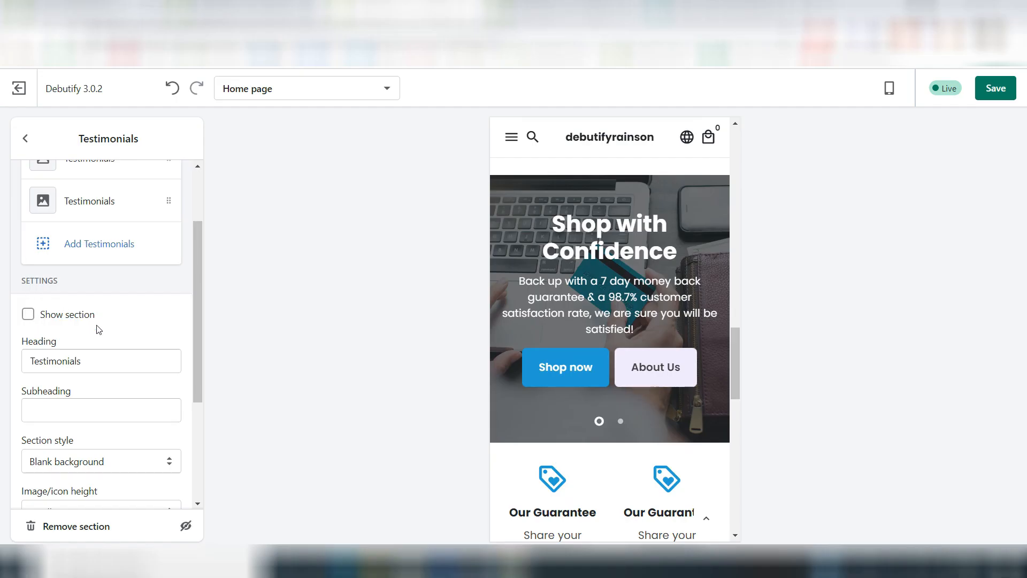
# Step: Enable showing the Testimonials section, check it in the preview and return to the section list
pyautogui.scroll(2, 98, 329)
pyautogui.click(28, 411)
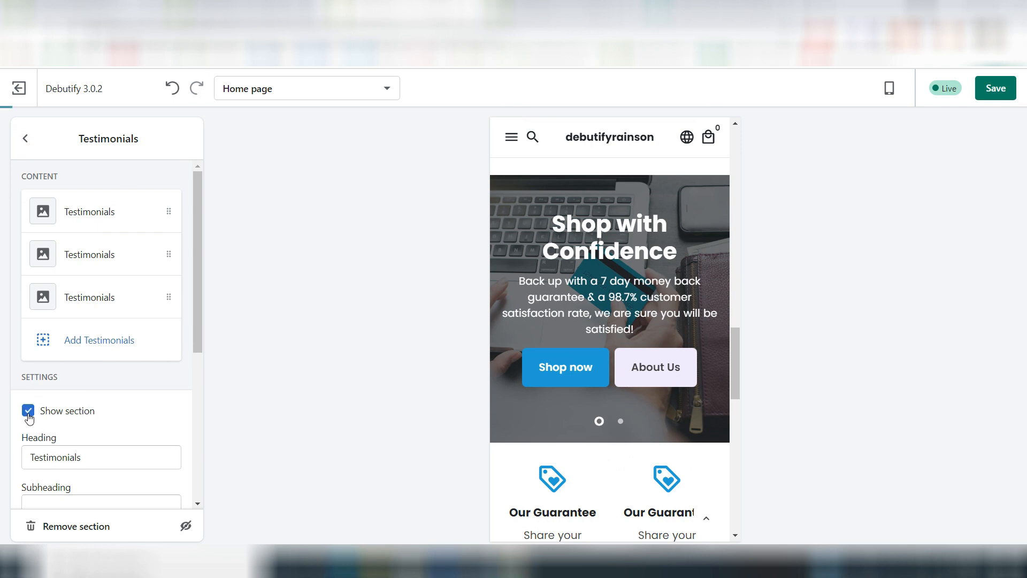
pyautogui.scroll(-2, 640, 429)
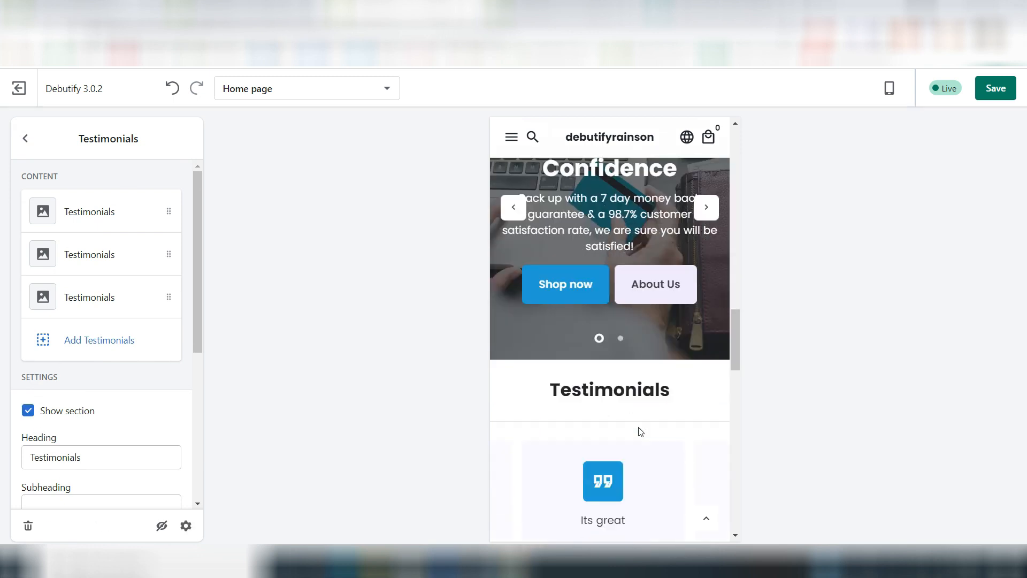
pyautogui.scroll(-10, 640, 431)
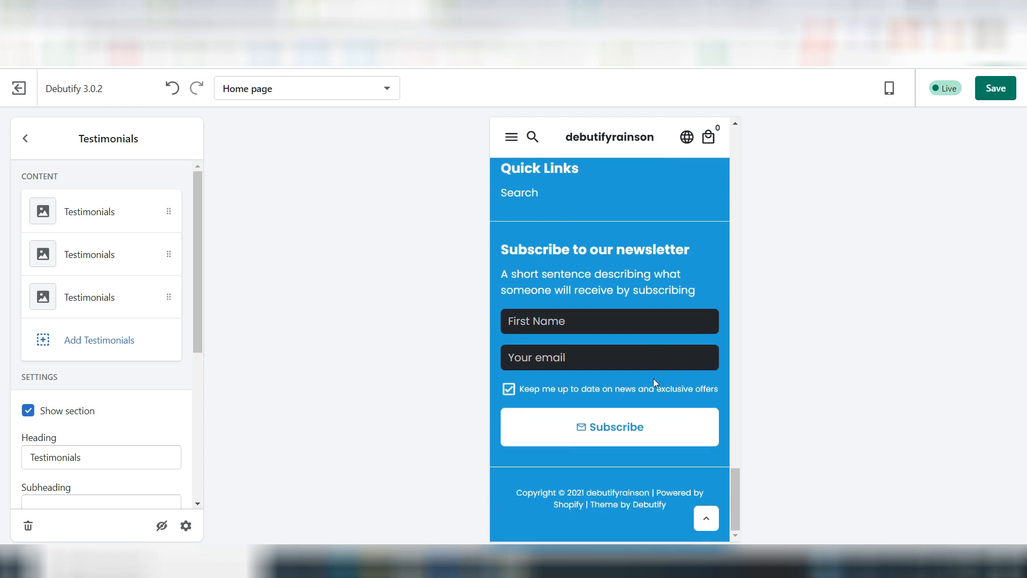
pyautogui.click(25, 138)
pyautogui.scroll(3, 565, 316)
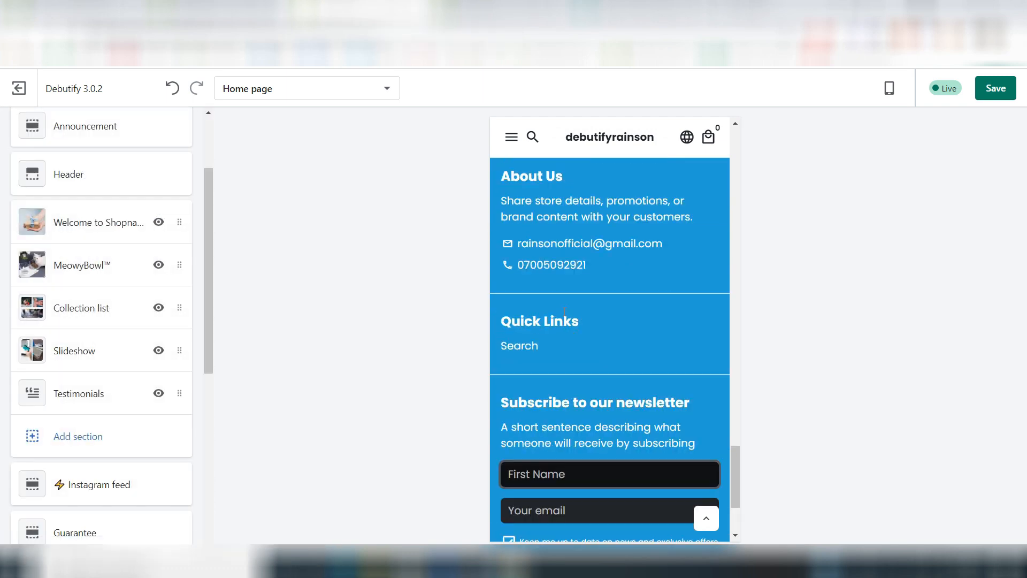
pyautogui.scroll(8, 564, 311)
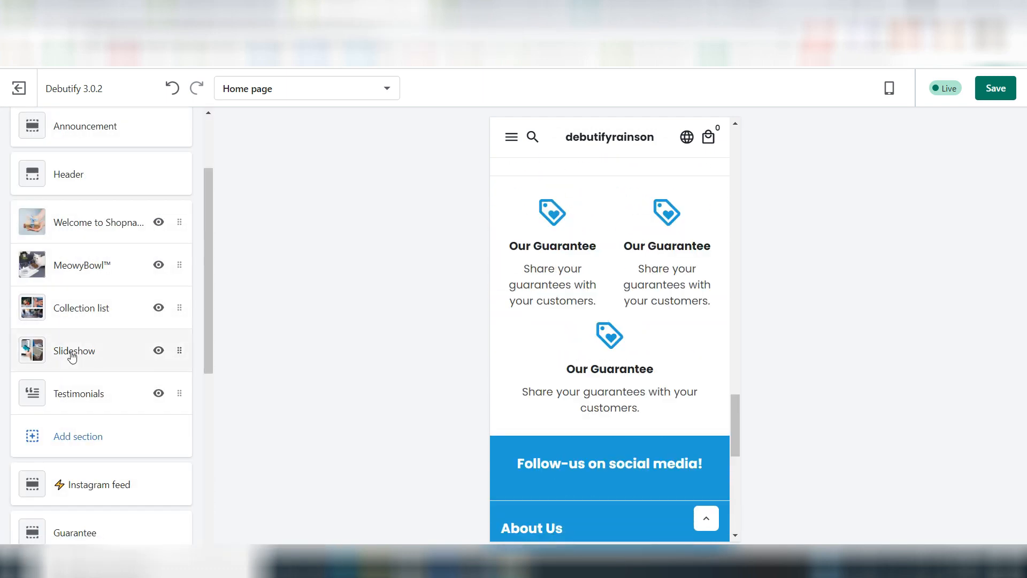
# Step: Set the icon of the first block in the Guarantee section to "refresh"
pyautogui.scroll(-3, 72, 357)
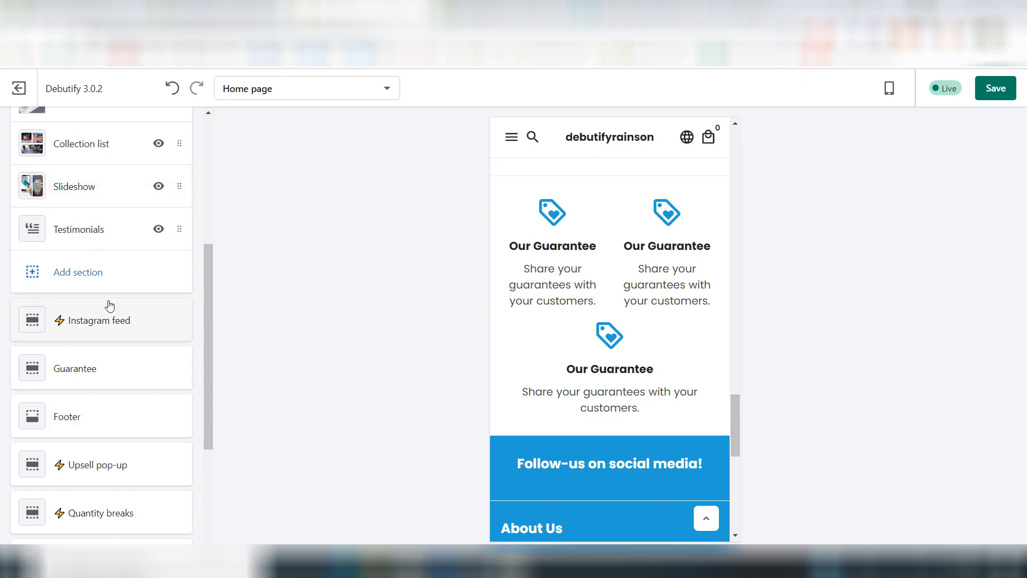
pyautogui.scroll(-2, 110, 305)
pyautogui.click(60, 243)
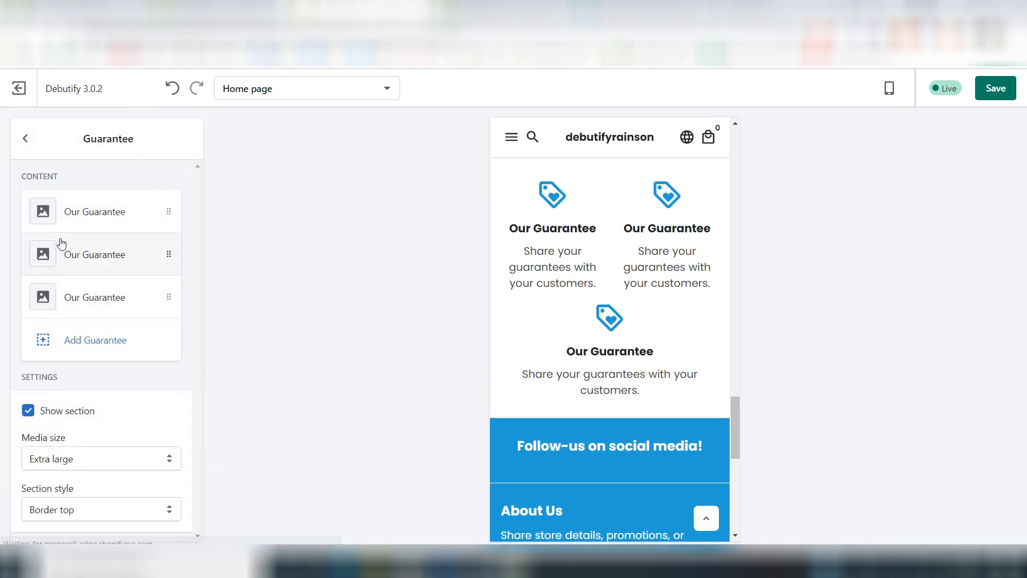
pyautogui.click(136, 207)
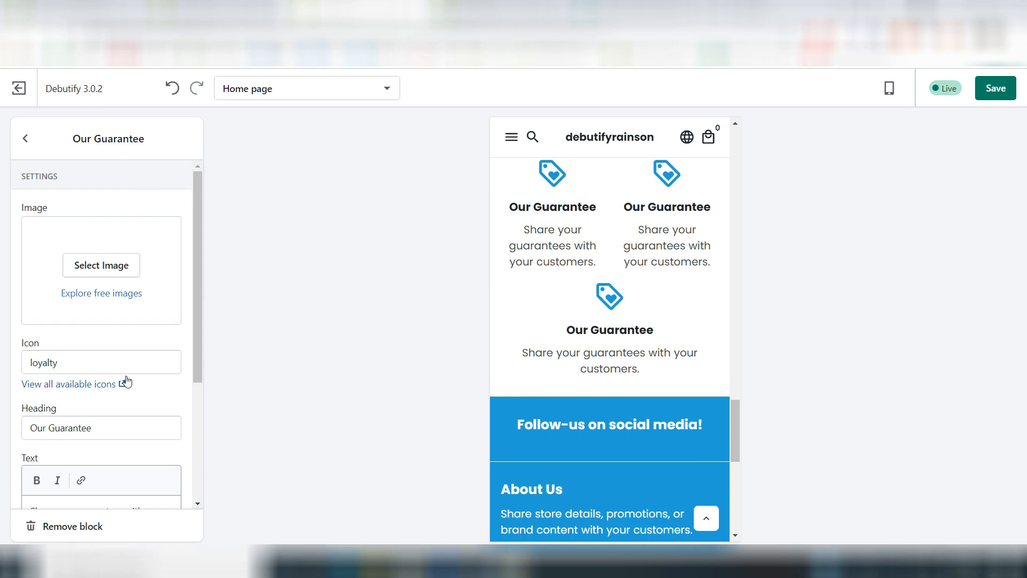
pyautogui.scroll(-3, 126, 381)
pyautogui.click(67, 208)
pyautogui.doubleClick(67, 208)
pyautogui.write('refresh')
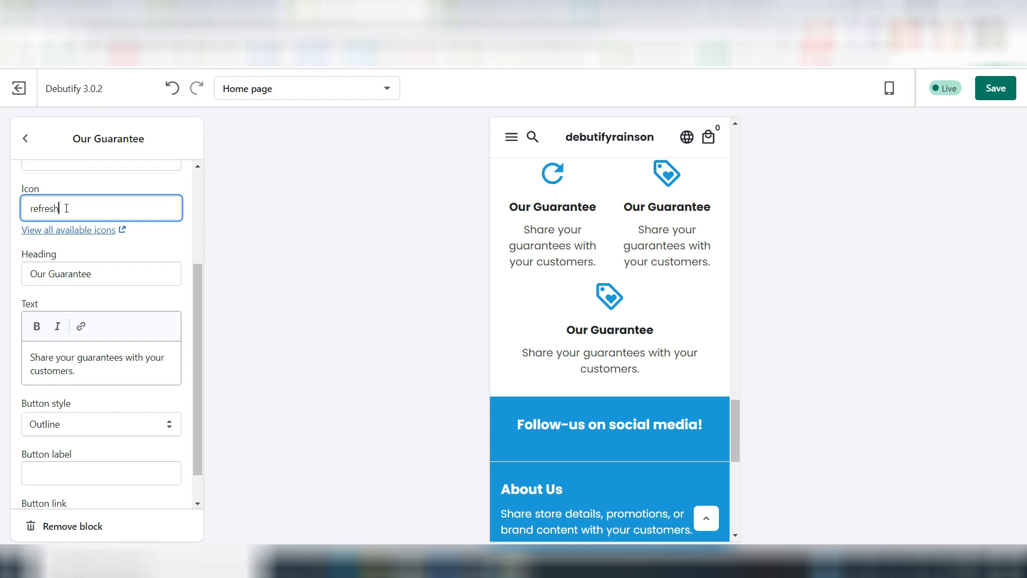
pyautogui.click(354, 255)
# Step: Set the heading of the first guarantee block to "7 Day MoneyBack Guarantee"
pyautogui.click(70, 371)
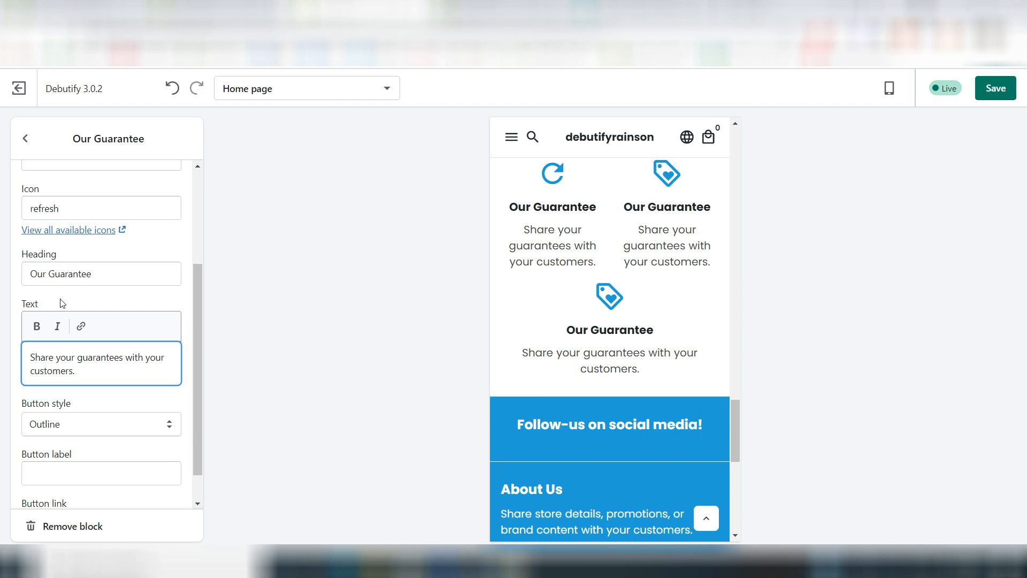
pyautogui.click(60, 265)
pyautogui.hotkey('ctrl', 'a')
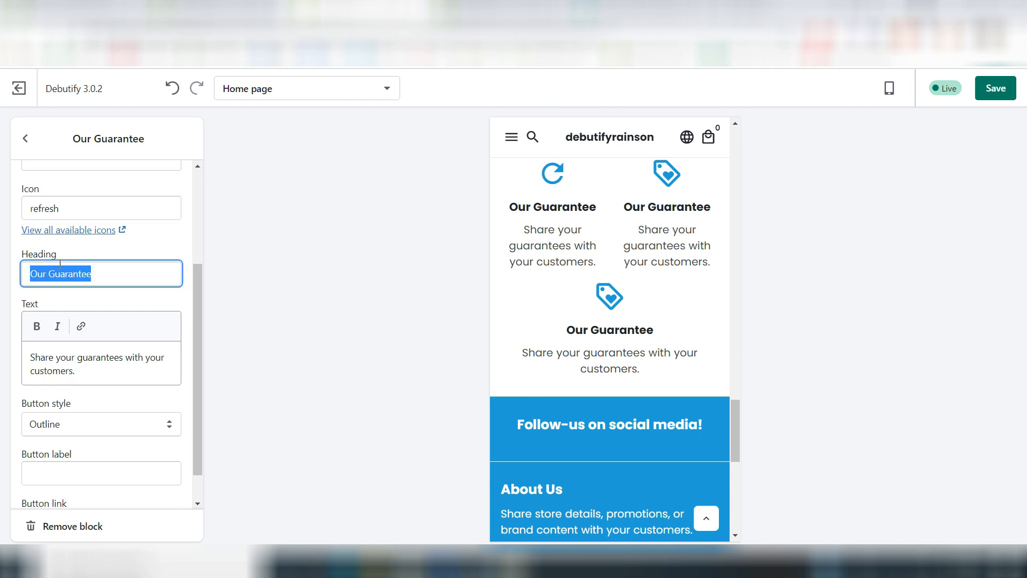
pyautogui.write('7 Da')
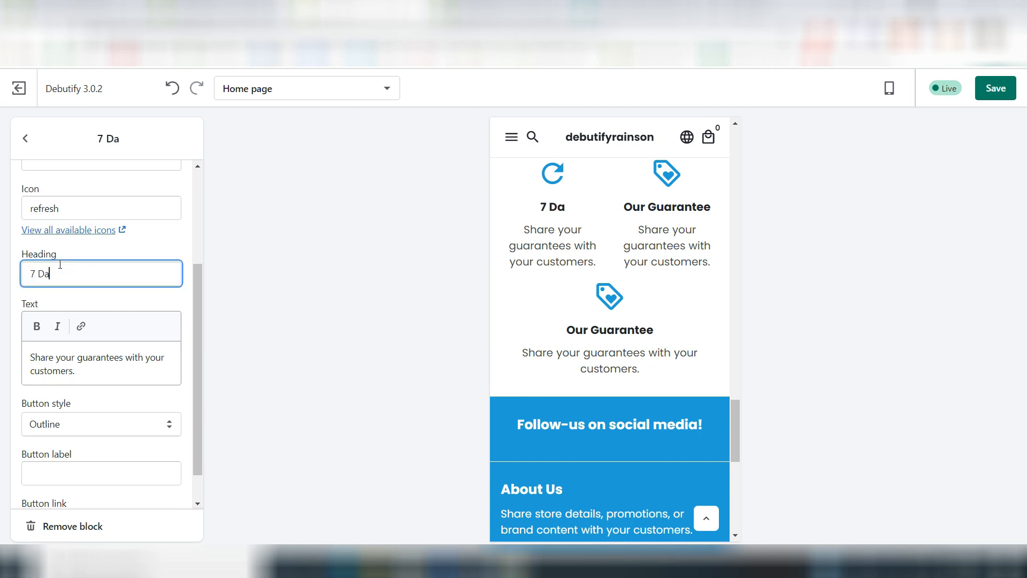
pyautogui.write('y Money')
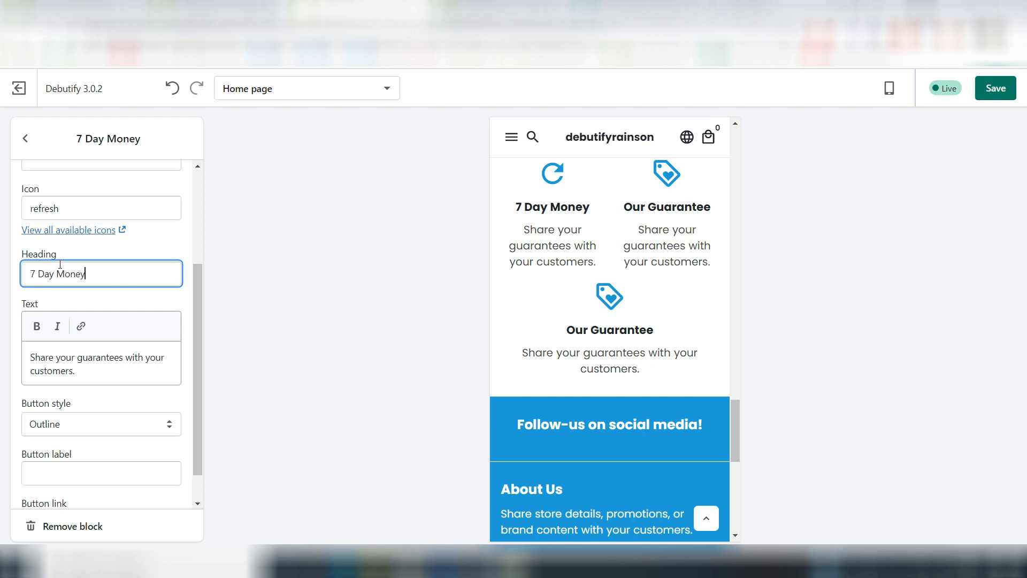
pyautogui.write('Back G')
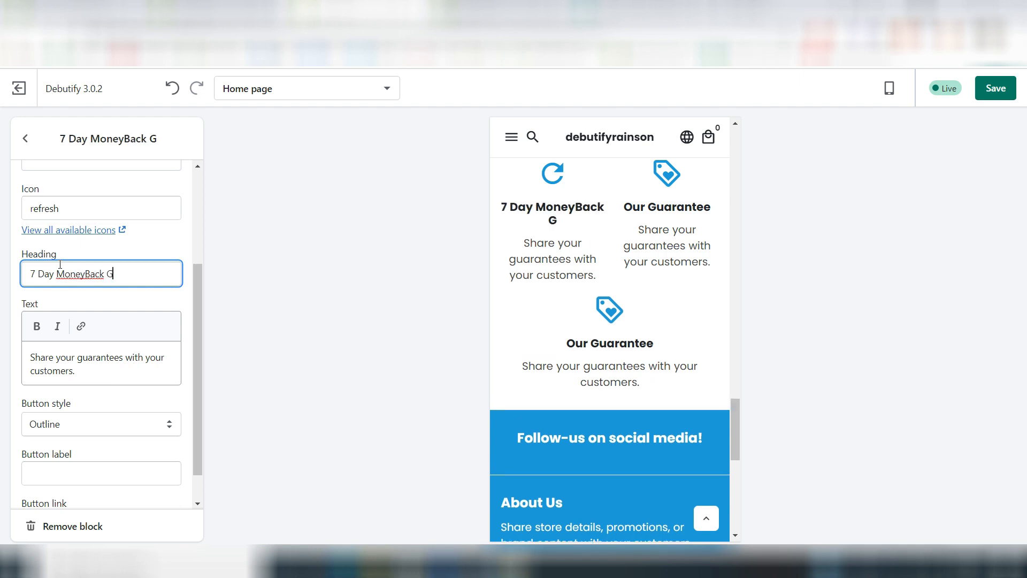
pyautogui.write('uarantee')
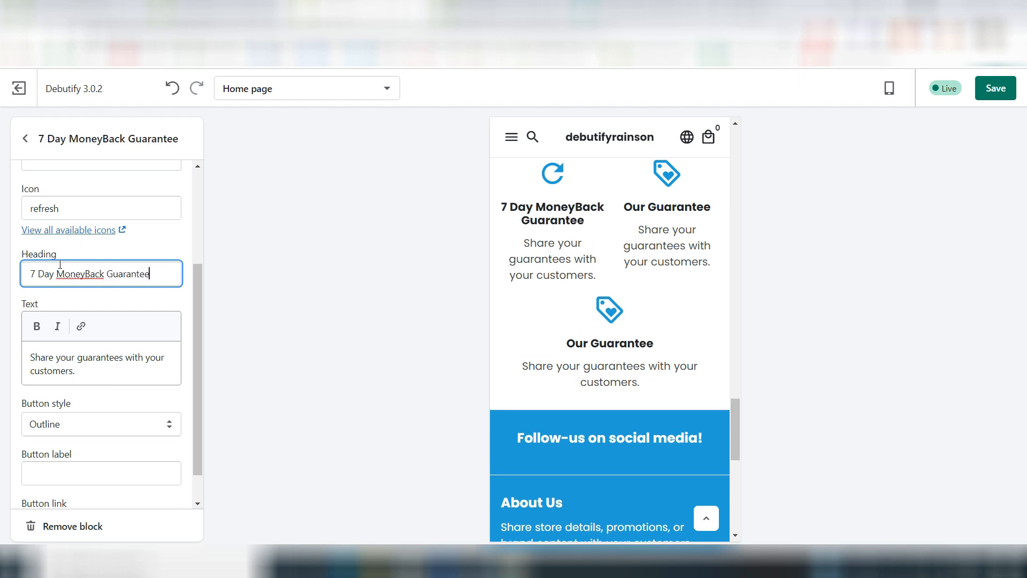
# Step: Set the first guarantee's text to "Not satisfied with the purchase? Don't worry! Contact us & we will make you happy :)"
pyautogui.click(58, 369)
pyautogui.hotkey('ctrl', 'a')
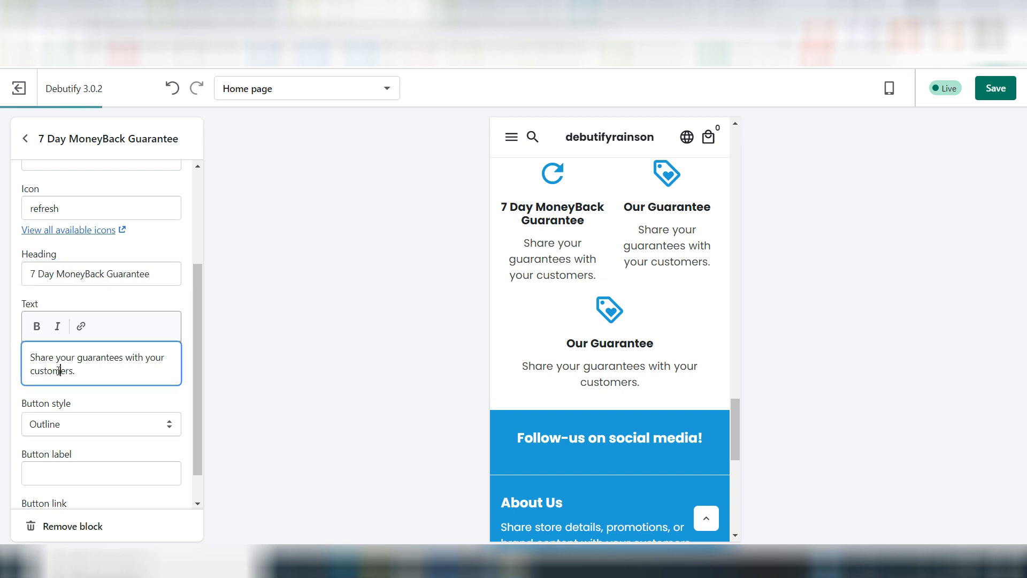
pyautogui.write("Not satisfied with the purchase? Don't woryy! Contact us & we will make you happ")
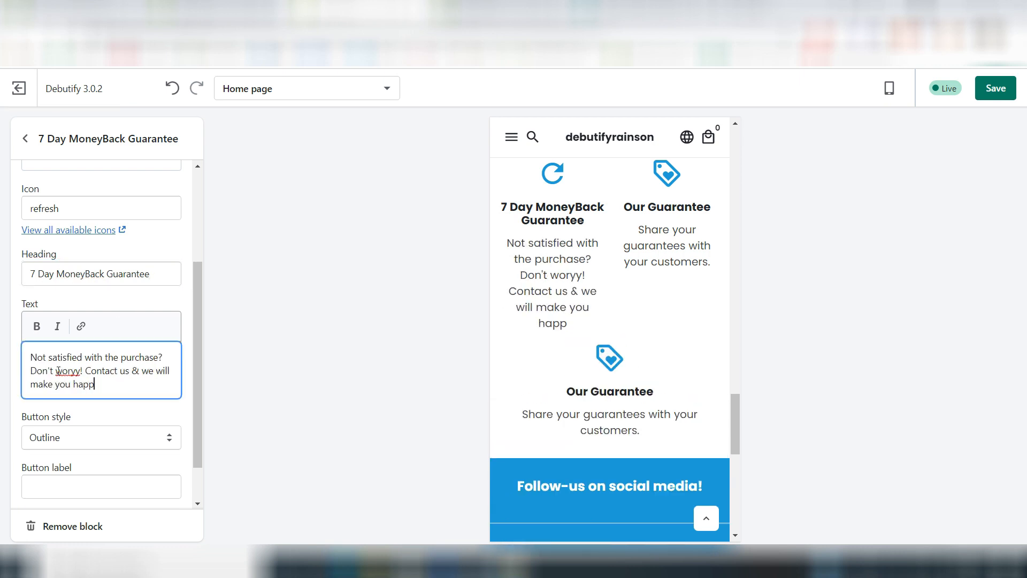
pyautogui.write('y :)')
pyautogui.press('BackSpace')
pyautogui.write('r')
pyautogui.click(155, 304)
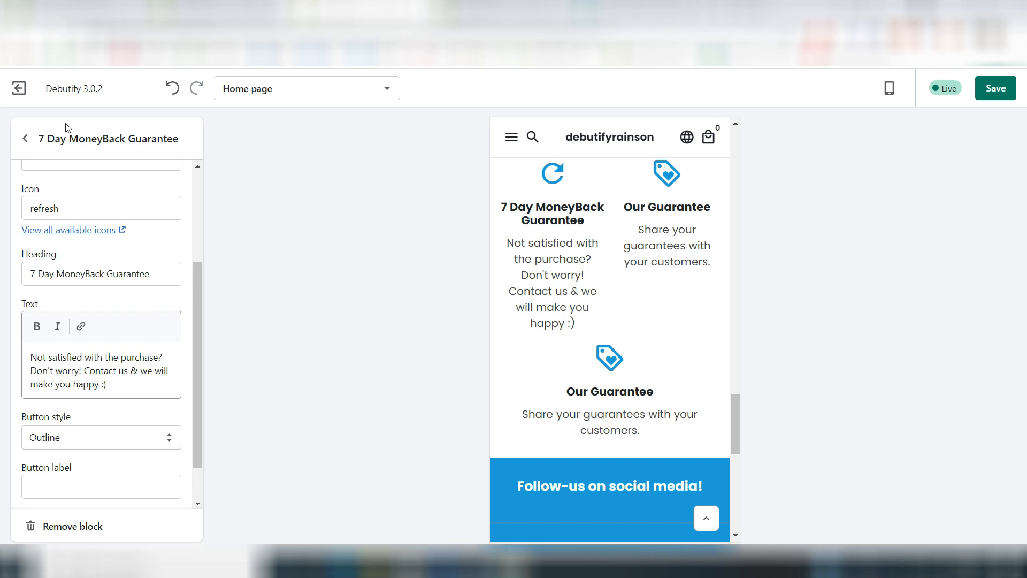
# Step: Set the icon of the second block in the Guarantee section to "support_agent"
pyautogui.click(25, 140)
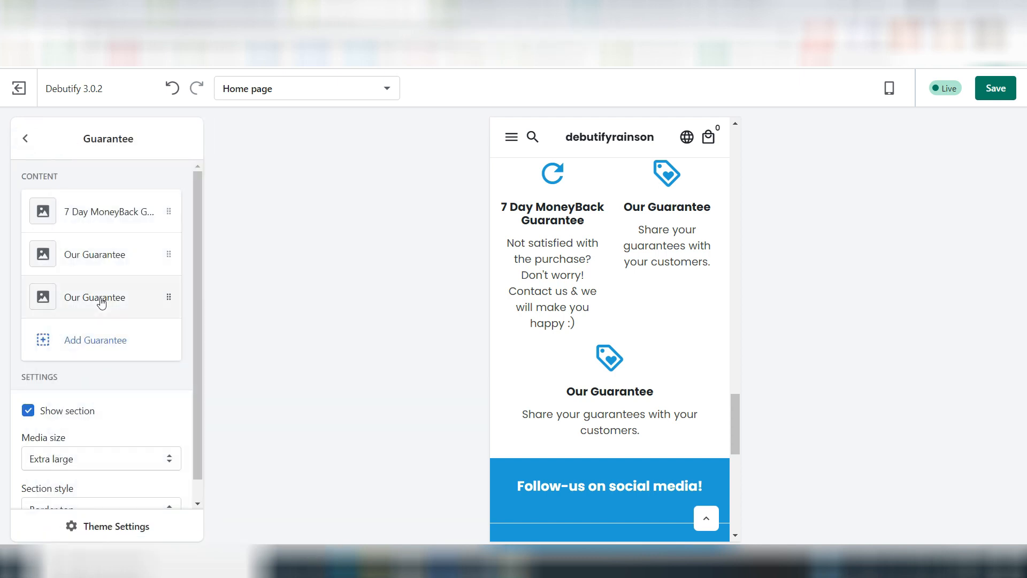
pyautogui.click(80, 247)
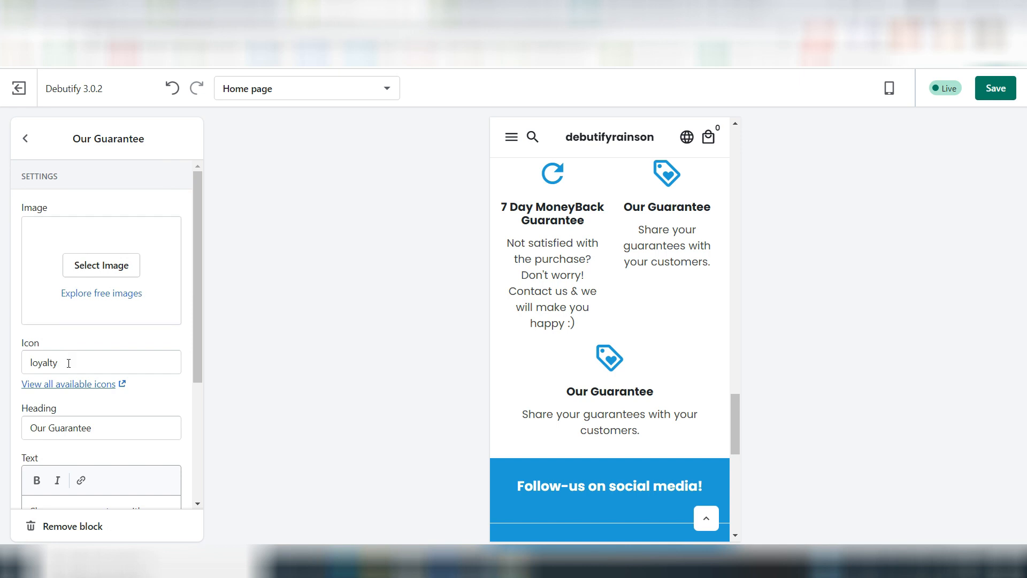
pyautogui.click(38, 364)
pyautogui.doubleClick(38, 364)
pyautogui.write('support_agent')
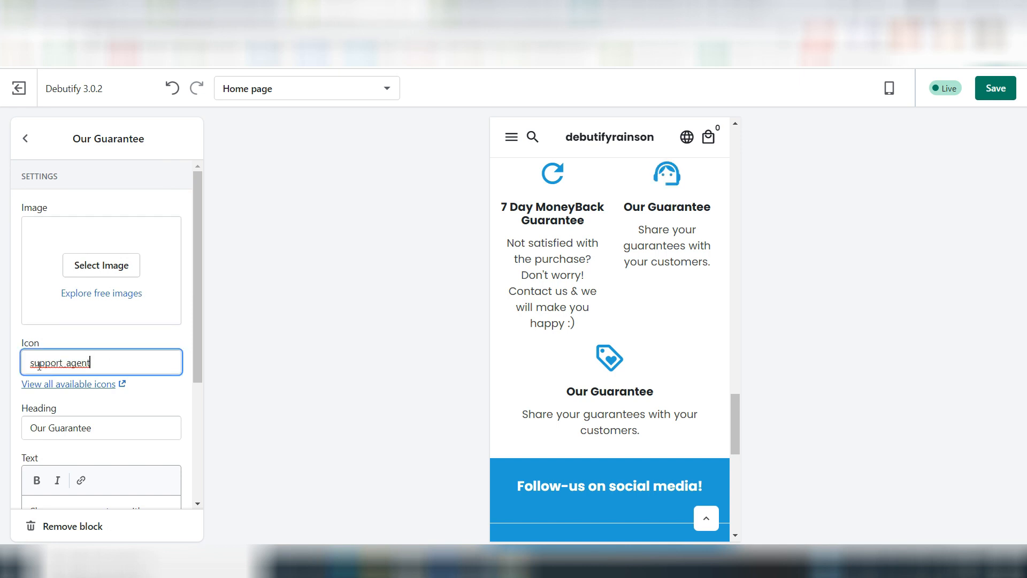
pyautogui.click(92, 343)
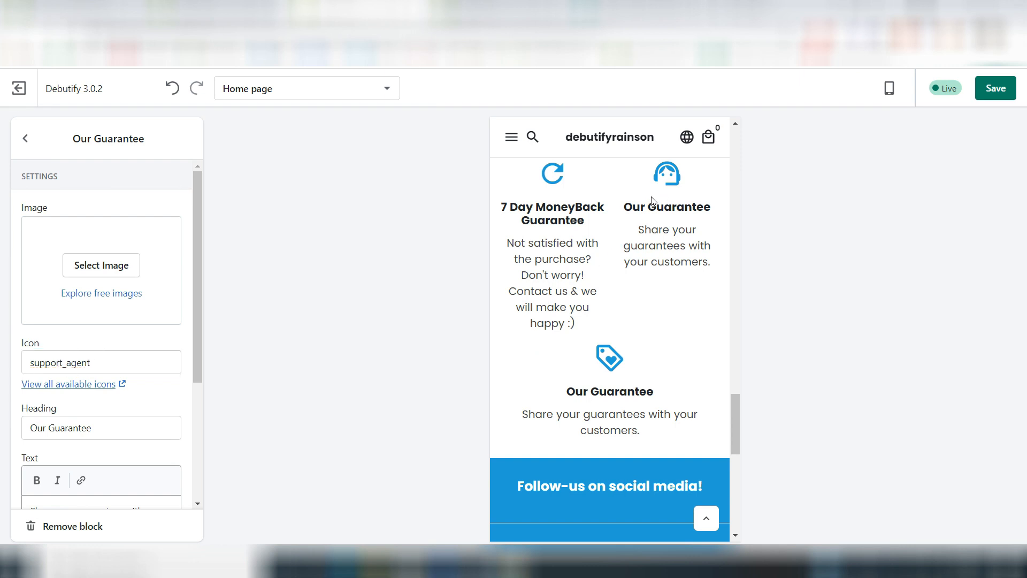
# Step: Set the heading of the second guarantee block to "24/7 support"
pyautogui.tripleClick(49, 428)
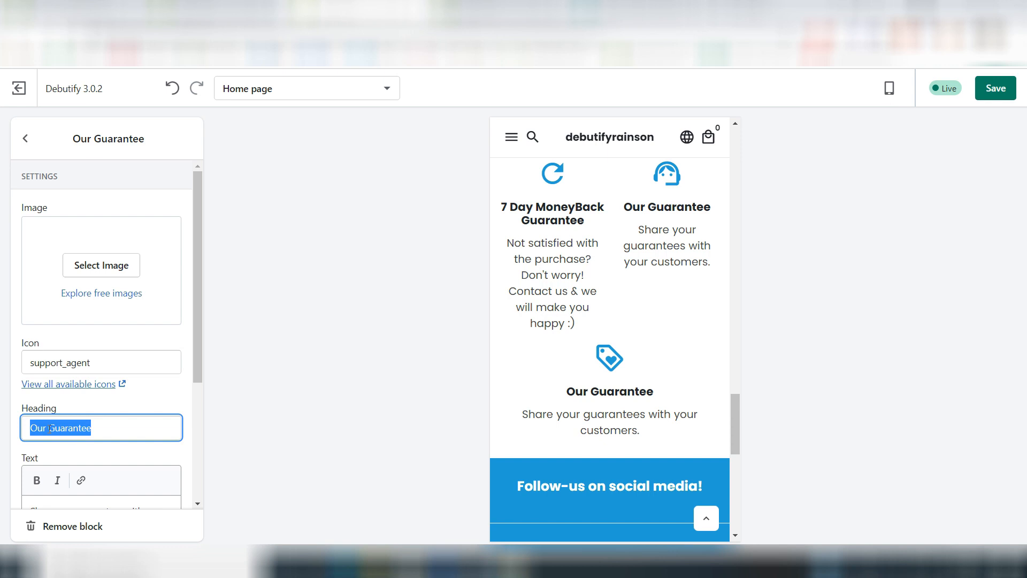
pyautogui.write('24/7')
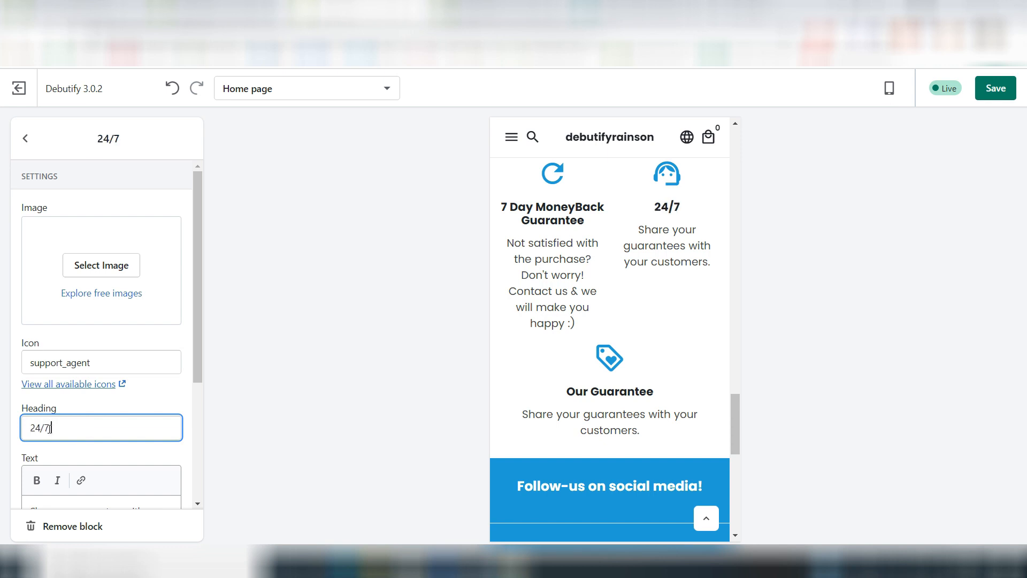
pyautogui.write(' supporr')
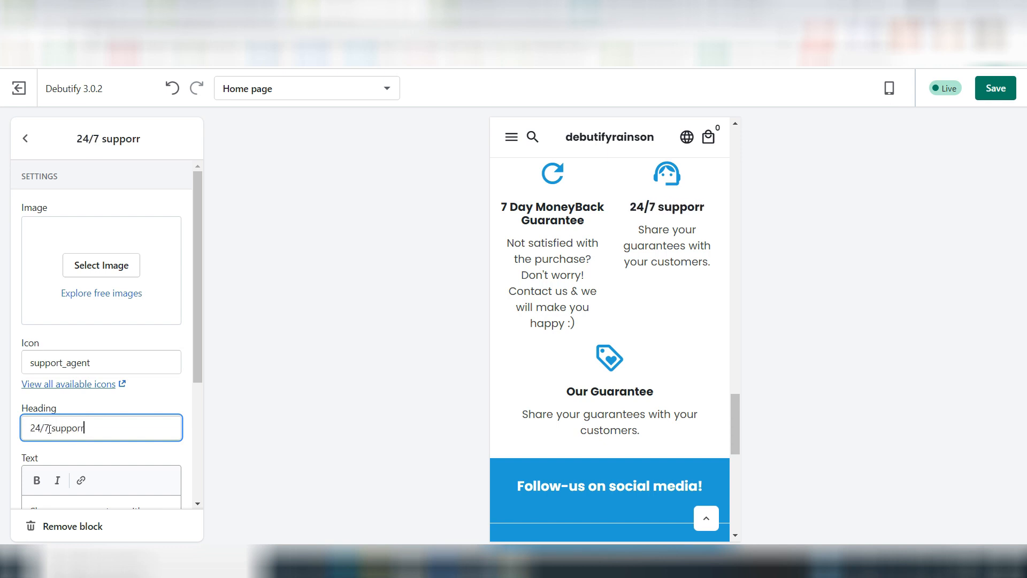
pyautogui.press('BackSpace')
pyautogui.write('t')
# Step: Set the second guarantee's text to "Our dedicated customer support team will reply to any of your queries or questions within 24 hrs!"
pyautogui.scroll(-2, 107, 391)
pyautogui.click(75, 389)
pyautogui.hotkey('ctrl', 'a')
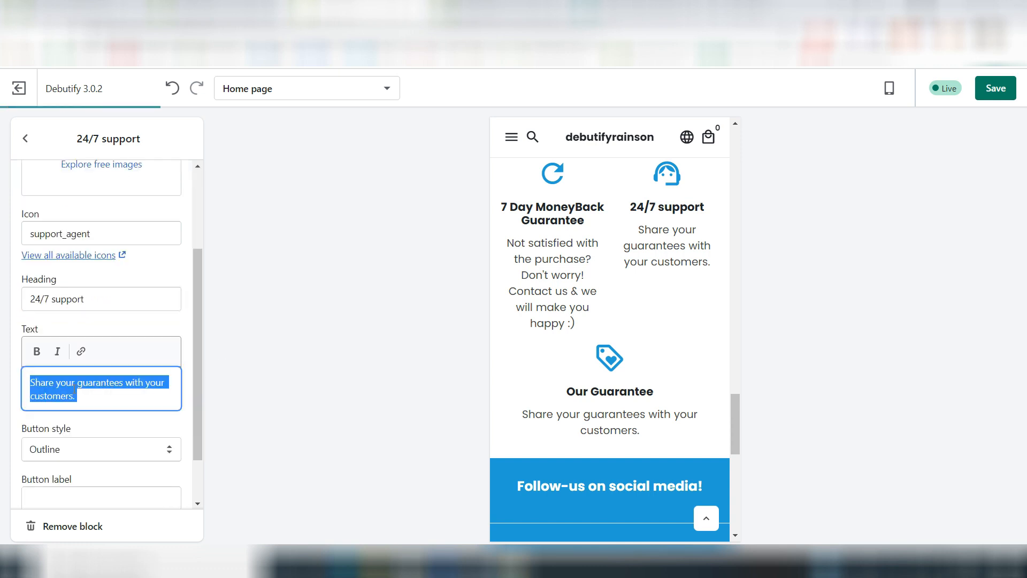
pyautogui.write('Our dedicated customer support team will reply to any of your queries within 24 hr')
pyautogui.write('s')
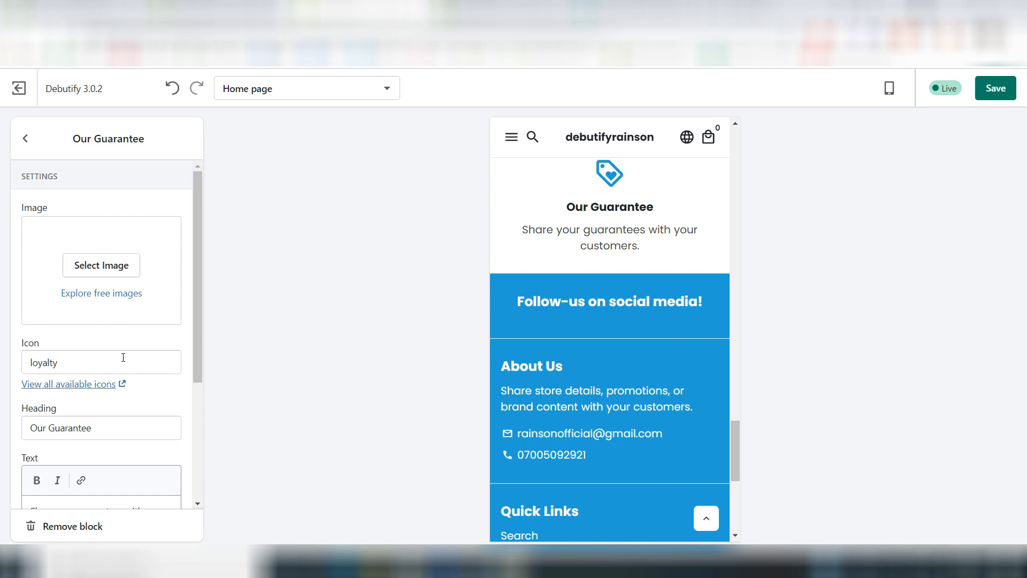
# Step: Set the heading of the third guarantee block to "Best Deals", keeping its loyalty icon
pyautogui.scroll(-3, 69, 261)
pyautogui.click(69, 262)
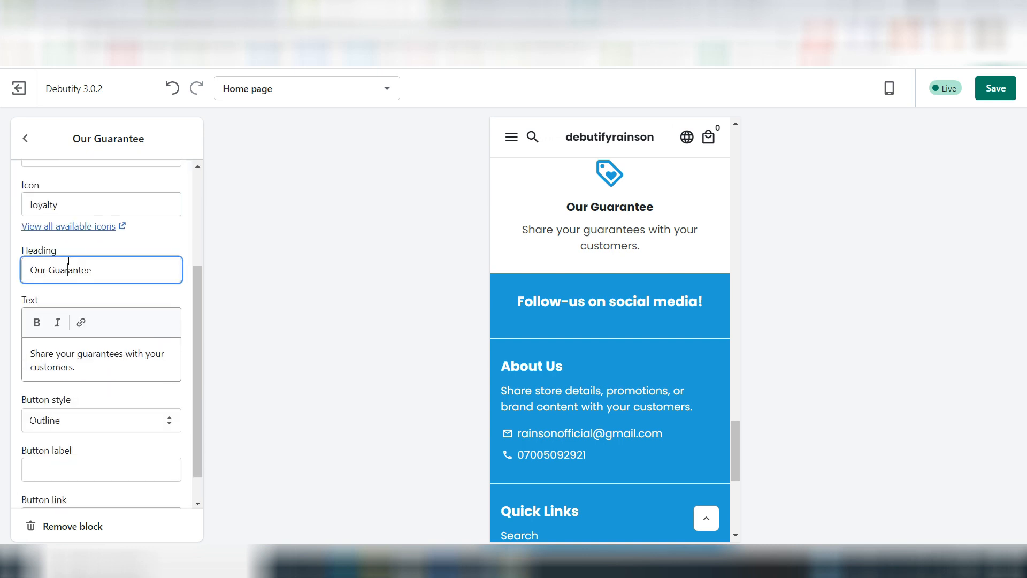
pyautogui.hotkey('ctrl', 'a')
pyautogui.write('B')
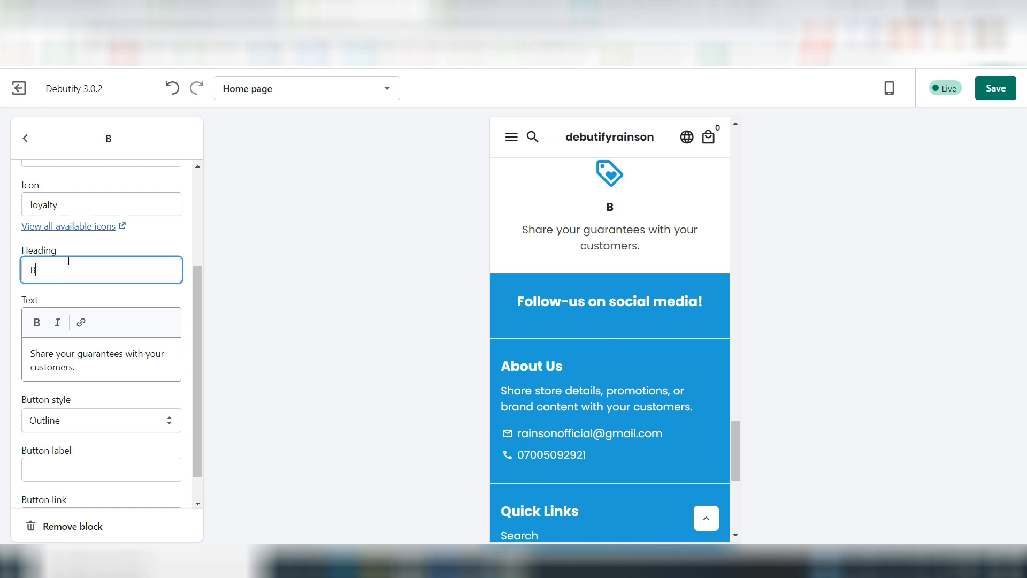
pyautogui.write('est Deals')
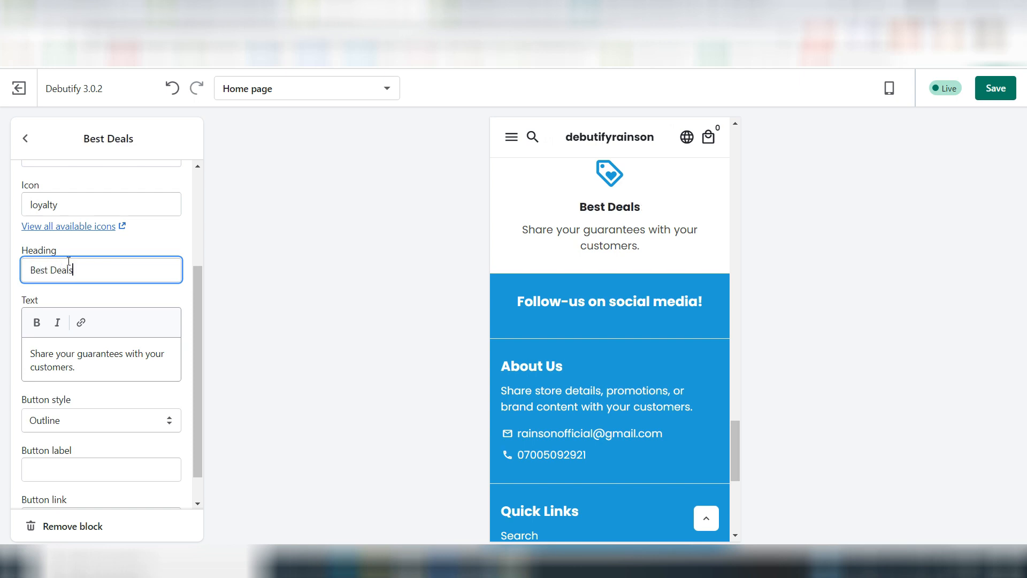
# Step: Set the Best Deals block's text to "We are trying our best to bring you the best deals from time to time!"
pyautogui.click(69, 368)
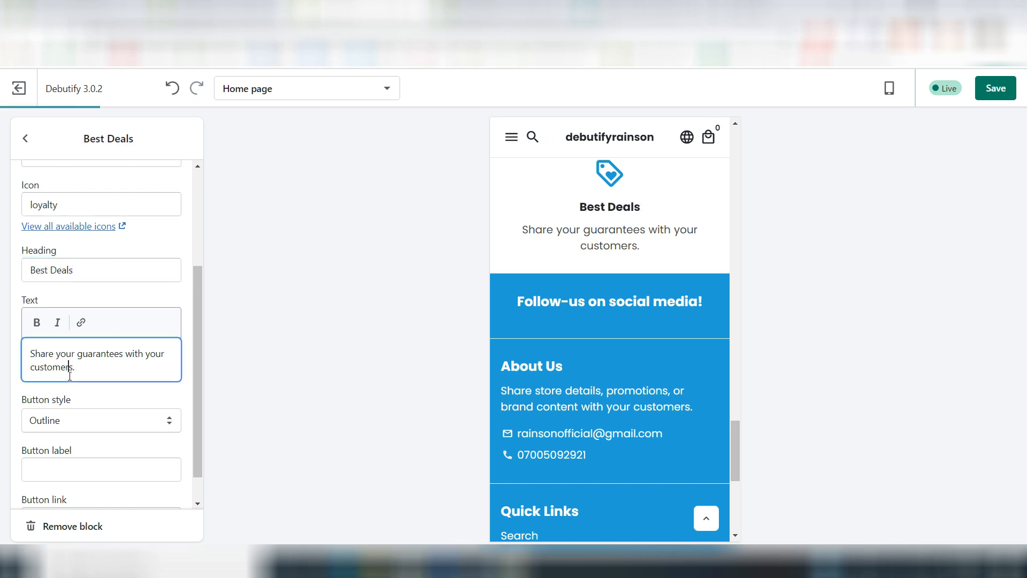
pyautogui.hotkey('ctrl', 'a')
pyautogui.write('We are trying our best to bring you the best deals from time to')
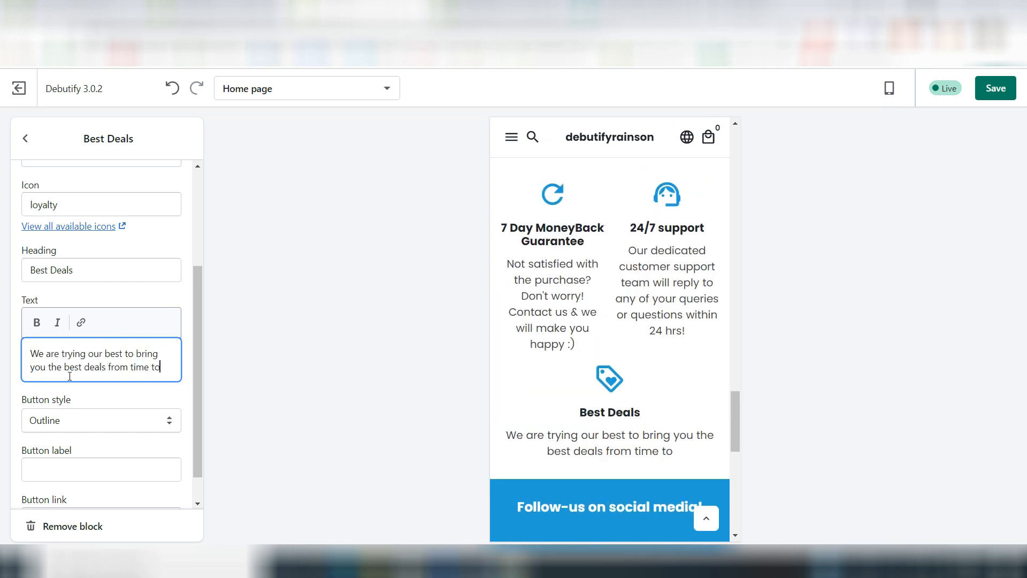
pyautogui.write(' time')
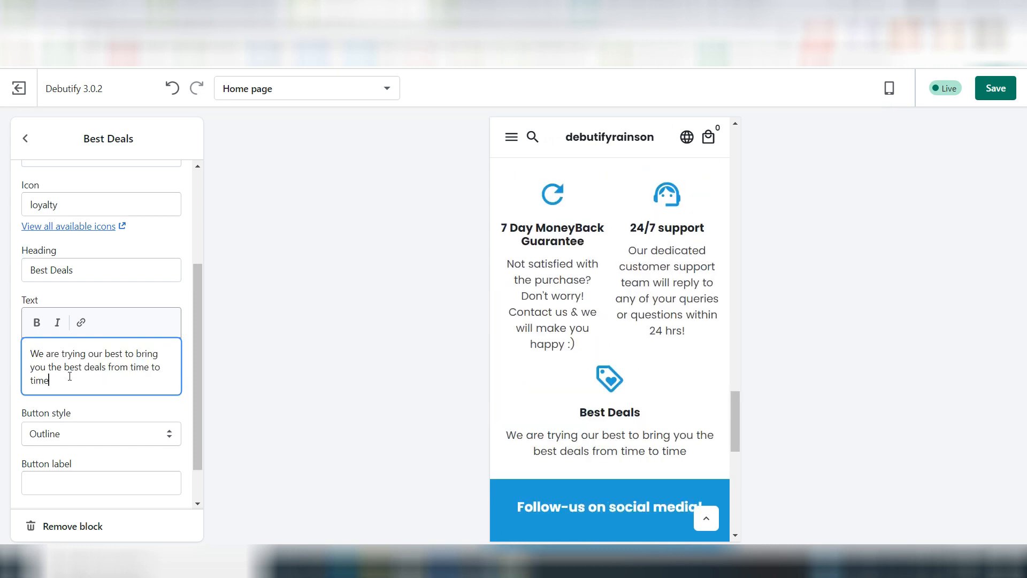
pyautogui.write('!')
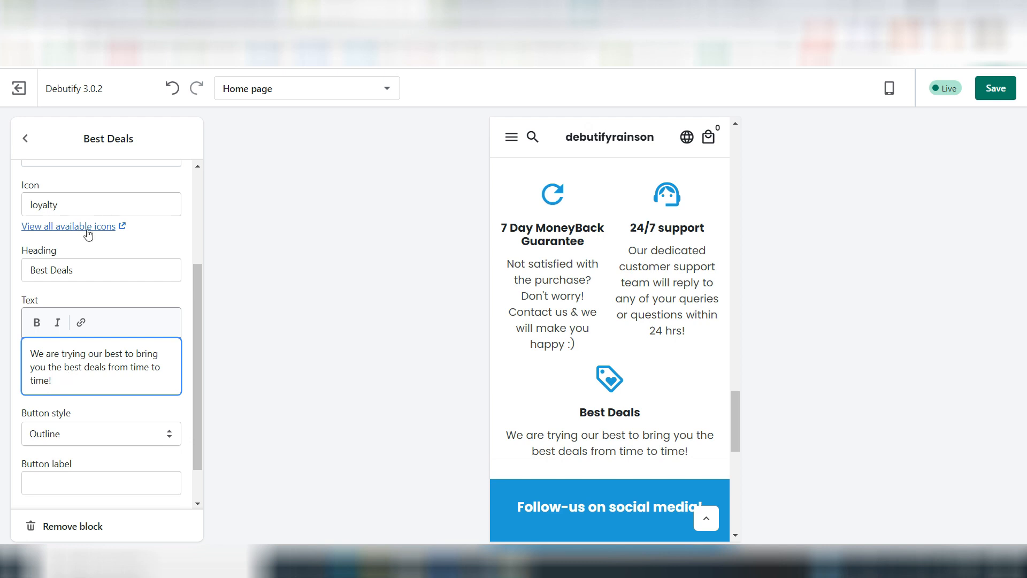
# Step: Add a fourth block to the Guarantee section and set its icon to "emoji_emotions"
pyautogui.click(25, 138)
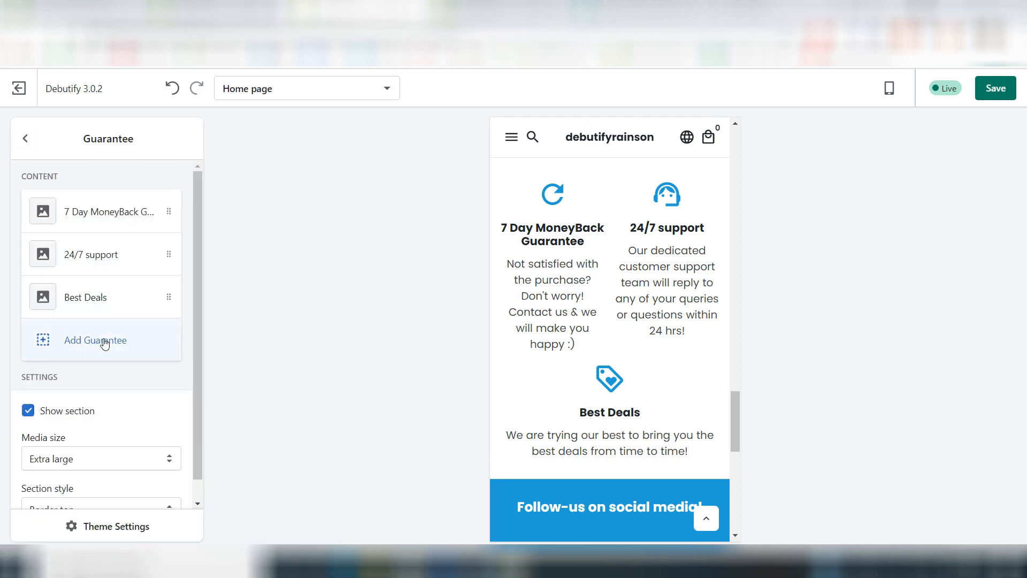
pyautogui.click(104, 343)
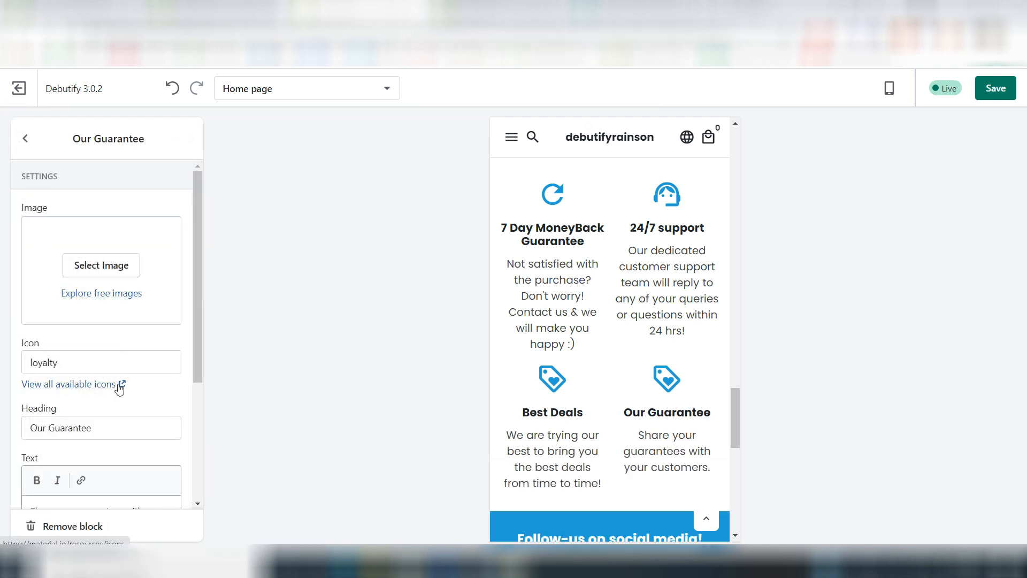
pyautogui.click(49, 355)
pyautogui.doubleClick(49, 355)
pyautogui.write('emoji_emotions')
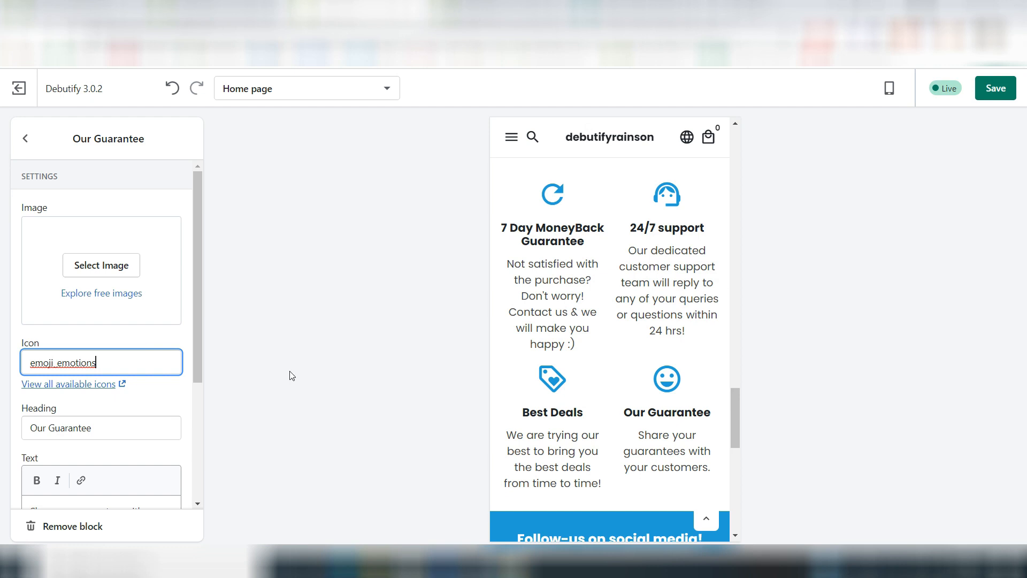
# Step: Set the heading of the fourth guarantee block to "98.7% satisfaction rate"
pyautogui.tripleClick(61, 427)
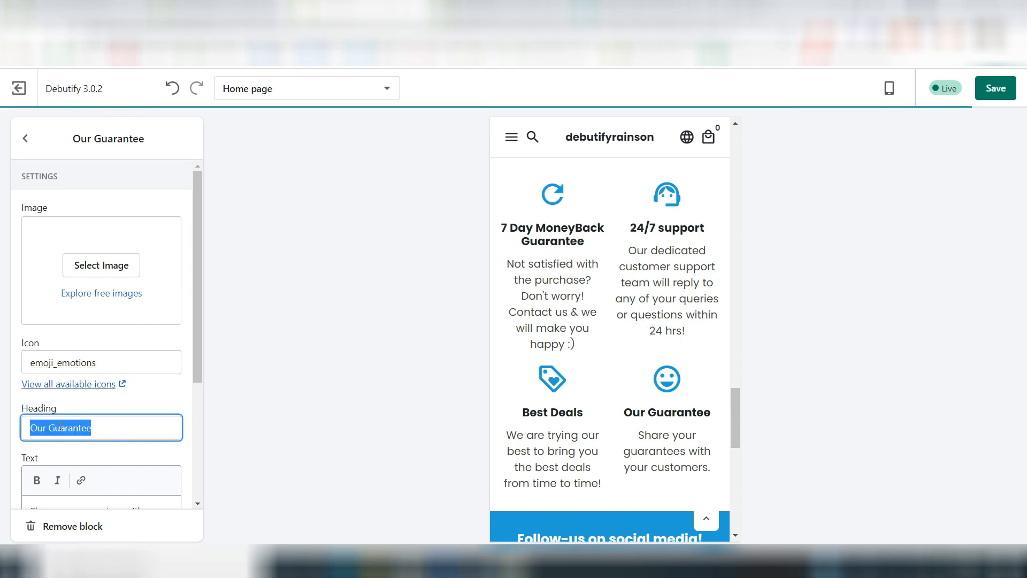
pyautogui.write('98.7')
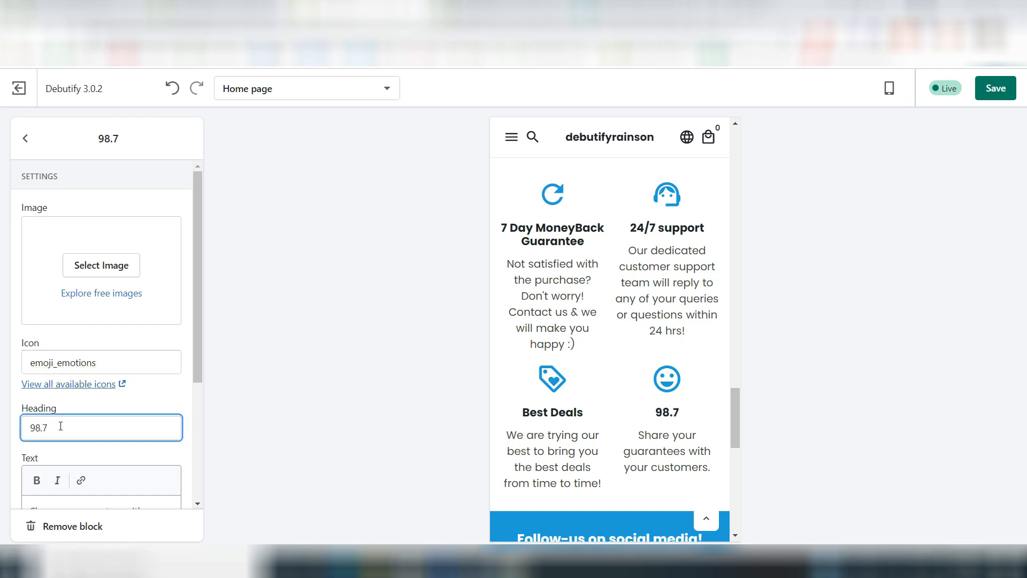
pyautogui.write('% sat')
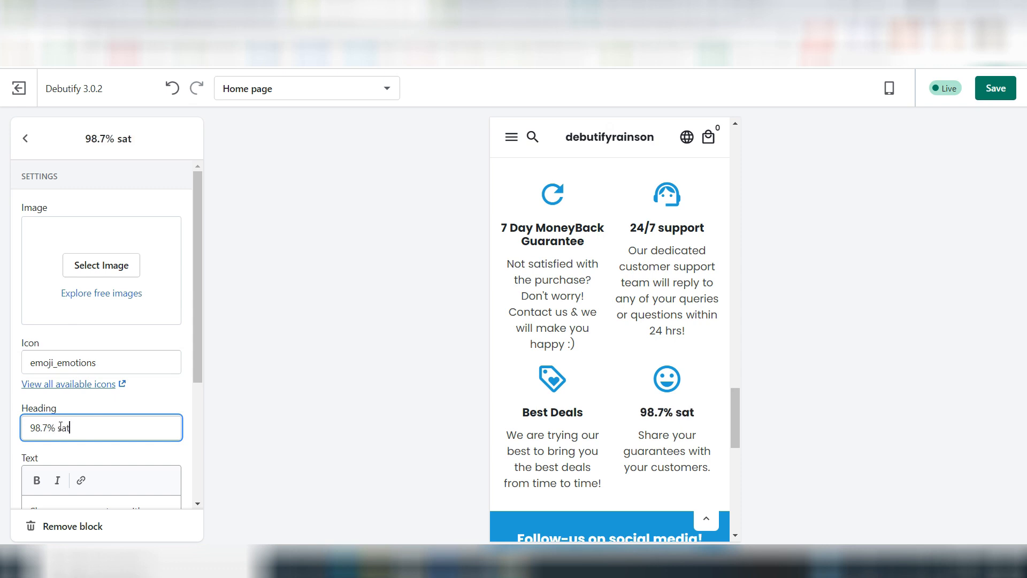
pyautogui.write('isfaction r')
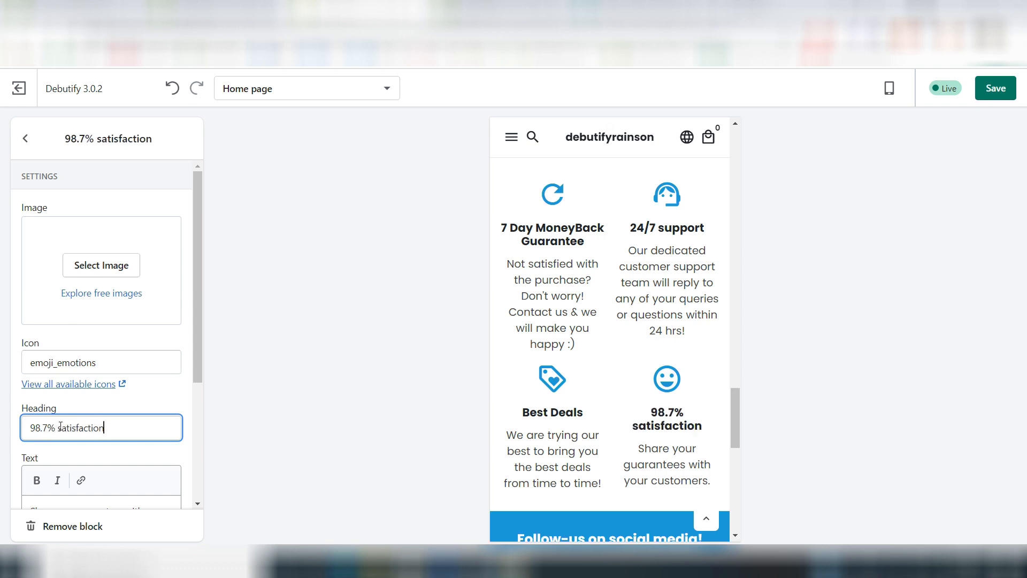
pyautogui.write('ate')
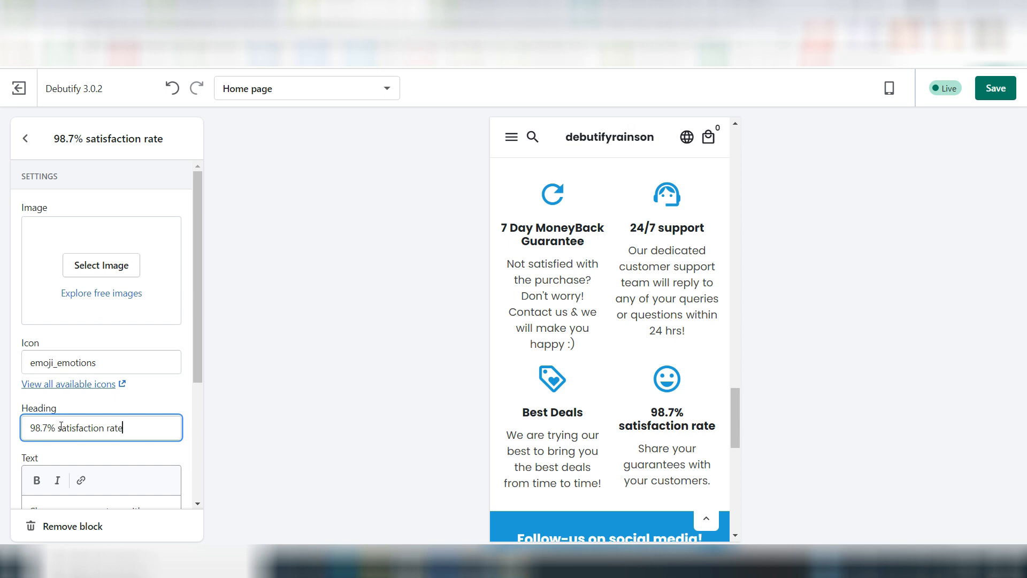
# Step: Set the fourth guarantee's text to "Most of our customers are extremely happy with their purchase :D"
pyautogui.write('their p')
pyautogui.write('urchase')
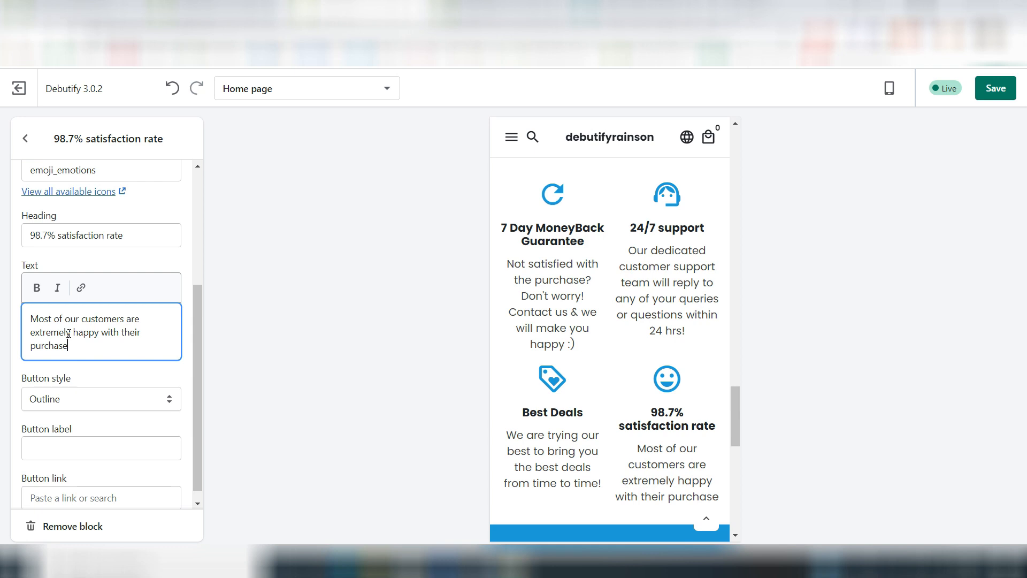
pyautogui.write(' :D')
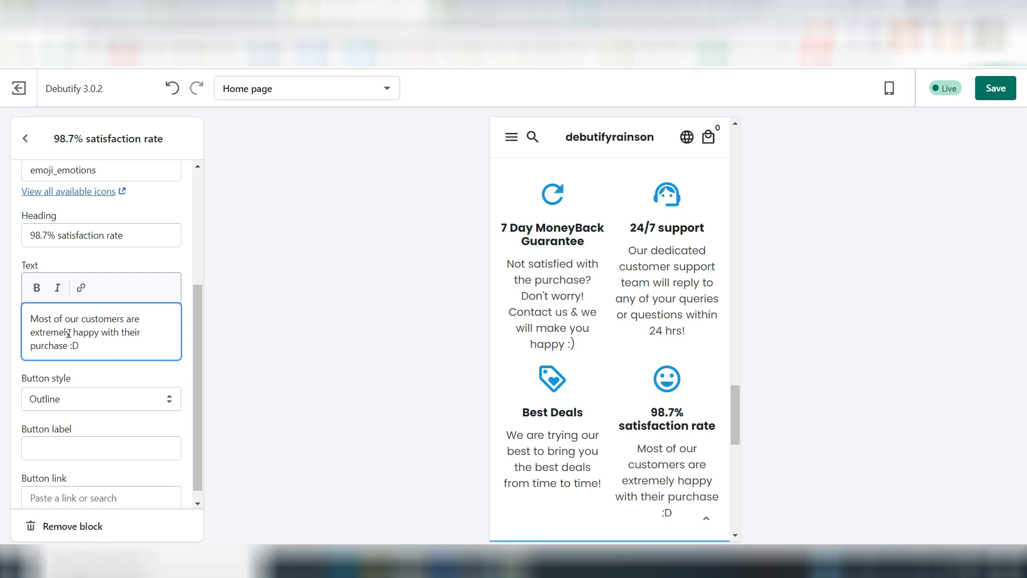
# Step: Check the finished guarantee blocks in the home page preview and save the theme changes
pyautogui.click(426, 364)
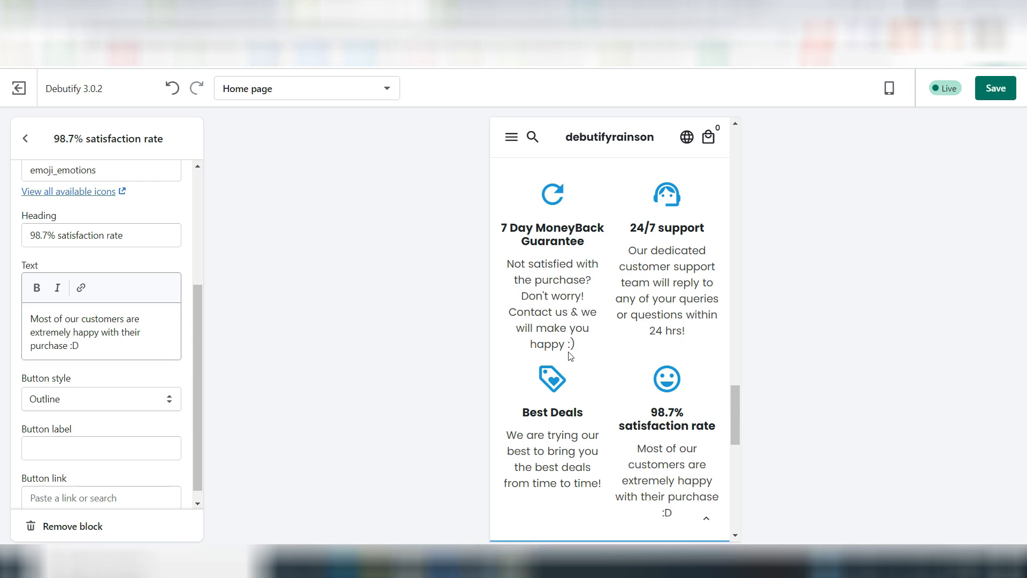
pyautogui.scroll(15, 570, 354)
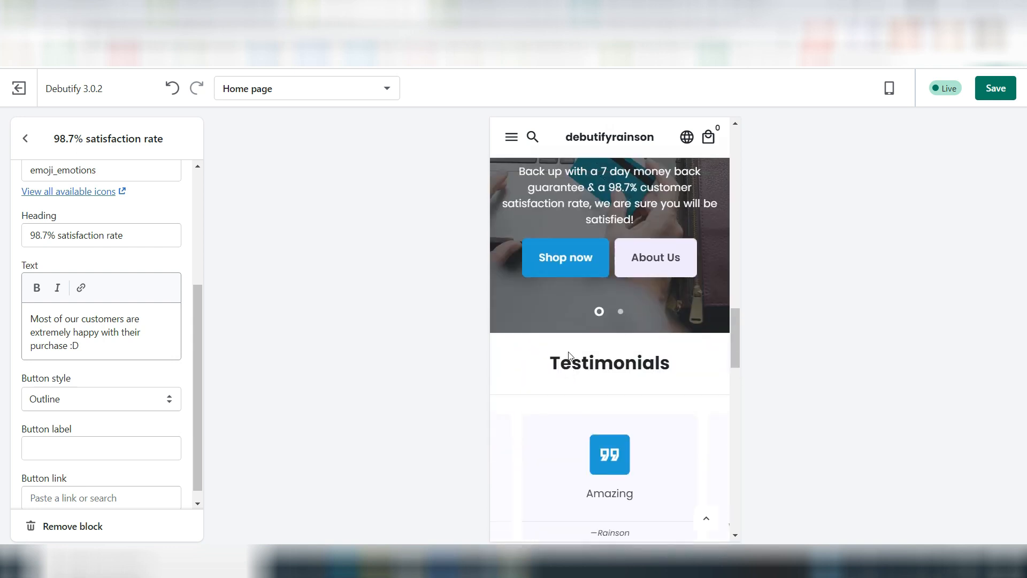
pyautogui.scroll(5, 568, 354)
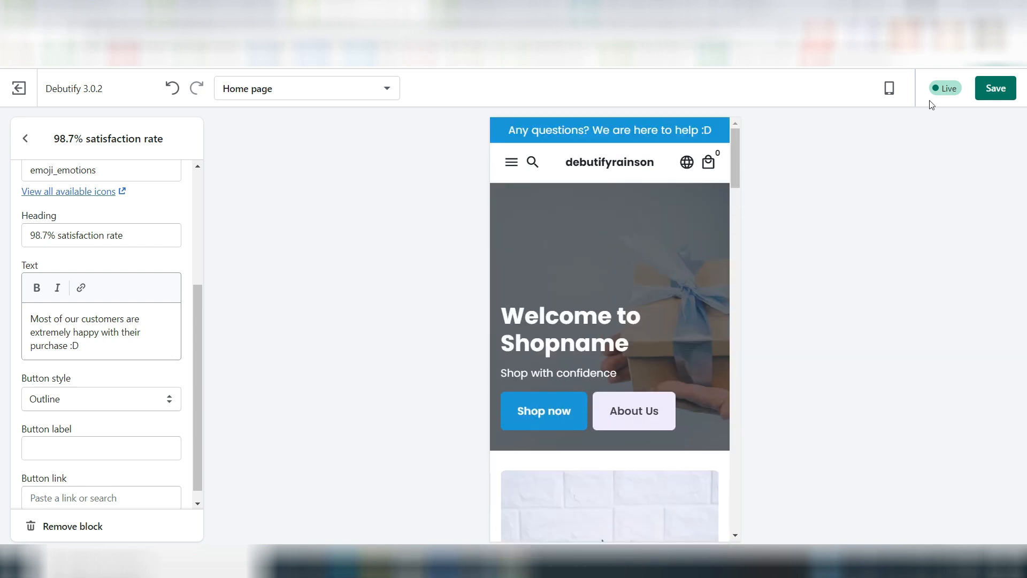
pyautogui.click(996, 87)
# Step: Leave the Guarantee section and open the Footer section's settings
pyautogui.click(25, 138)
pyautogui.scroll(15, 585, 306)
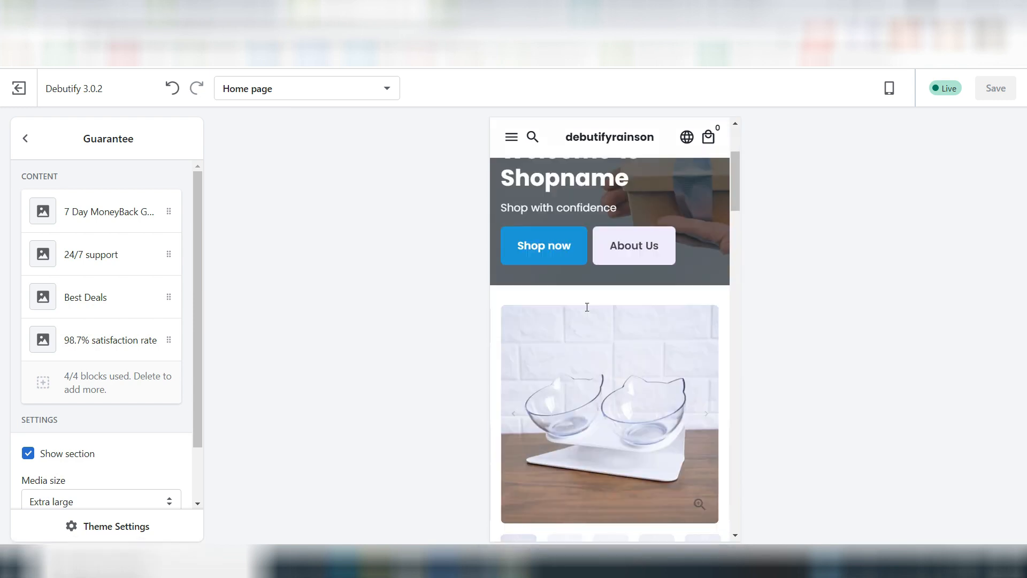
pyautogui.scroll(-20, 585, 306)
pyautogui.scroll(-5, 586, 304)
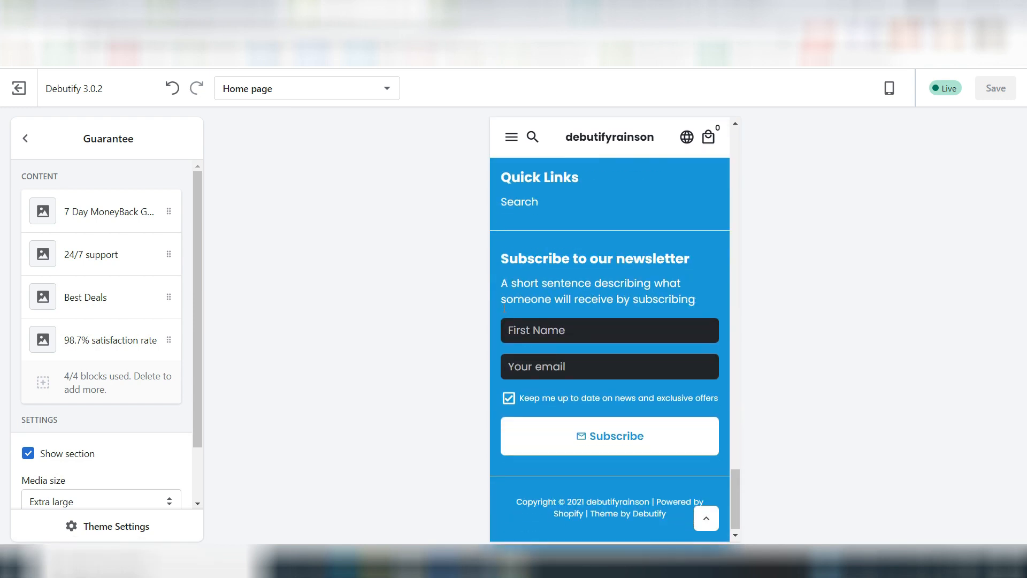
pyautogui.click(25, 139)
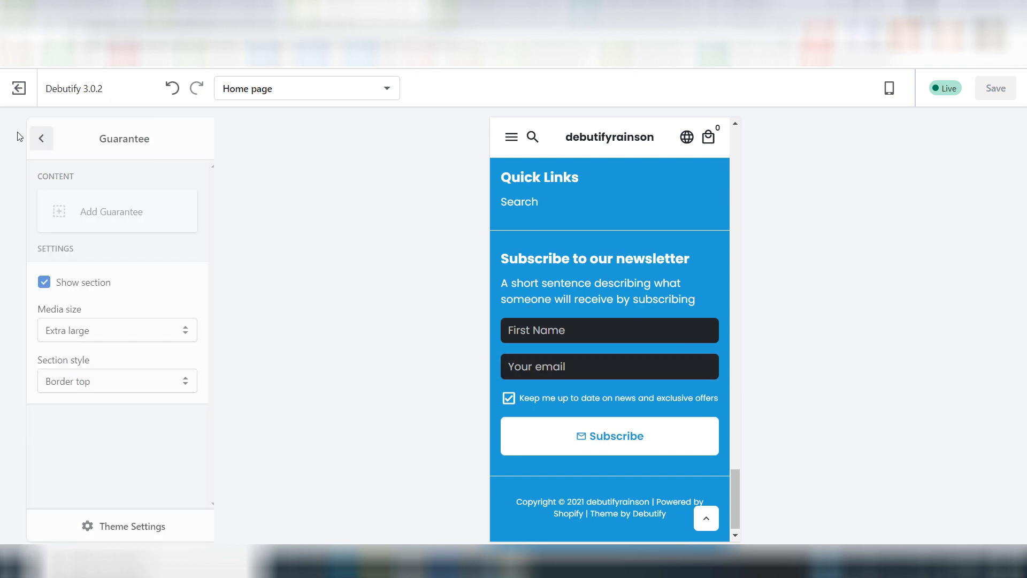
pyautogui.scroll(-1, 131, 361)
pyautogui.scroll(3, 131, 361)
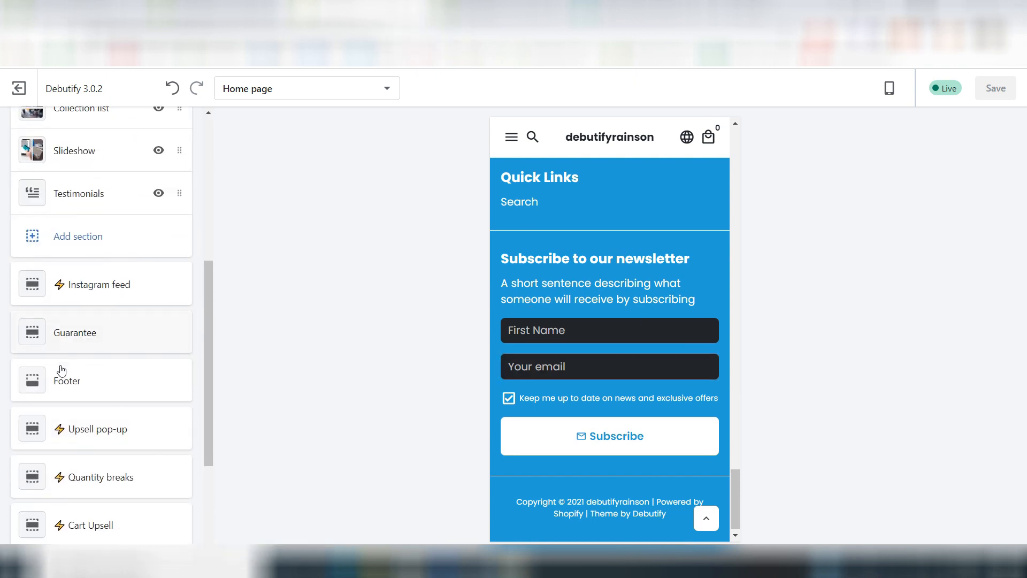
pyautogui.click(83, 394)
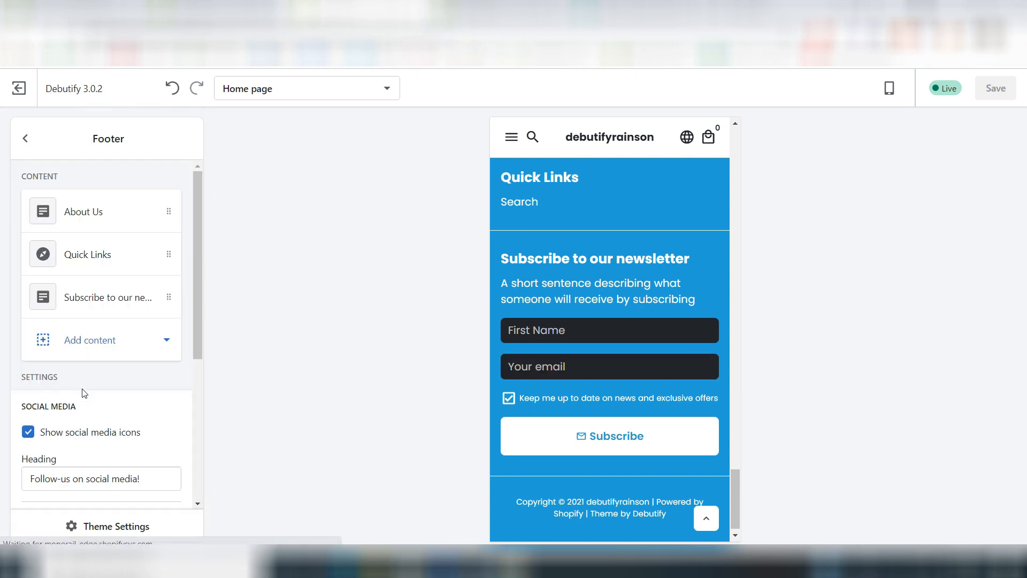
# Step: Replace the footer's About Us text with the copied paragraphs beginning "[Store_name] aims at providing best quality products at cheaper price"
pyautogui.click(131, 222)
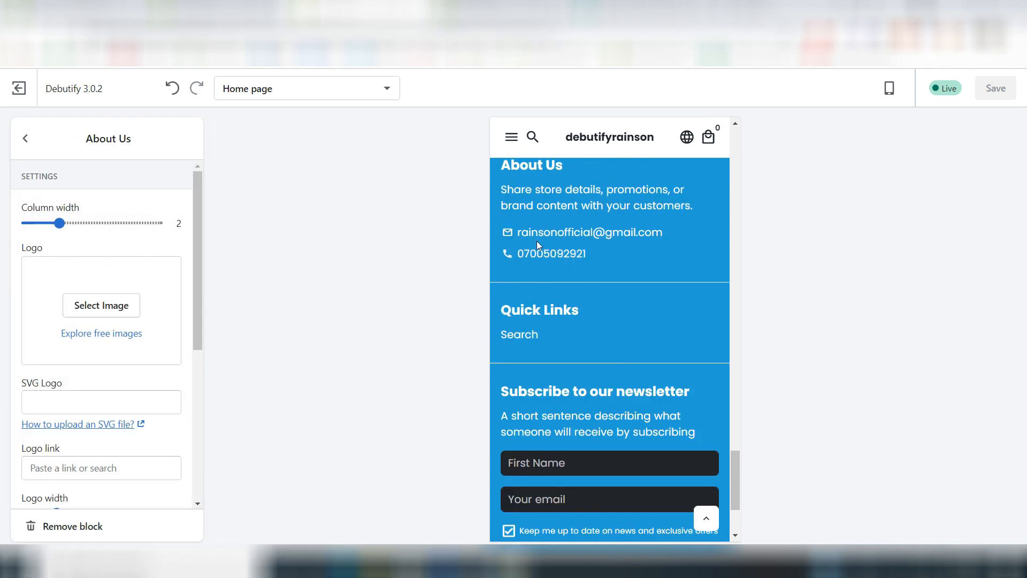
pyautogui.scroll(1, 537, 241)
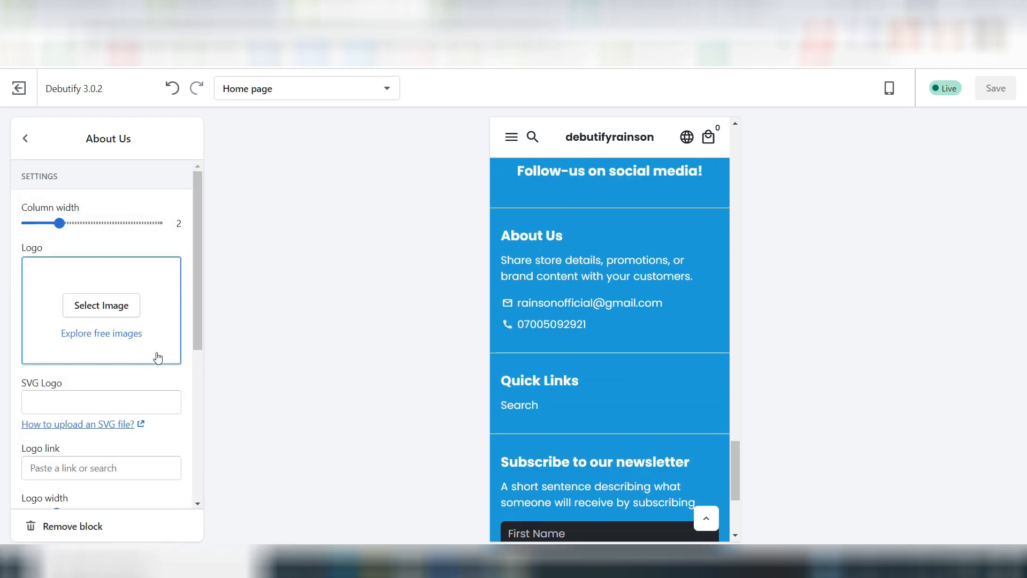
pyautogui.scroll(-5, 157, 357)
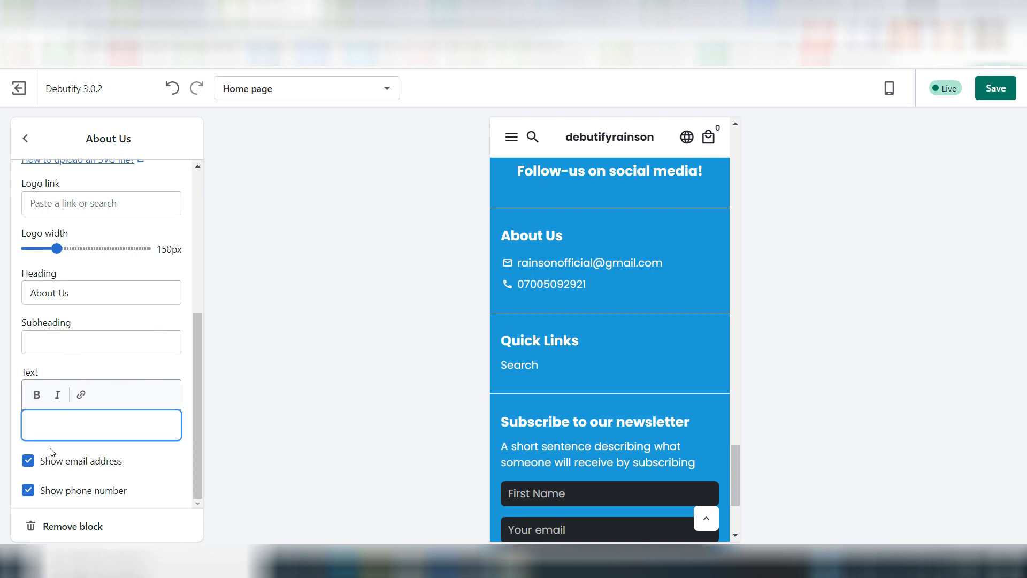
pyautogui.write("[Store_name] aims at providing best quality products at cheaper price & you, our customers are our #1 priority.  We truly believe we have some of the best products in the world. If you don't have a positive experience for ANY reason, we will do WHATEVER it takes to make sure you are 100% satisfied with your purchase.  Our customer support team will reply to any of your questions/enquiries within 24 hours. Please contact us if you need assistance")
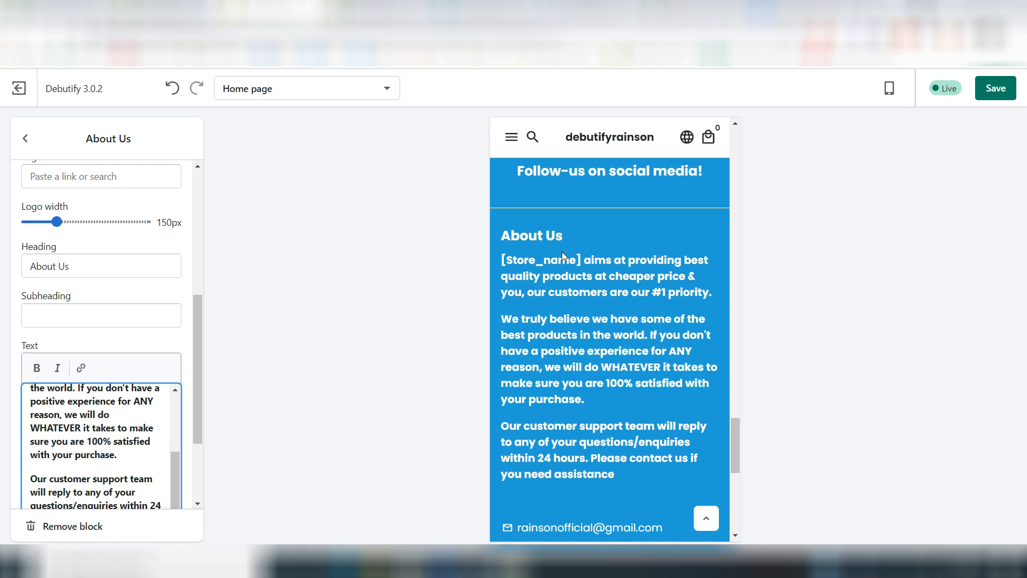
pyautogui.scroll(-1, 609, 262)
pyautogui.scroll(-1, 547, 268)
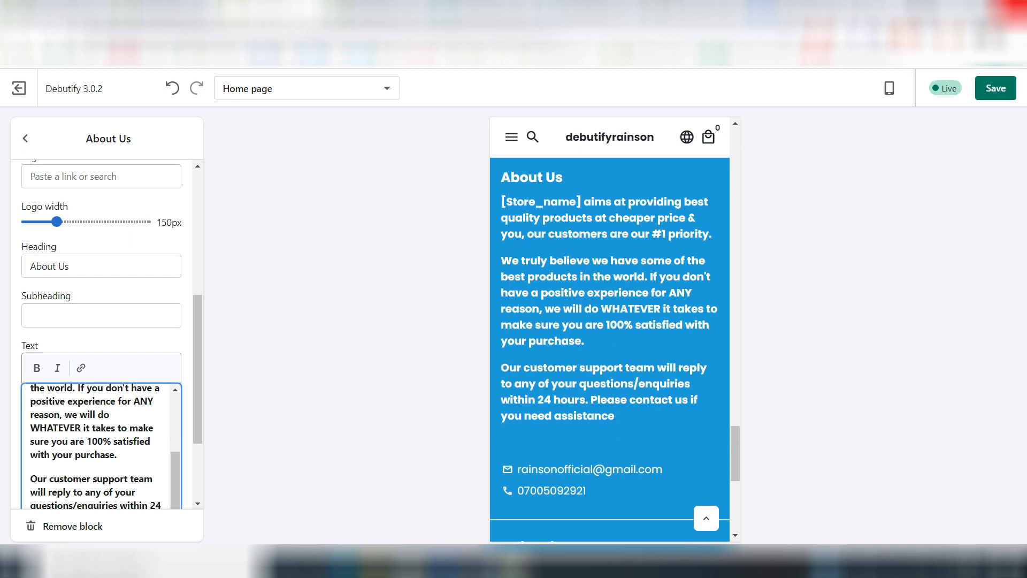
# Step: Switch to the Google Docs file "04. Product Page template" and examine the source paragraphs under OUR GUARANTEE
pyautogui.click(802, 10)
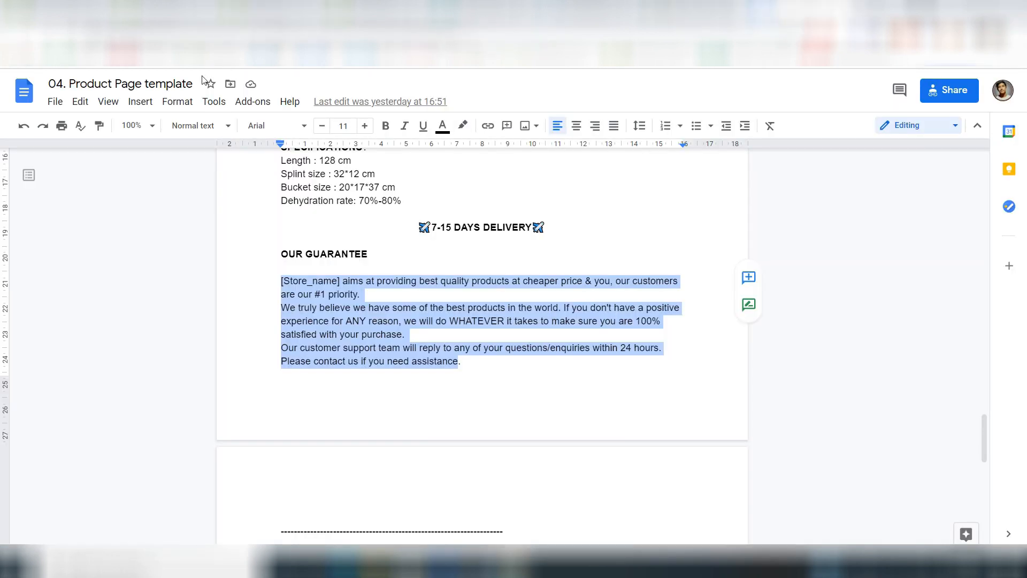
pyautogui.moveTo(63, 83); pyautogui.dragTo(185, 87)
pyautogui.click(269, 284)
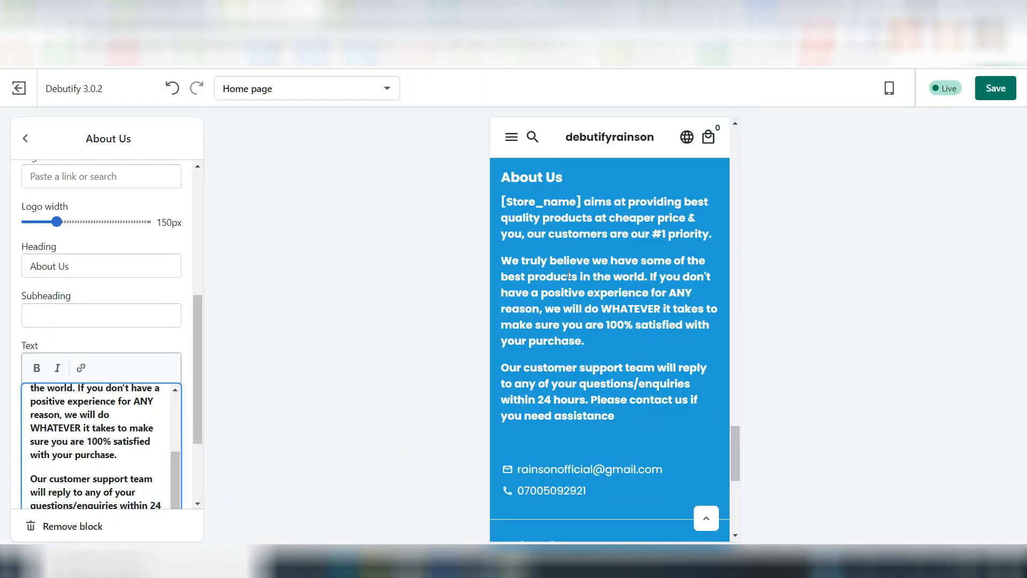
# Step: Return to the theme editor and disable the footer's "Show powered by Shopify" and "Show theme by Debutify" credentials
pyautogui.scroll(-4, 612, 388)
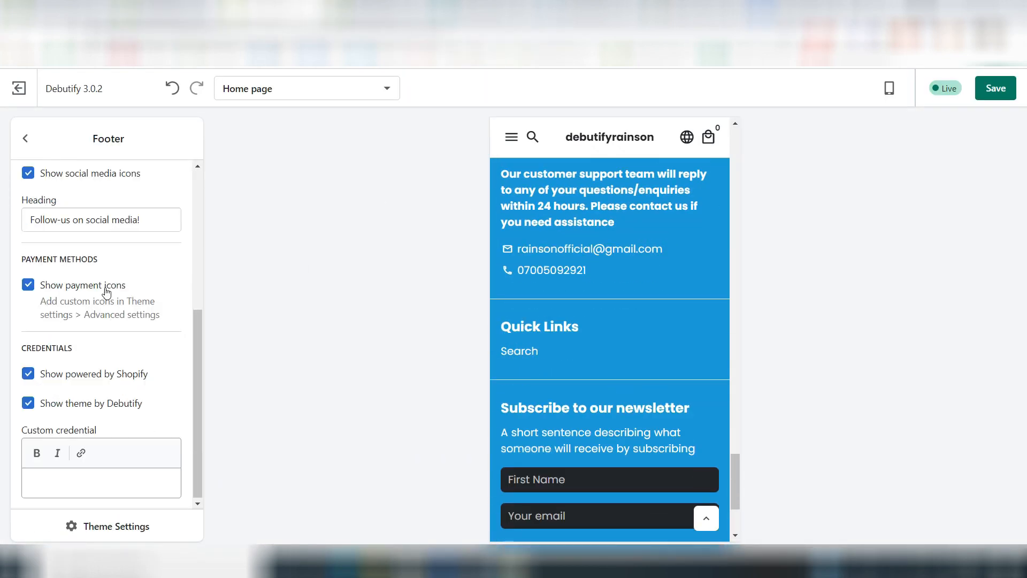
pyautogui.scroll(2, 105, 292)
pyautogui.scroll(-3, 106, 292)
pyautogui.click(28, 372)
pyautogui.scroll(-3, 653, 369)
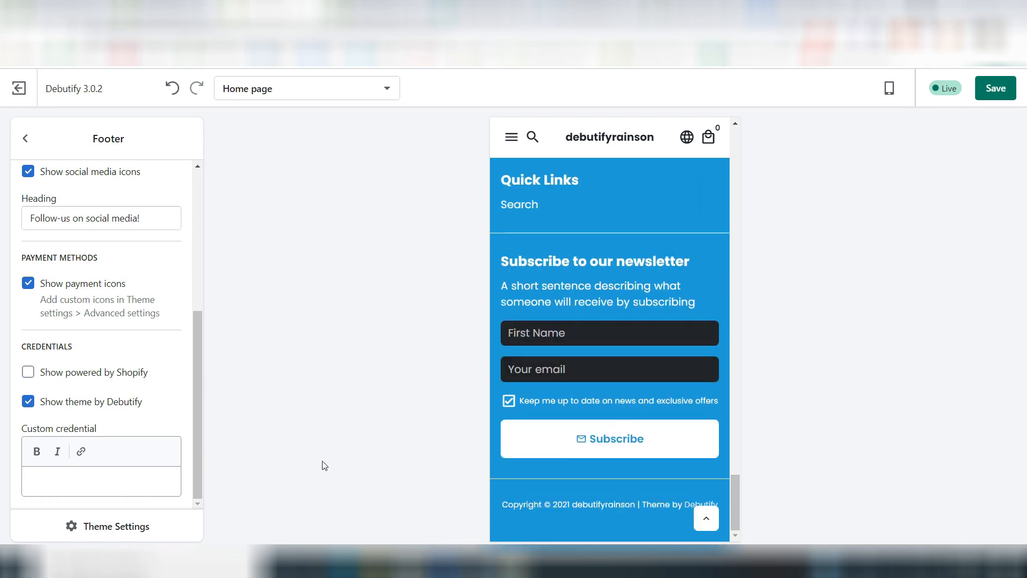
pyautogui.click(28, 401)
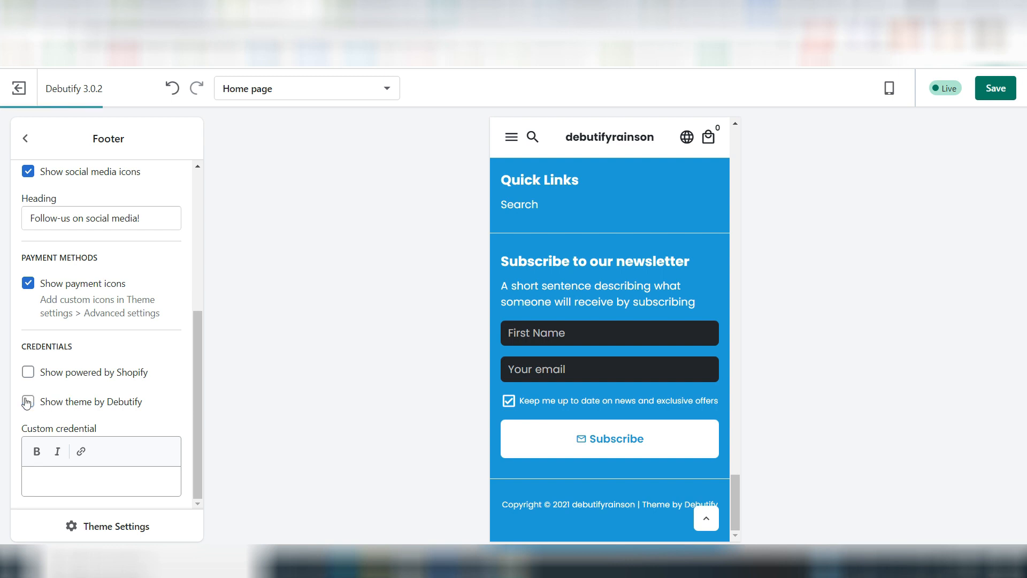
# Step: Examine the footer's Quick Links menu settings and the Online Store Navigation entry where menus are managed
pyautogui.scroll(5, 83, 261)
pyautogui.click(83, 259)
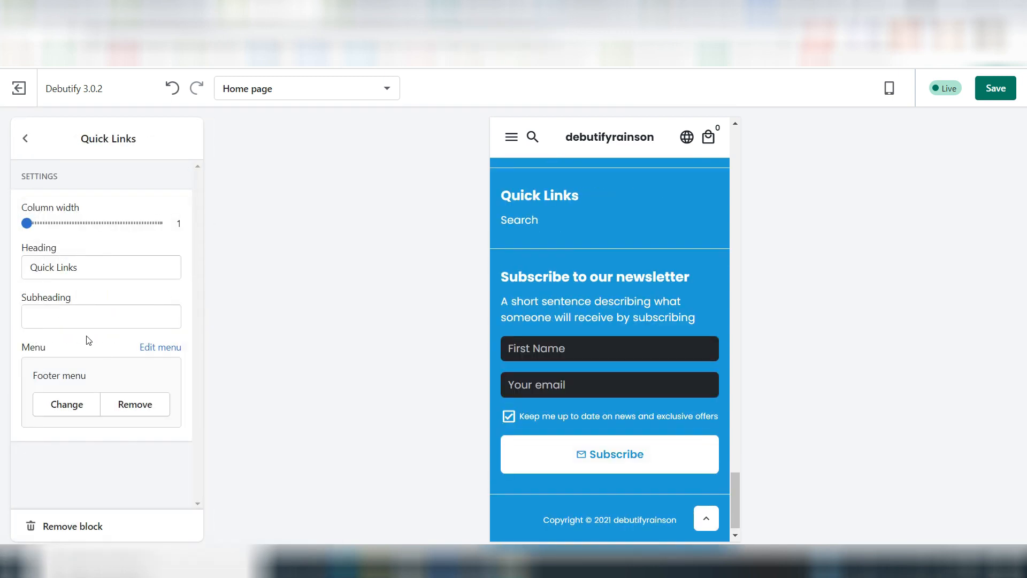
pyautogui.click(25, 139)
pyautogui.click(19, 88)
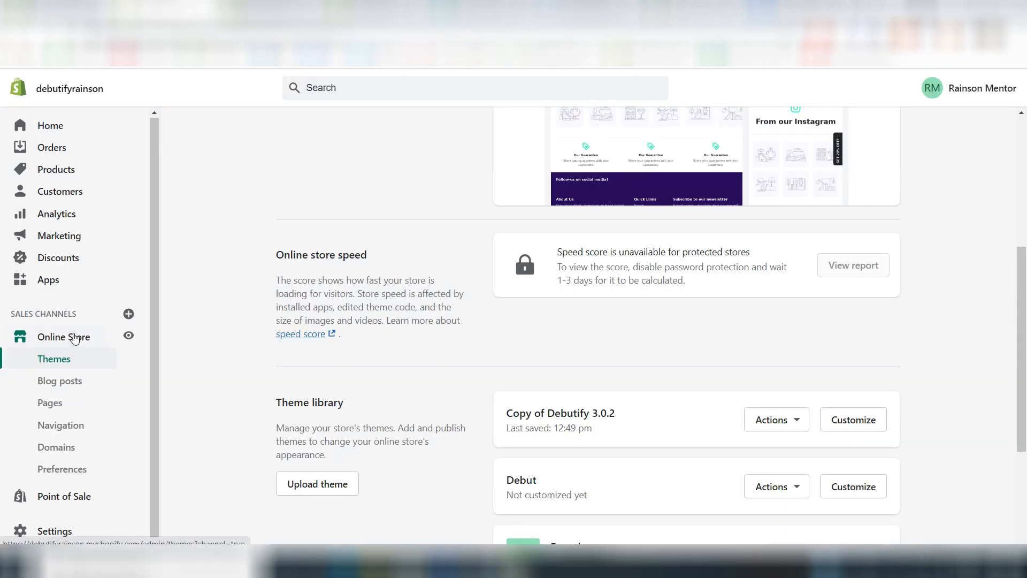
pyautogui.click(79, 432)
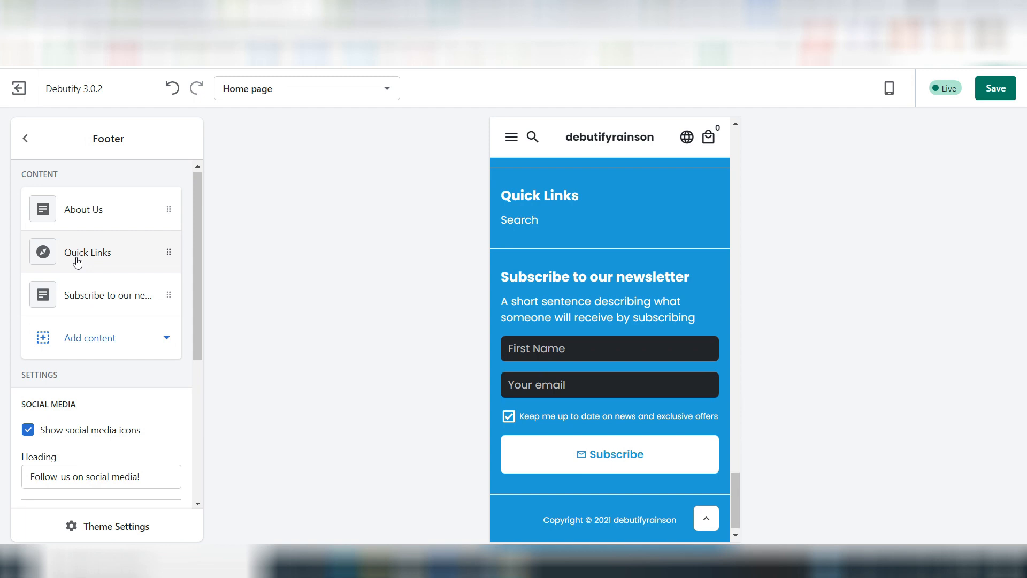
pyautogui.click(78, 256)
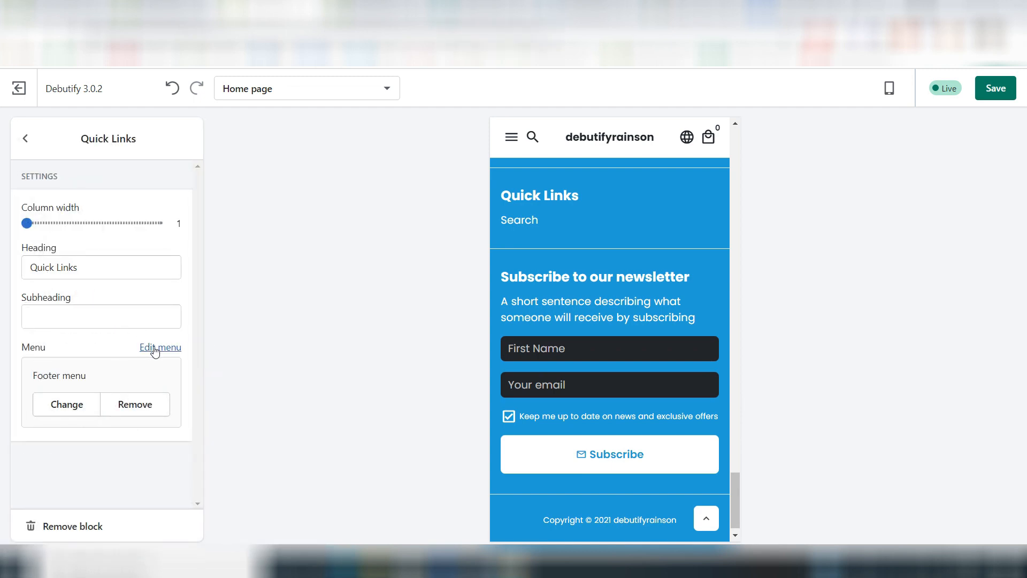
pyautogui.click(26, 139)
# Step: Clear the subheading of the footer's "Subscribe to our newsletter" block
pyautogui.click(99, 297)
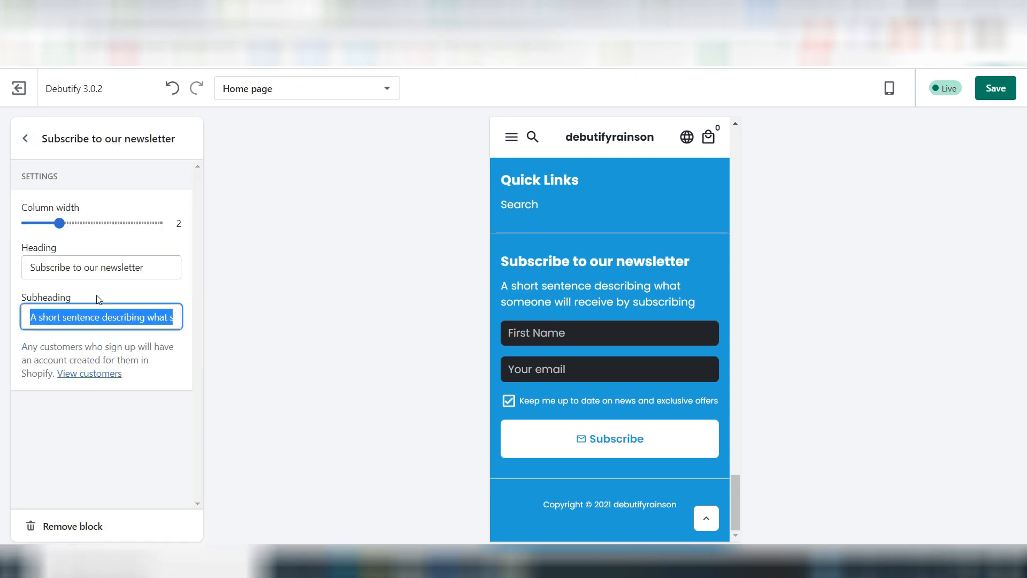
pyautogui.click(109, 293)
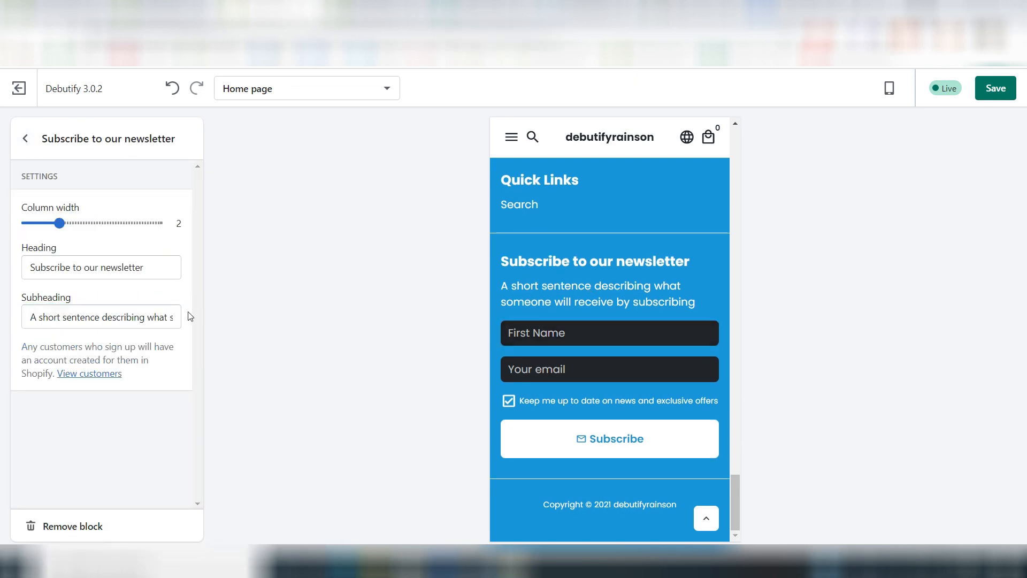
pyautogui.click(115, 322)
pyautogui.hotkey('ctrl', 'a')
pyautogui.press('BackSpace')
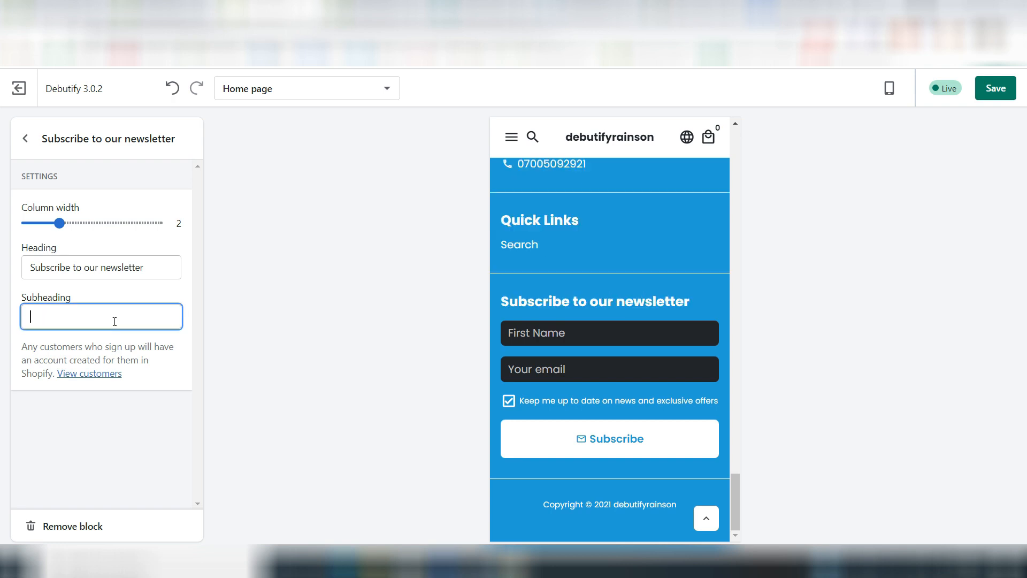
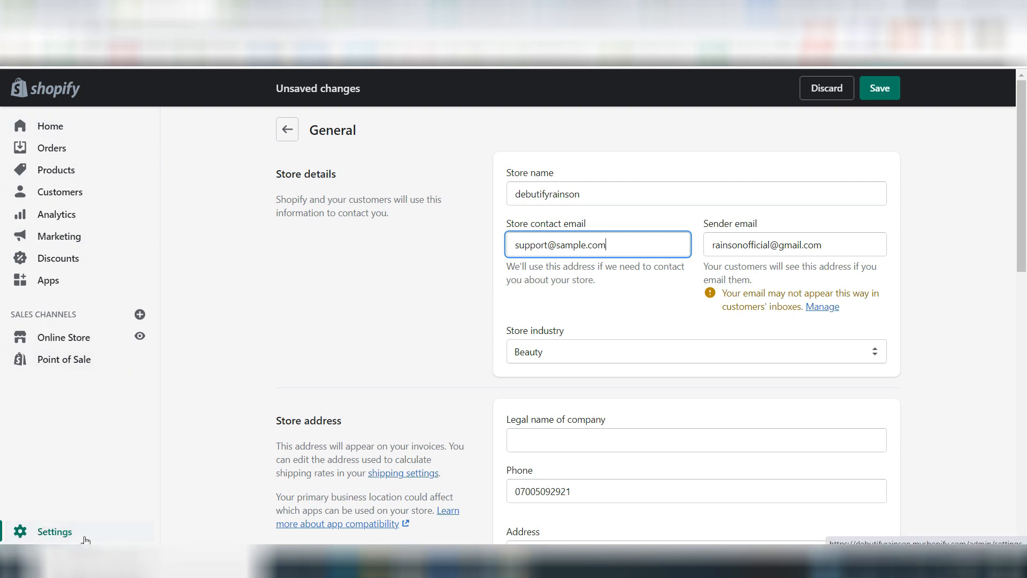
# Step: Examine the store contact email, sender email and phone number fields in Shopify's General settings
pyautogui.moveTo(315, 131); pyautogui.dragTo(357, 131)
pyautogui.click(405, 182)
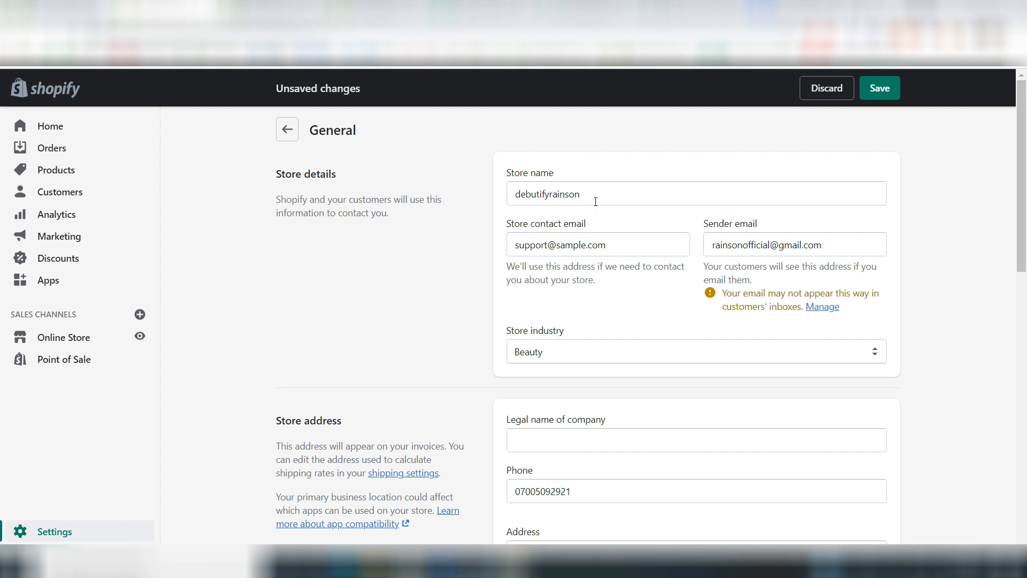
pyautogui.scroll(-3, 550, 287)
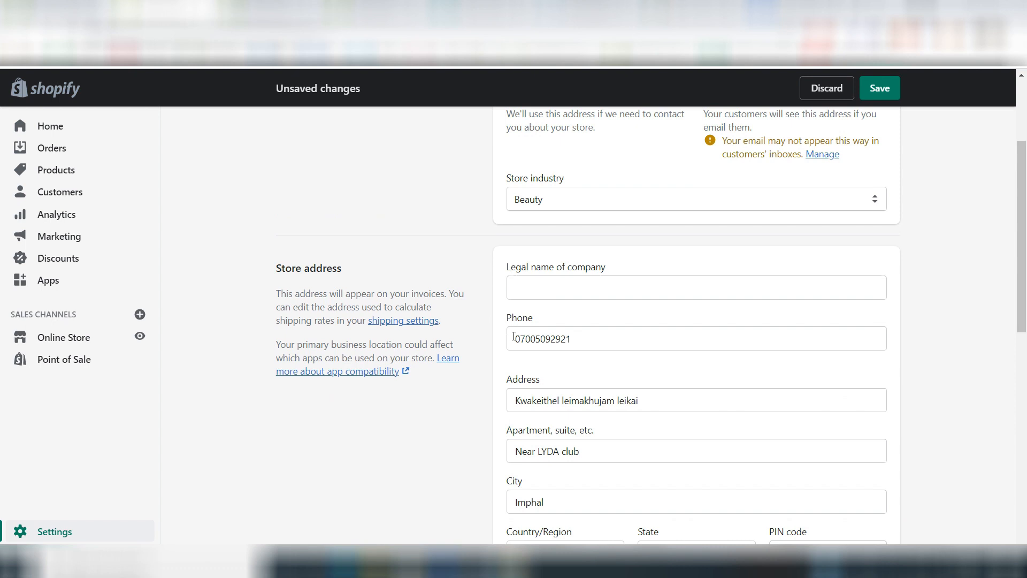
pyautogui.moveTo(513, 337); pyautogui.dragTo(550, 337)
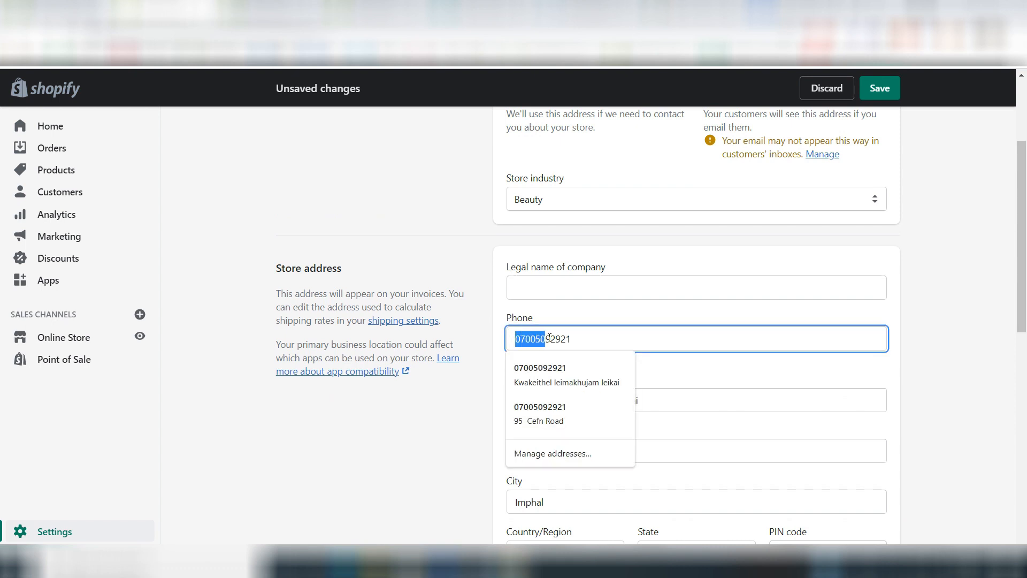
pyautogui.click(452, 289)
pyautogui.scroll(3, 451, 289)
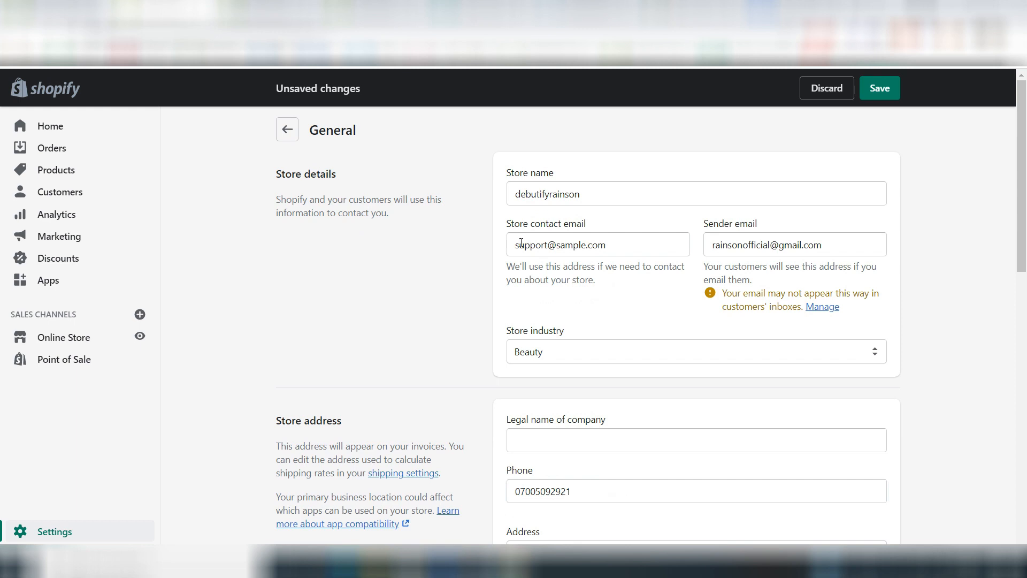
pyautogui.moveTo(517, 245)
pyautogui.mouseDown()
pyautogui.moveTo(604, 244)
pyautogui.moveTo(514, 261)
pyautogui.mouseUp()
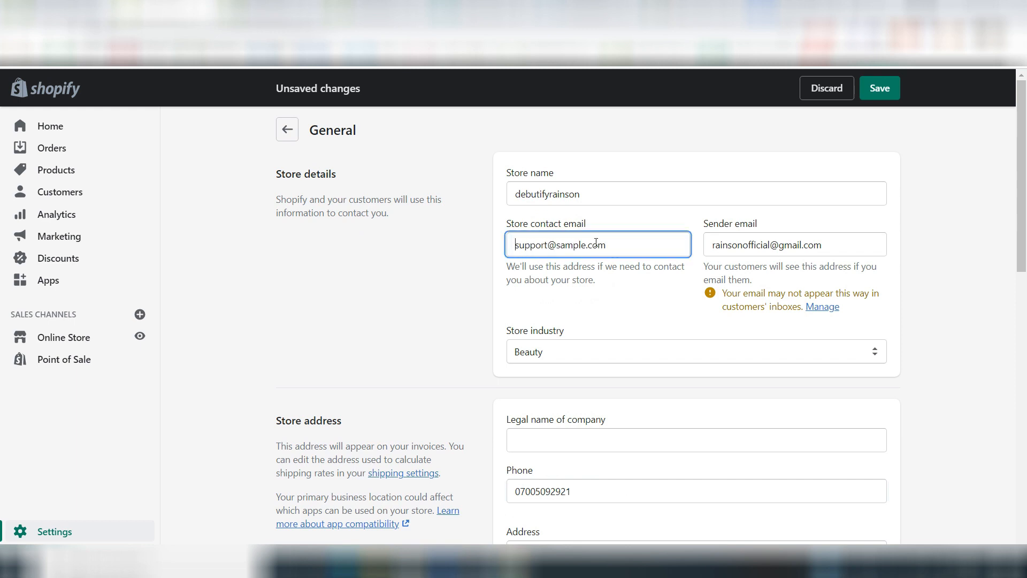
pyautogui.click(607, 282)
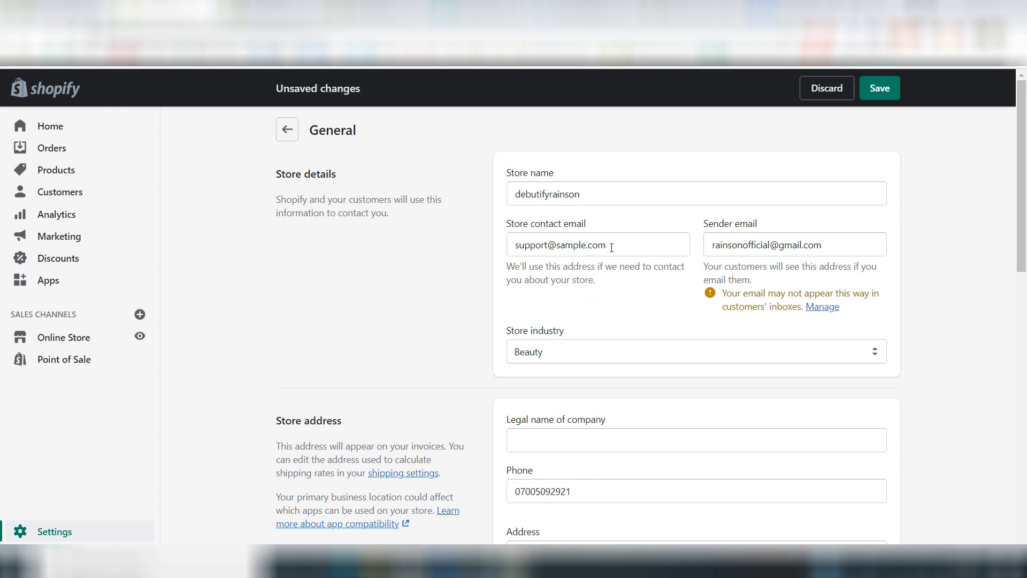
pyautogui.moveTo(514, 245); pyautogui.dragTo(618, 252)
pyautogui.moveTo(714, 244); pyautogui.dragTo(809, 250)
pyautogui.click(428, 300)
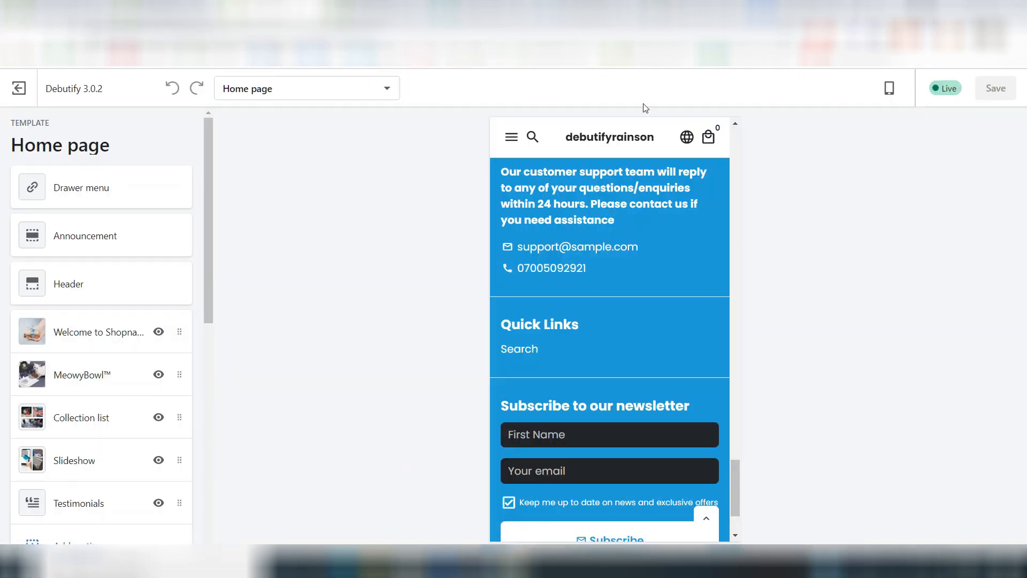
# Step: Return to the theme editor and review the footer's contact details, About Us text and social media heading in the preview
pyautogui.scroll(2, 582, 288)
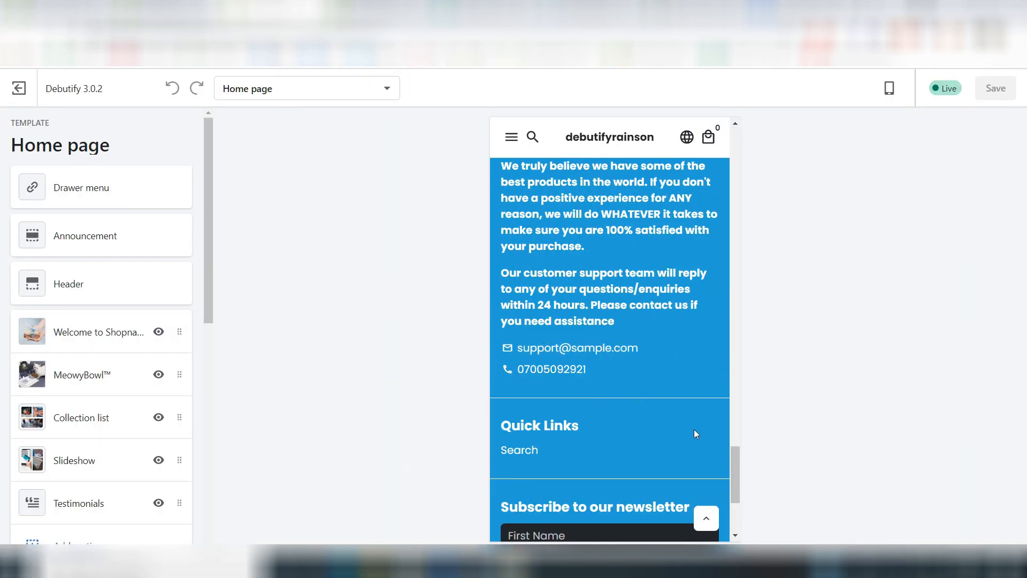
pyautogui.scroll(8, 695, 433)
pyautogui.scroll(2, 584, 369)
pyautogui.scroll(15, 583, 367)
pyautogui.scroll(-5, 583, 365)
pyautogui.scroll(-15, 582, 365)
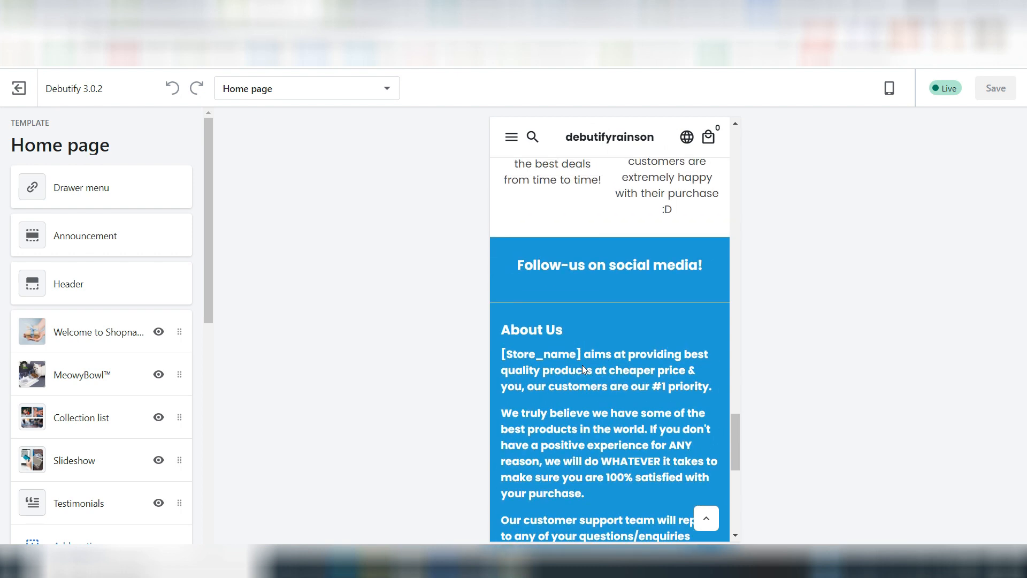
pyautogui.scroll(1, 583, 365)
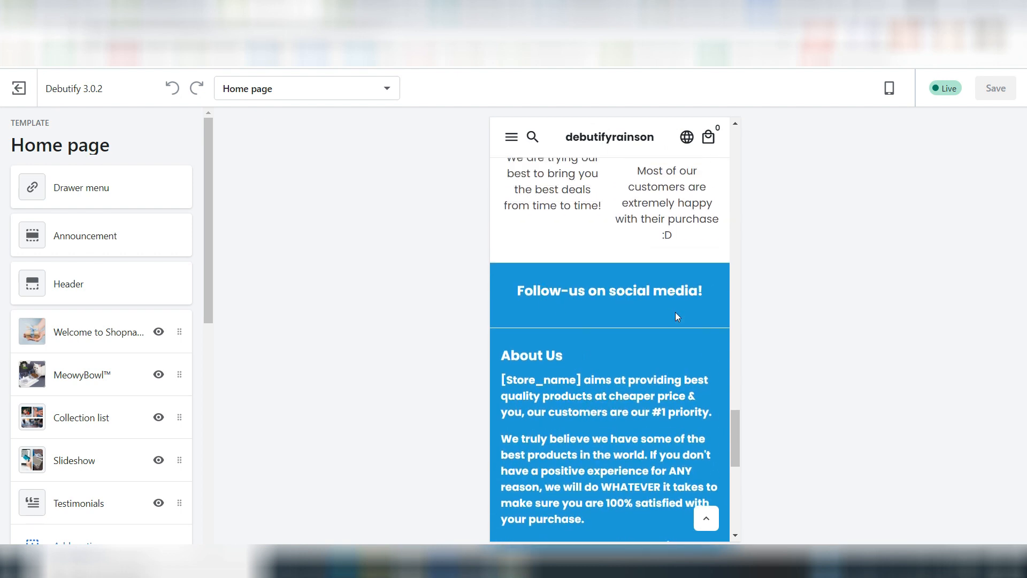
# Step: In the theme's social media settings, enter "www" as the Facebook and Twitter account links
pyautogui.scroll(-9, 83, 284)
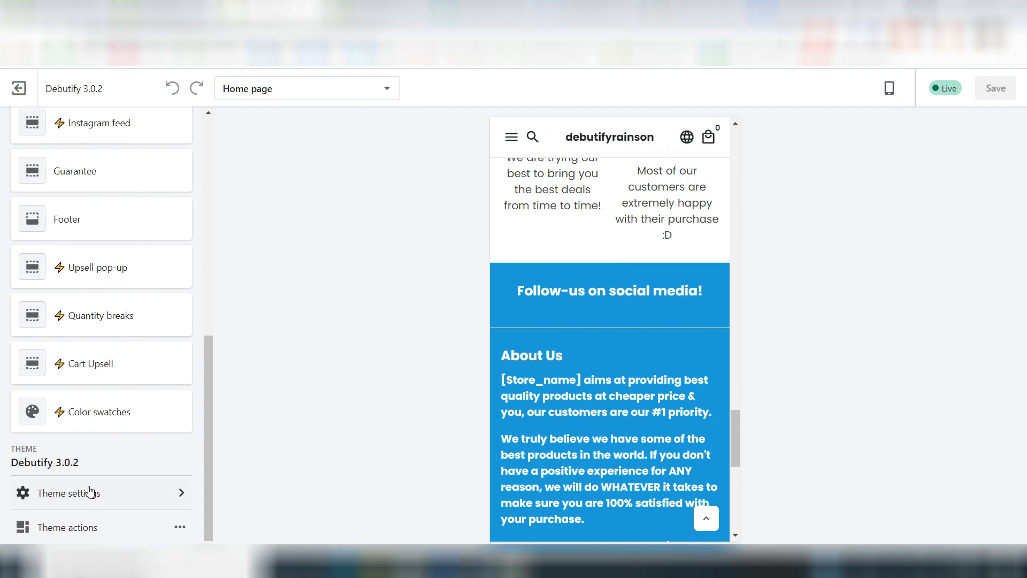
pyautogui.click(90, 491)
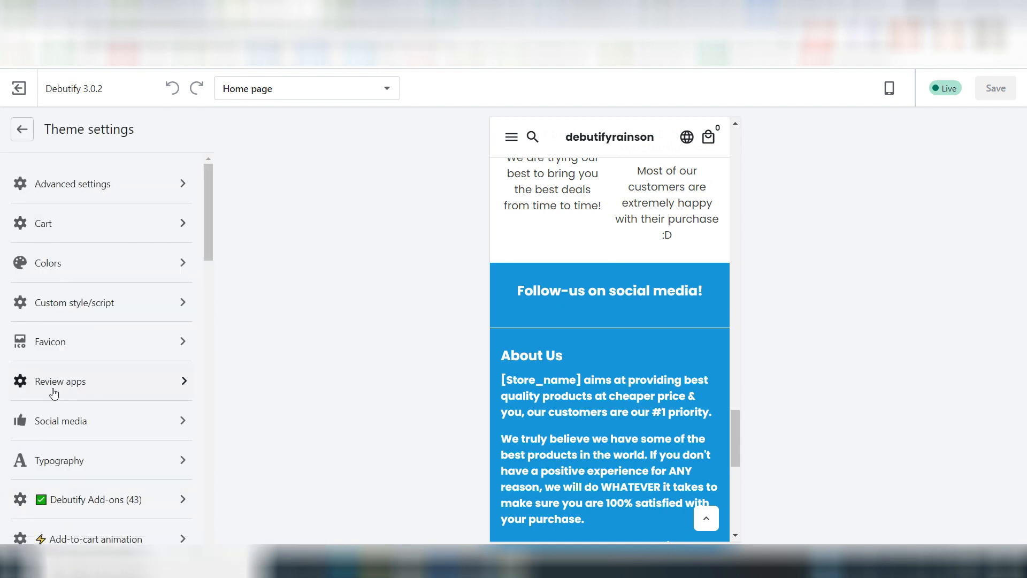
pyautogui.click(49, 420)
pyautogui.scroll(-5, 53, 415)
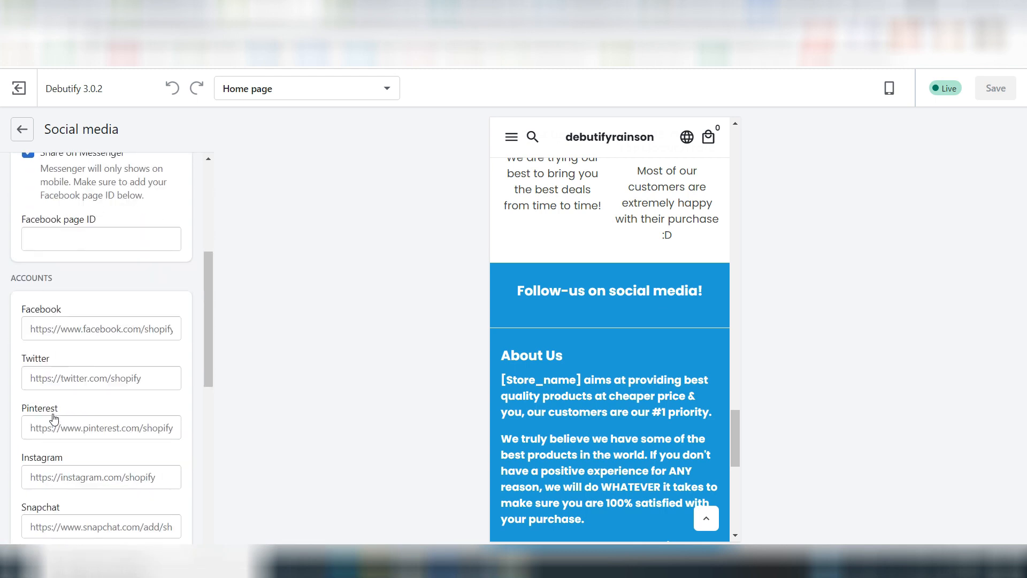
pyautogui.scroll(-3, 51, 419)
pyautogui.scroll(2, 84, 270)
pyautogui.click(67, 236)
pyautogui.write('www')
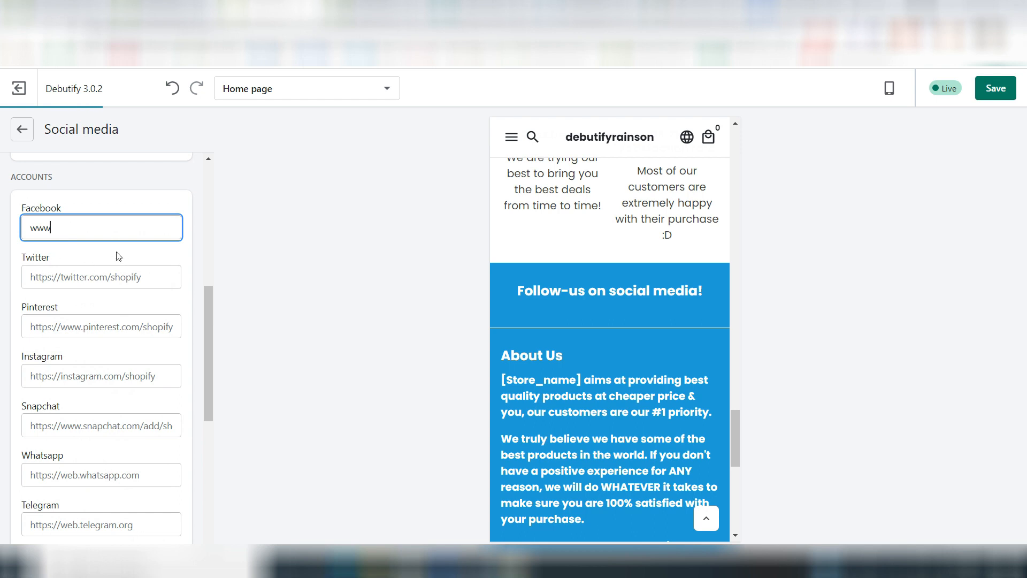
pyautogui.click(75, 272)
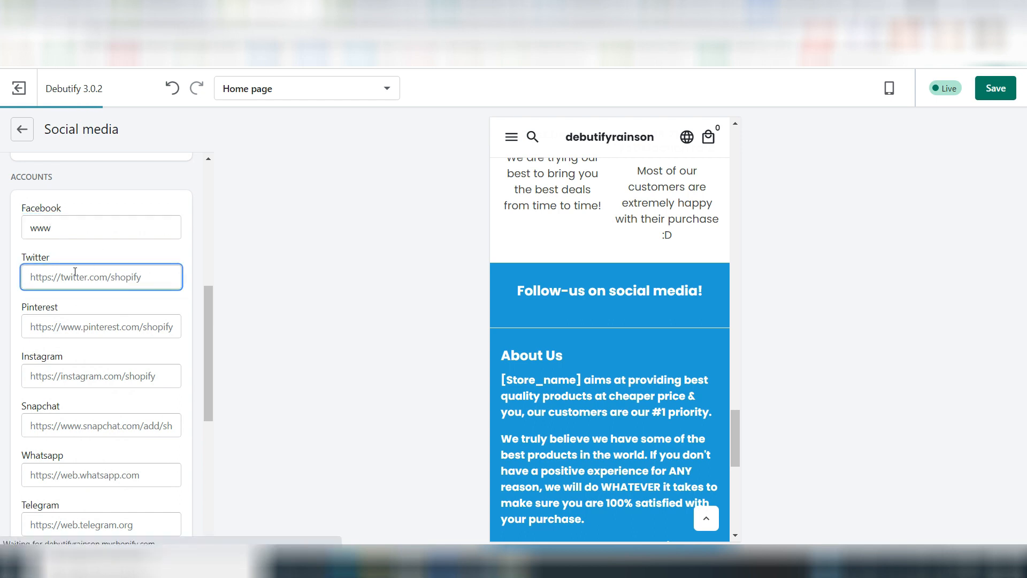
pyautogui.write('www')
# Step: Enter "www" as the Pinterest and Instagram account links
pyautogui.click(60, 320)
pyautogui.write('w')
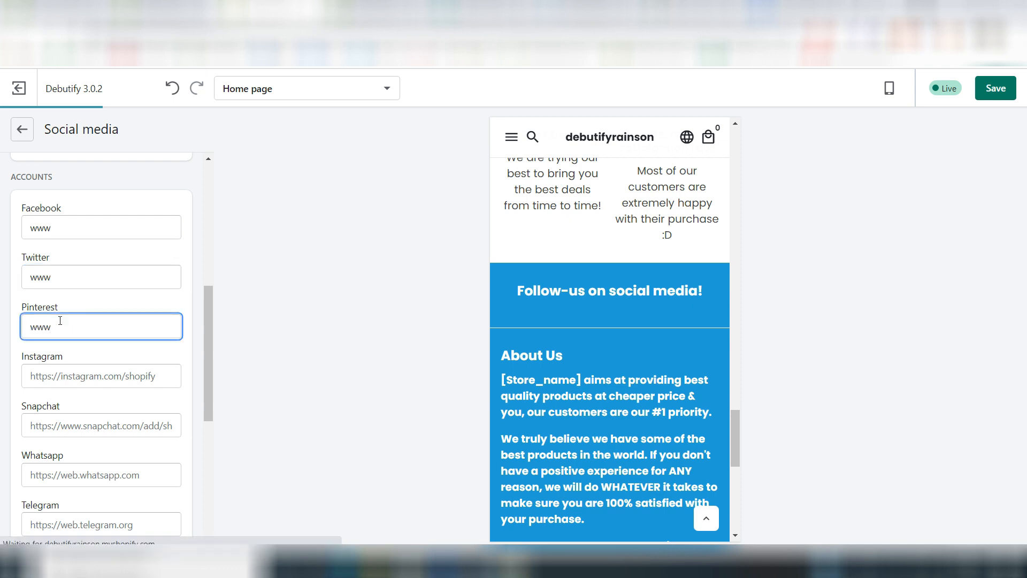
pyautogui.click(64, 374)
pyautogui.write('ww')
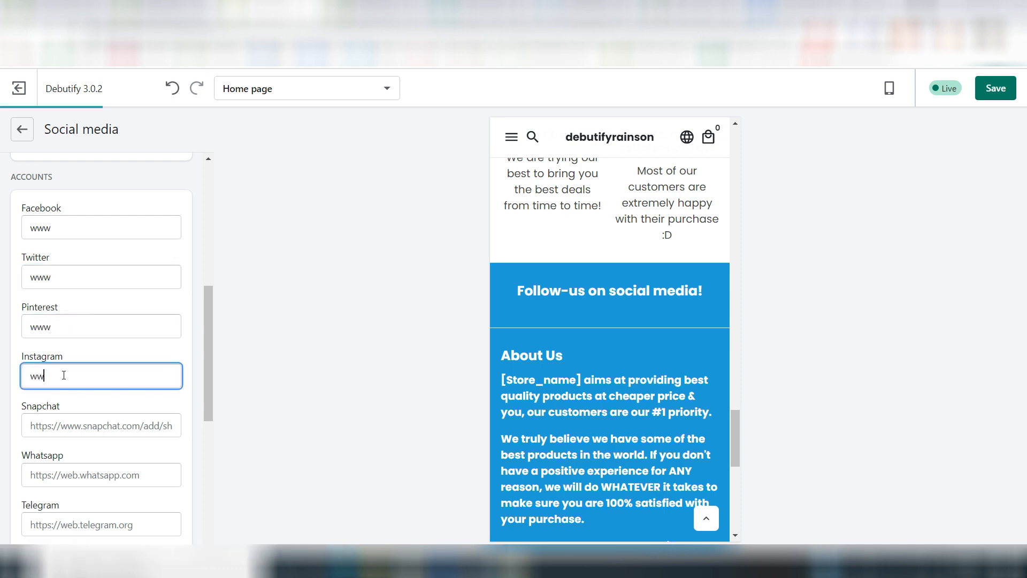
pyautogui.write('w')
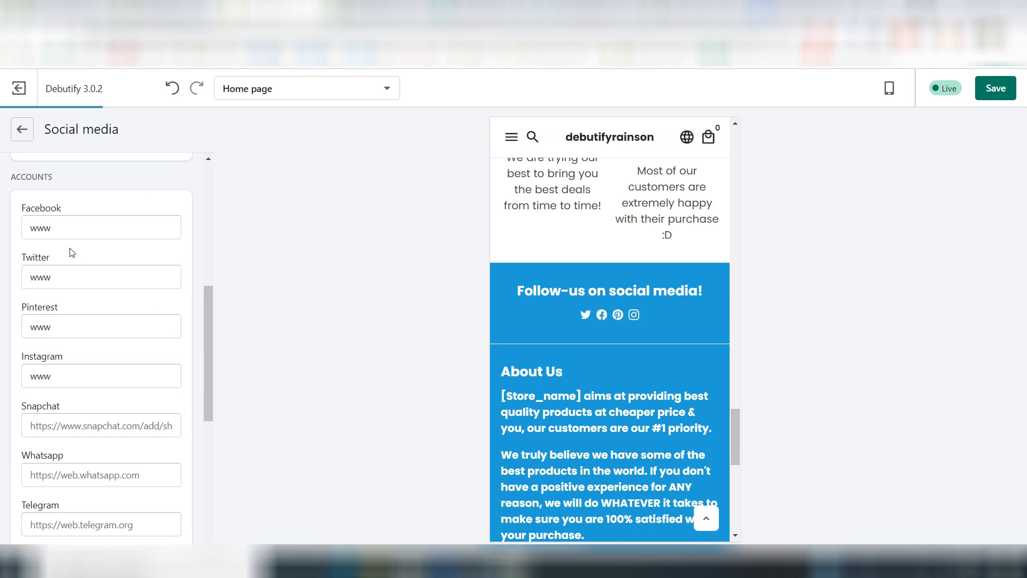
# Step: Review the remaining social account fields and the home page preview, and save the theme changes
pyautogui.scroll(-3, 103, 364)
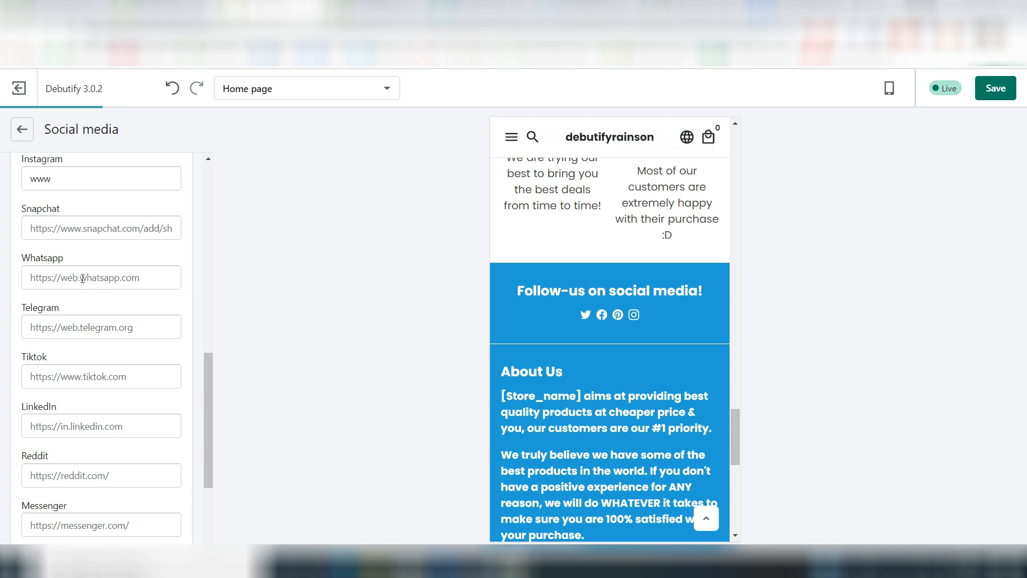
pyautogui.scroll(3, 87, 325)
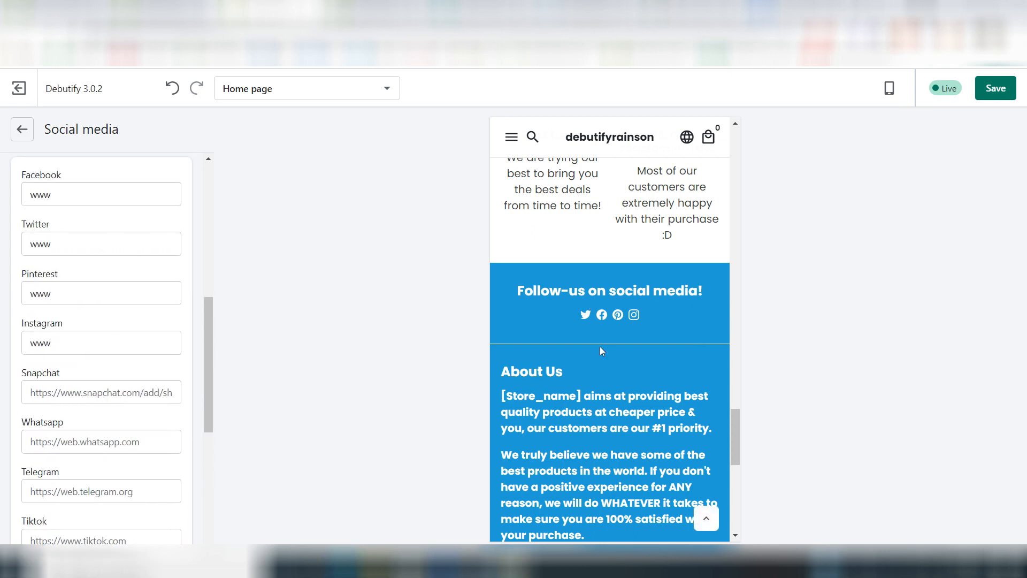
pyautogui.scroll(-5, 601, 347)
pyautogui.scroll(8, 601, 347)
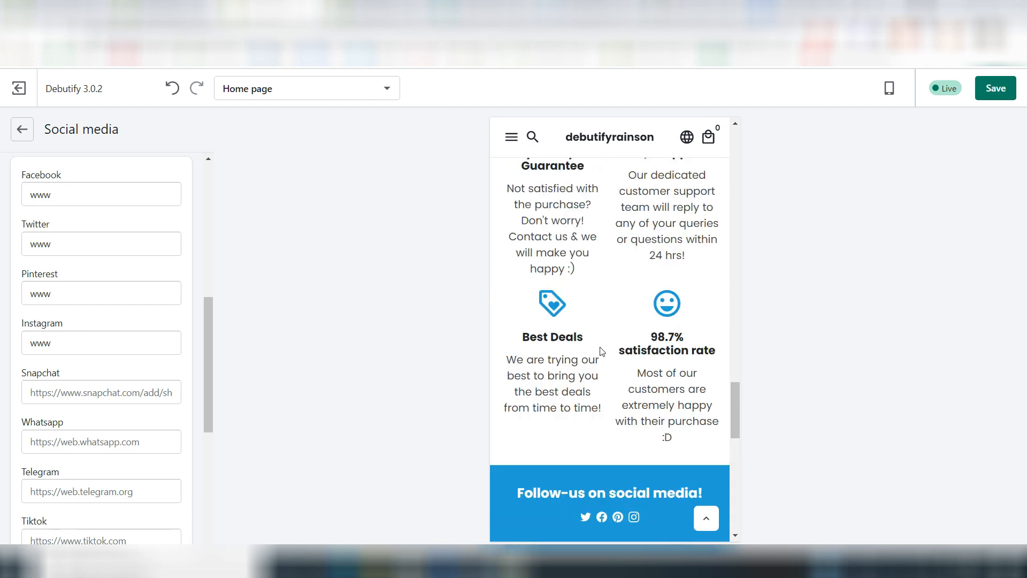
pyautogui.scroll(15, 600, 351)
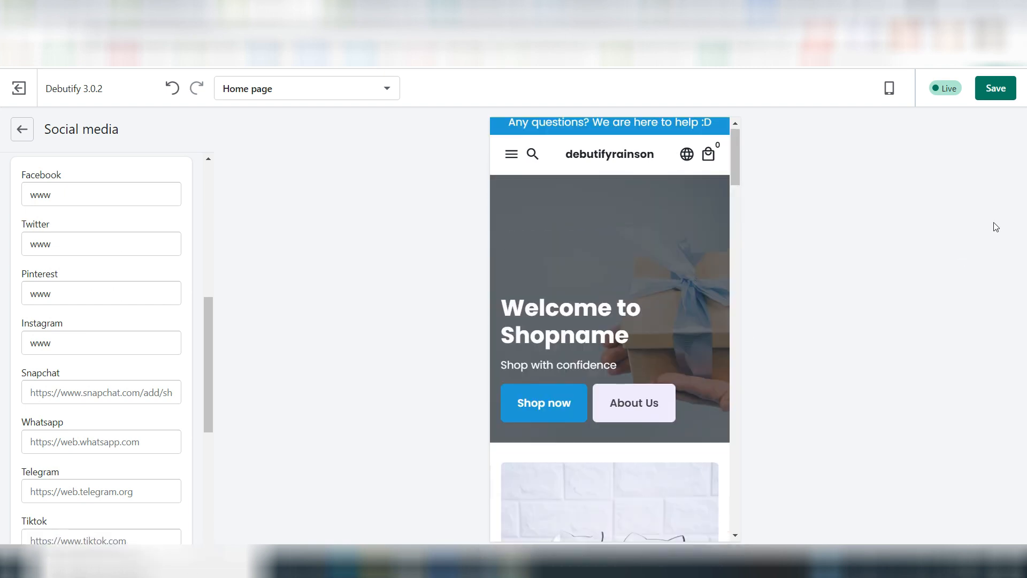
pyautogui.click(996, 97)
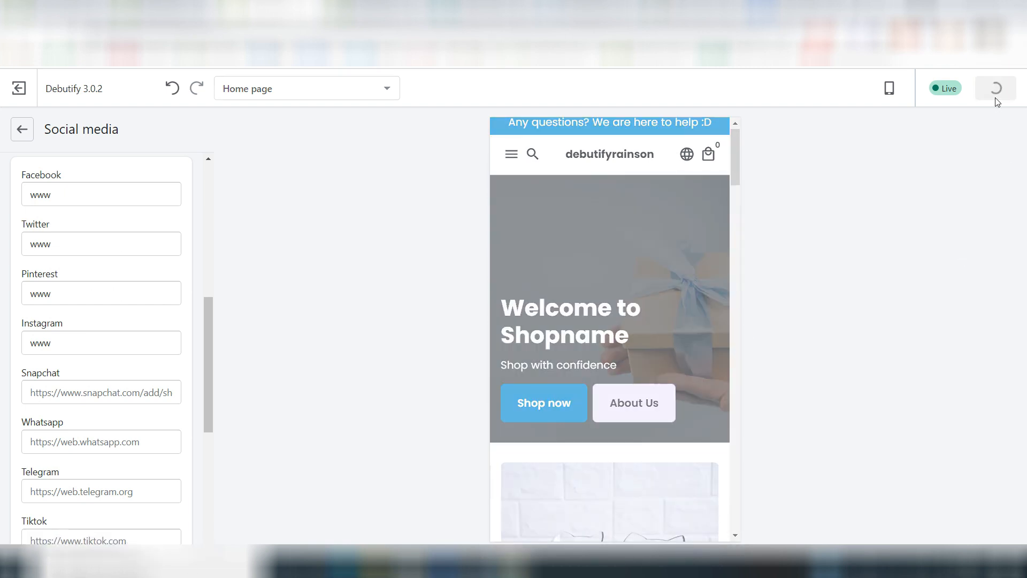
# Step: Examine the Header section's navigation, logo image, SVG logo and logo size settings
pyautogui.click(22, 129)
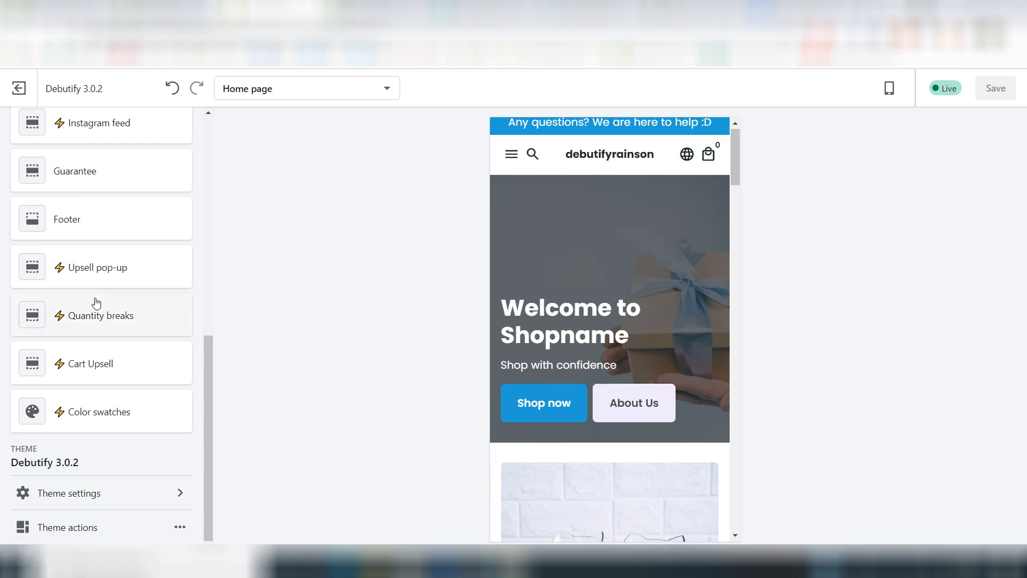
pyautogui.scroll(9, 96, 303)
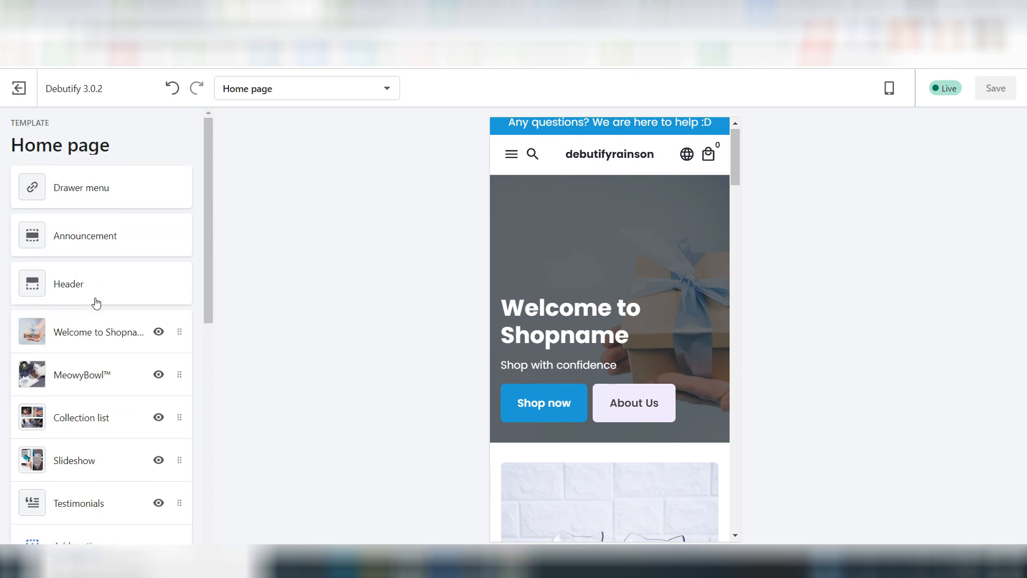
pyautogui.click(96, 302)
pyautogui.scroll(-2, 21, 145)
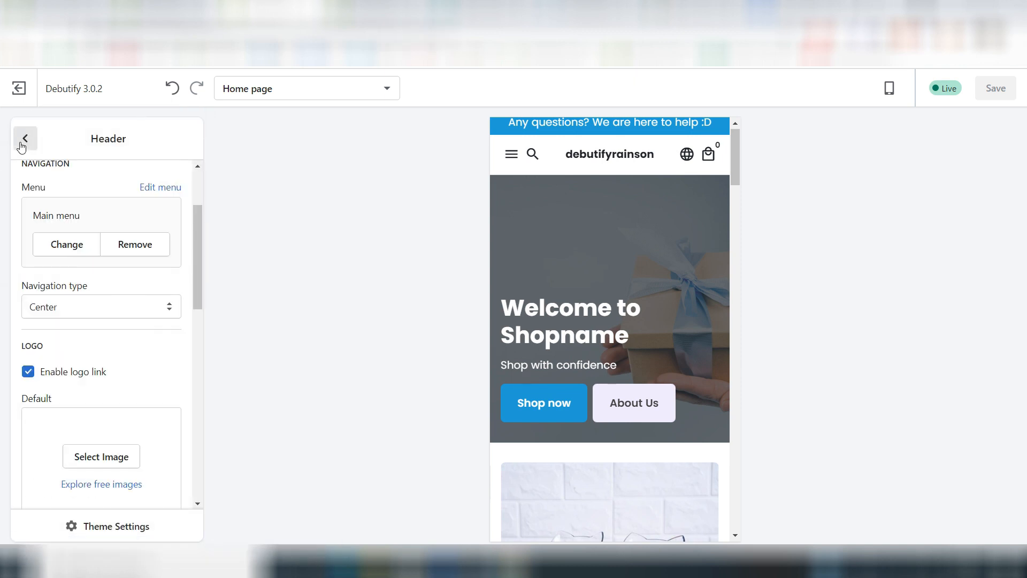
pyautogui.click(21, 142)
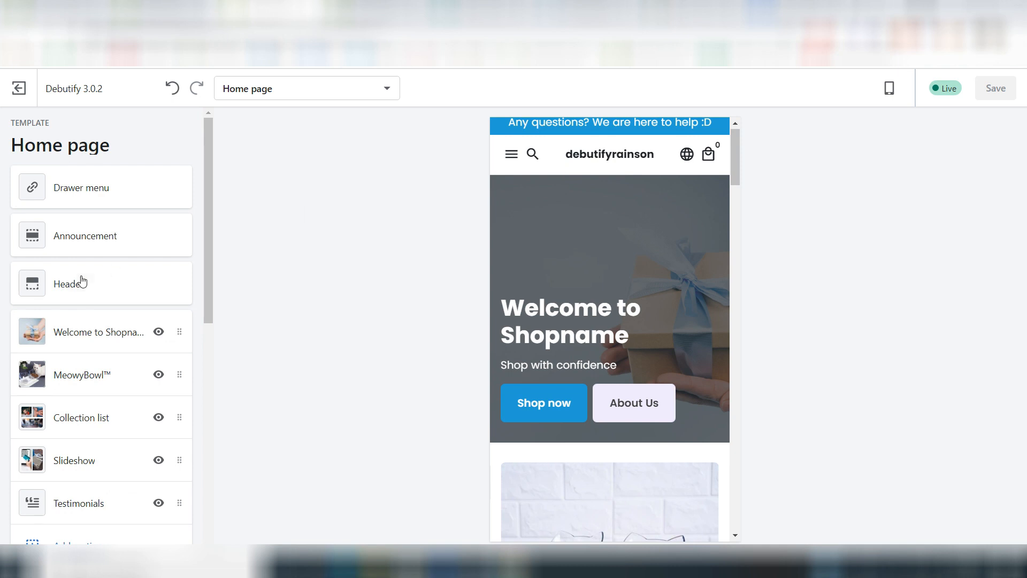
pyautogui.click(82, 282)
pyautogui.scroll(-5, 81, 276)
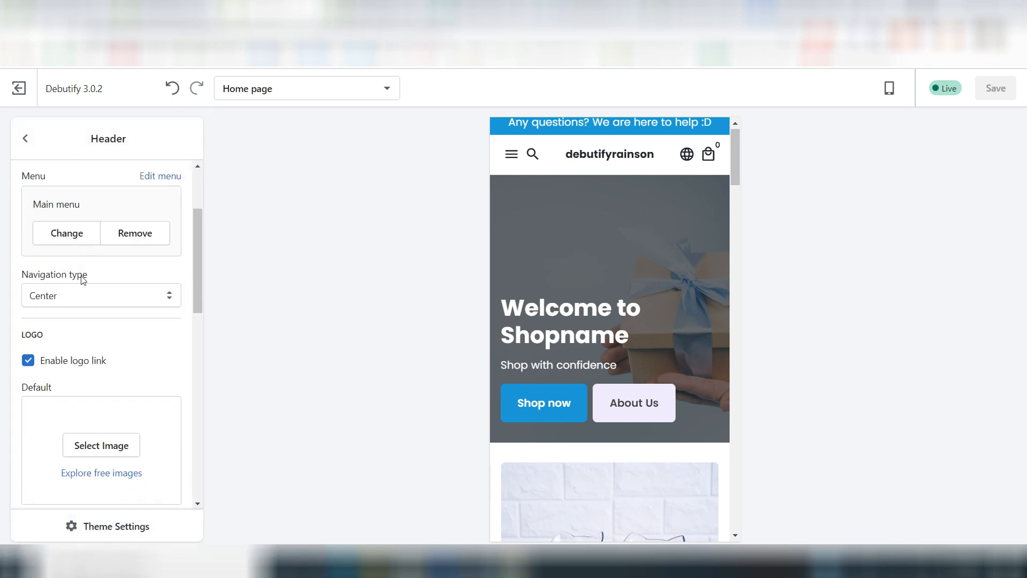
pyautogui.scroll(2, 81, 275)
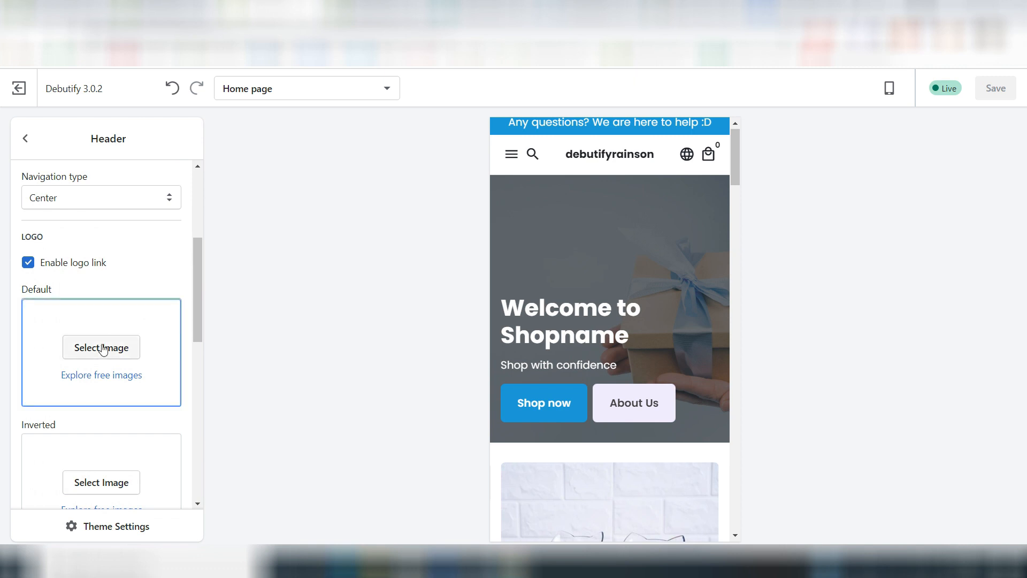
pyautogui.scroll(-5, 138, 263)
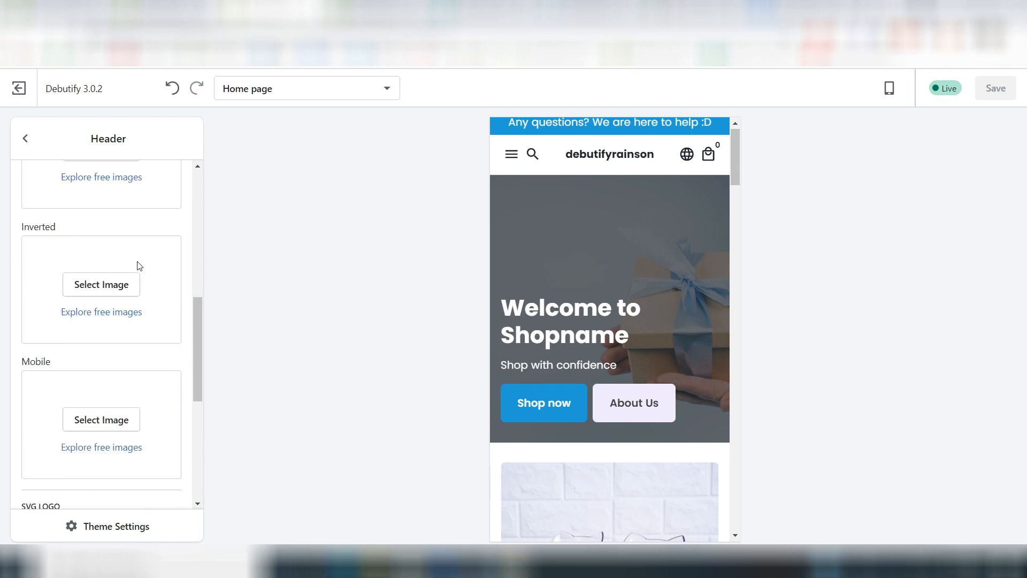
pyautogui.scroll(-3, 98, 395)
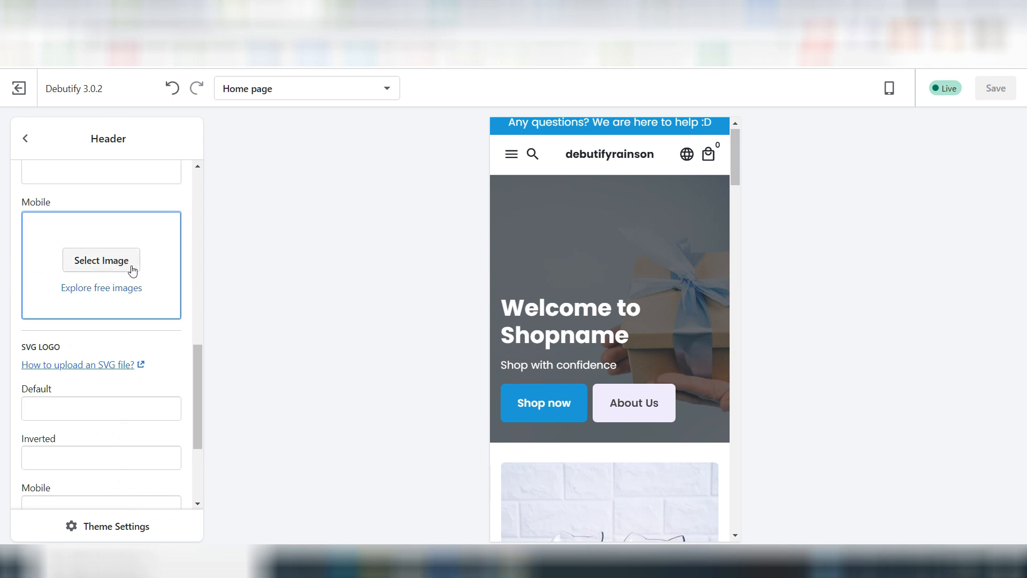
pyautogui.scroll(-3, 94, 355)
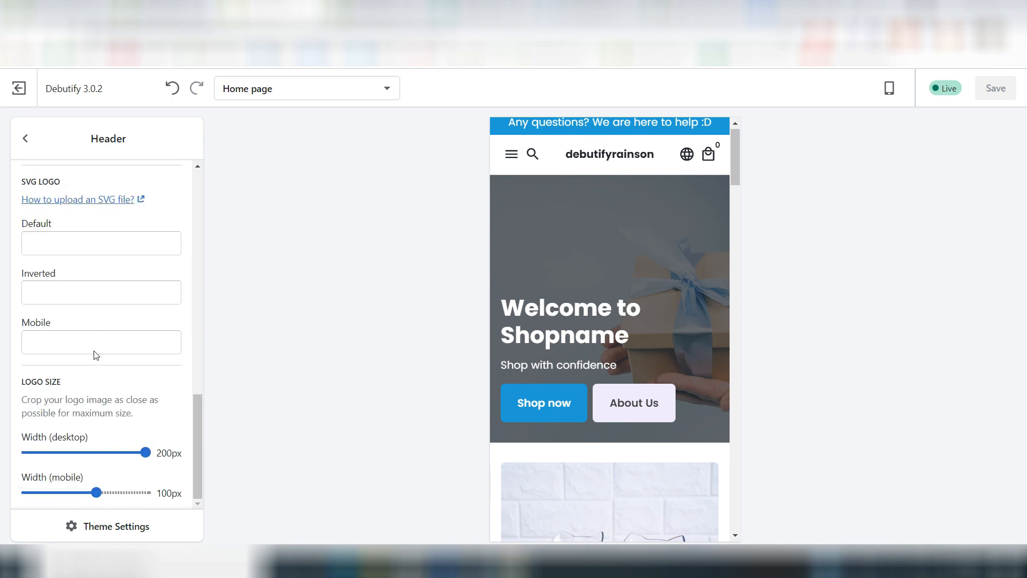
pyautogui.scroll(6, 95, 350)
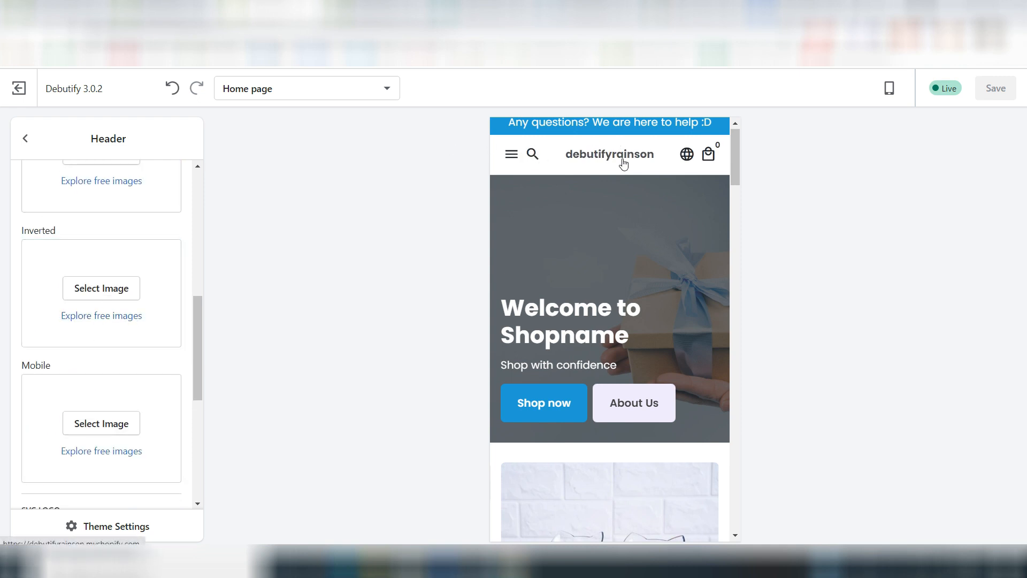
pyautogui.click(26, 141)
# Step: Examine the theme's Favicon settings and compare the favicons shown on the open store and website browser tabs
pyautogui.scroll(-9, 133, 360)
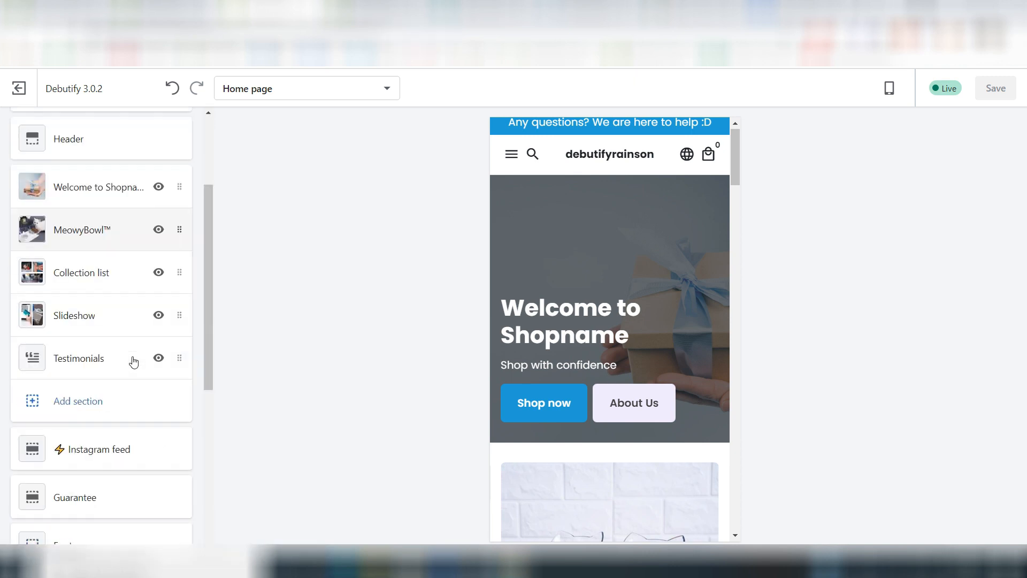
pyautogui.click(75, 492)
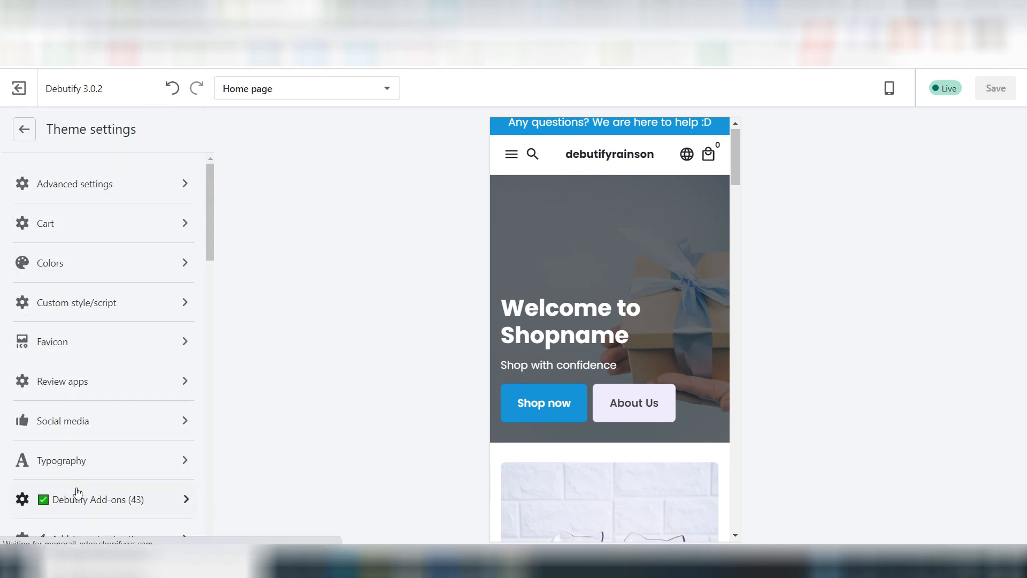
pyautogui.click(81, 345)
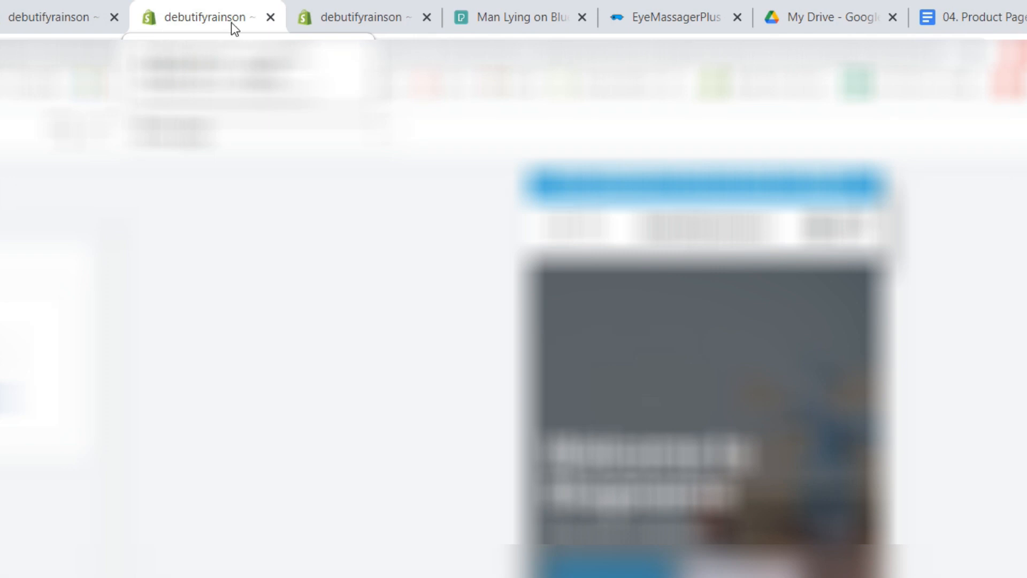
pyautogui.click(602, 8)
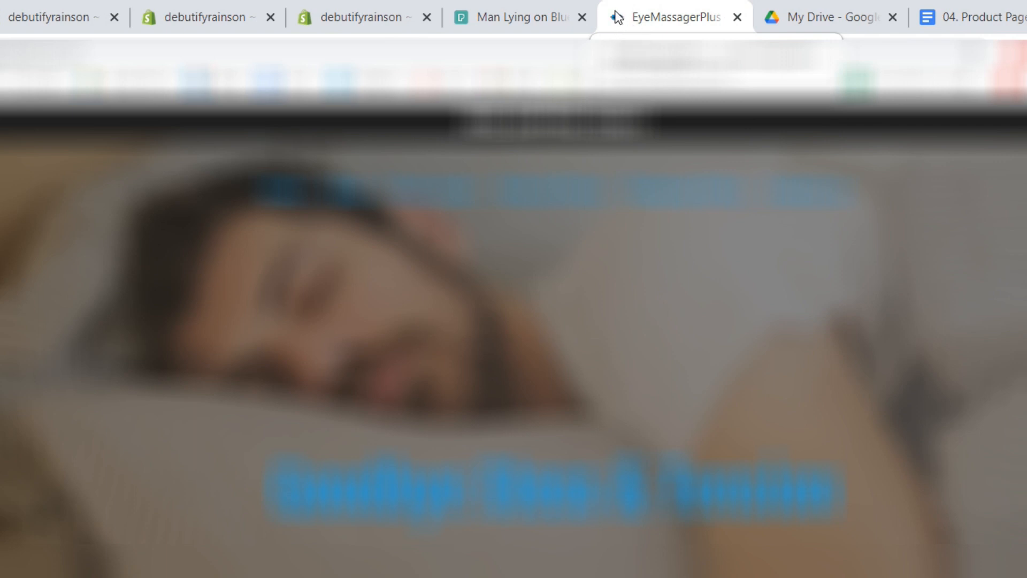
pyautogui.click(801, 10)
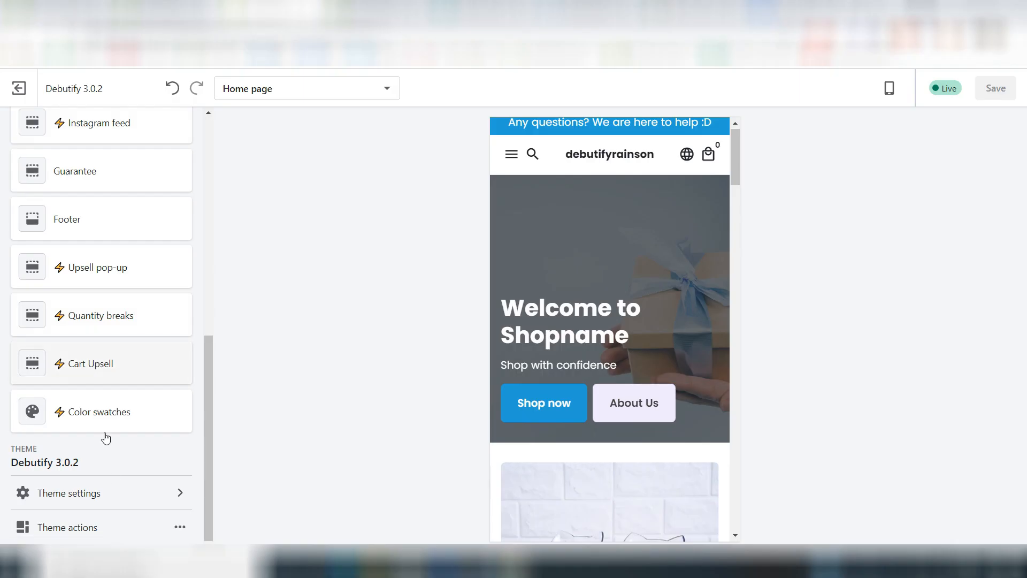
# Step: Disable order notes in the theme's Cart settings and return to the theme settings list
pyautogui.click(118, 502)
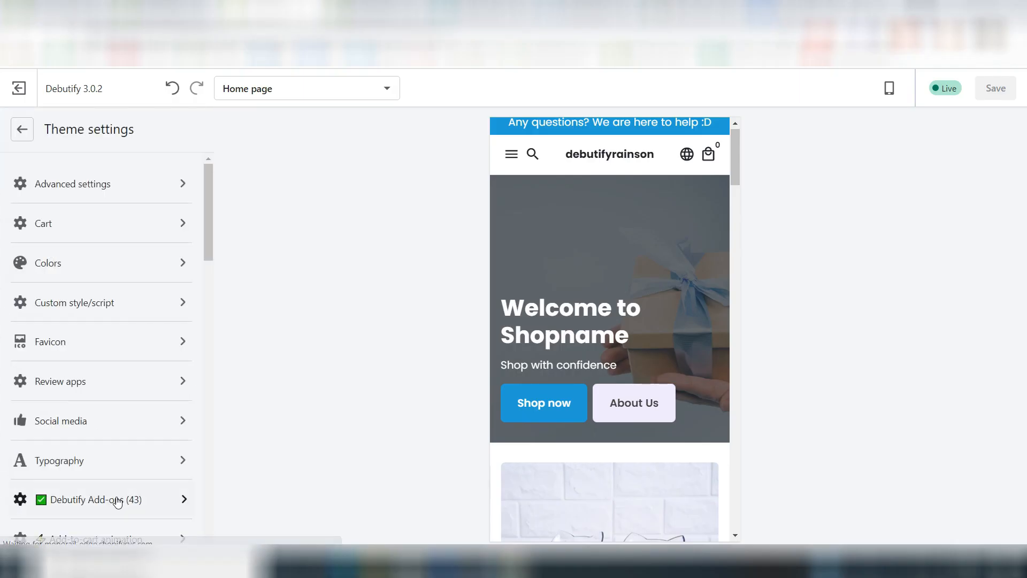
pyautogui.click(44, 226)
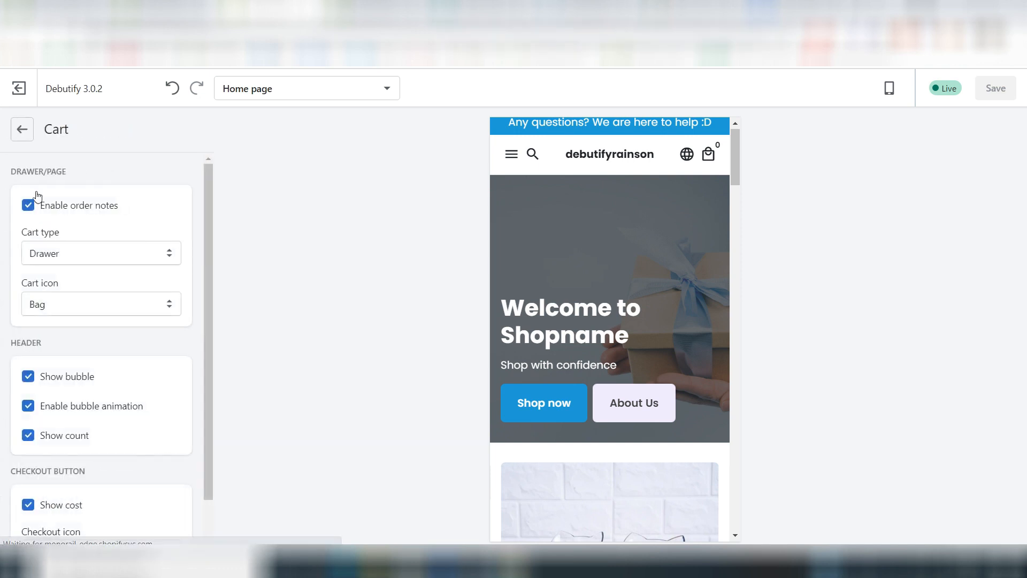
pyautogui.click(29, 206)
pyautogui.scroll(-1, 134, 367)
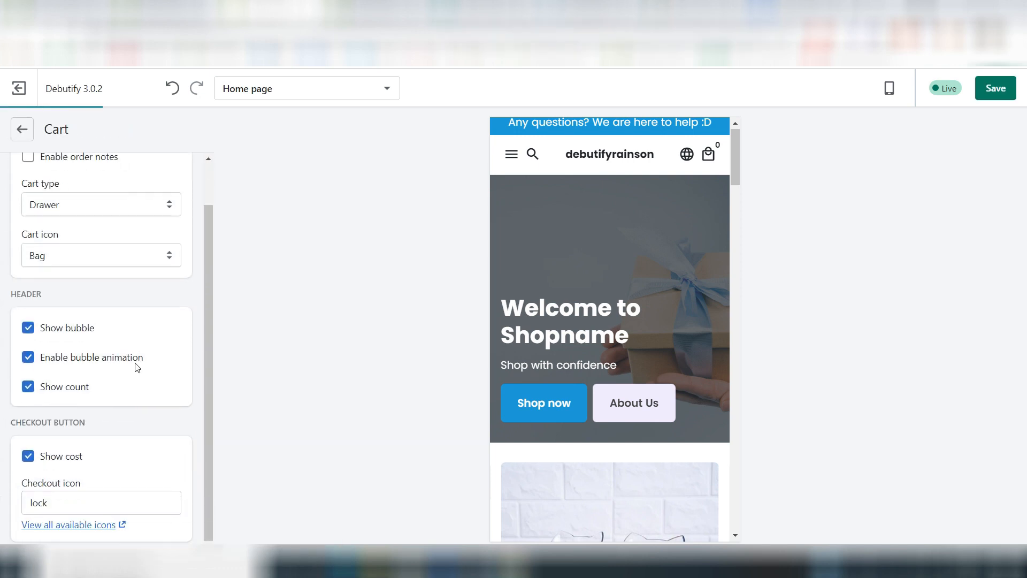
pyautogui.click(27, 135)
# Step: In the theme's Checkout settings, set the Accents color to the theme's blue, #219DD6
pyautogui.scroll(-20, 111, 293)
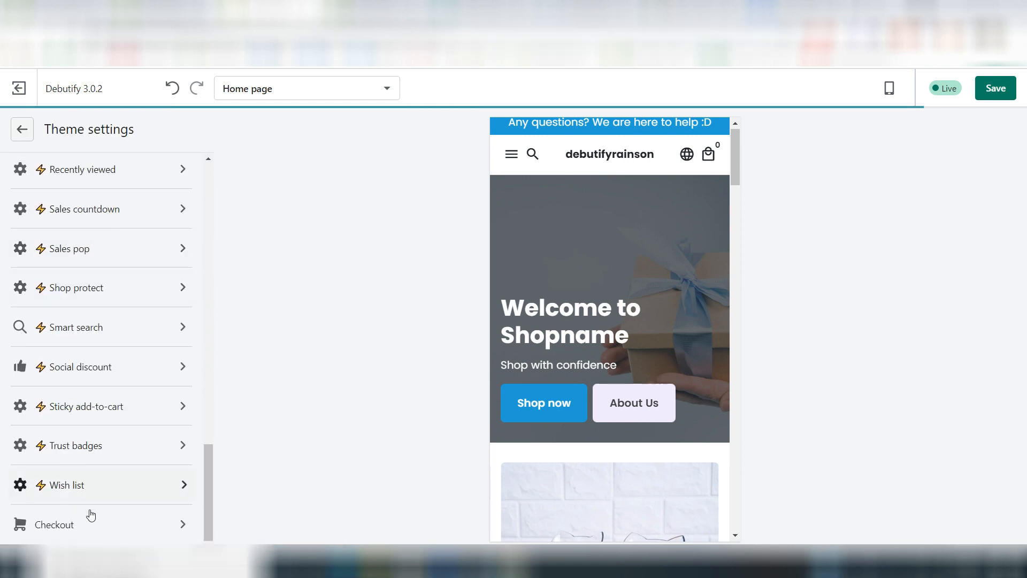
pyautogui.click(64, 533)
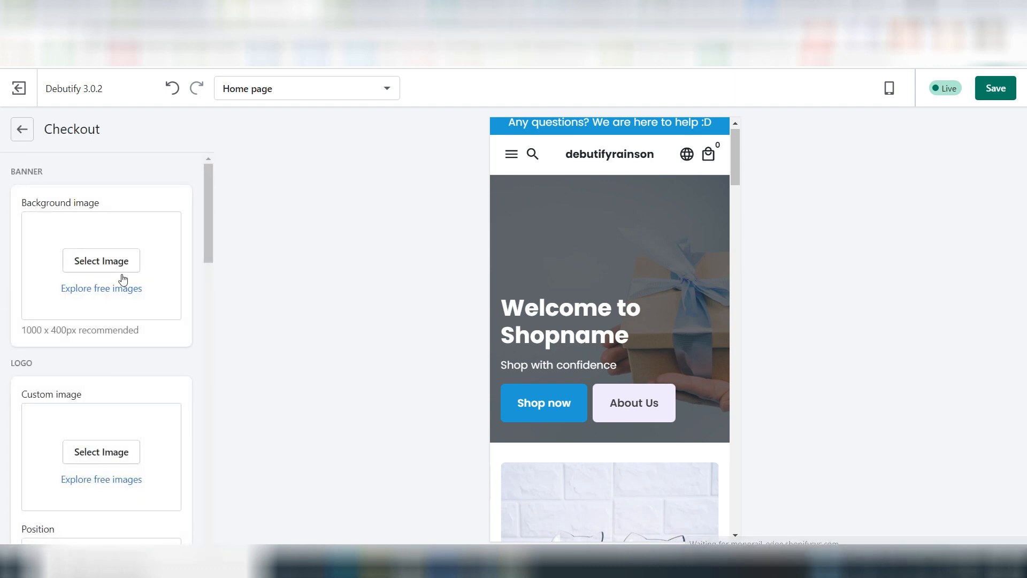
pyautogui.scroll(-3, 37, 268)
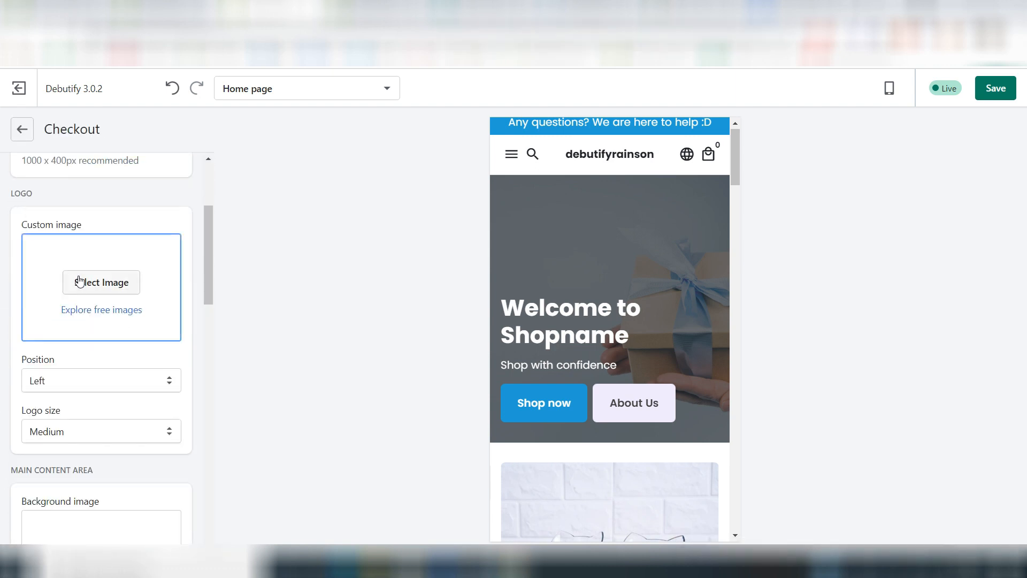
pyautogui.scroll(-3, 95, 360)
pyautogui.scroll(-5, 94, 360)
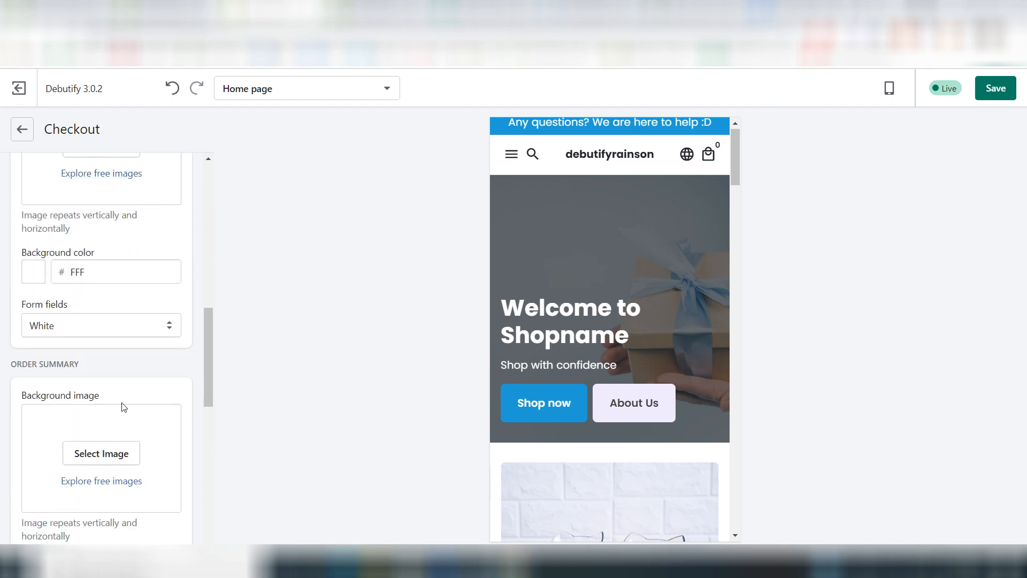
pyautogui.scroll(-10, 121, 406)
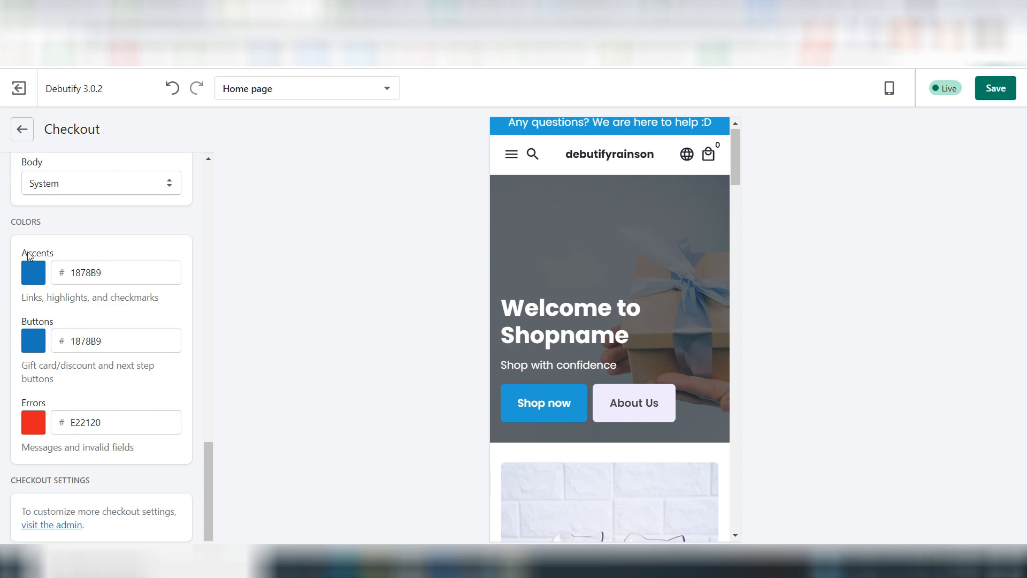
pyautogui.click(33, 273)
pyautogui.click(32, 465)
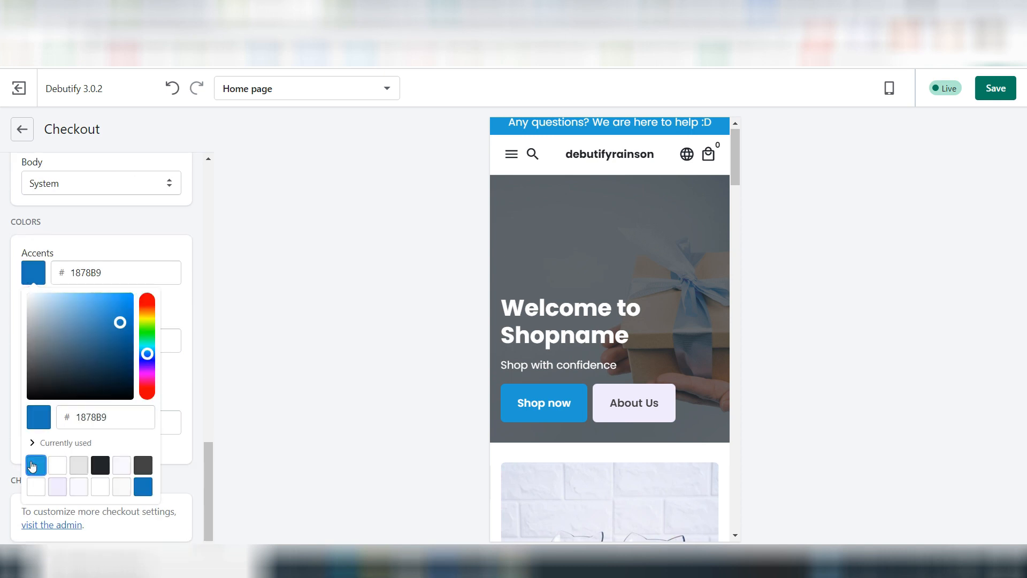
pyautogui.click(115, 236)
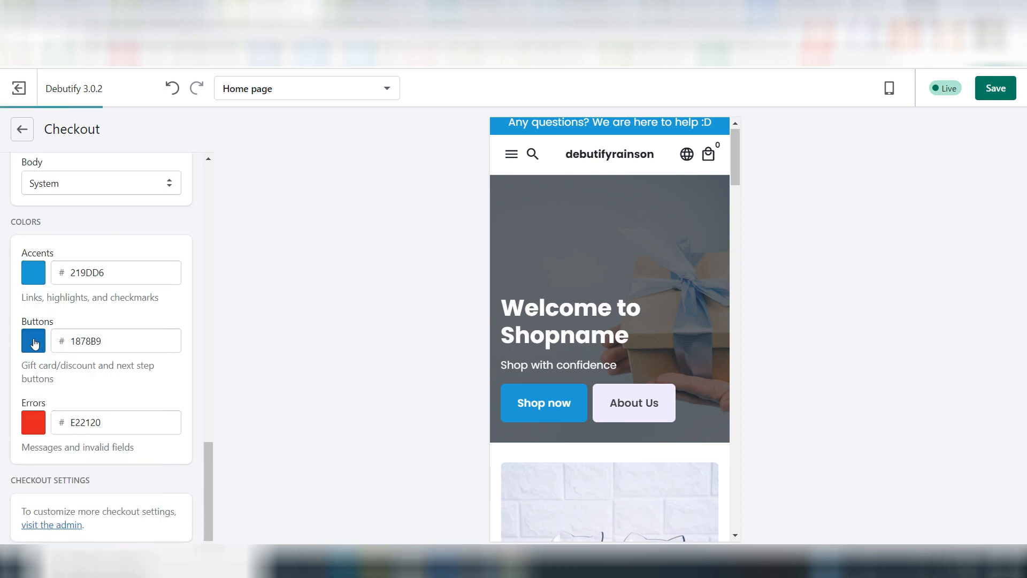
# Step: Set the checkout Buttons color to #219DD6 and save the theme changes
pyautogui.click(34, 343)
pyautogui.click(38, 527)
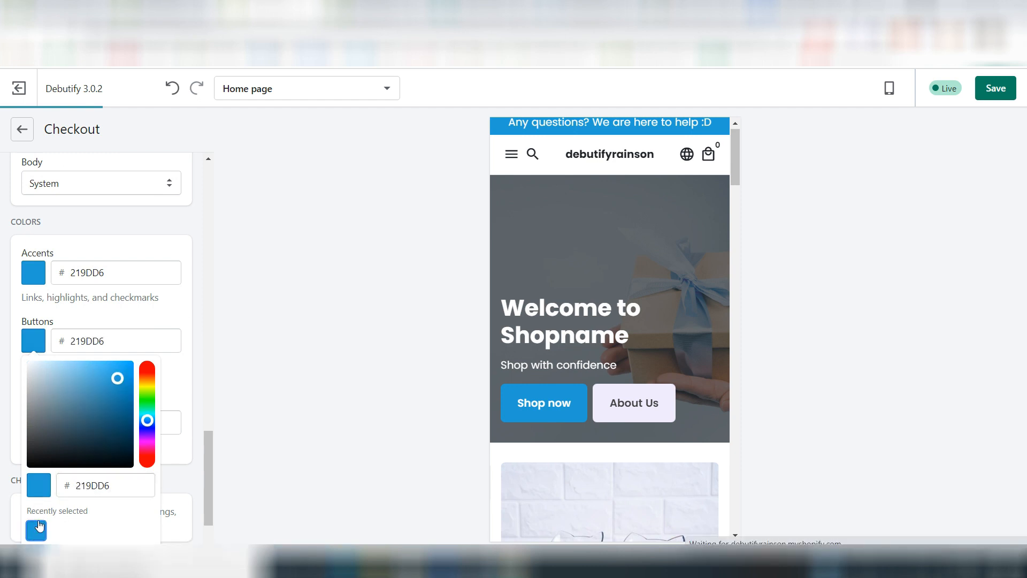
pyautogui.click(132, 253)
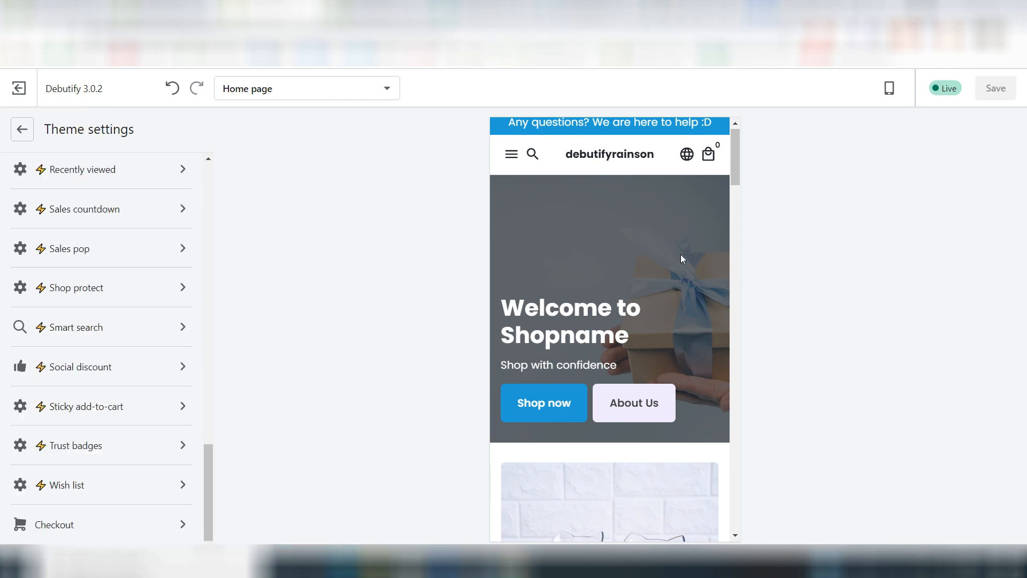
# Step: Review the home page preview down to the footer, advancing the Collection list carousel on the way
pyautogui.scroll(-8, 707, 349)
pyautogui.scroll(-8, 708, 353)
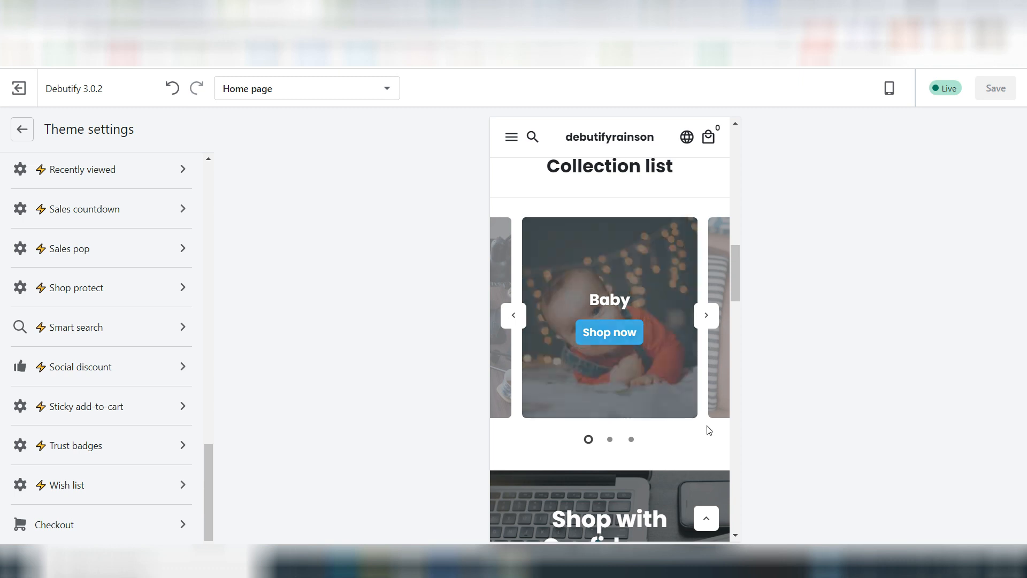
pyautogui.click(706, 319)
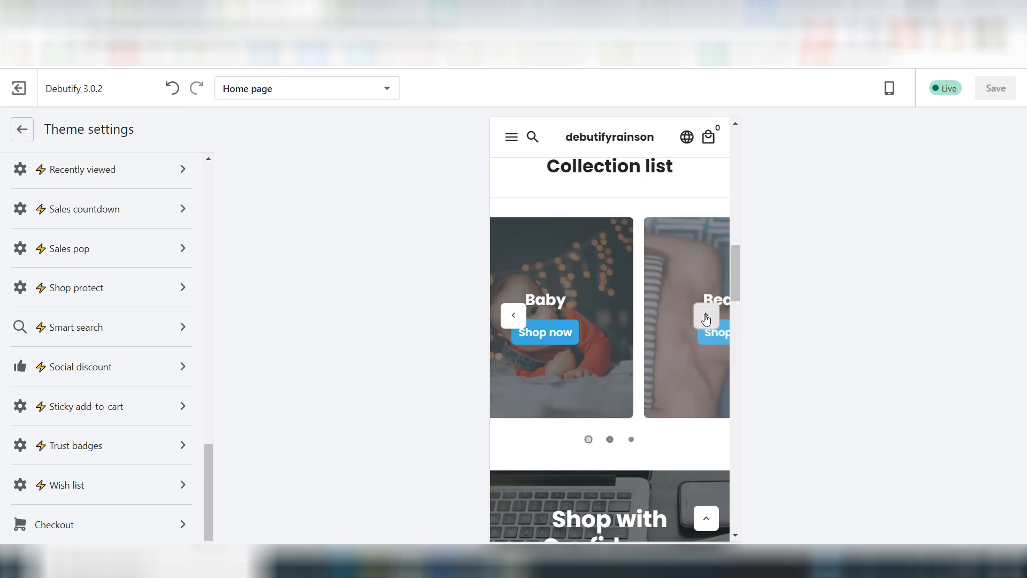
pyautogui.scroll(-3, 672, 417)
pyautogui.scroll(-10, 668, 369)
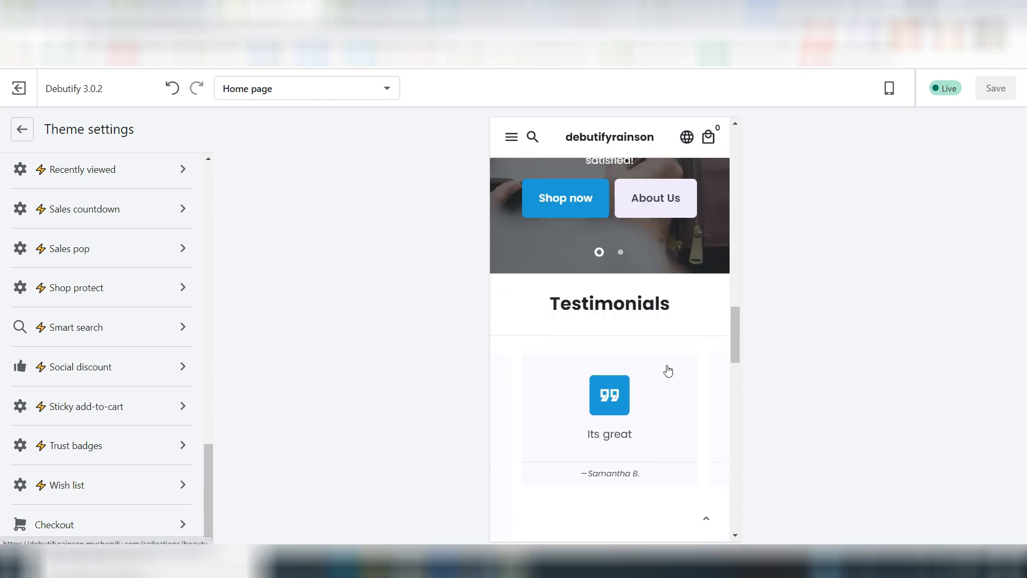
pyautogui.scroll(-4, 668, 365)
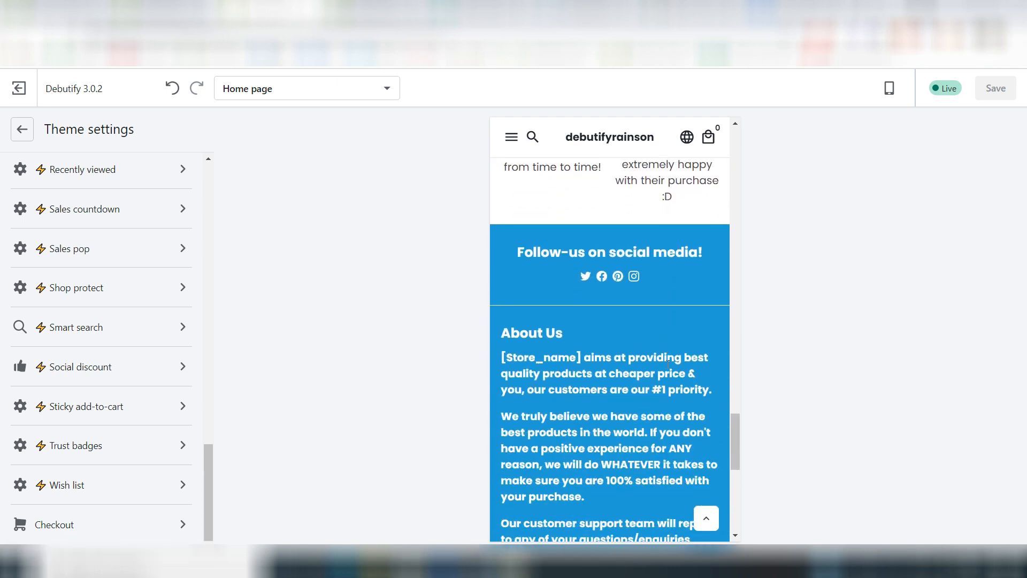
# Step: Return to the home page section list and review the preview from the footer back up to the MeowyBowl product section
pyautogui.click(23, 136)
pyautogui.scroll(1, 113, 265)
pyautogui.scroll(2, 118, 264)
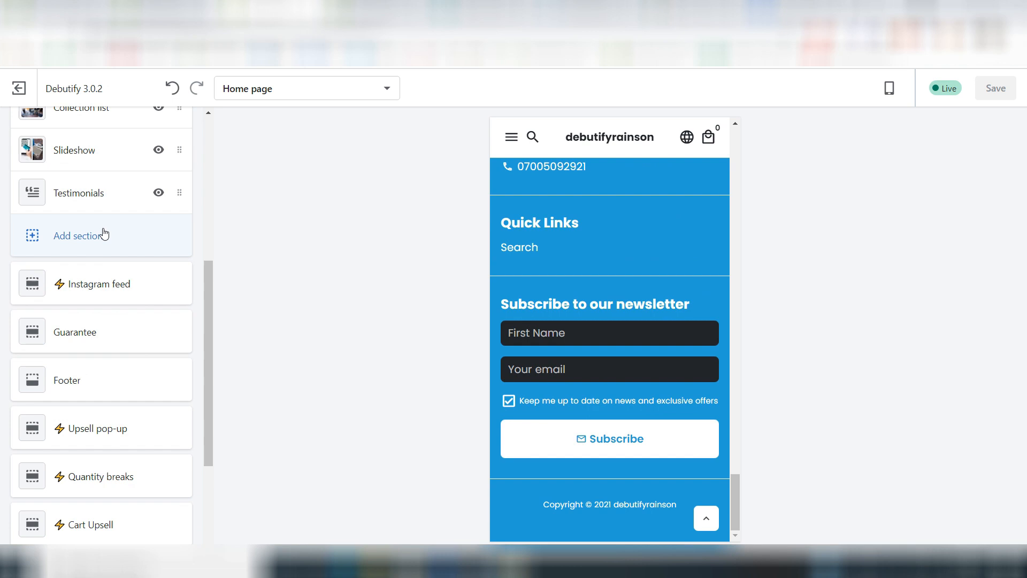
pyautogui.scroll(8, 591, 290)
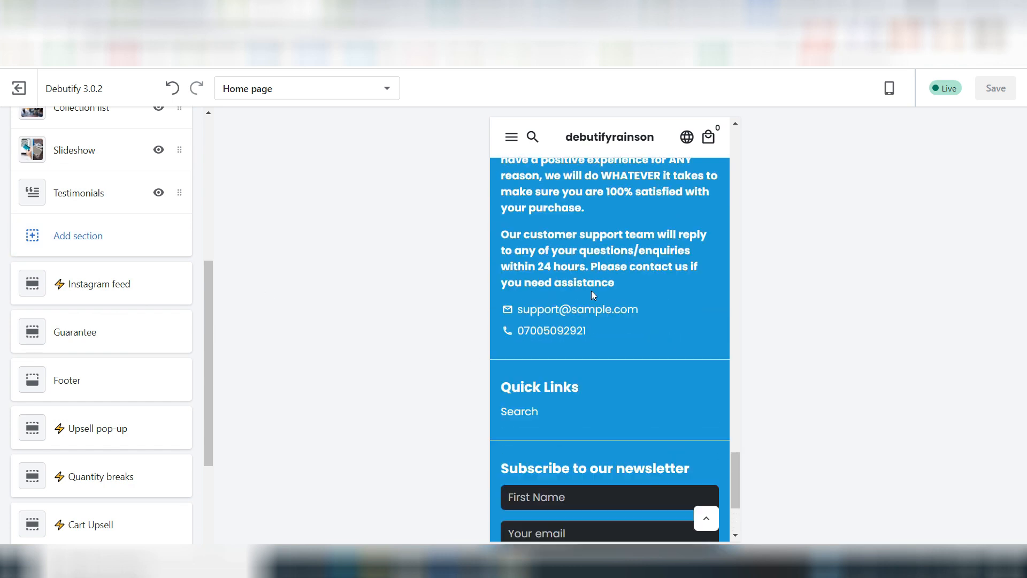
pyautogui.scroll(4, 573, 241)
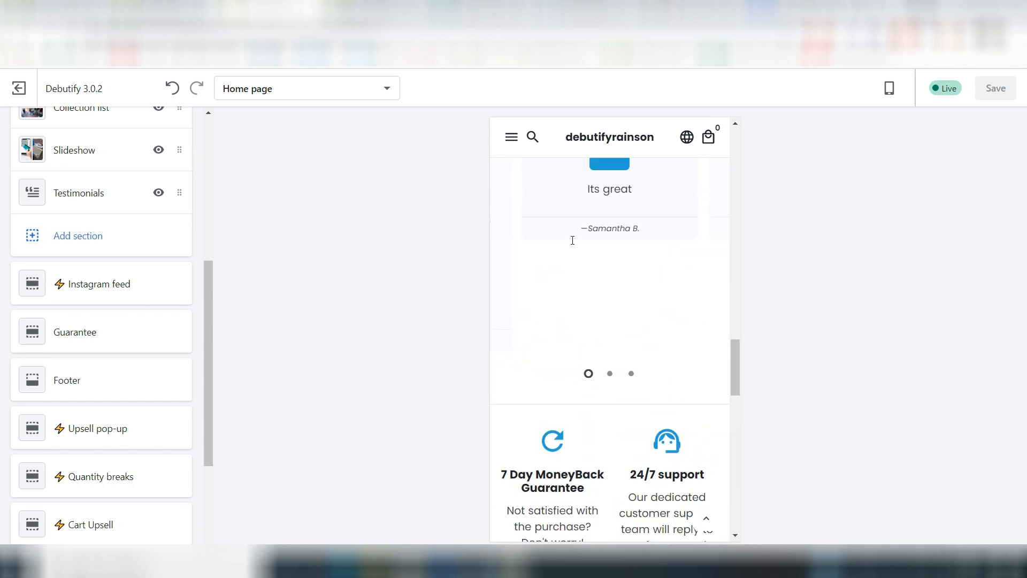
pyautogui.scroll(4, 571, 239)
pyautogui.scroll(12, 571, 240)
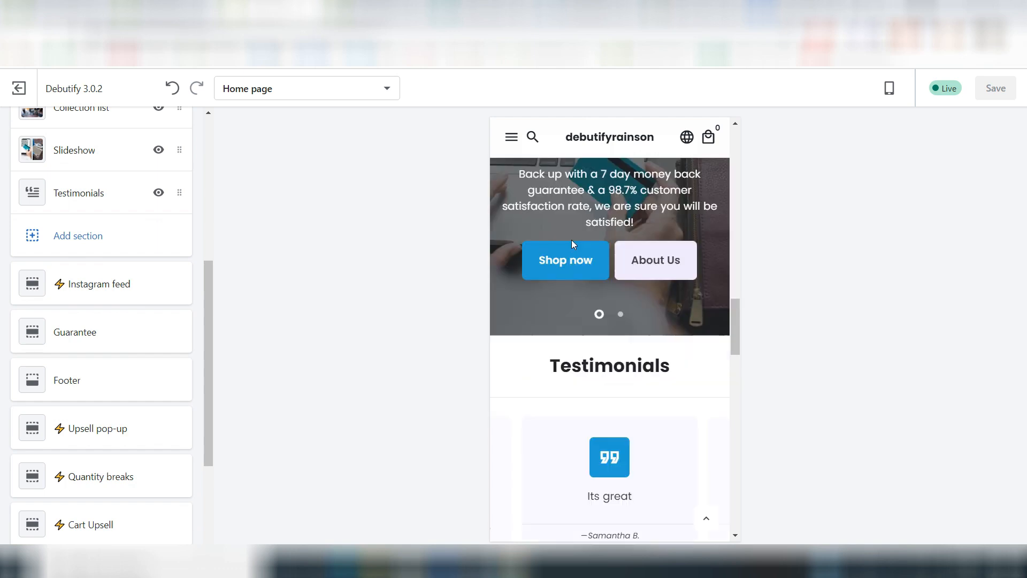
pyautogui.scroll(12, 571, 239)
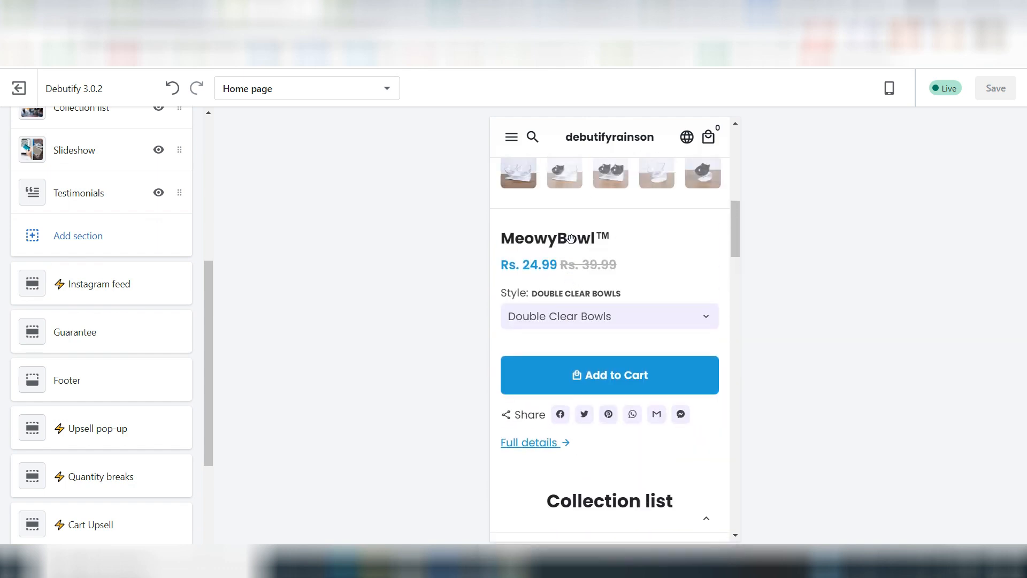
pyautogui.scroll(-10, 571, 239)
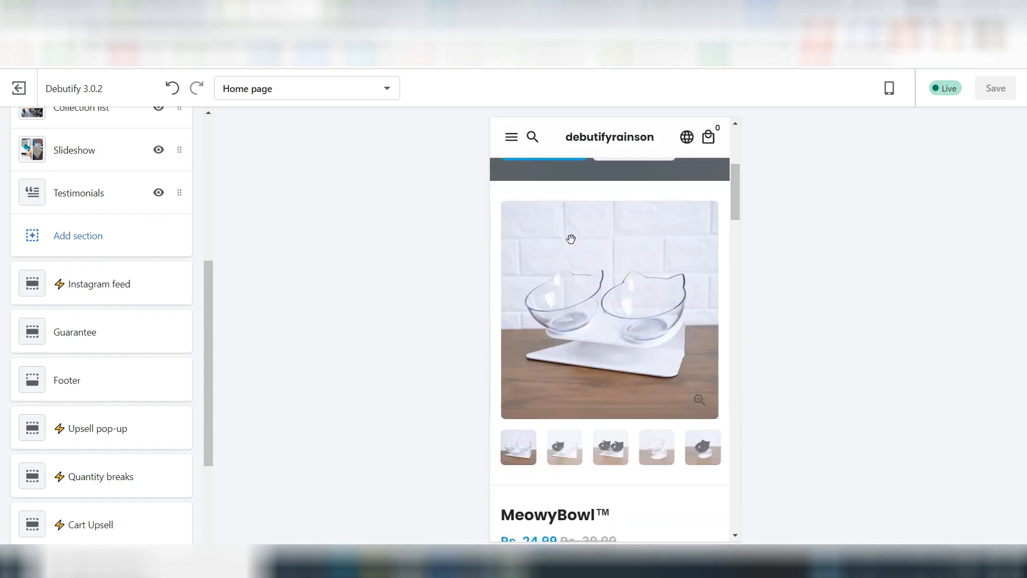
pyautogui.scroll(-3, 538, 373)
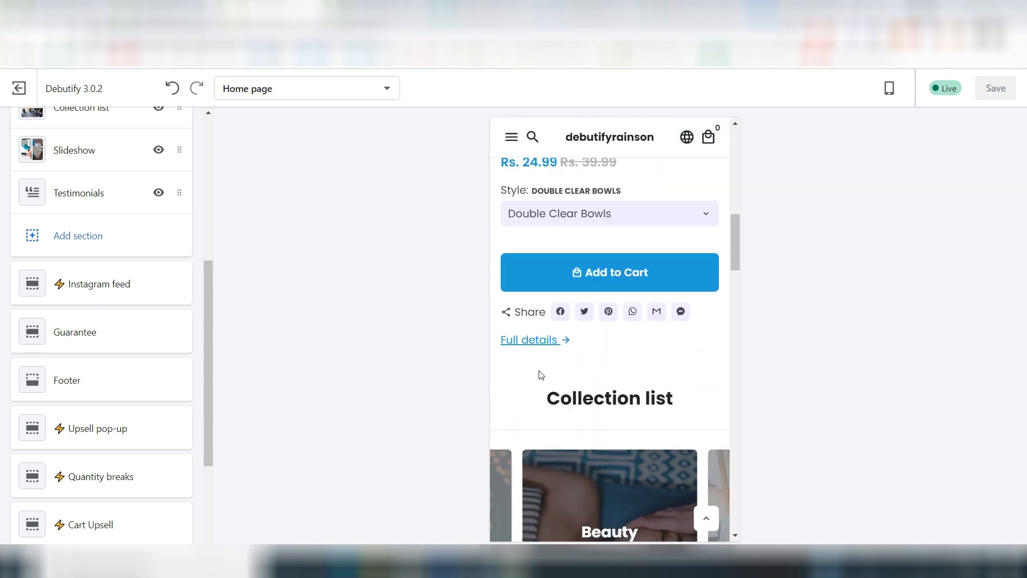
# Step: Open the MeowyBowl product's full details page in the preview and examine its description text, images and benefits
pyautogui.click(552, 340)
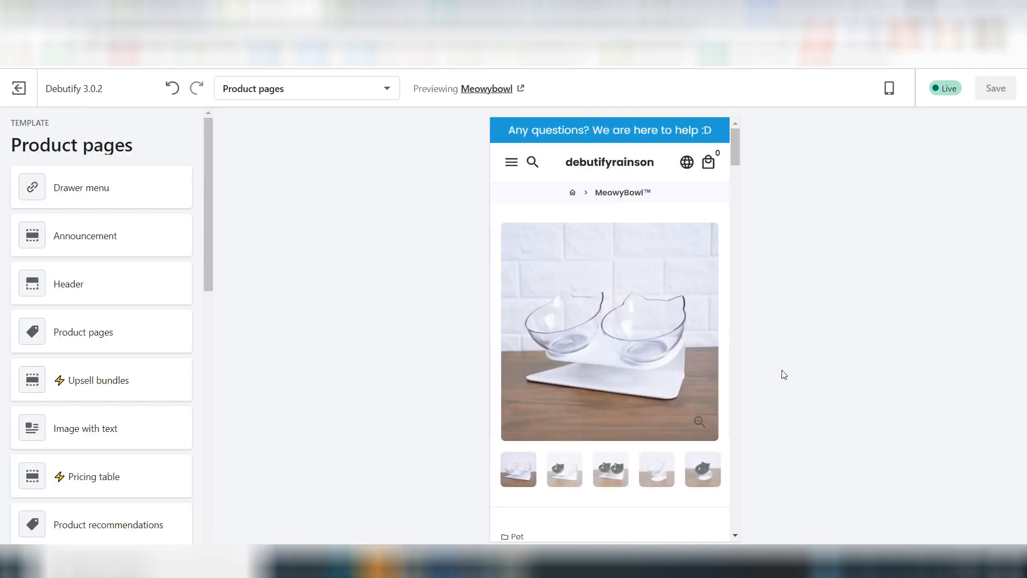
pyautogui.scroll(-5, 616, 343)
pyautogui.scroll(-5, 619, 349)
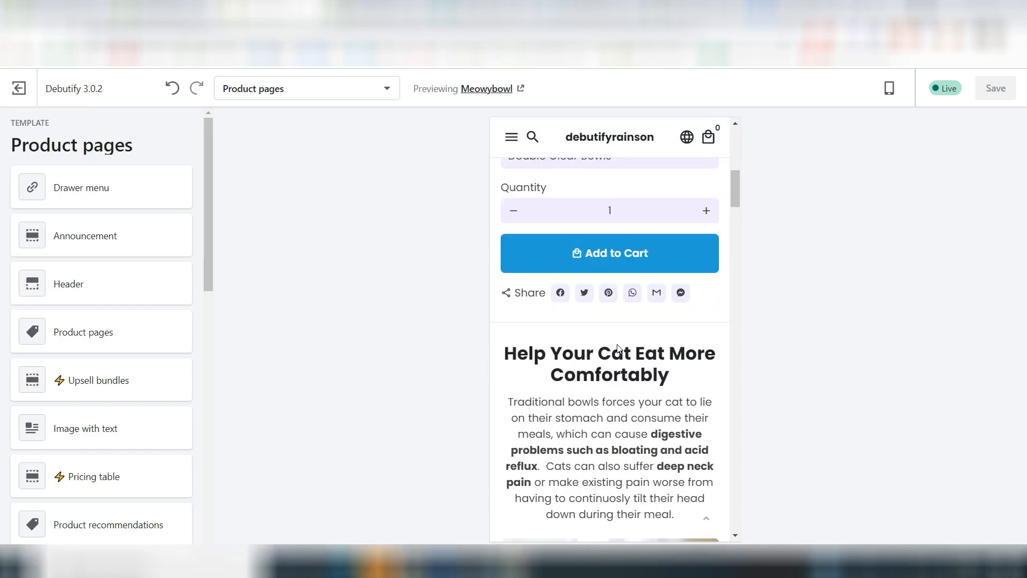
pyautogui.scroll(-4, 574, 440)
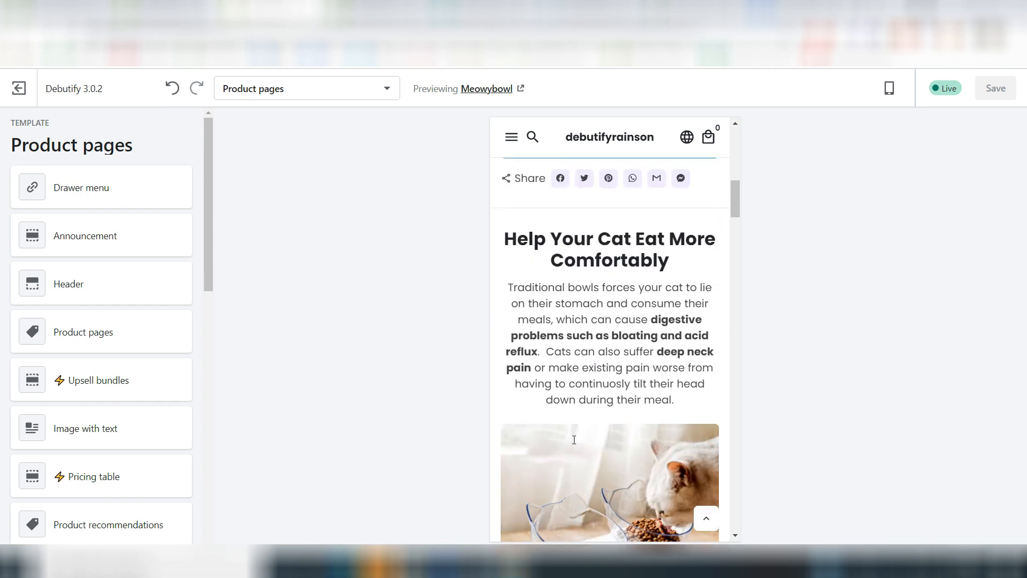
pyautogui.scroll(-8, 597, 463)
pyautogui.scroll(-8, 597, 463)
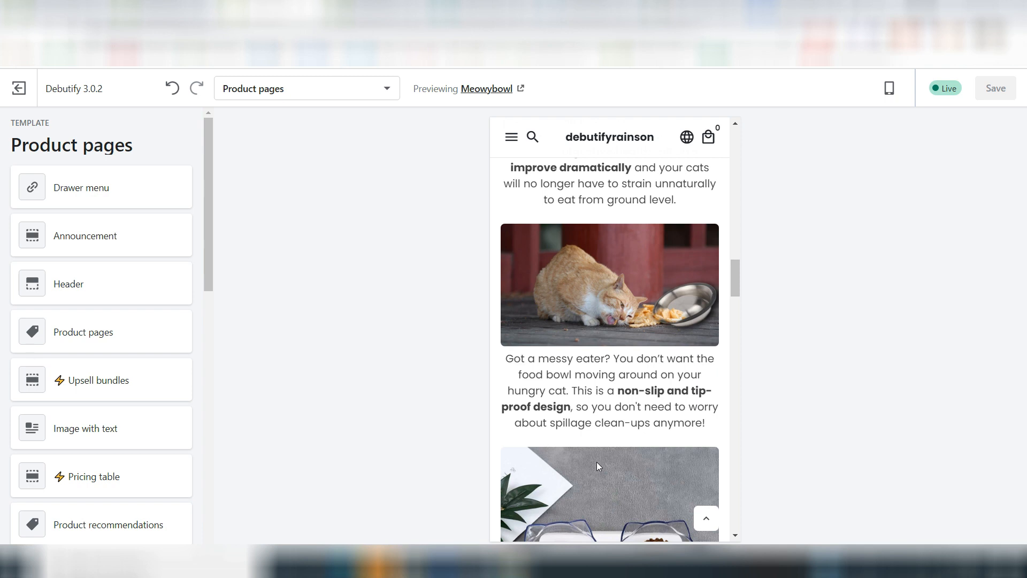
pyautogui.scroll(-9, 598, 465)
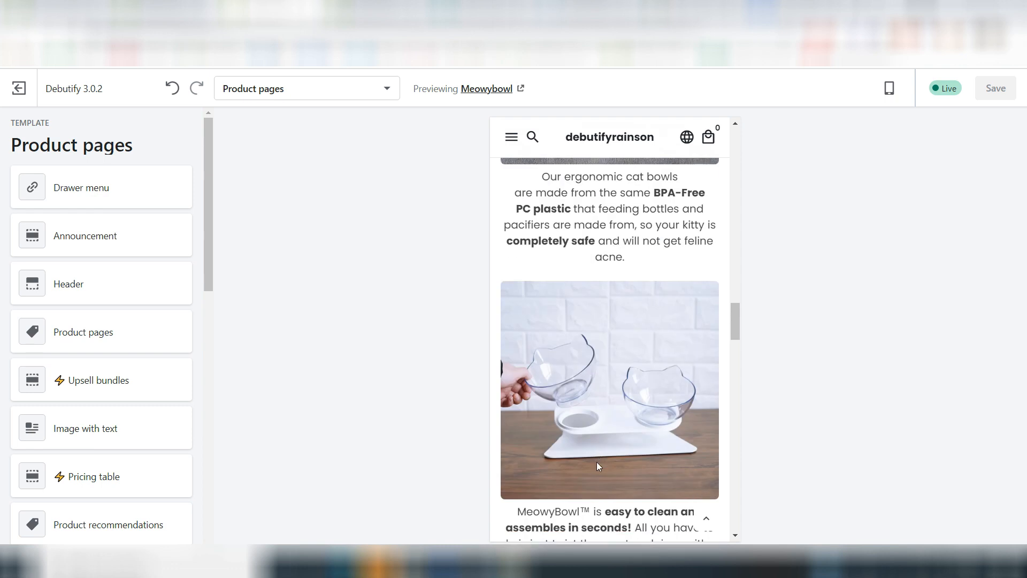
pyautogui.scroll(-8, 598, 465)
pyautogui.scroll(5, 601, 275)
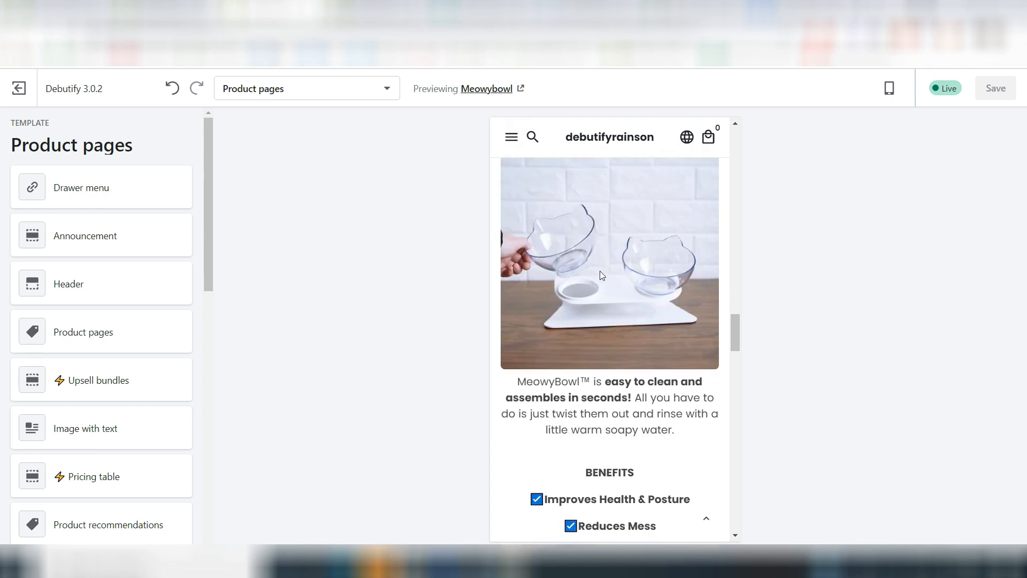
pyautogui.scroll(6, 572, 277)
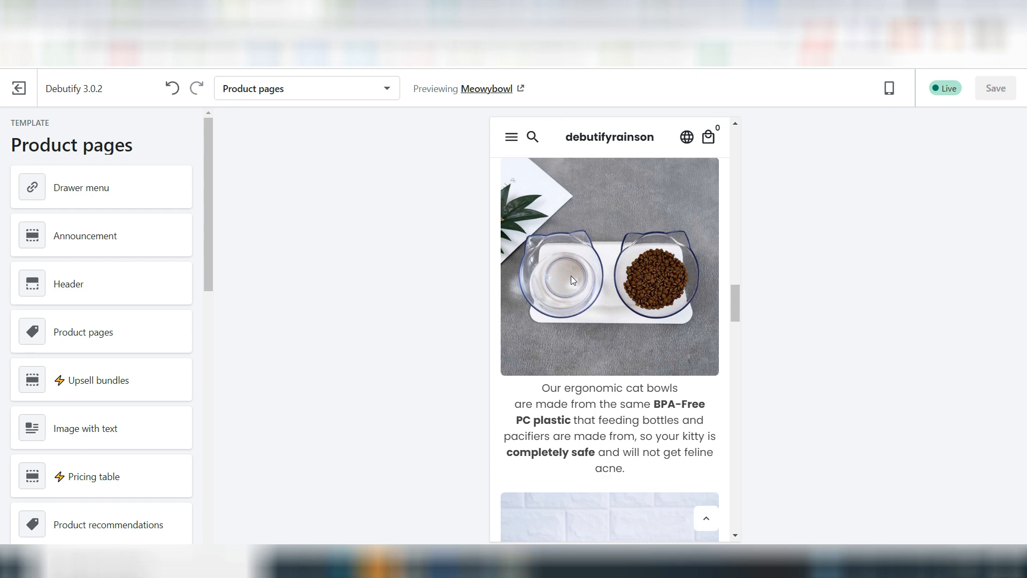
# Step: Switch to the "04. Product Page template" document in Google Docs, review its checklist and mop example, and return to the MeowyBowl preview's purchase section
pyautogui.scroll(4, 637, 220)
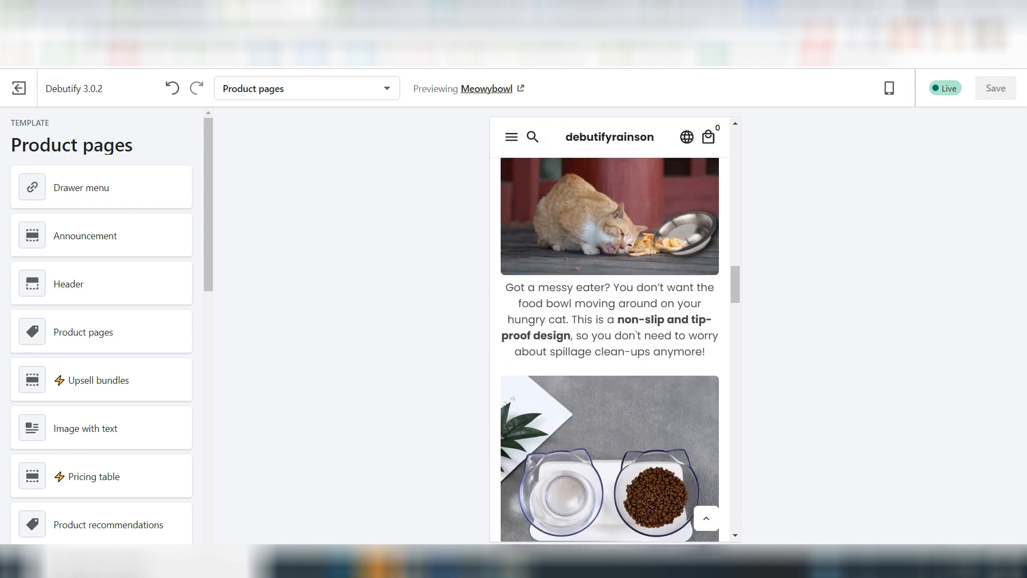
pyautogui.click(806, 8)
pyautogui.scroll(20, 387, 229)
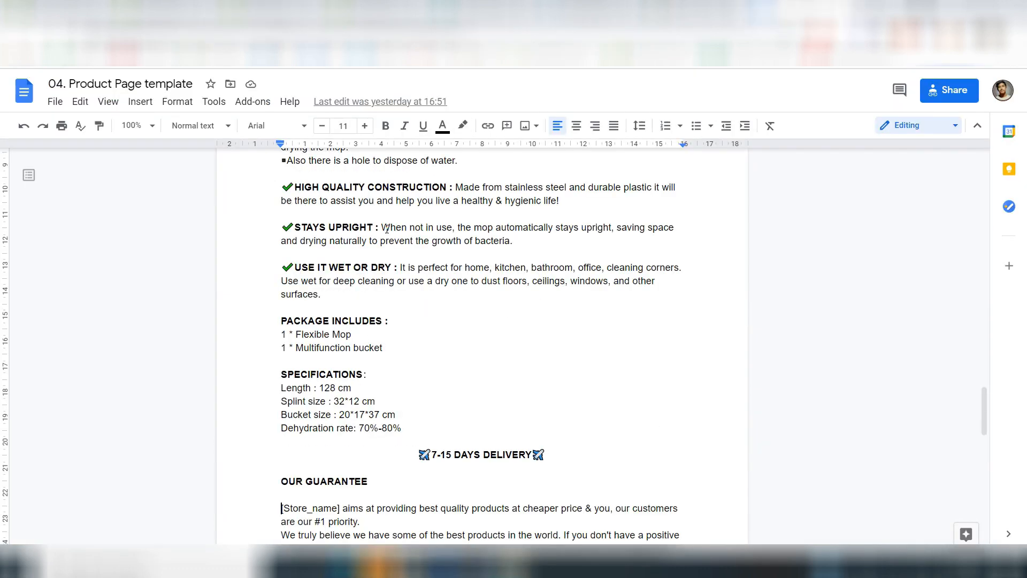
pyautogui.scroll(10, 387, 229)
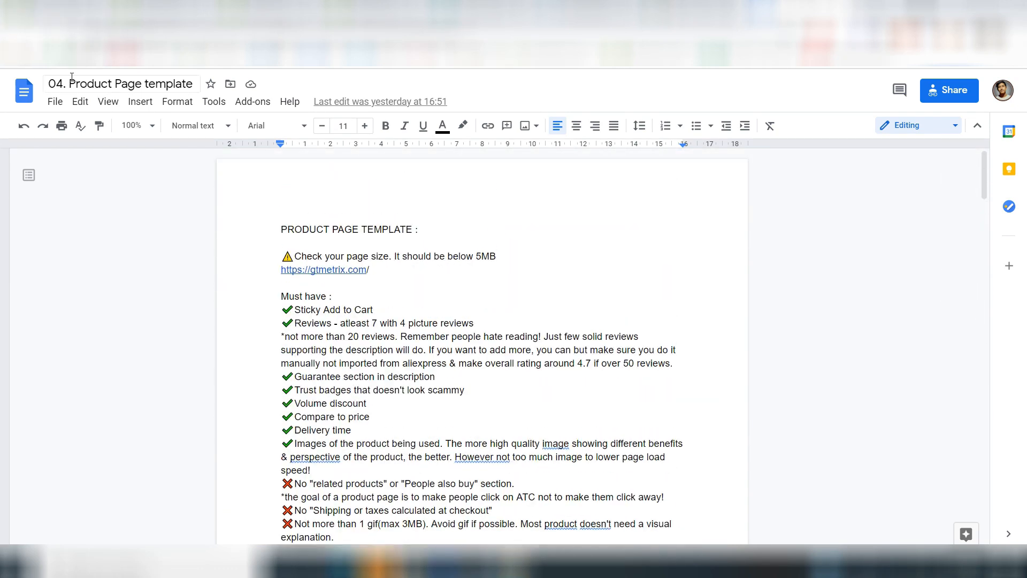
pyautogui.scroll(-2, 456, 419)
pyautogui.scroll(-15, 456, 419)
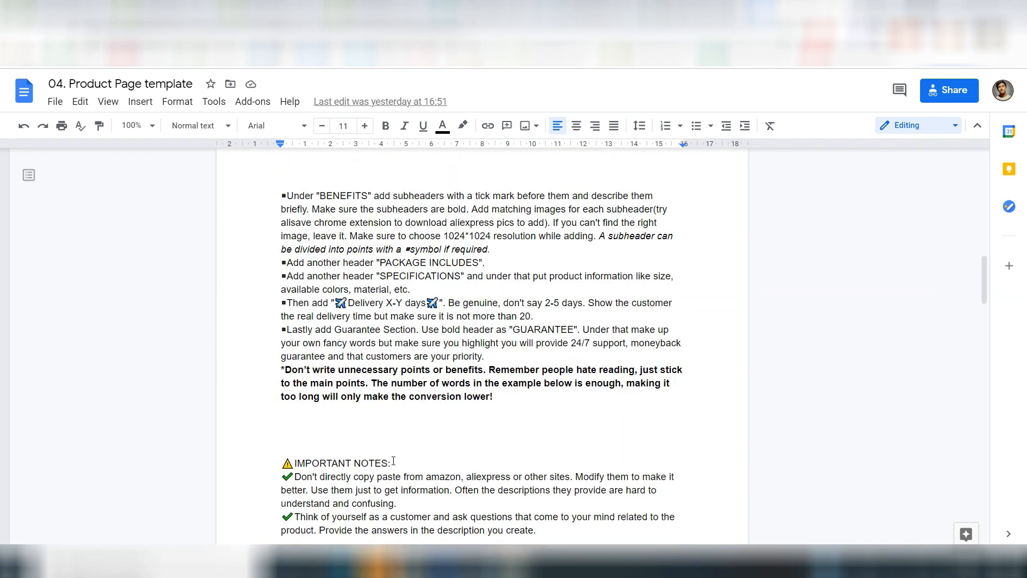
pyautogui.scroll(-13, 393, 461)
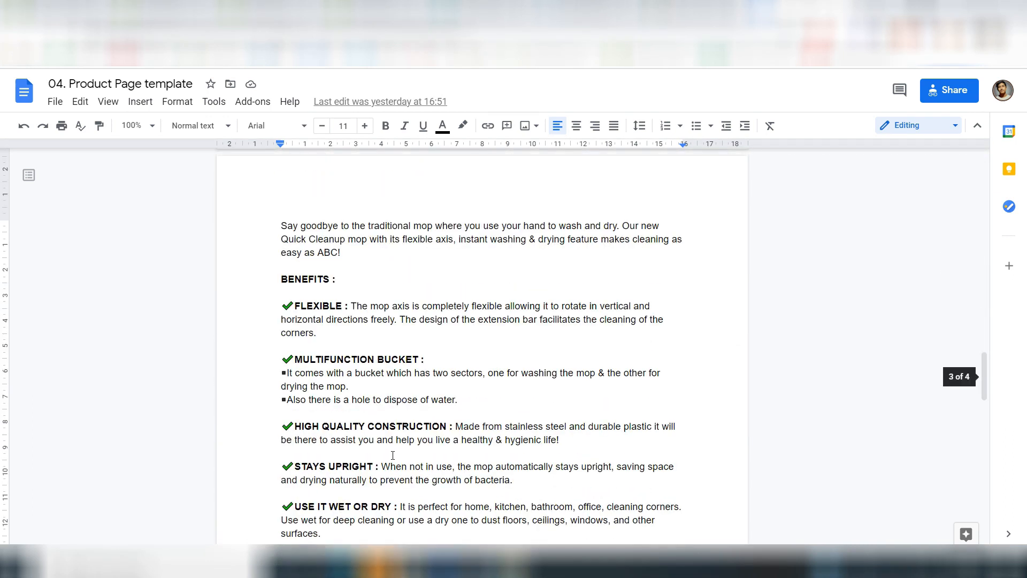
pyautogui.click(270, 10)
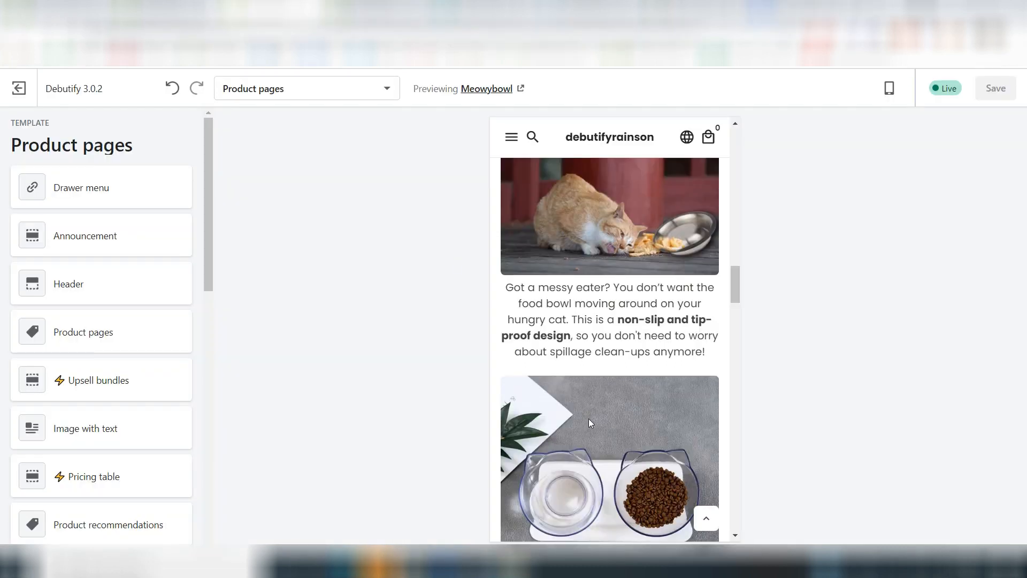
pyautogui.scroll(10, 588, 422)
pyautogui.scroll(4, 590, 421)
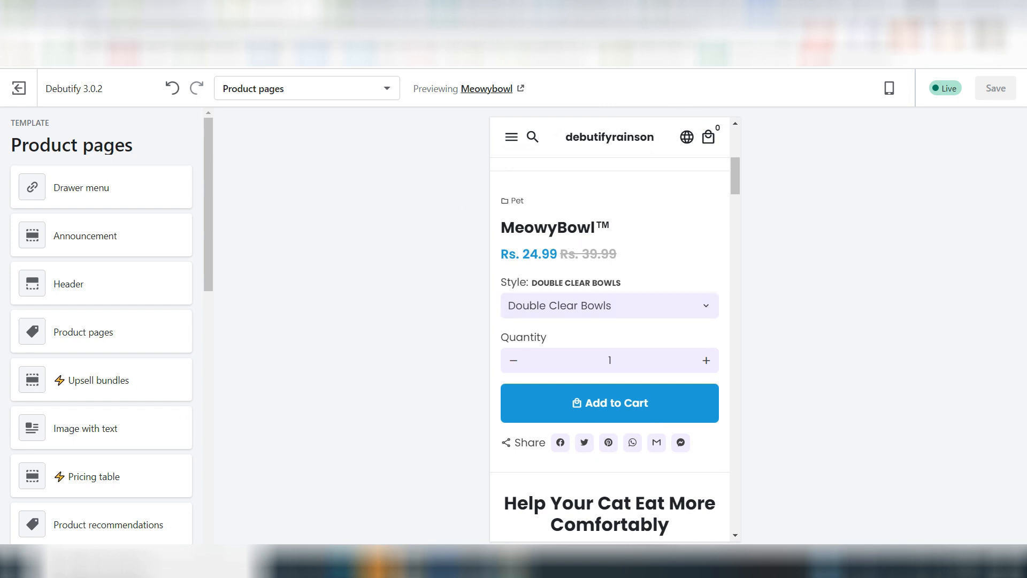
# Step: Switch to the Shopify admin, open the MeowyBowl product and examine the text and images in its description
pyautogui.click(185, 9)
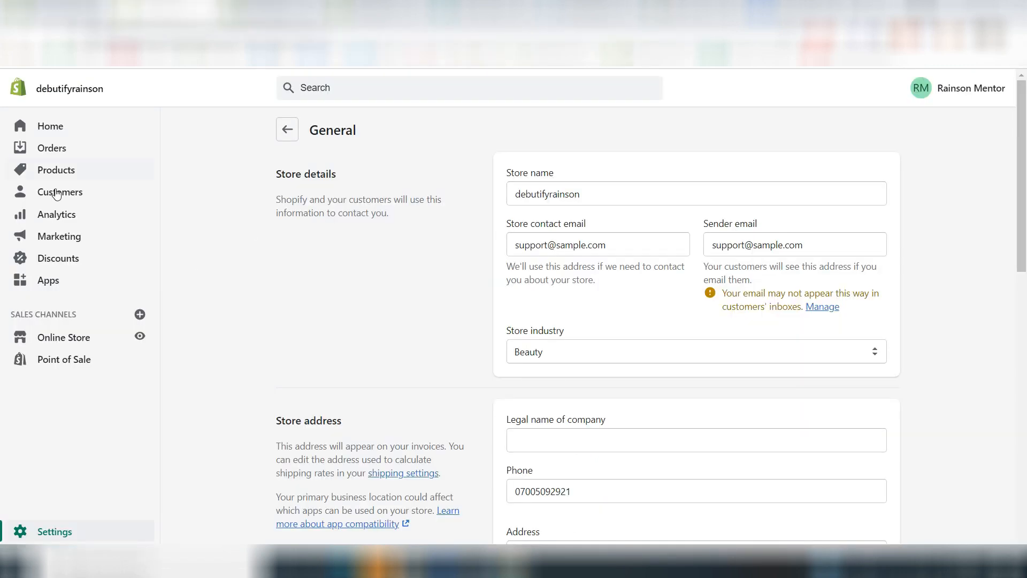
pyautogui.click(38, 171)
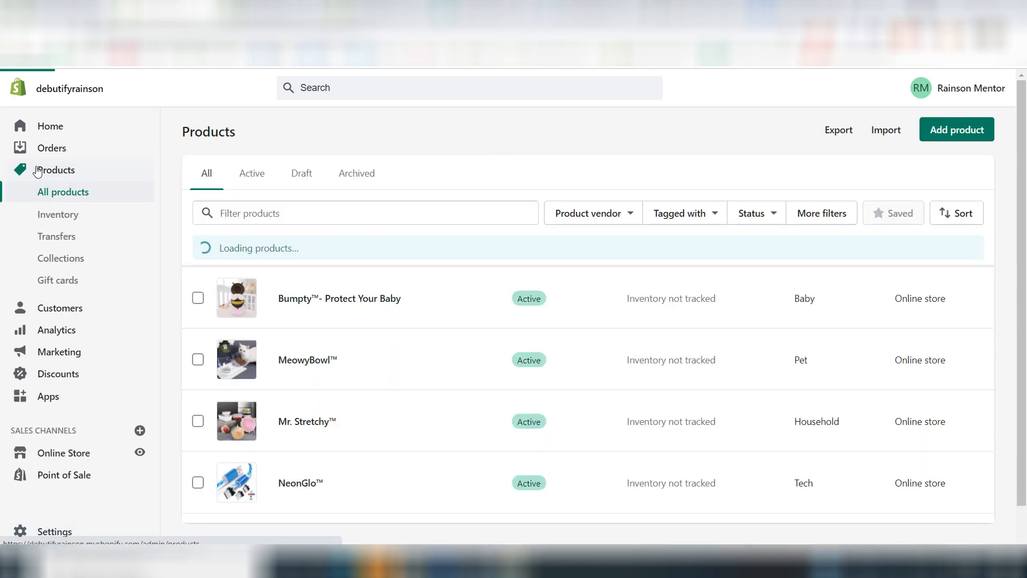
pyautogui.scroll(-1, 364, 350)
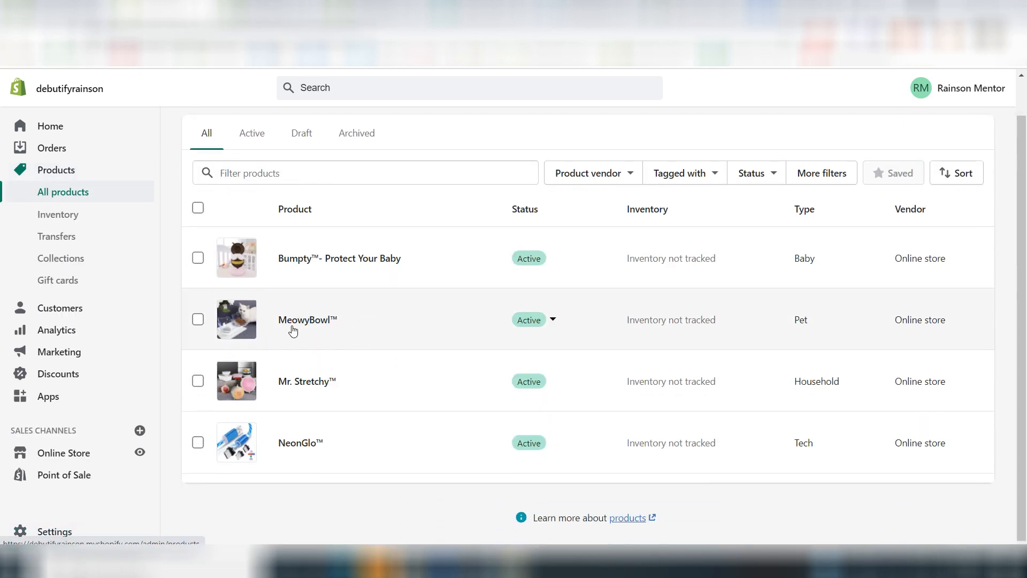
pyautogui.click(293, 329)
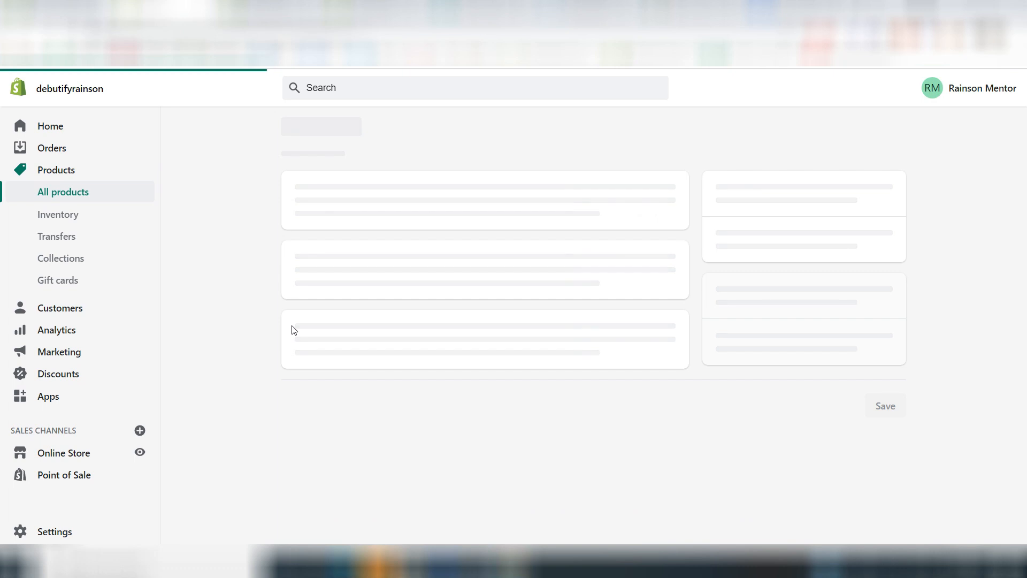
pyautogui.scroll(-2, 281, 332)
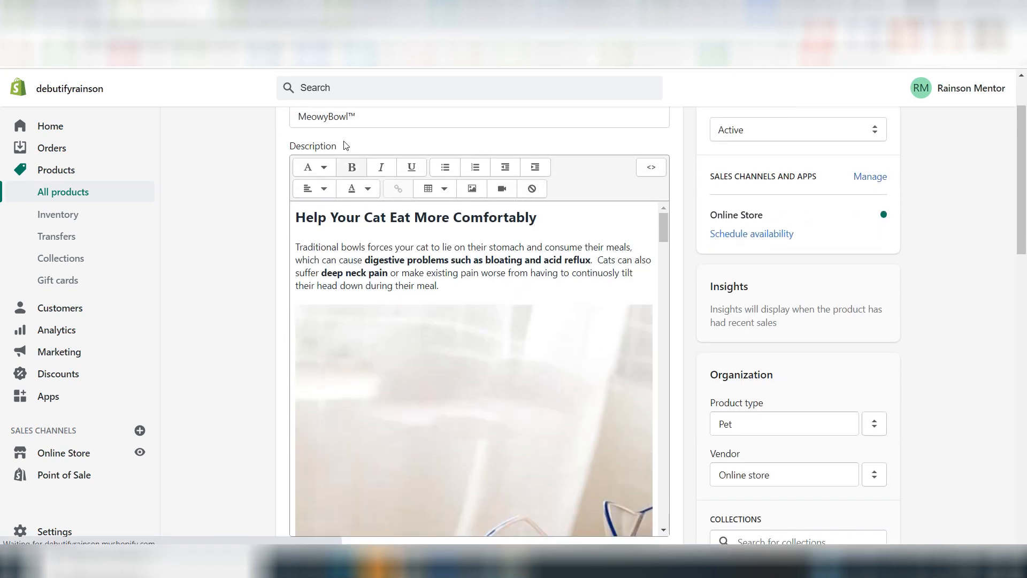
pyautogui.click(356, 269)
pyautogui.scroll(-8, 481, 407)
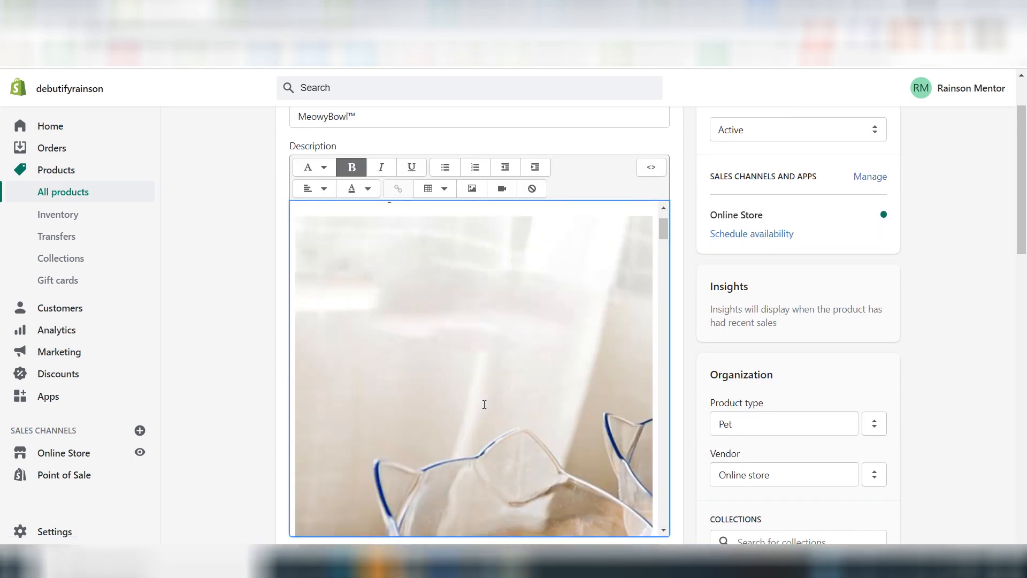
pyautogui.scroll(-15, 484, 405)
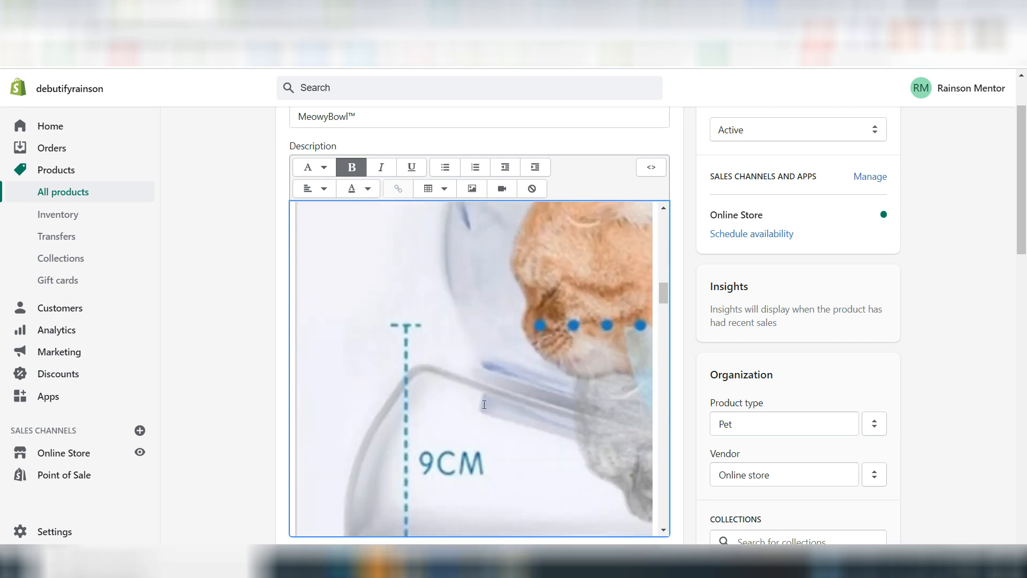
pyautogui.scroll(-12, 484, 405)
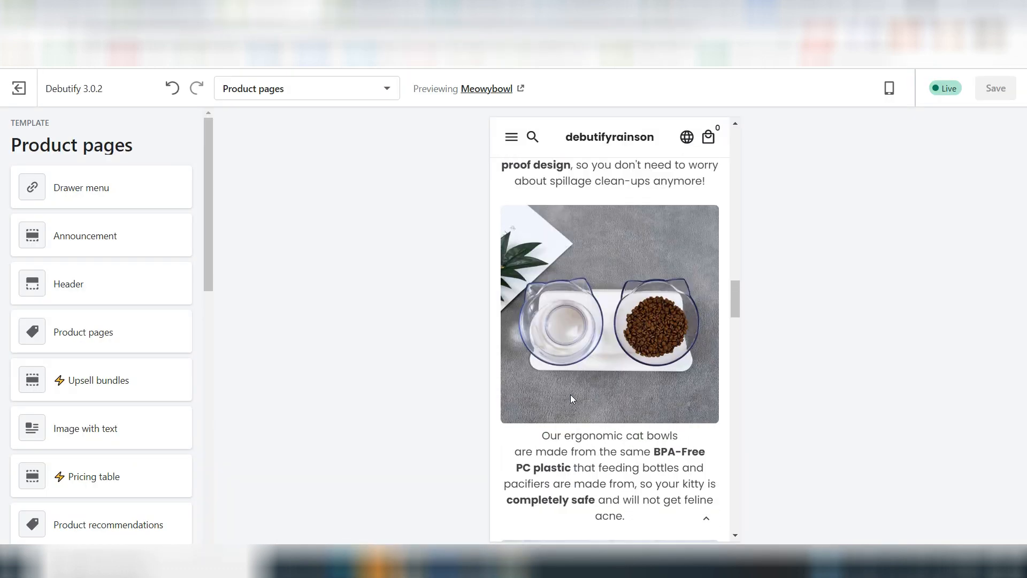
pyautogui.scroll(1, 570, 398)
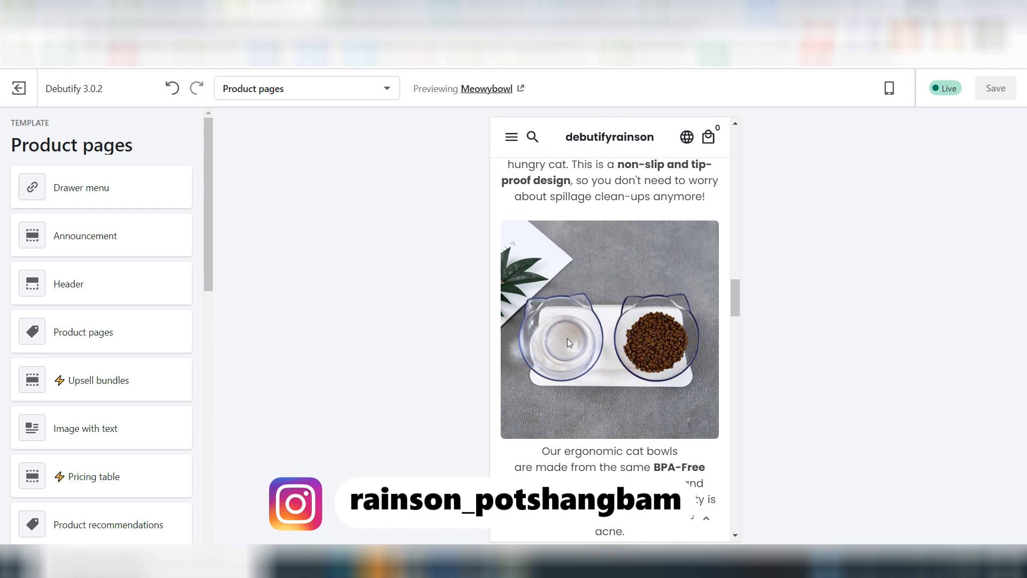
# Step: Review the description images and benefit texts in the MeowyBowl product page preview
pyautogui.scroll(-6, 567, 338)
pyautogui.scroll(10, 568, 342)
pyautogui.scroll(-5, 568, 342)
# Step: Open the Debutify Add-ons group in the theme settings
pyautogui.scroll(-10, 567, 338)
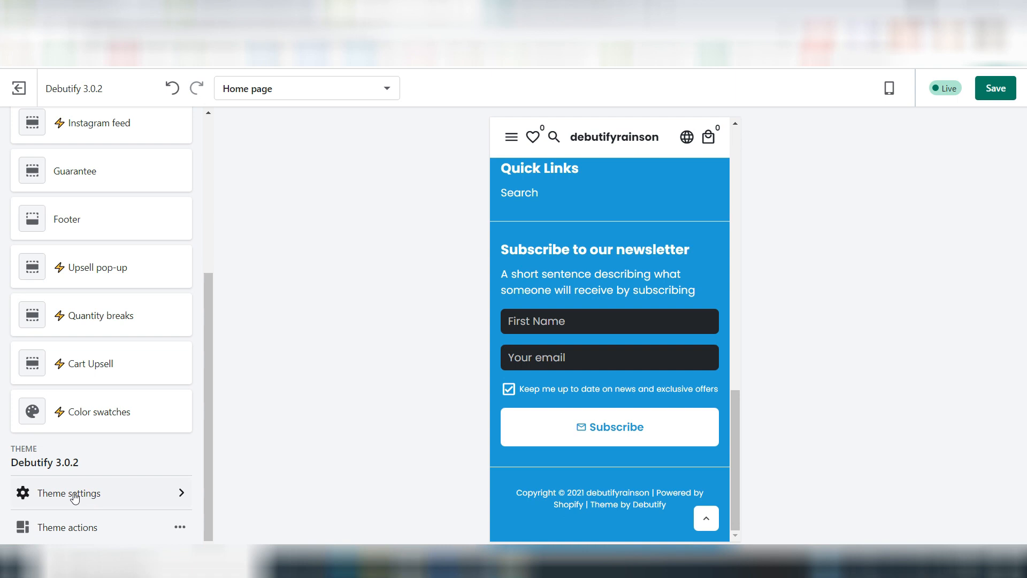
pyautogui.click(76, 492)
pyautogui.scroll(-3, 79, 378)
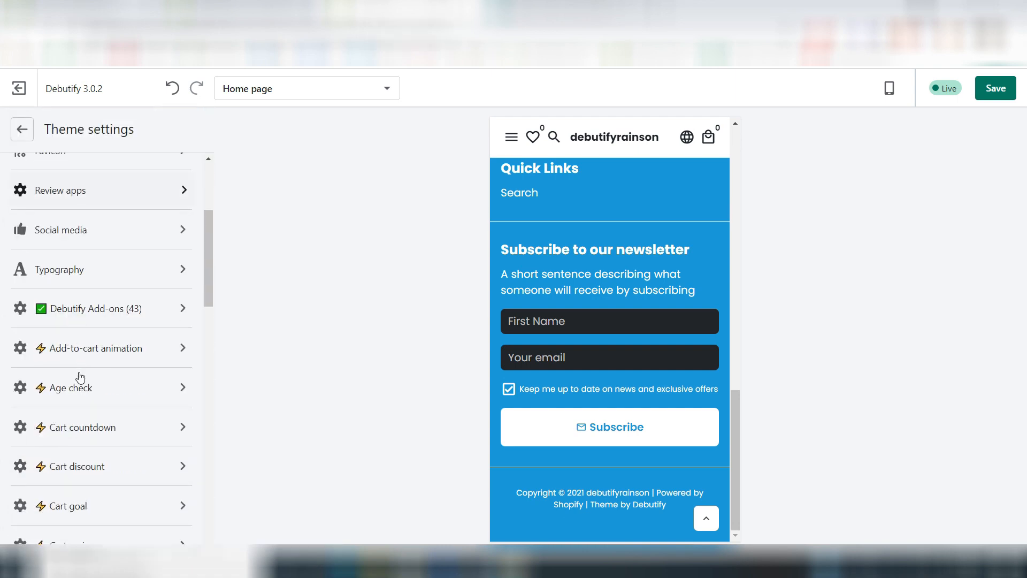
pyautogui.click(77, 316)
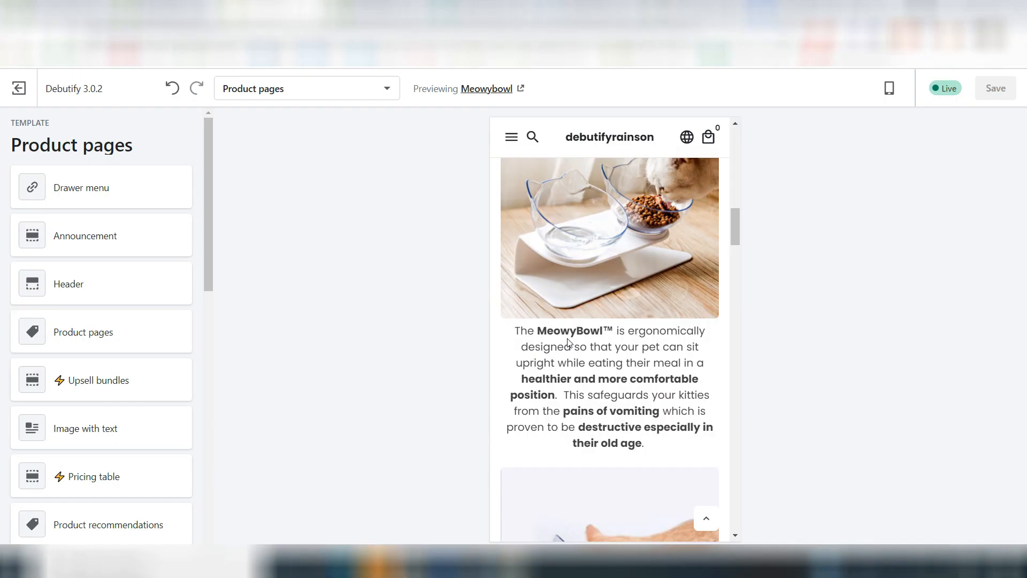
# Step: Add a quantity break for 2 items to the product pages, named "Buy 2 & SAVE 10%" with an amount of 10 percent
pyautogui.scroll(-10, 183, 306)
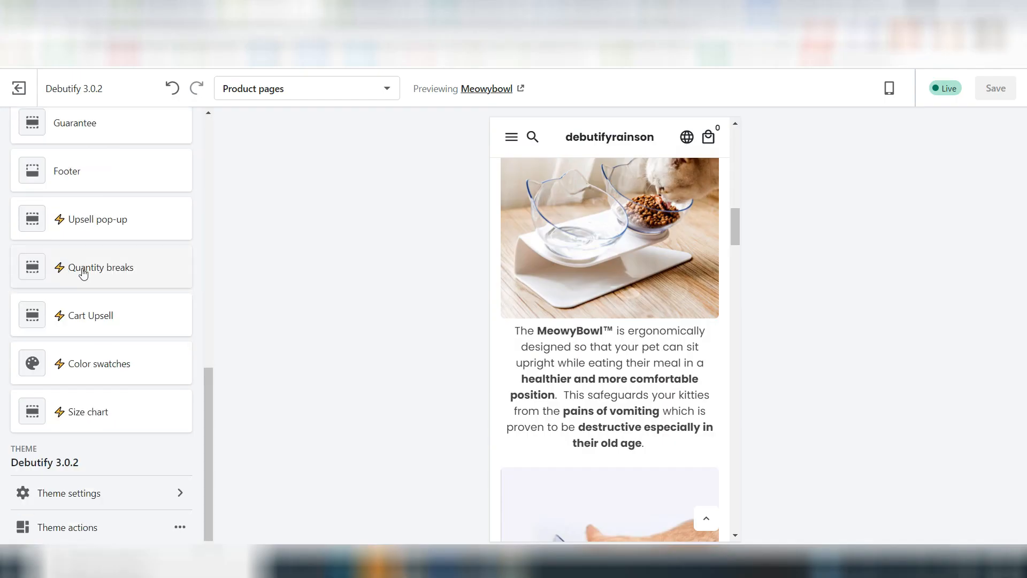
pyautogui.click(82, 270)
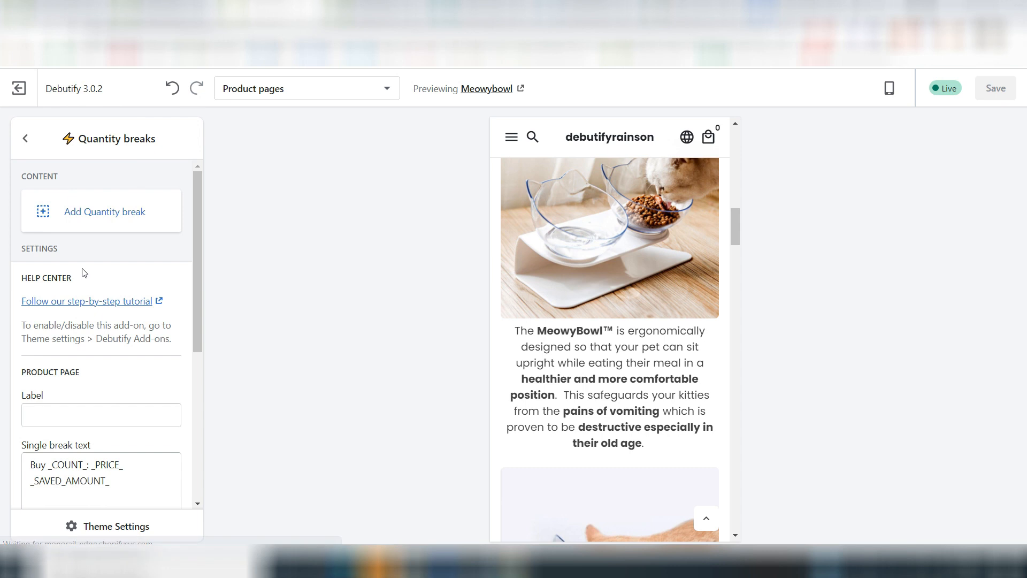
pyautogui.click(66, 214)
pyautogui.click(58, 351)
pyautogui.write('Buy 2 & SAVE 10%')
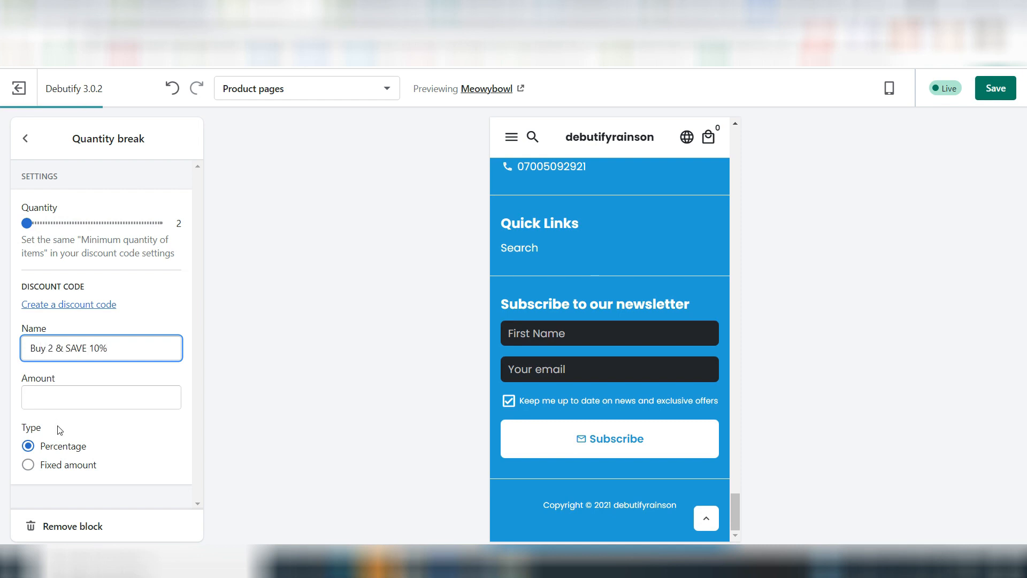
pyautogui.click(53, 394)
pyautogui.write('10')
pyautogui.click(319, 326)
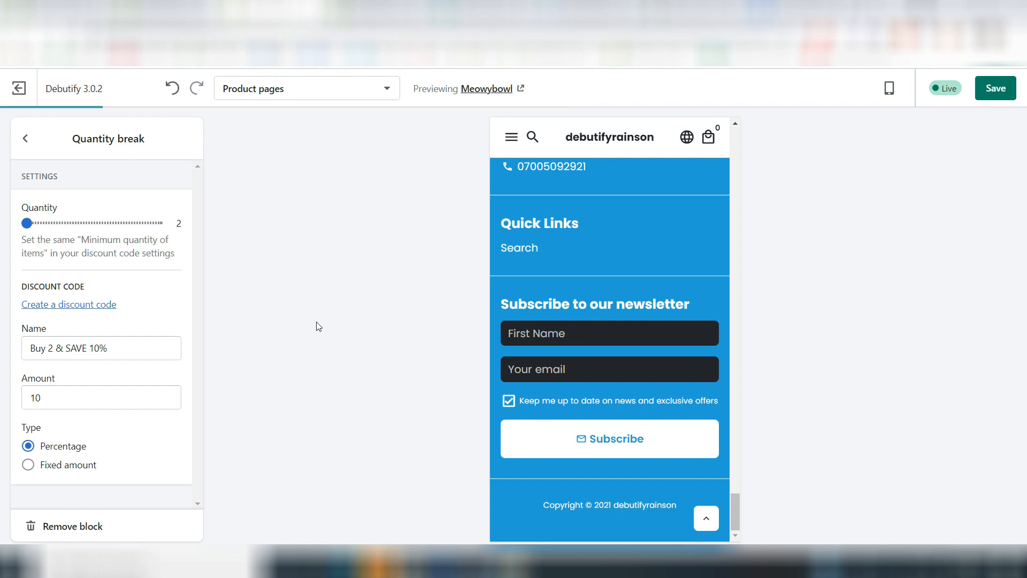
pyautogui.click(26, 139)
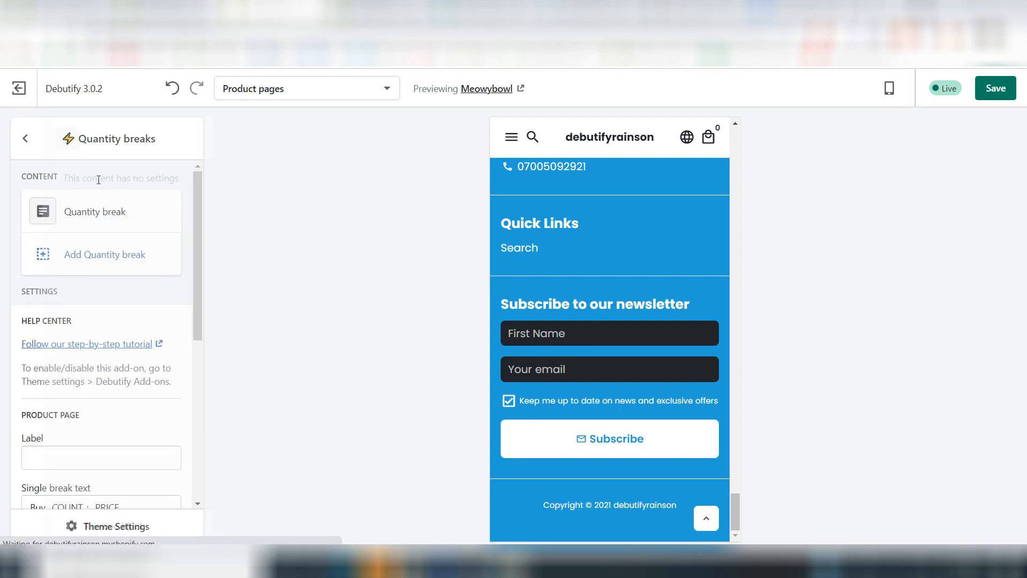
# Step: Add another quantity break for 3 items, named "Buy 3 & SAVE 15%" with an amount of 15 percent
pyautogui.click(80, 268)
pyautogui.moveTo(30, 222); pyautogui.dragTo(33, 222)
pyautogui.click(39, 355)
pyautogui.write('Buy 3 & SAVE 15%')
pyautogui.click(42, 390)
pyautogui.write('15')
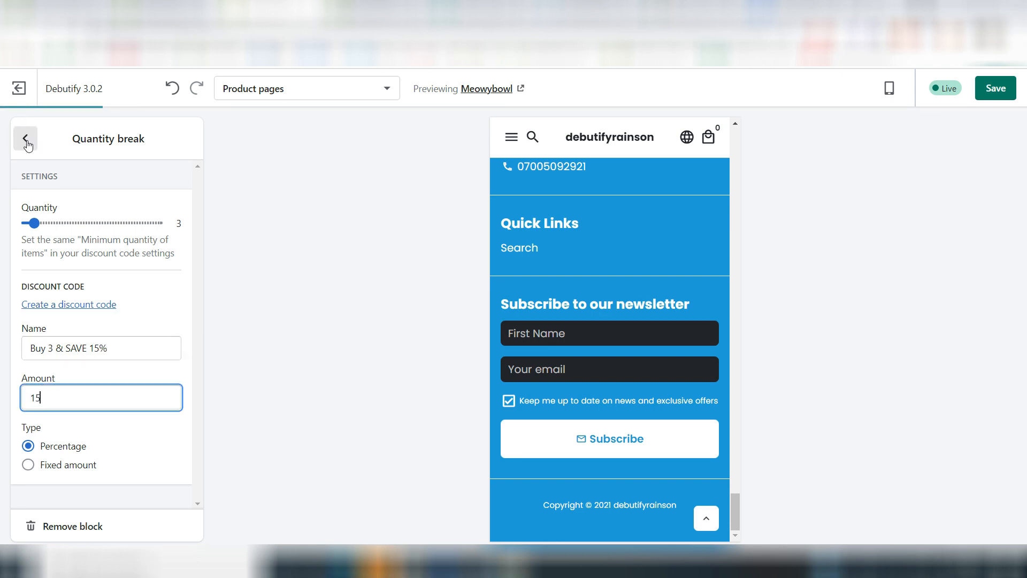
pyautogui.click(25, 138)
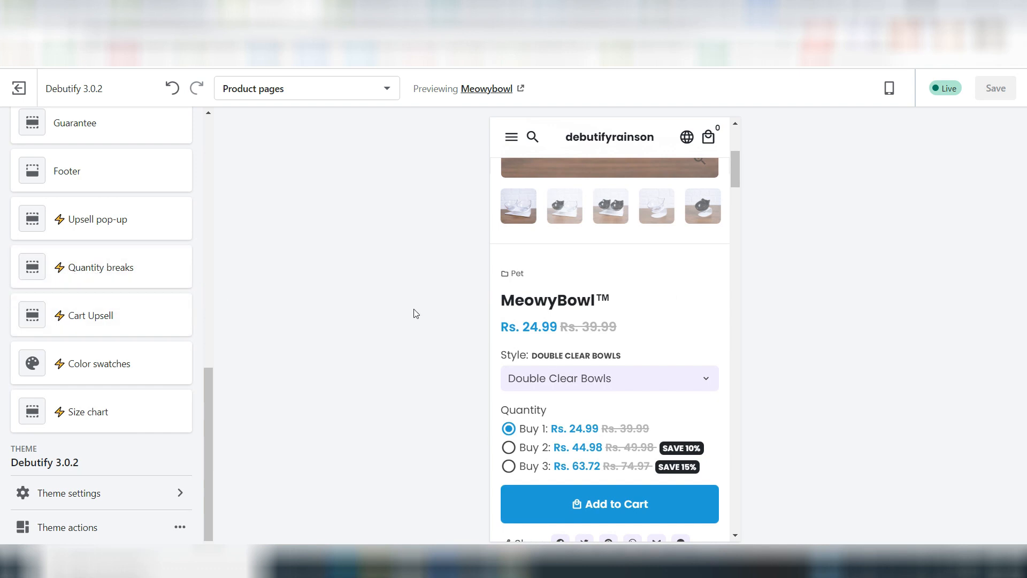
# Step: Try the Buy 2 and Buy 3 quantity options in the MeowyBowl preview, ending on Buy 1
pyautogui.scroll(-2, 592, 378)
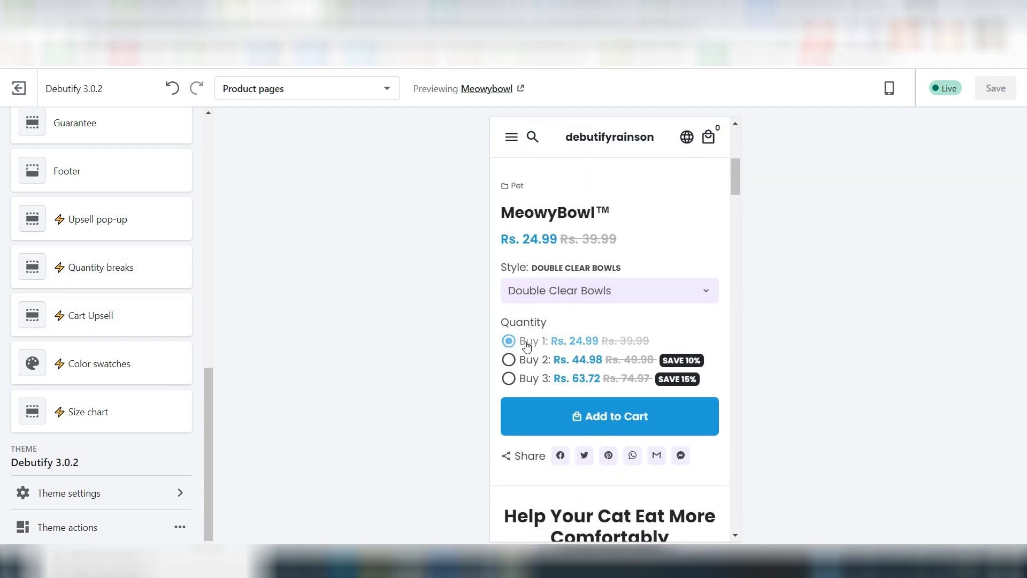
pyautogui.click(507, 362)
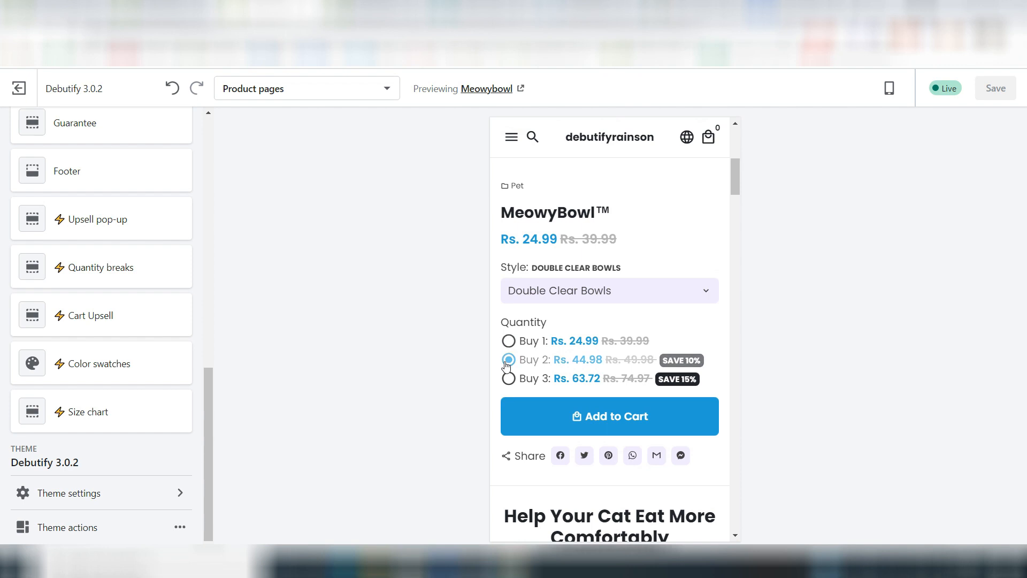
pyautogui.click(509, 380)
pyautogui.click(509, 341)
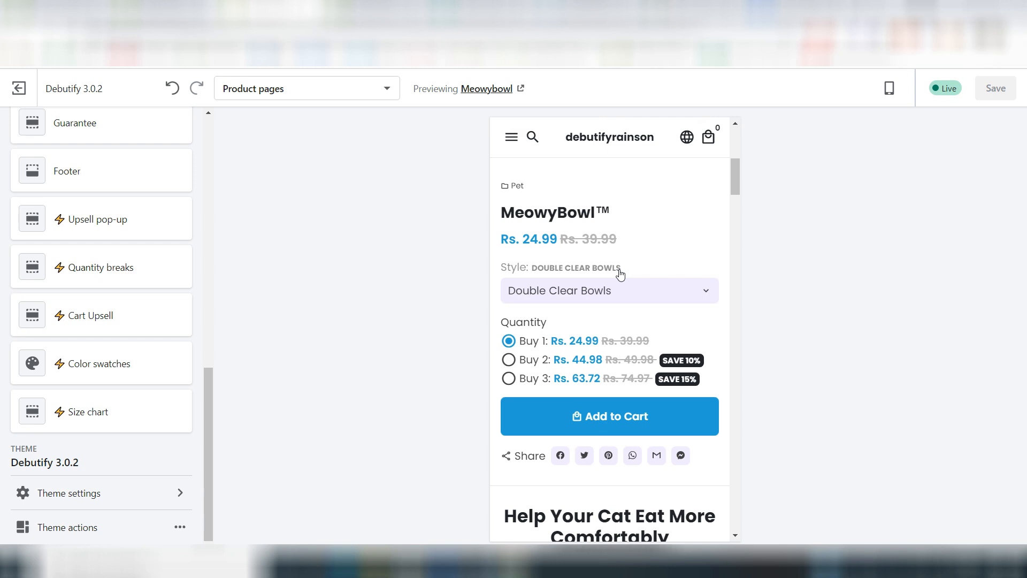
# Step: Add a specific bundle to the Upsell bundles section with MeowyBowl™ as the product trigger
pyautogui.scroll(5, 107, 249)
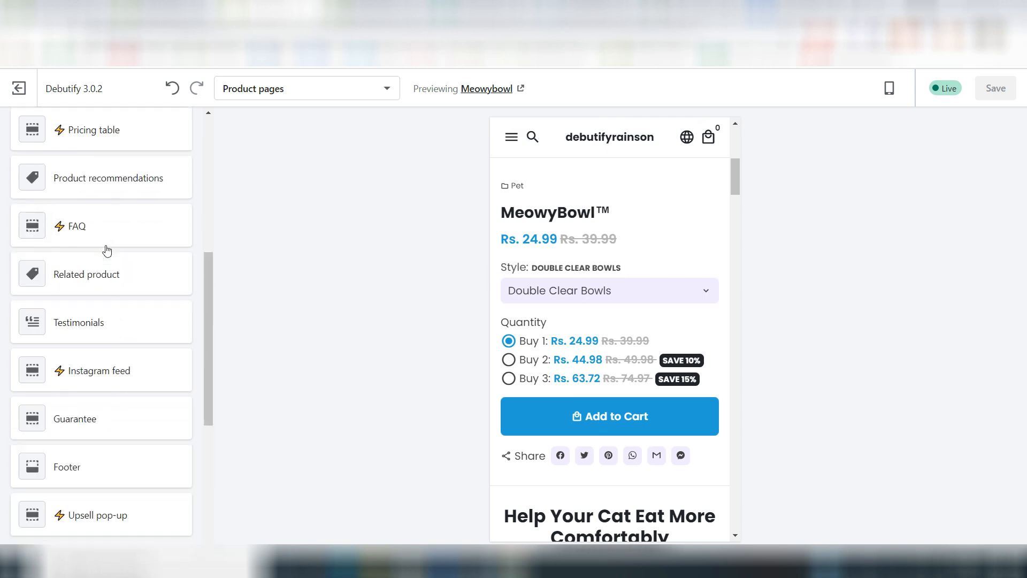
pyautogui.scroll(3, 107, 249)
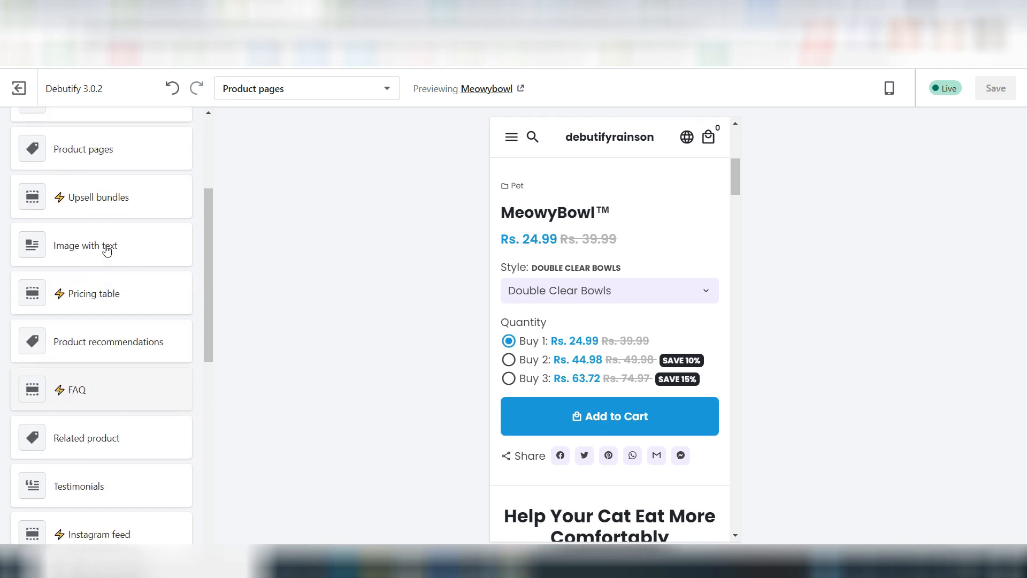
pyautogui.click(79, 197)
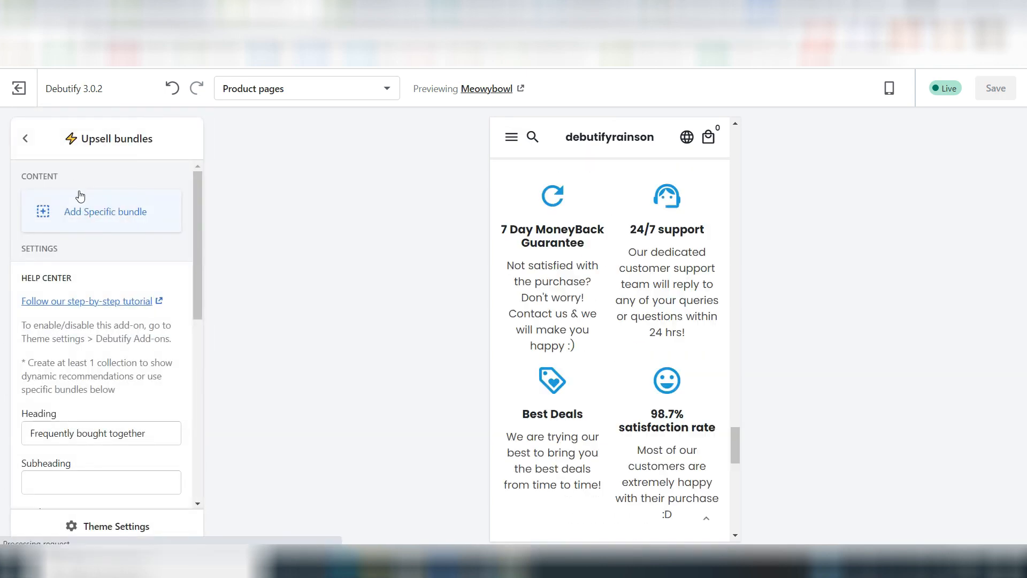
pyautogui.click(48, 216)
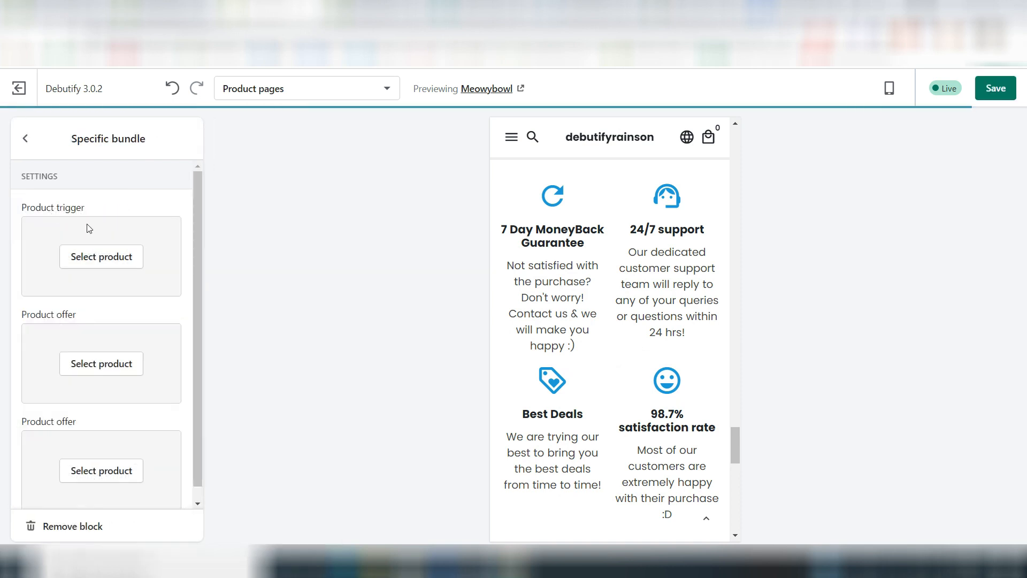
pyautogui.scroll(15, 666, 387)
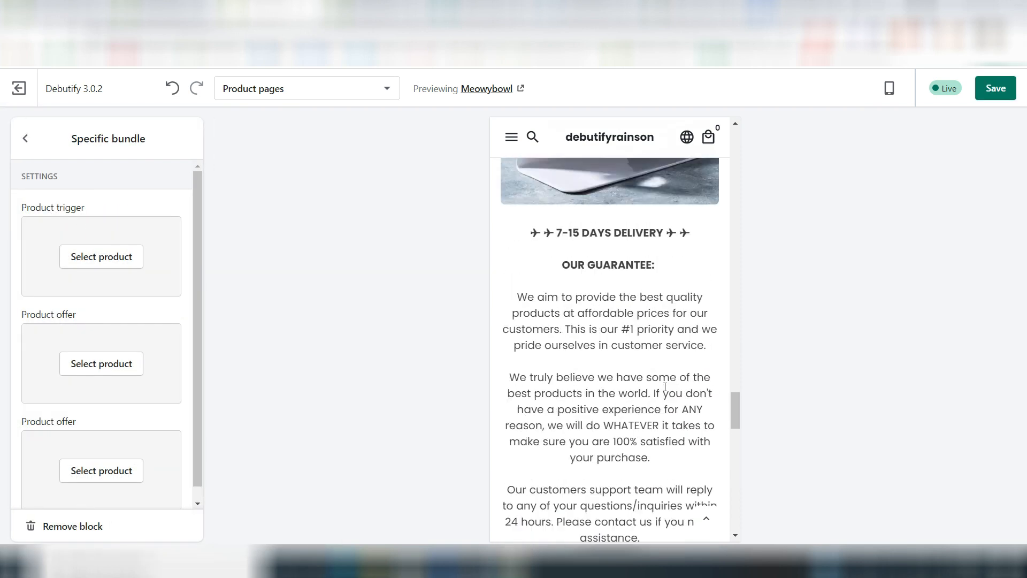
pyautogui.scroll(15, 666, 387)
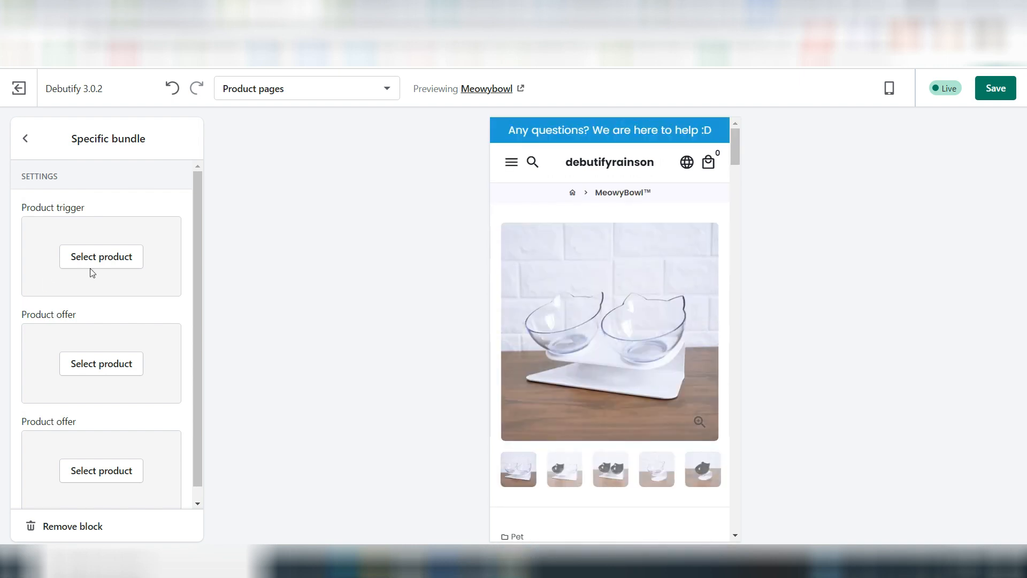
pyautogui.click(103, 265)
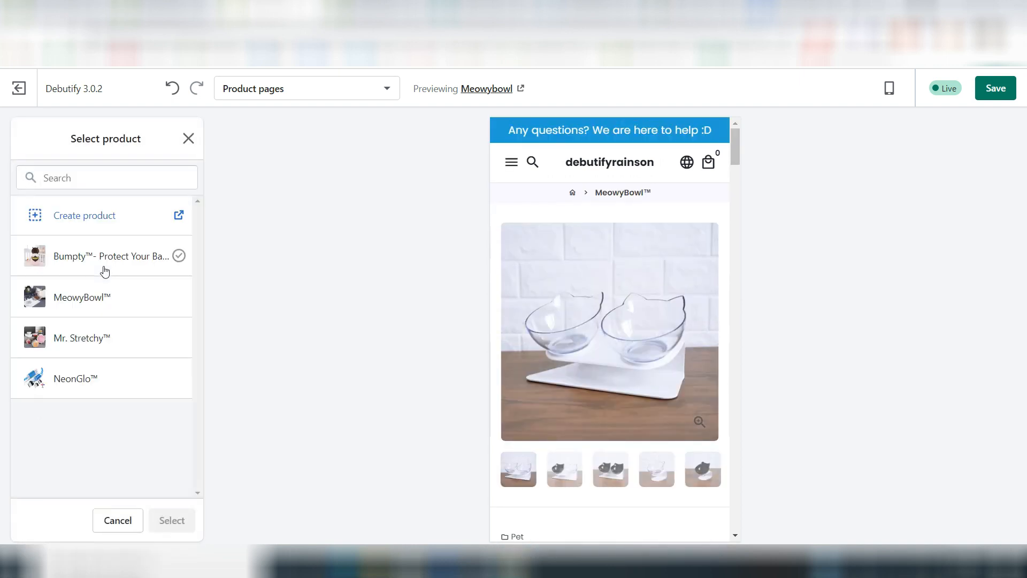
pyautogui.click(80, 300)
pyautogui.click(184, 530)
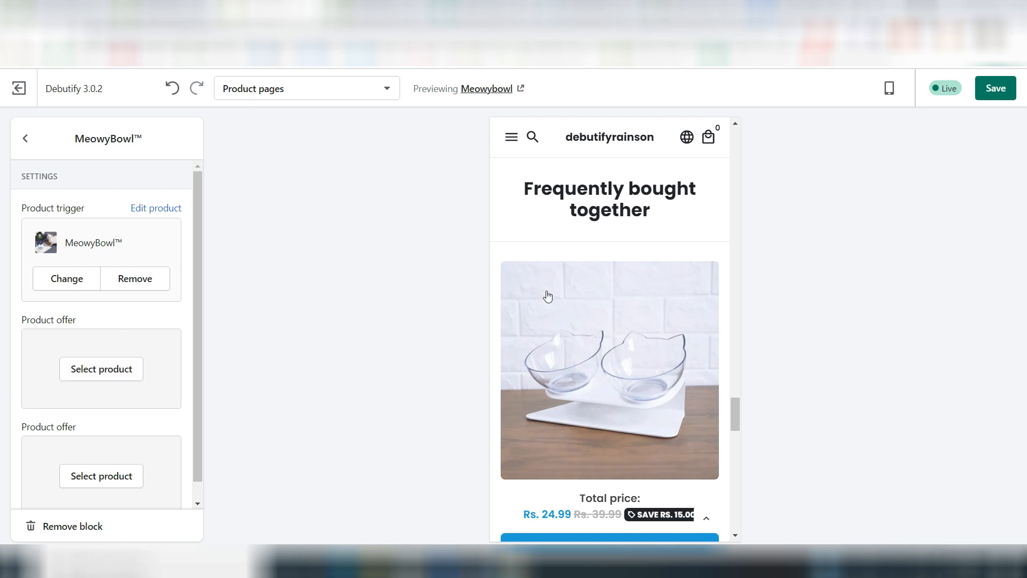
# Step: Set Bumpty™- Protect Your Baby as the bundle's first product offer and check the Frequently bought together section in the preview
pyautogui.scroll(-3, 547, 296)
pyautogui.scroll(10, 537, 266)
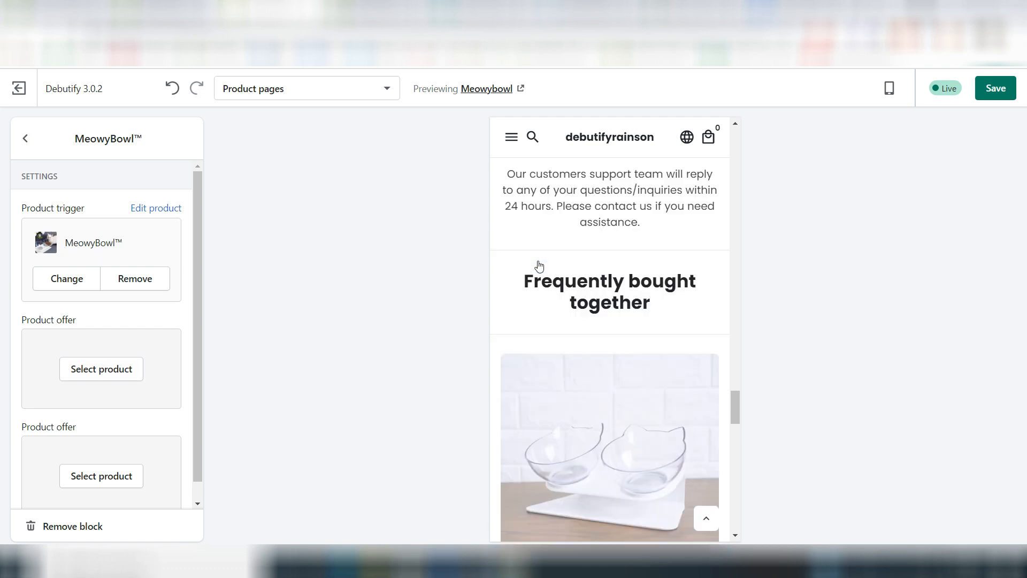
pyautogui.click(82, 373)
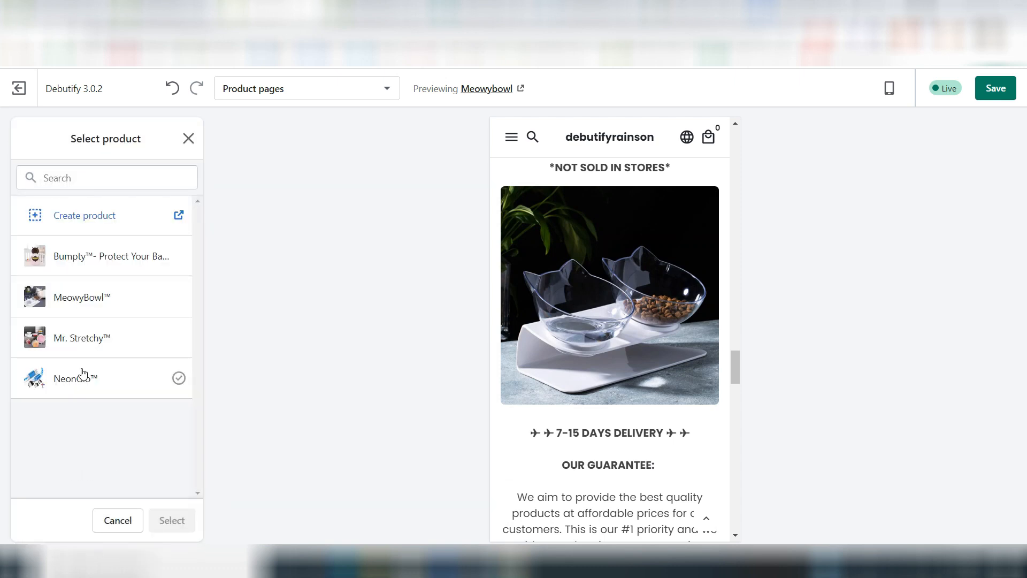
pyautogui.click(85, 259)
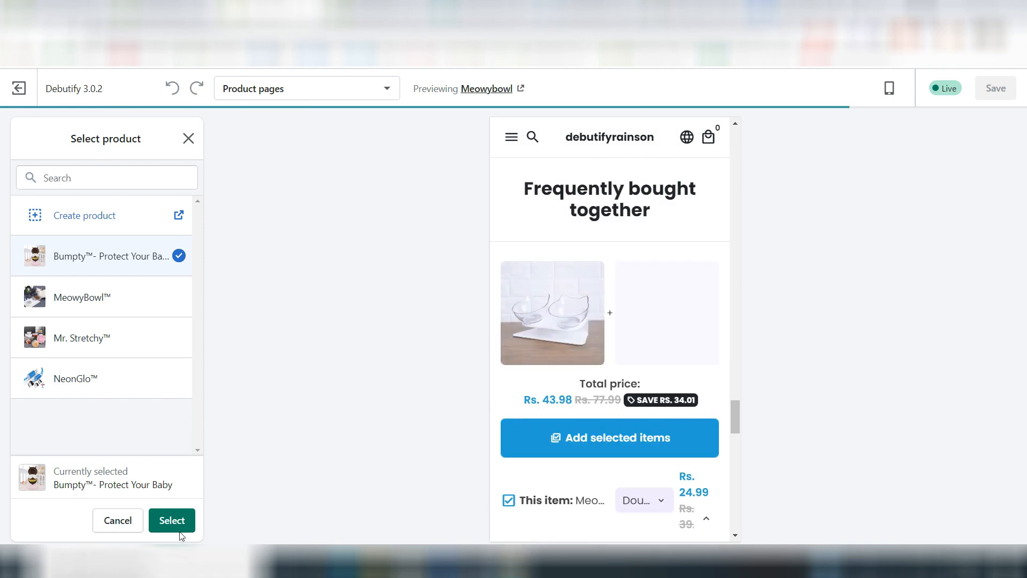
pyautogui.click(170, 521)
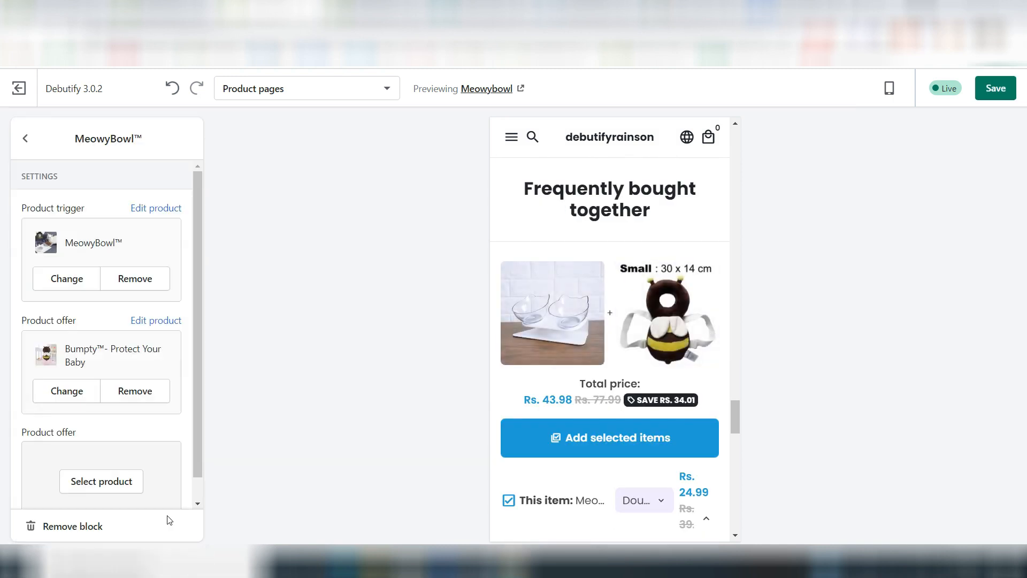
pyautogui.scroll(-4, 608, 321)
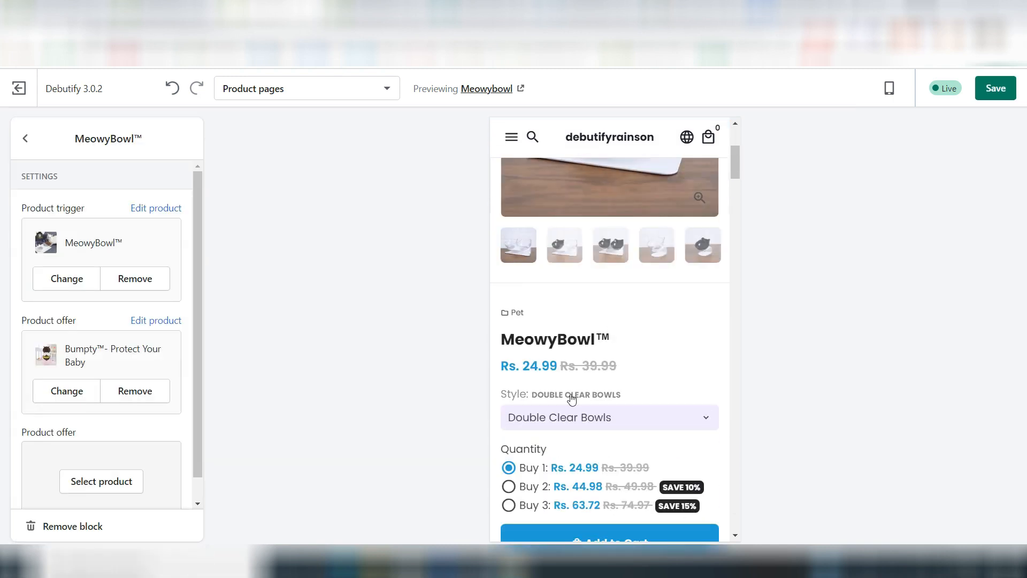
pyautogui.scroll(-20, 572, 399)
pyautogui.scroll(-20, 571, 391)
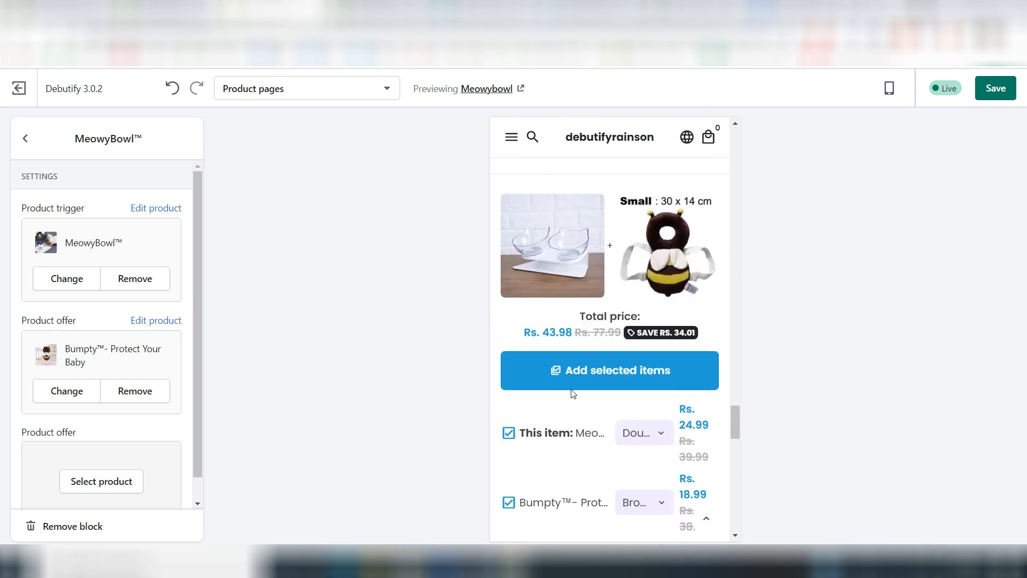
pyautogui.scroll(2, 573, 394)
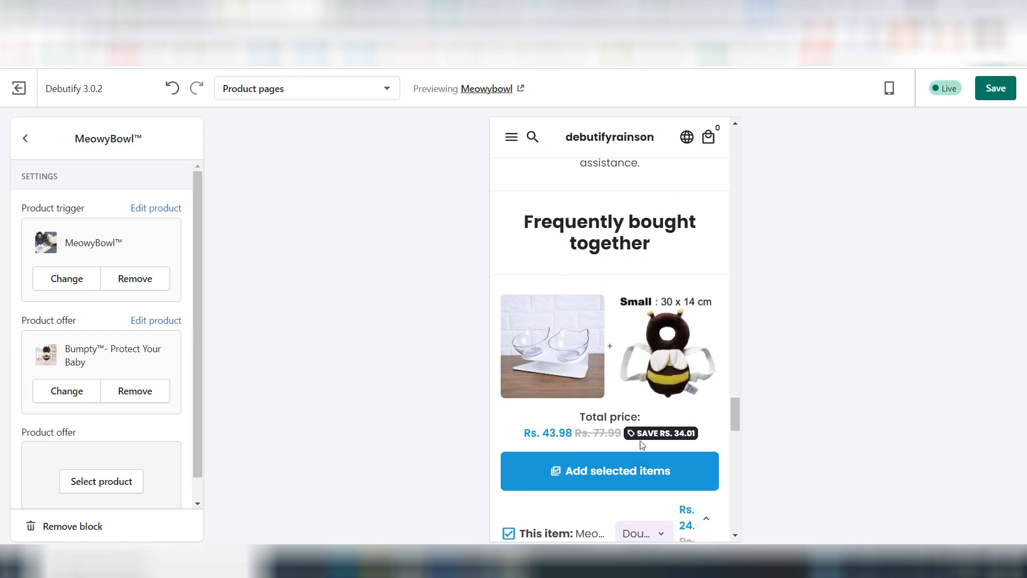
# Step: Add a cart item upsell to the Cart Upsell section with MeowyBowl™ as the product trigger
pyautogui.scroll(-1, 113, 409)
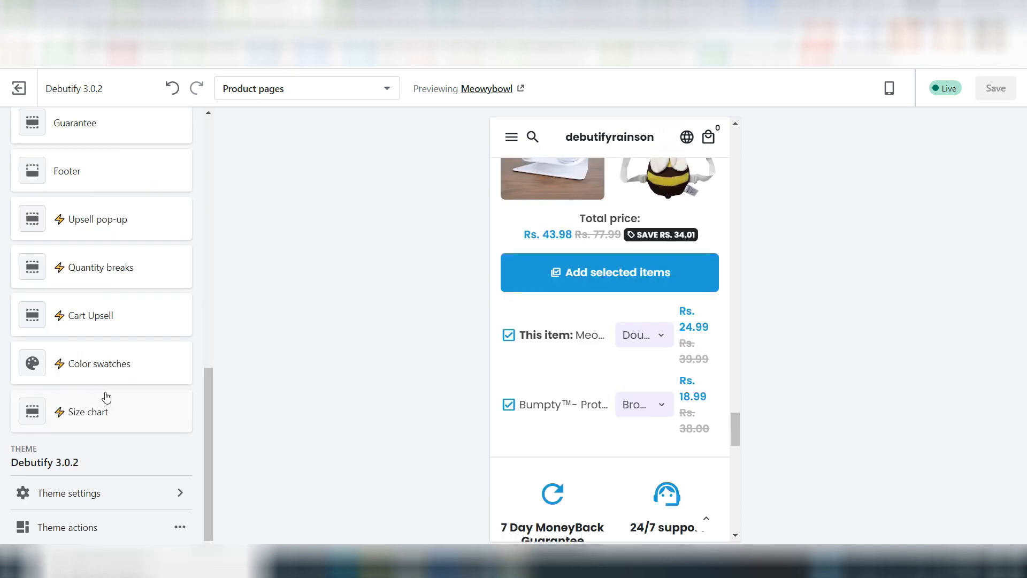
pyautogui.click(107, 316)
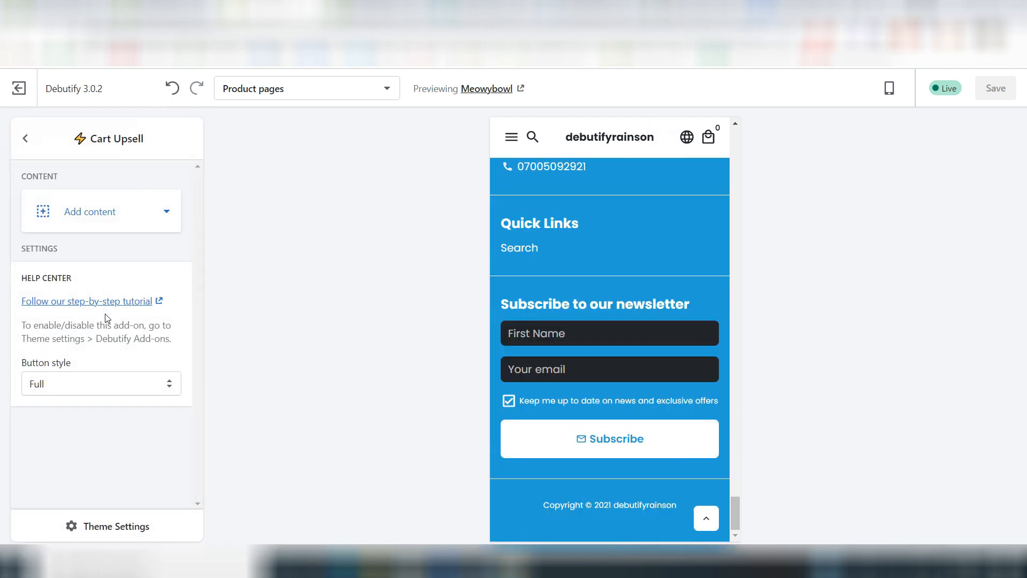
pyautogui.click(146, 225)
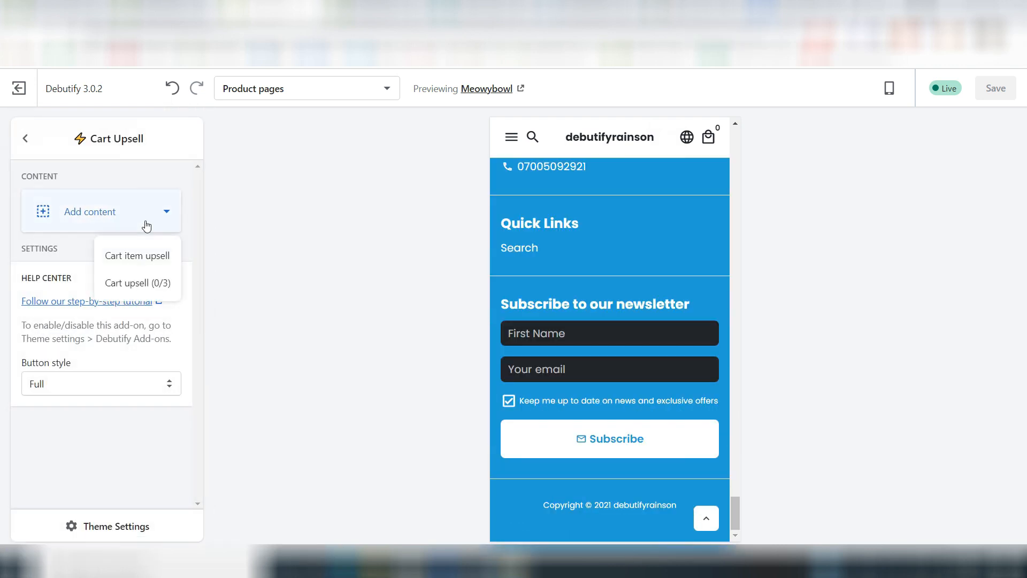
pyautogui.click(128, 266)
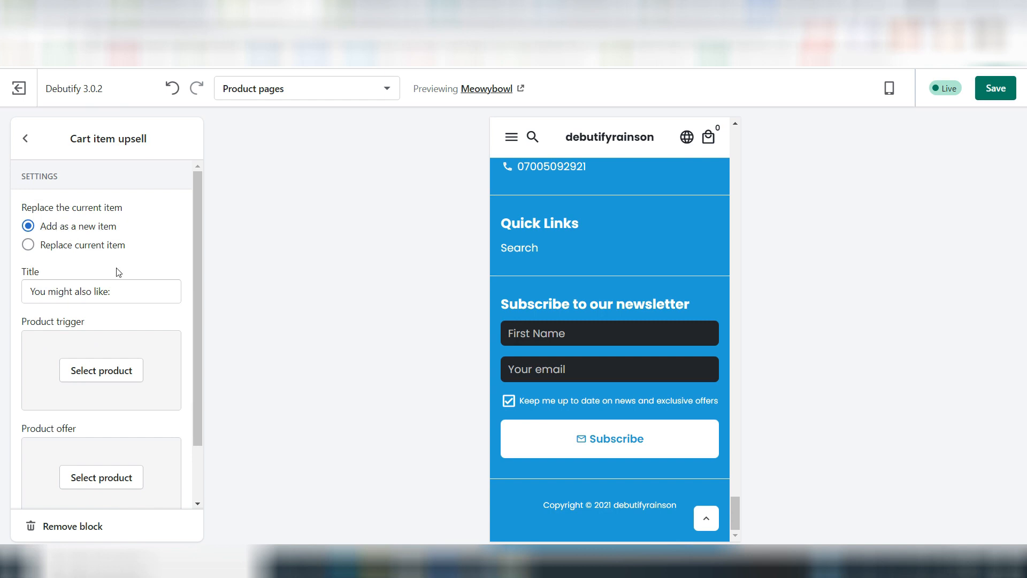
pyautogui.scroll(-1, 114, 271)
pyautogui.click(78, 302)
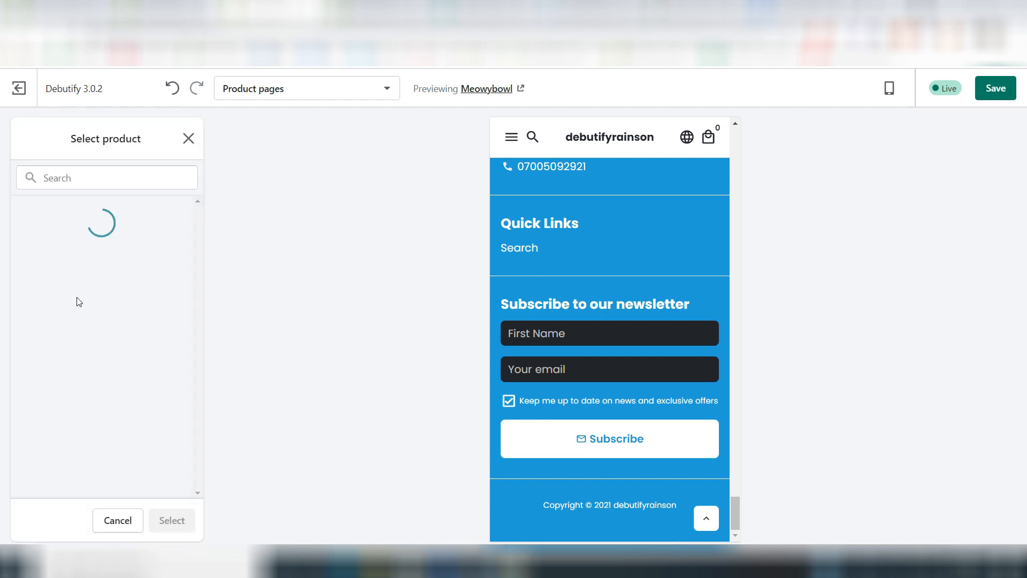
pyautogui.click(79, 295)
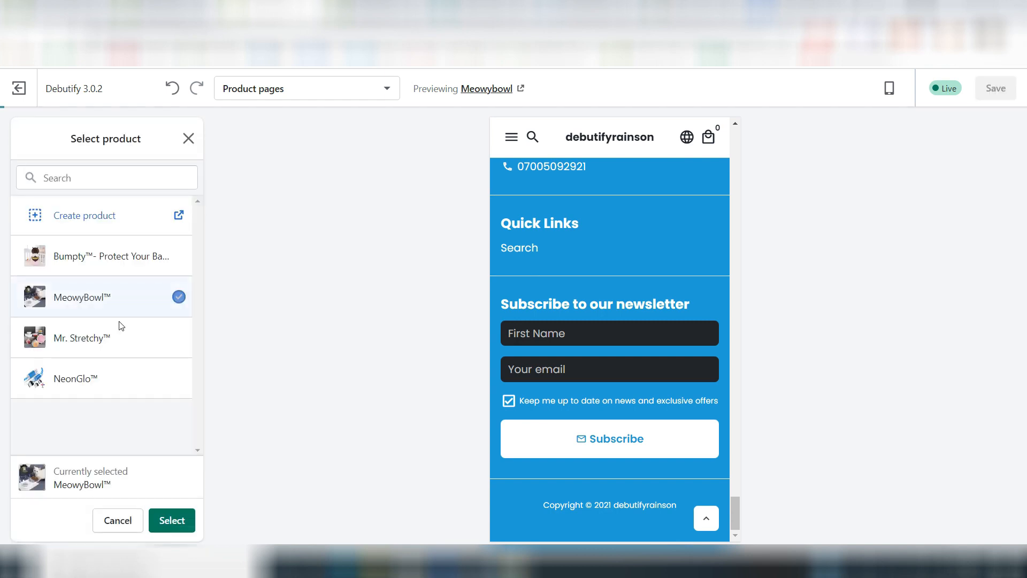
pyautogui.click(173, 520)
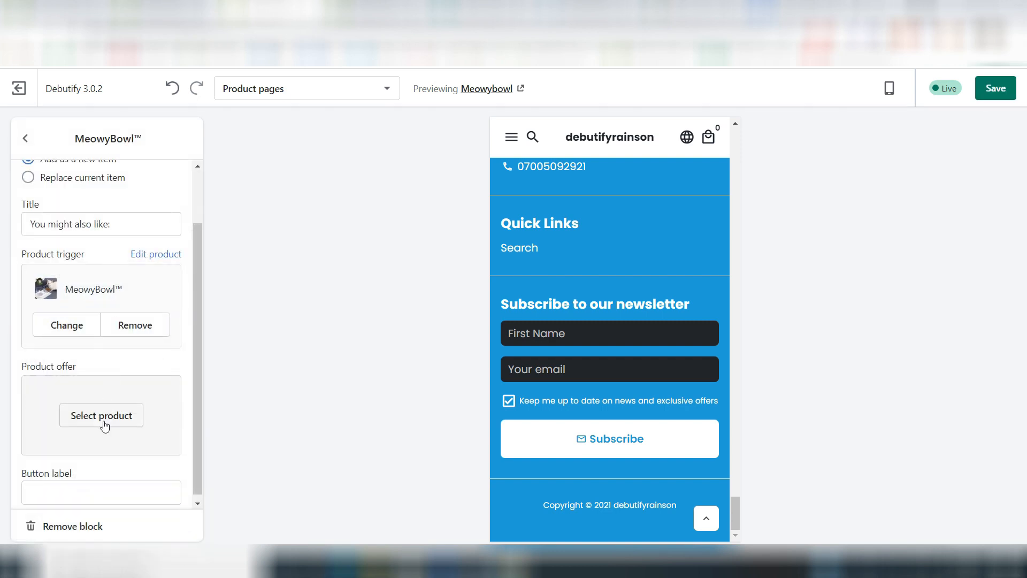
# Step: Set Bumpty™- Protect Your Baby as the cart item upsell's product offer and review the block's settings
pyautogui.click(104, 425)
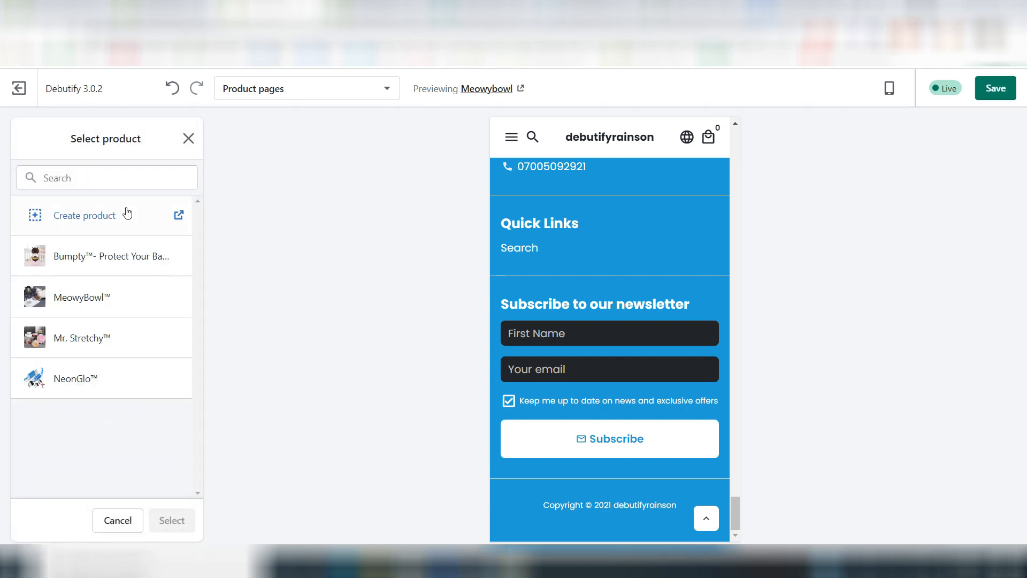
pyautogui.click(96, 268)
pyautogui.click(172, 519)
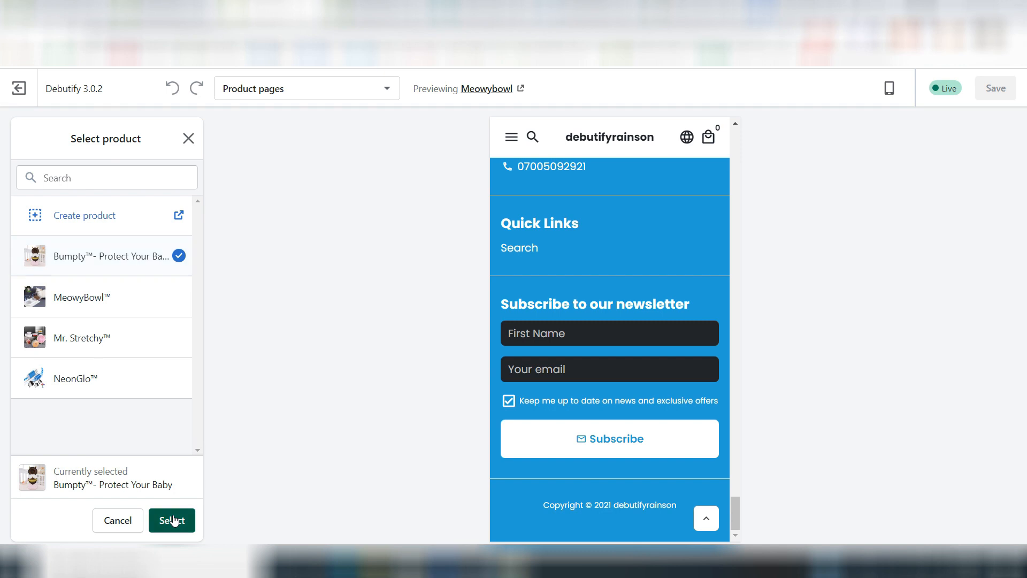
pyautogui.scroll(-1, 144, 391)
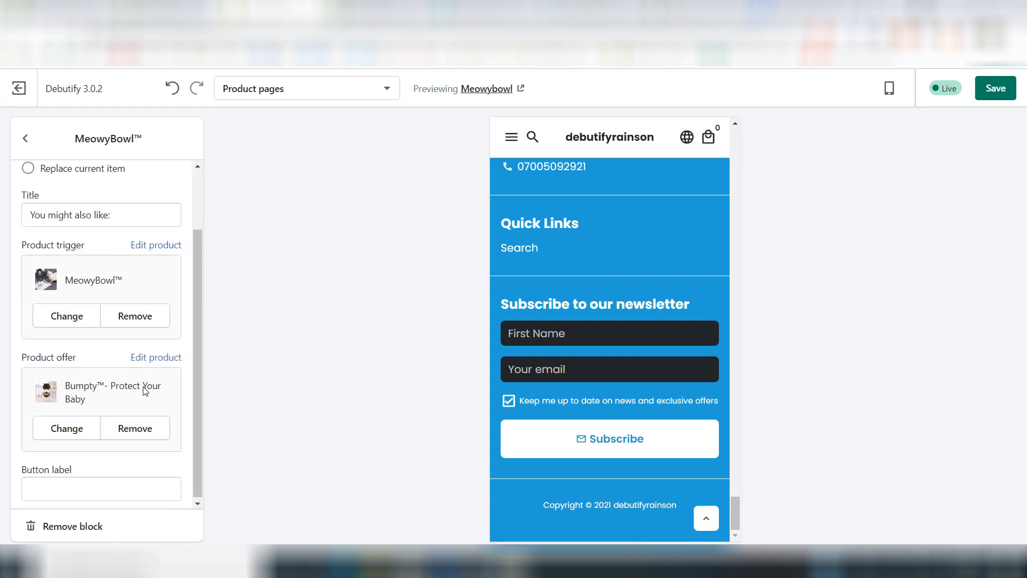
pyautogui.scroll(2, 144, 390)
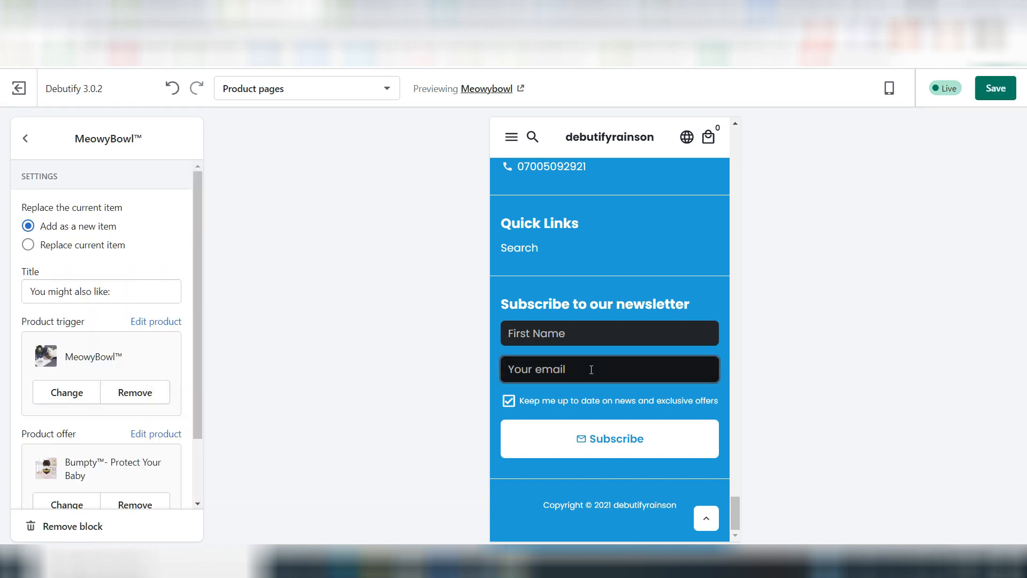
# Step: Test the cart upsell in the preview by adding one MeowyBowl to the cart and raising its quantity to 2
pyautogui.scroll(15, 591, 374)
pyautogui.scroll(15, 593, 390)
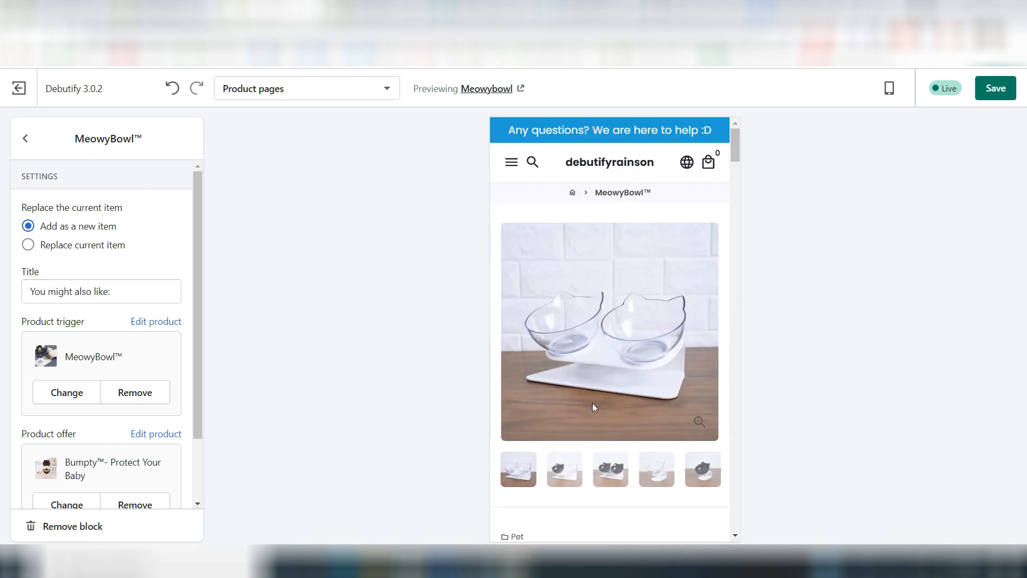
pyautogui.click(561, 492)
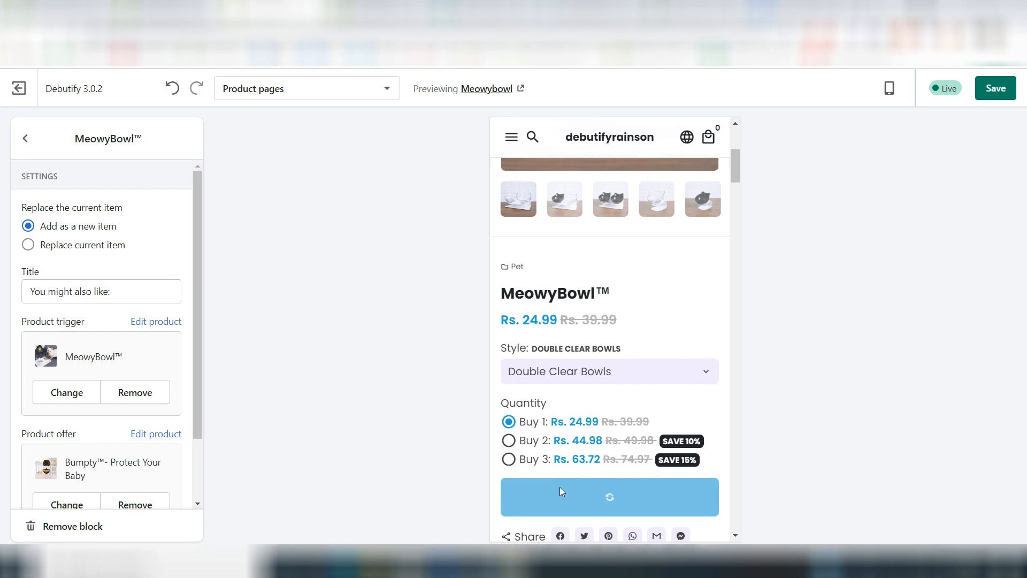
pyautogui.scroll(10, 616, 275)
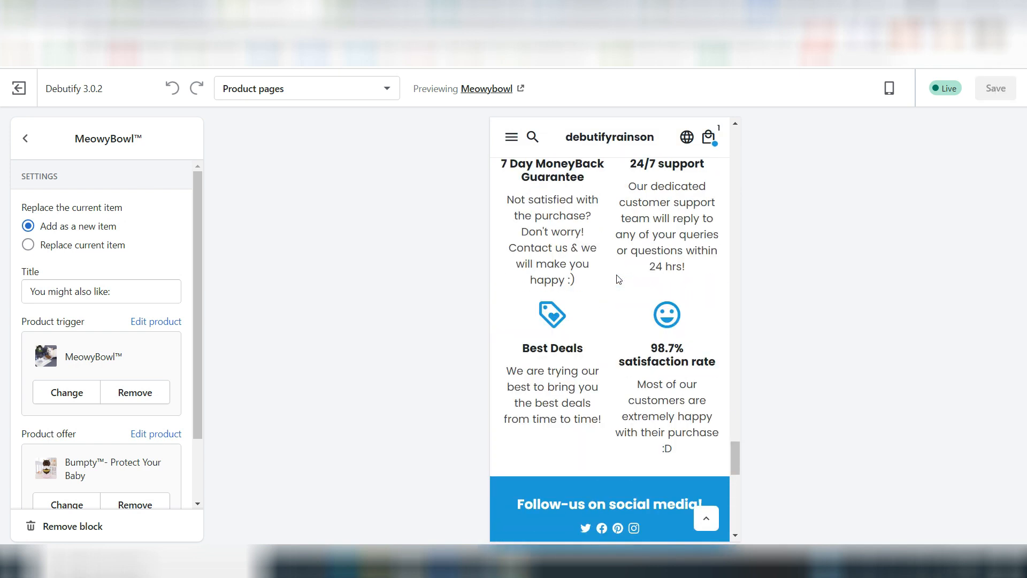
pyautogui.click(710, 138)
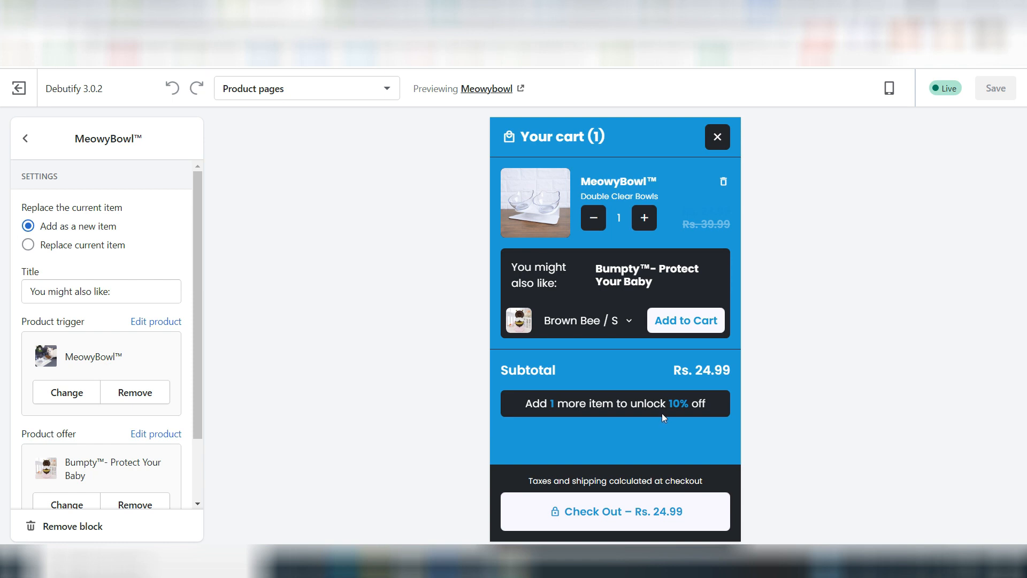
pyautogui.click(645, 222)
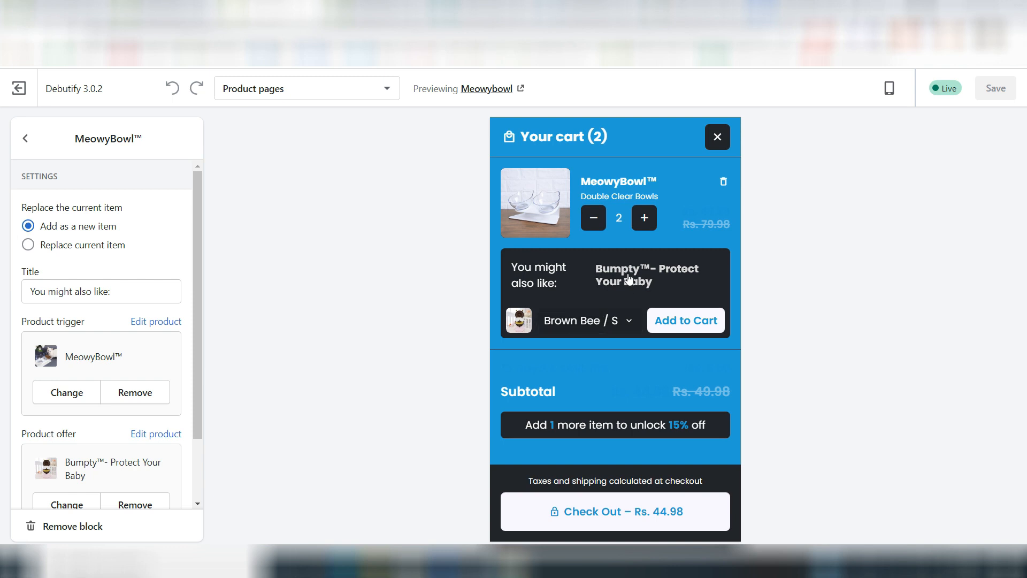
pyautogui.click(688, 290)
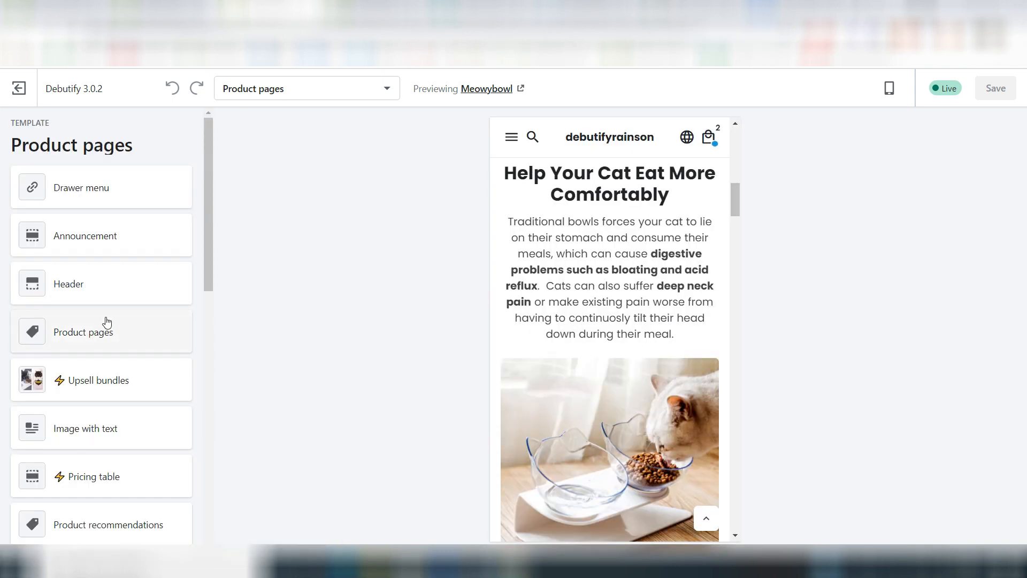
# Step: Turn off the product type, product tags and product collections in the Product pages section and review its remaining settings
pyautogui.click(114, 340)
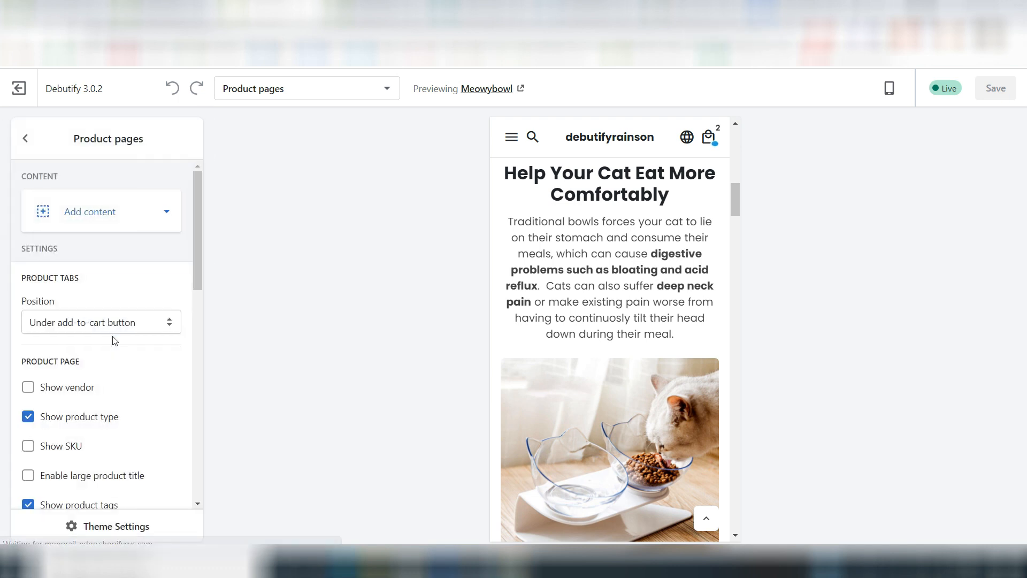
pyautogui.scroll(-3, 155, 347)
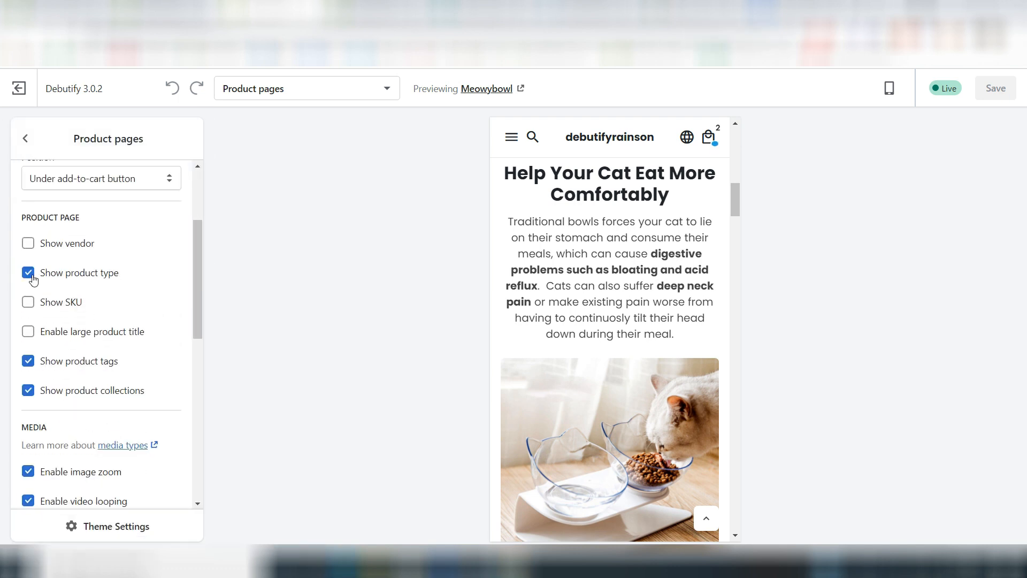
pyautogui.click(29, 274)
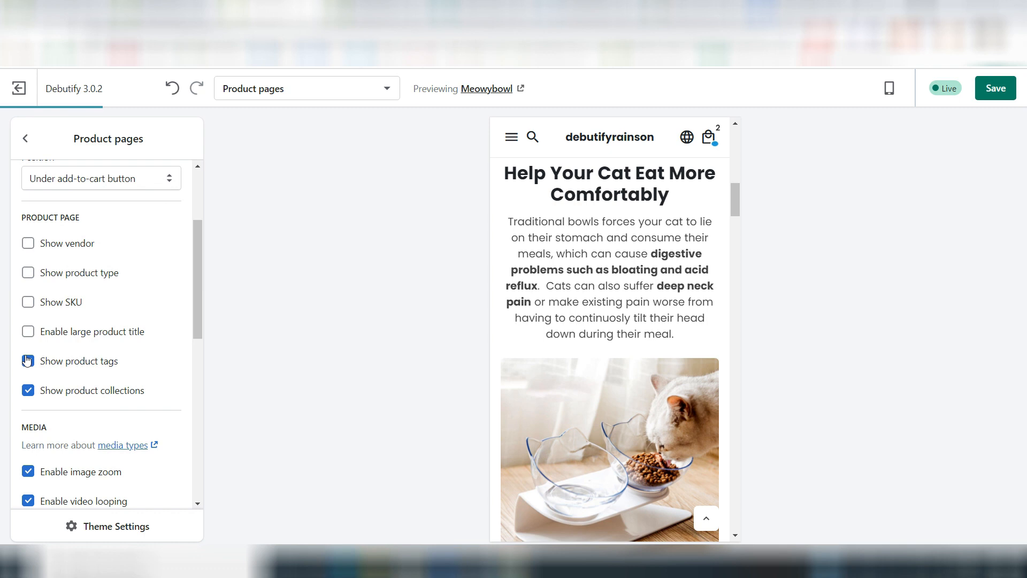
pyautogui.click(28, 390)
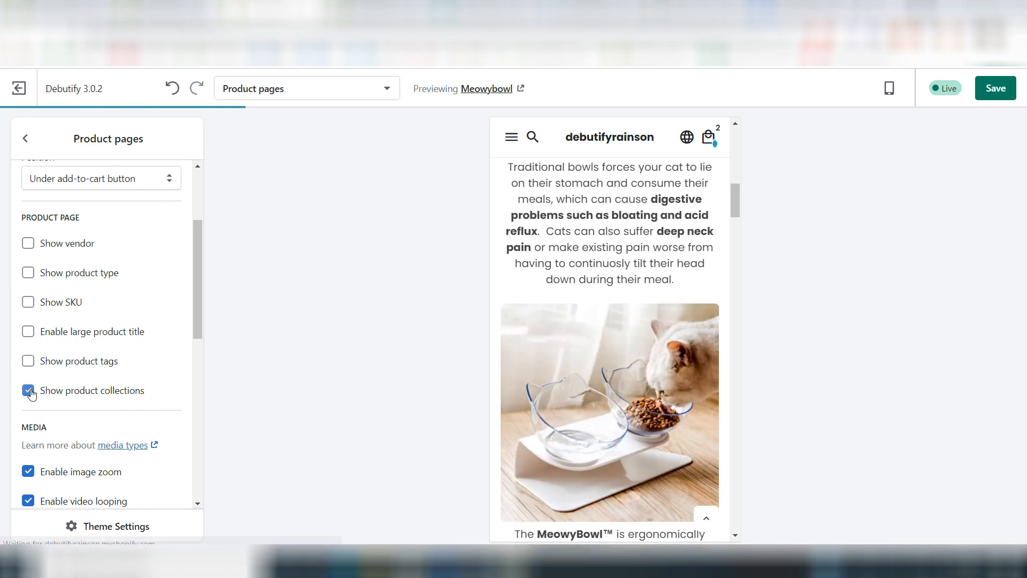
pyautogui.scroll(-9, 31, 393)
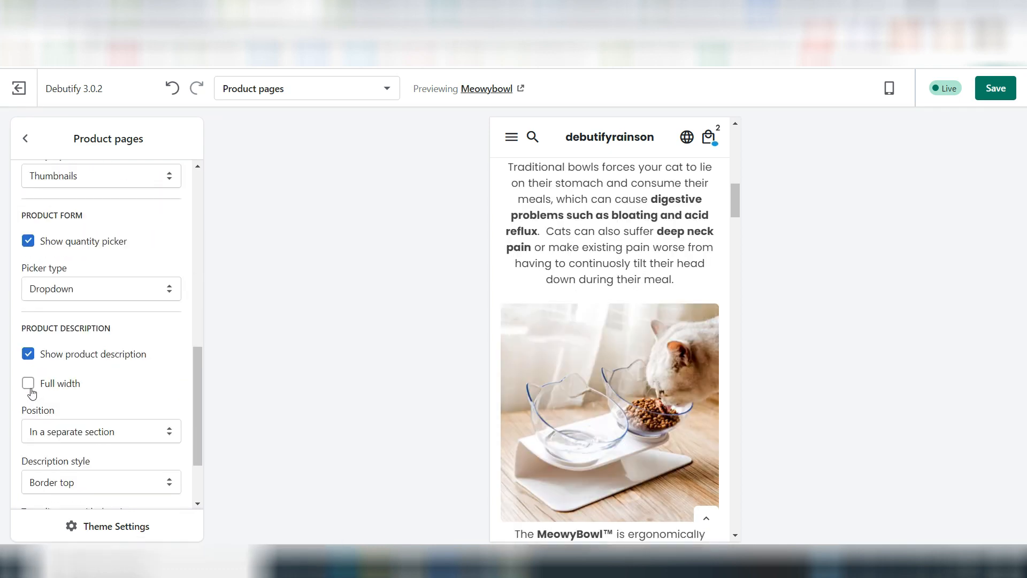
pyautogui.scroll(-1, 33, 393)
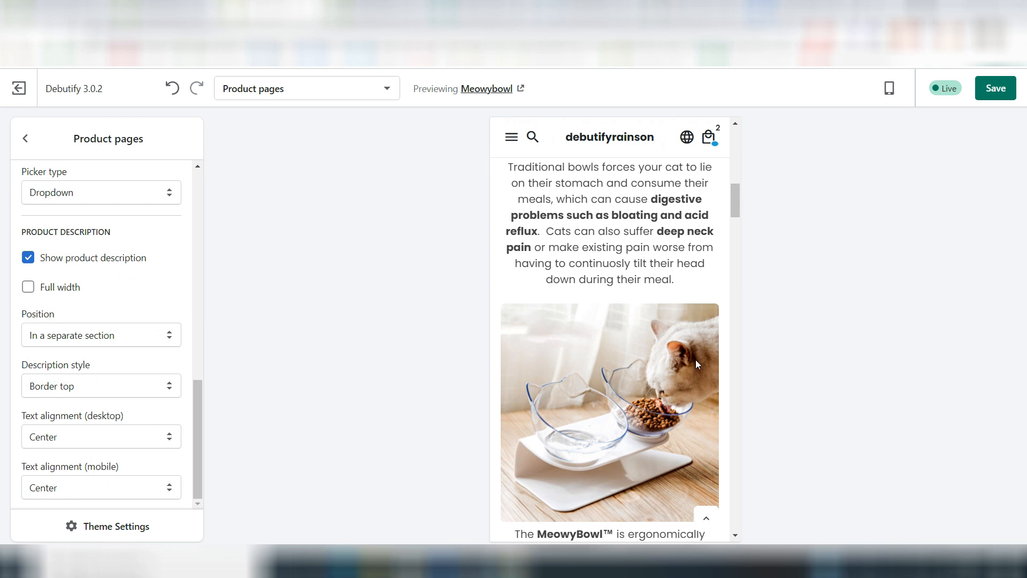
# Step: Review the MeowyBowl product page preview, from the Buy both bundle back up to the style and quantity break options
pyautogui.scroll(3, 696, 363)
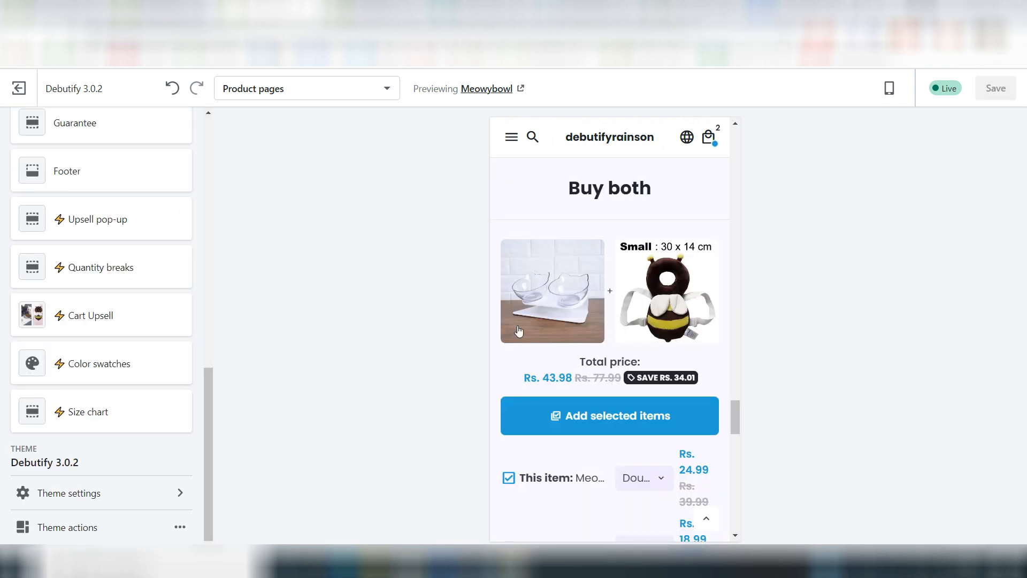
pyautogui.scroll(4, 697, 358)
pyautogui.scroll(3, 699, 359)
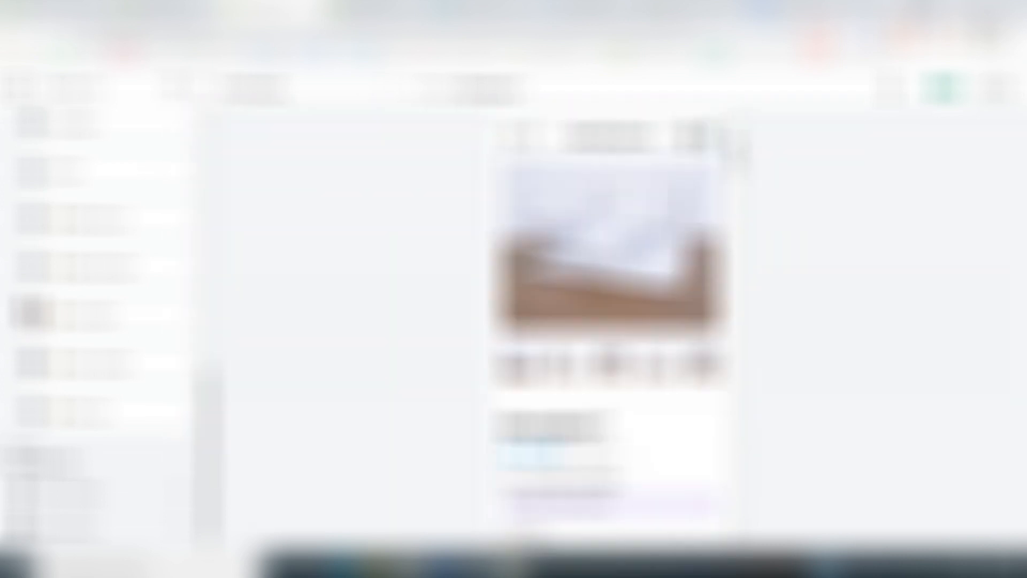
pyautogui.scroll(-5, 695, 355)
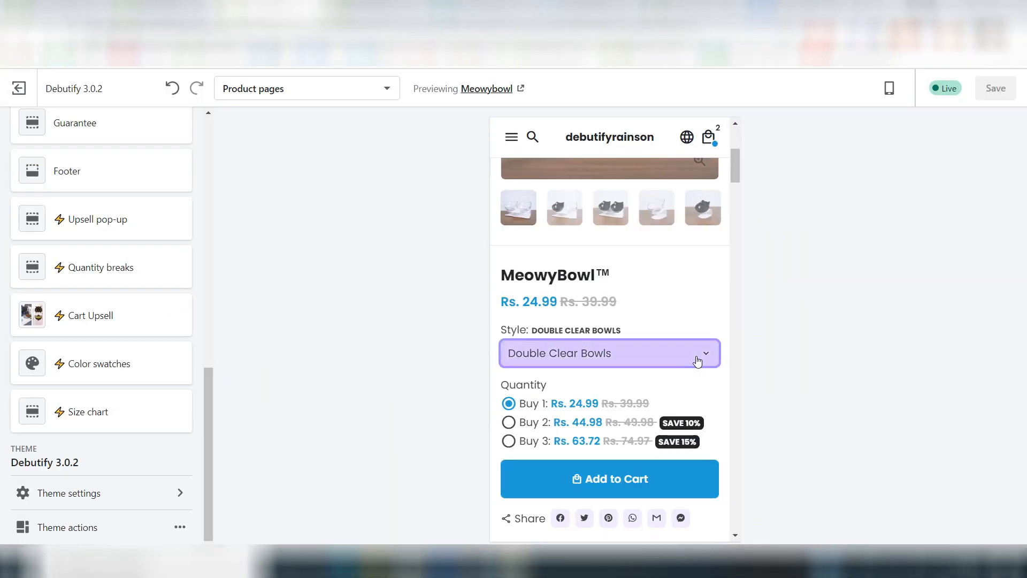